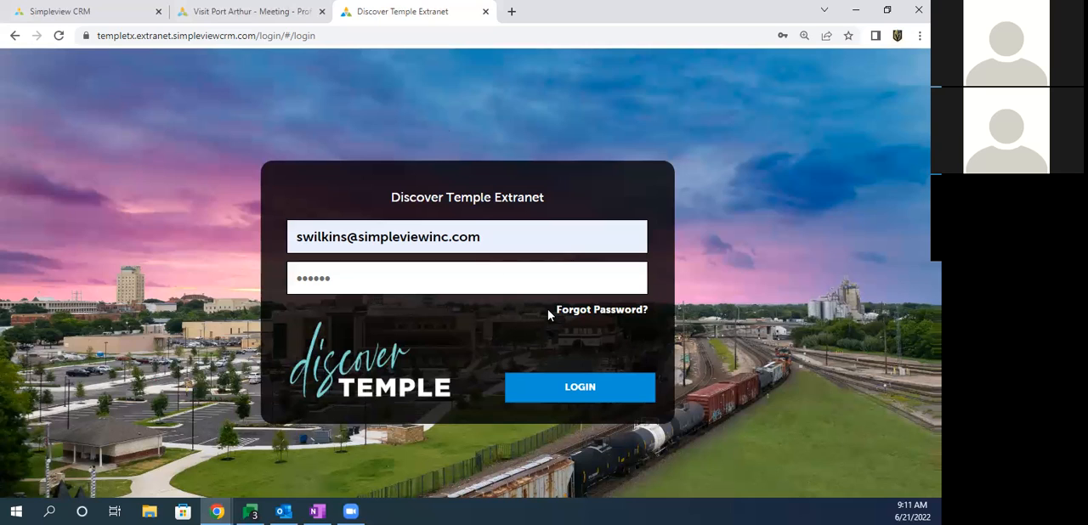
Step: Log in to the Discover Temple Extranet with the saved credentials, and enter and confirm a new account password
drag(554, 310, 649, 309)
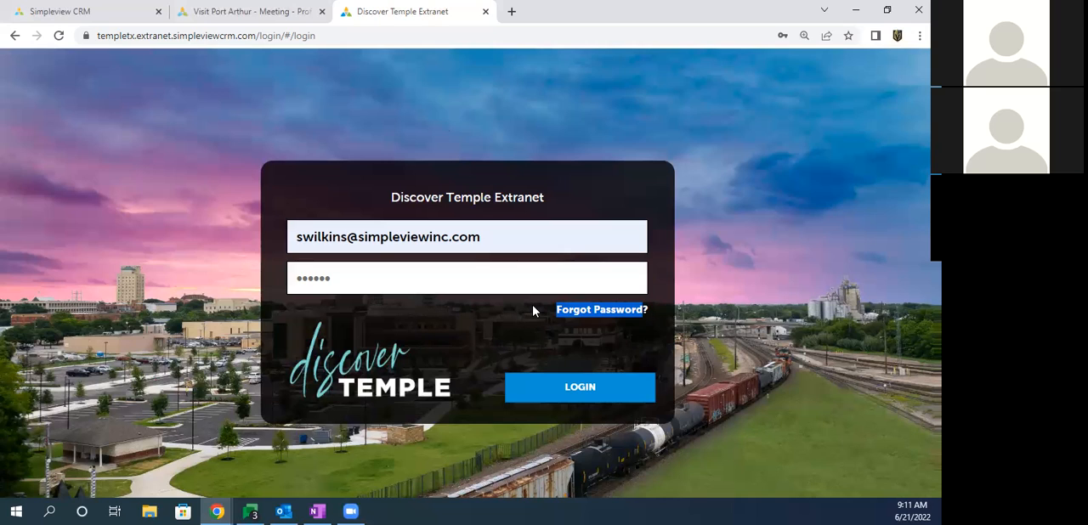
click(577, 392)
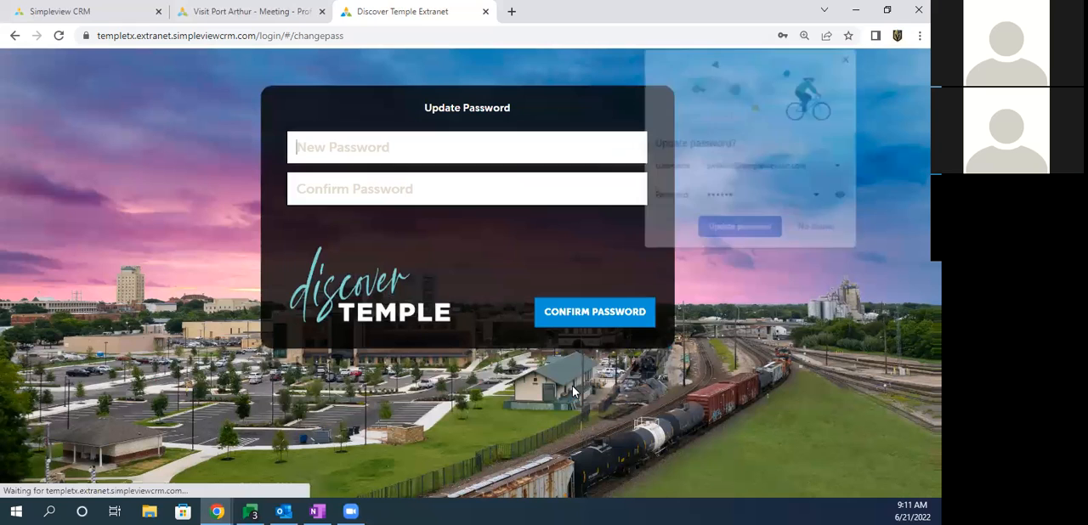
click(358, 149)
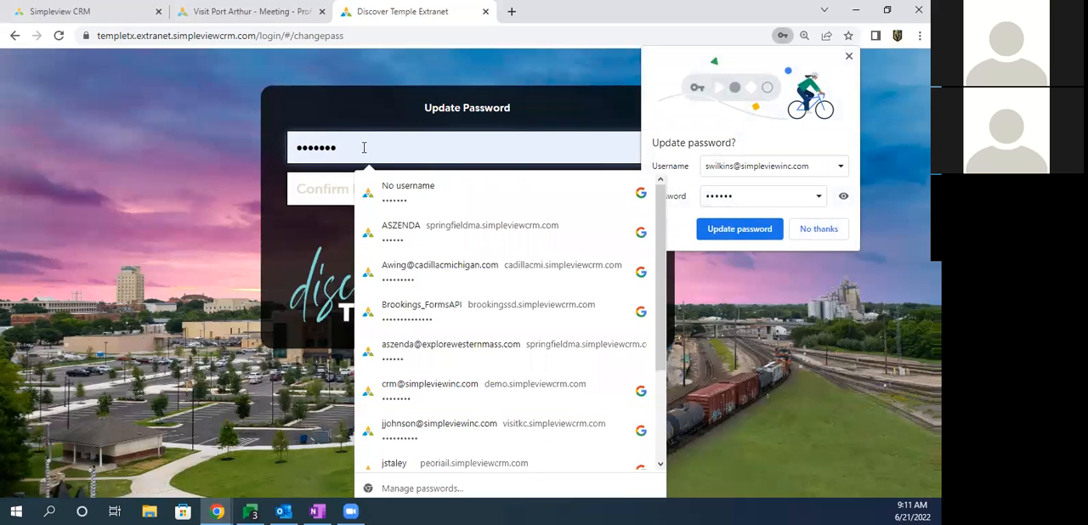
drag(368, 149, 264, 155)
text(•••••••)
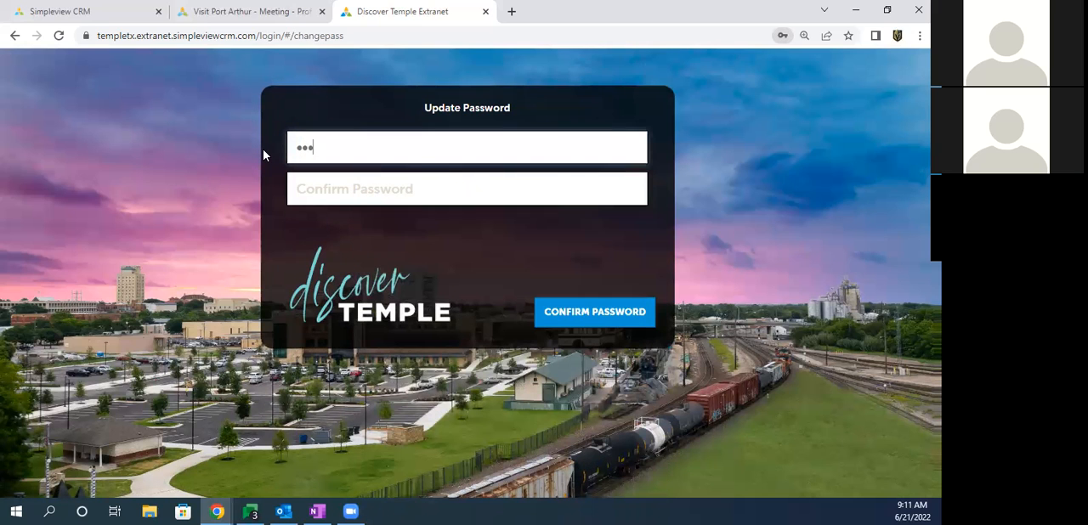
key(Tab)
text(•••••••)
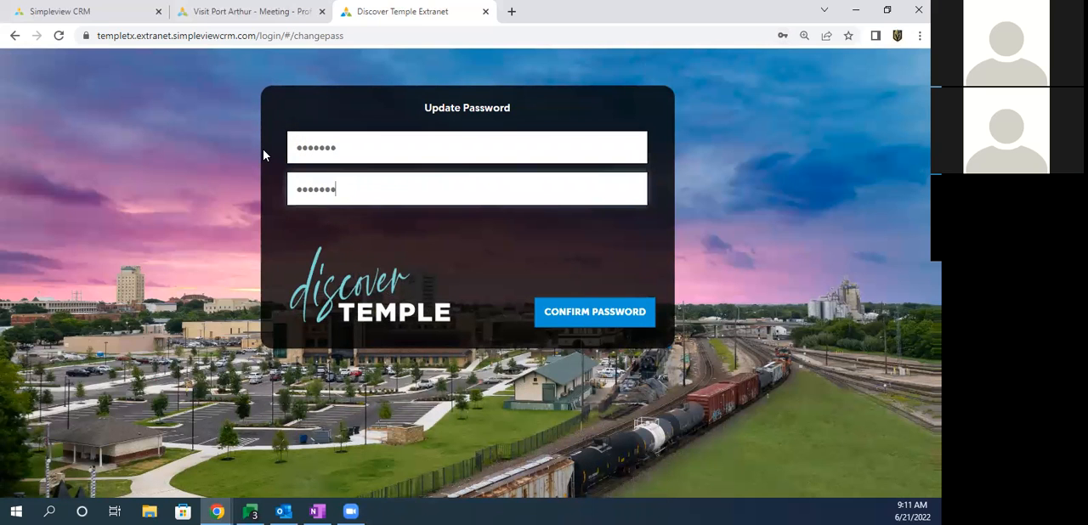
click(573, 308)
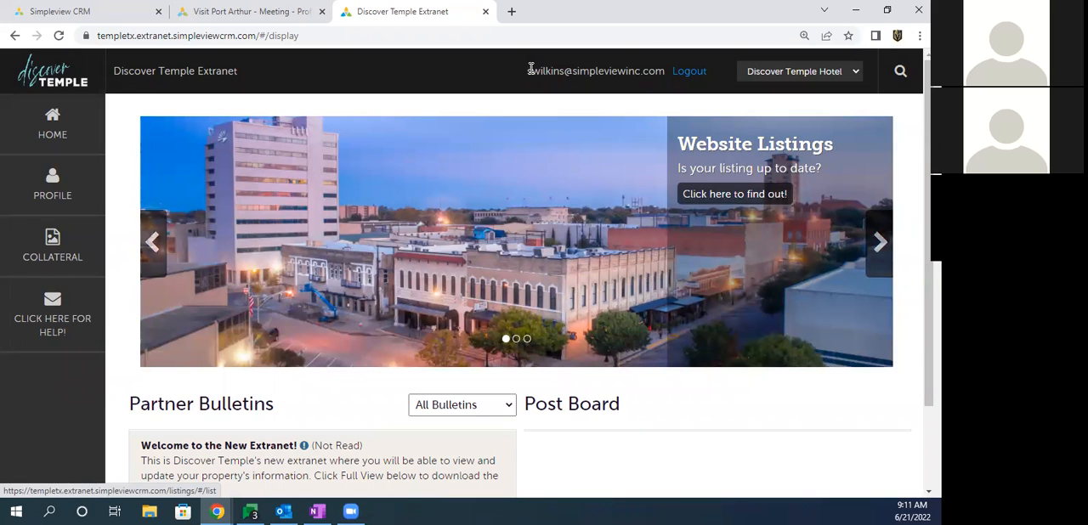
Step: Examine the home page's signed-in user, account selector and the Calendar of Events, Website Listings and Images slides
drag(527, 74, 664, 72)
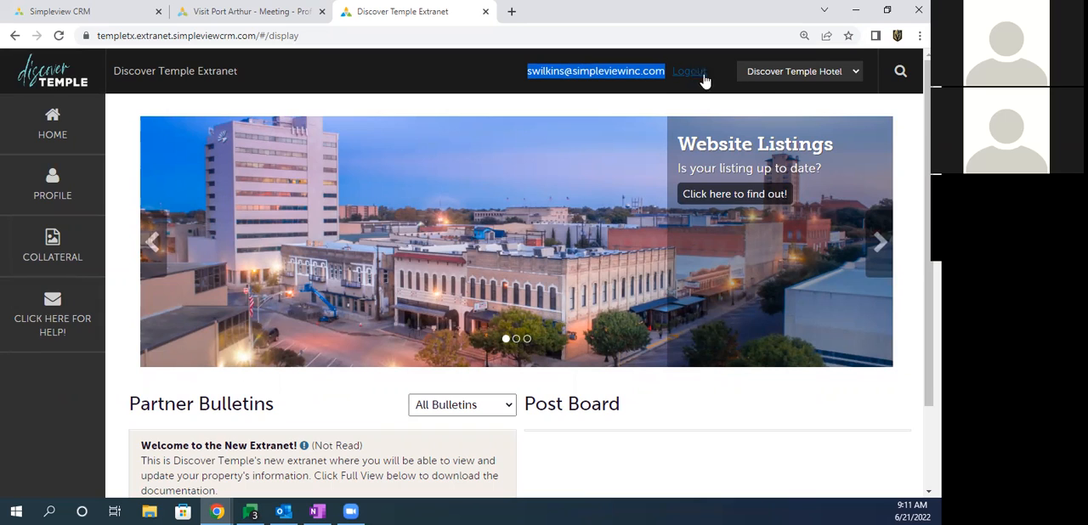
click(774, 76)
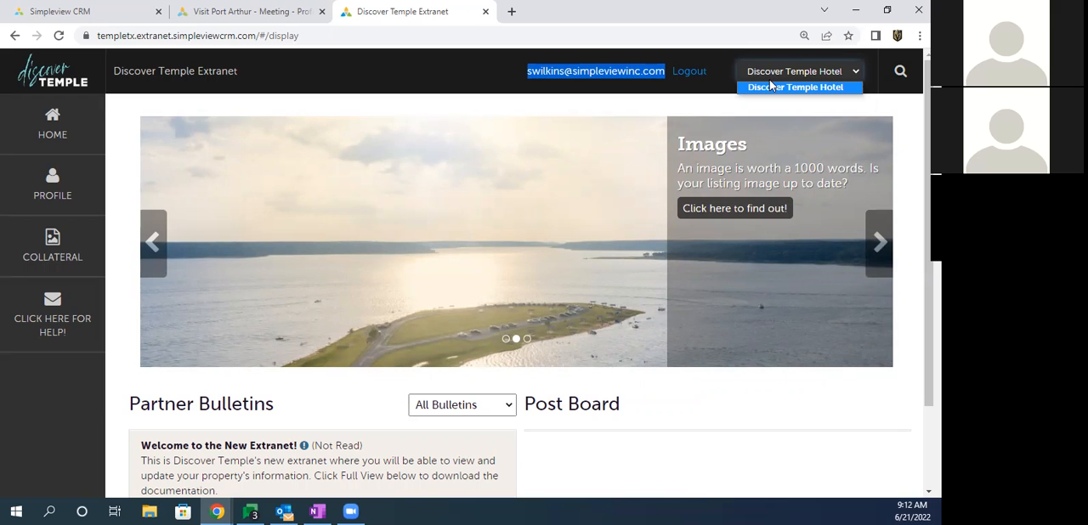
click(153, 246)
click(152, 246)
drag(678, 145, 834, 168)
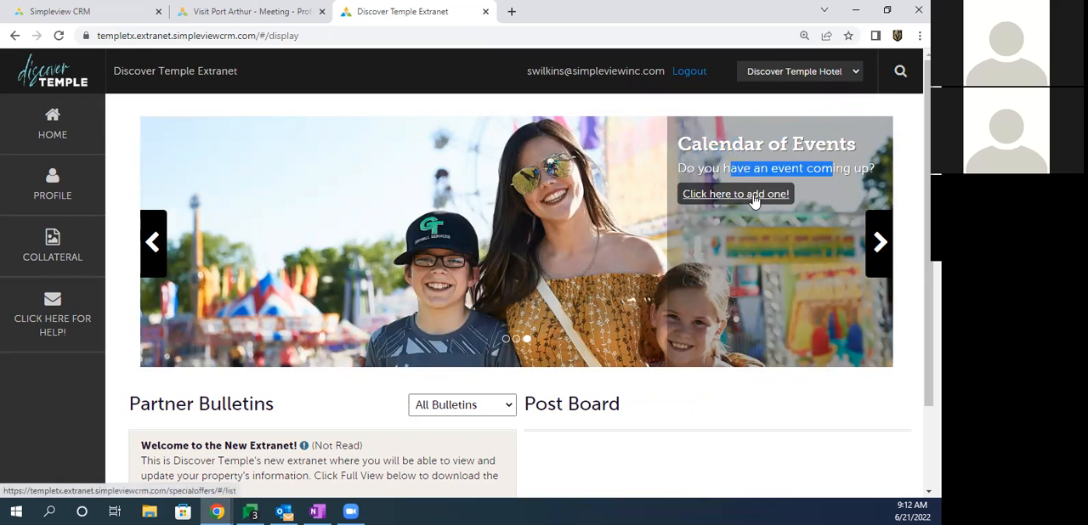
click(876, 255)
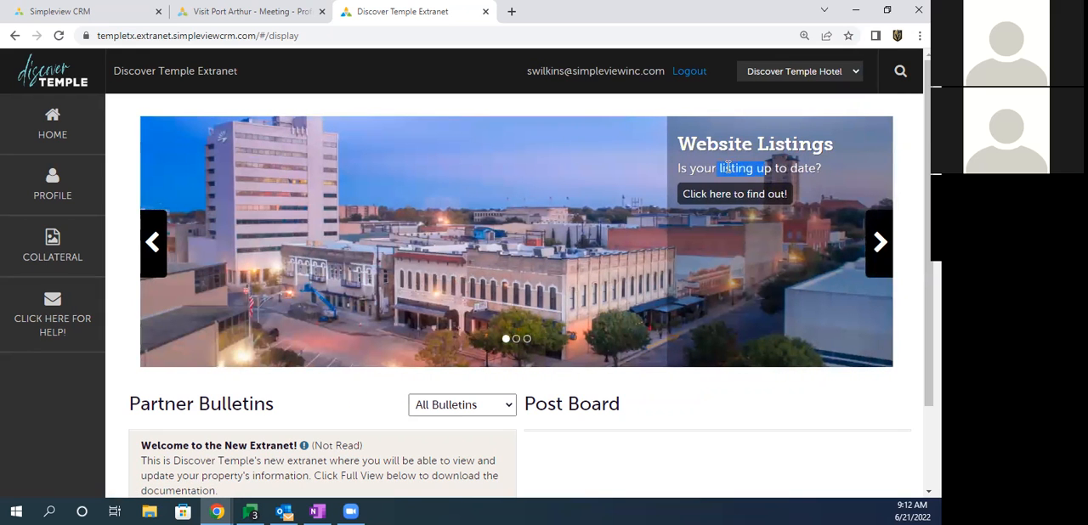
click(880, 244)
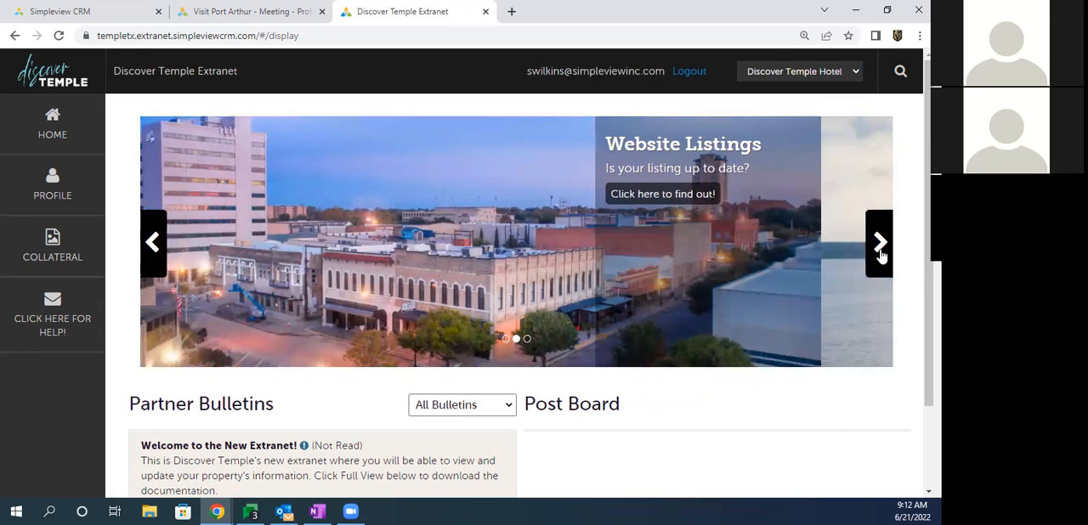
drag(708, 169, 794, 168)
click(795, 168)
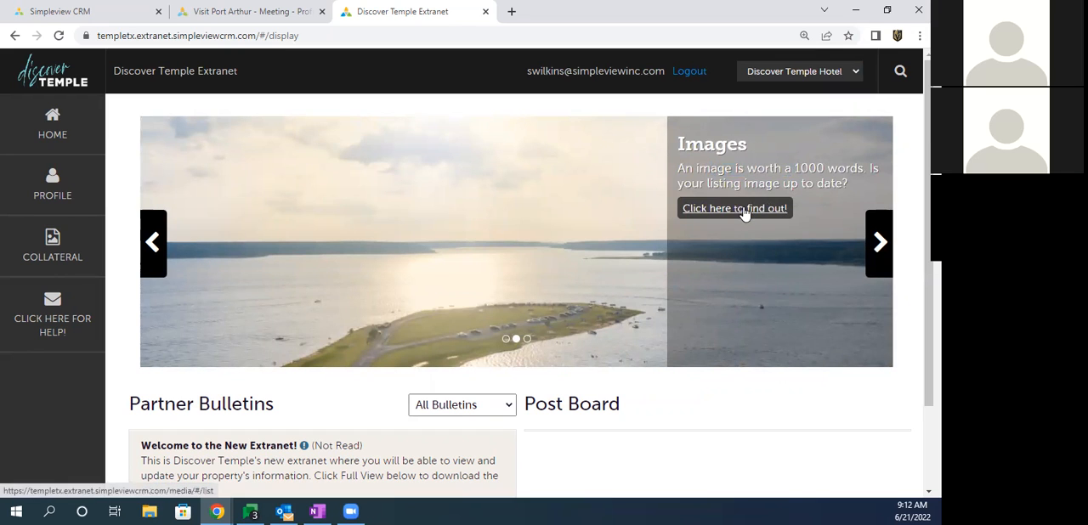
Step: View the Listings page through the Website Listings slide, and reach the same page through the Collateral section
click(156, 244)
drag(710, 151, 720, 202)
click(721, 202)
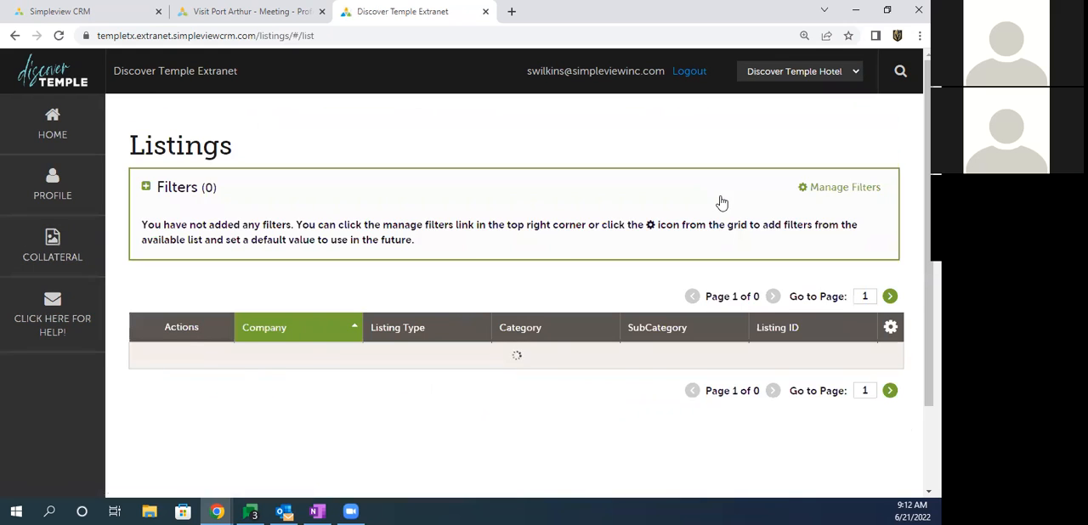
drag(174, 149, 204, 151)
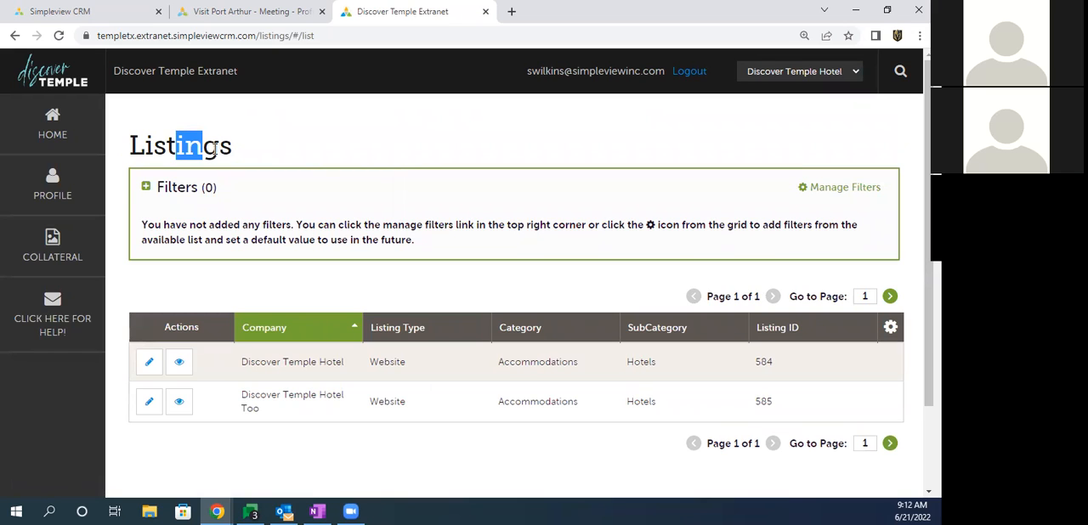
click(52, 253)
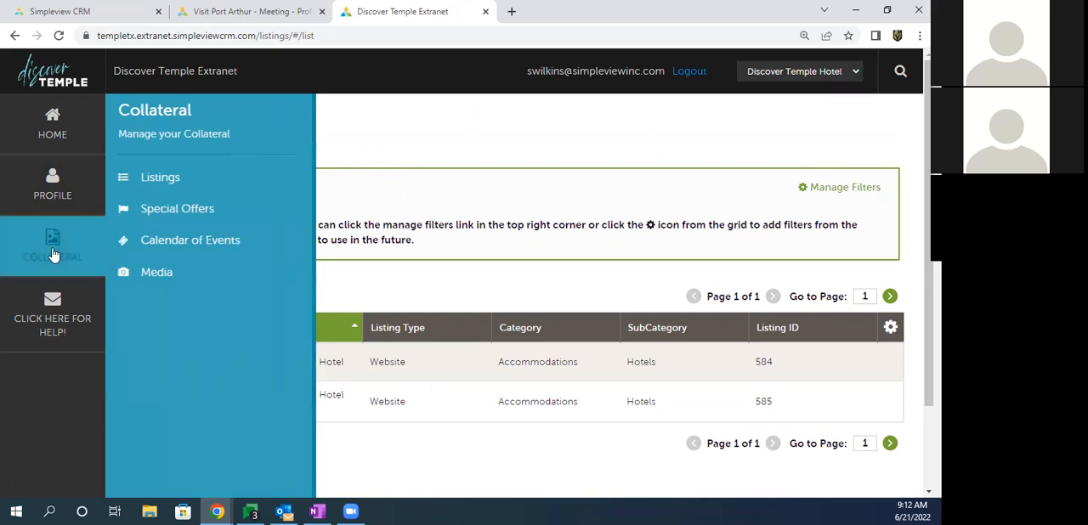
click(158, 180)
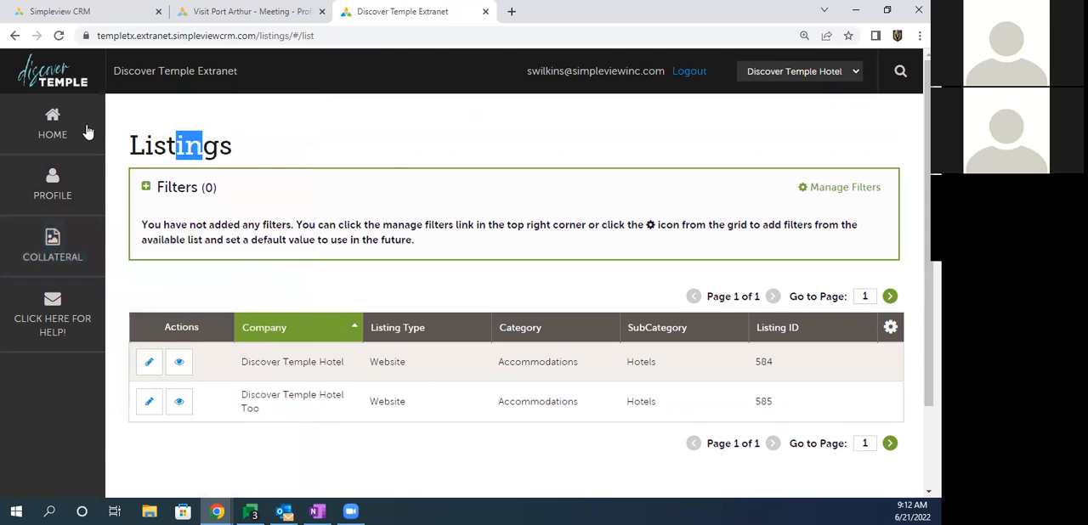
Step: Return to the home page and examine the Partner Bulletins area and the read status of "Welcome to the New Extranet!"
click(55, 127)
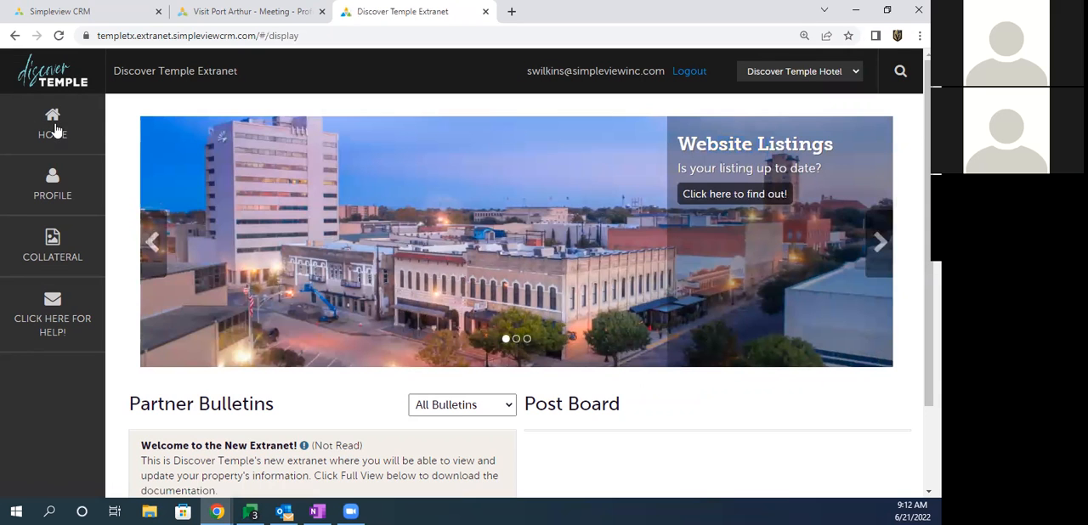
scroll(209, 136, down, 2)
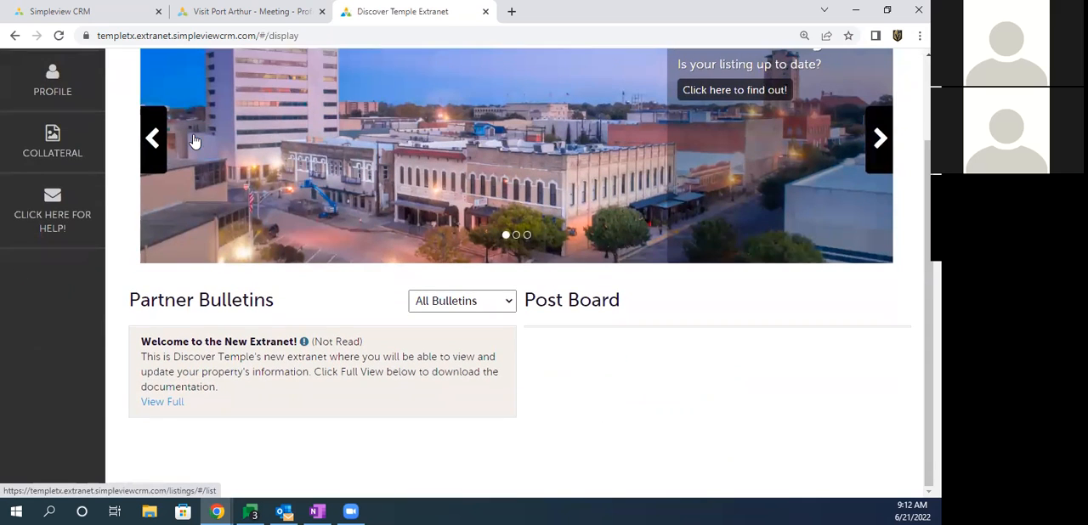
drag(129, 300, 275, 300)
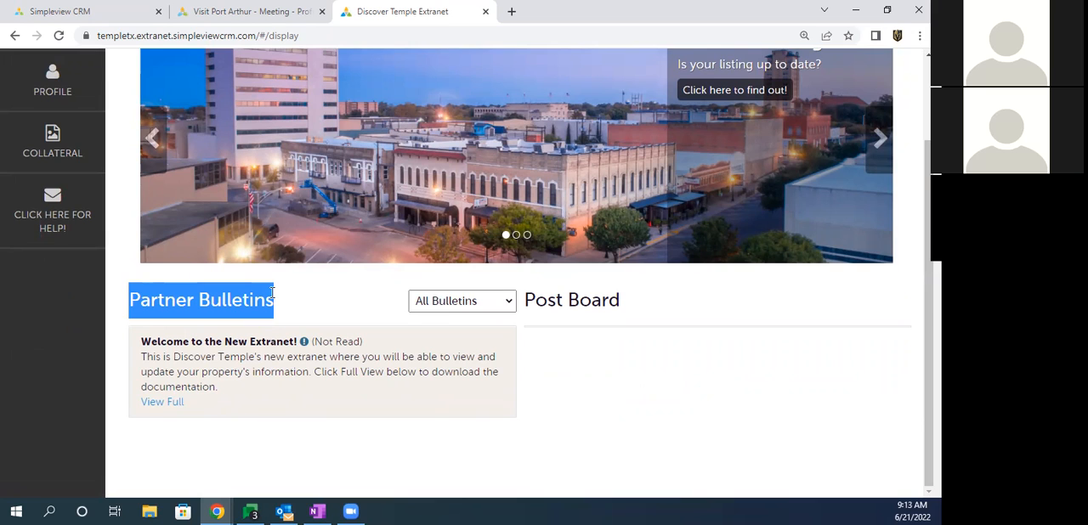
click(158, 341)
drag(157, 342, 369, 343)
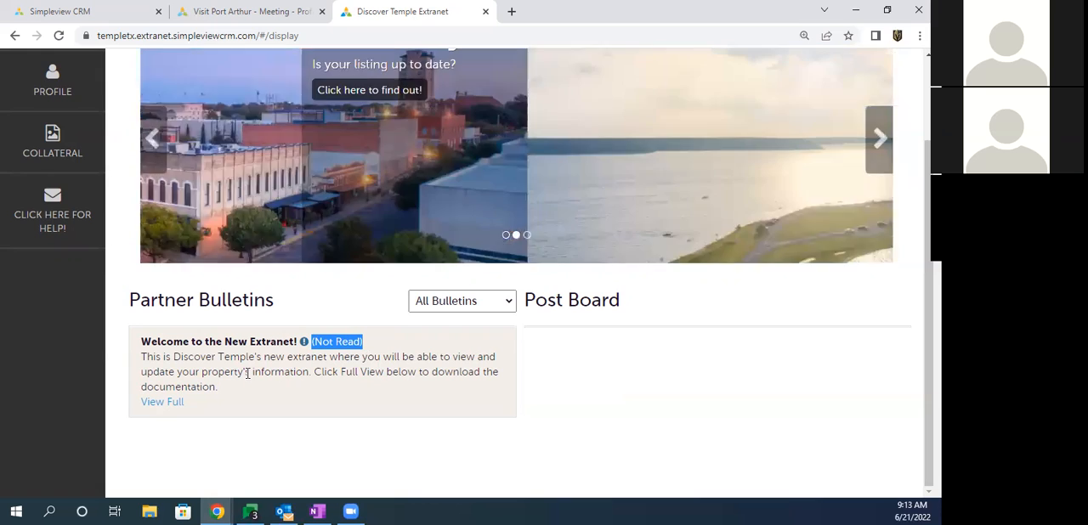
Step: View the full "Welcome to the New Extranet!" bulletin with its PDF attachment, close it and check its read date
drag(187, 406, 144, 409)
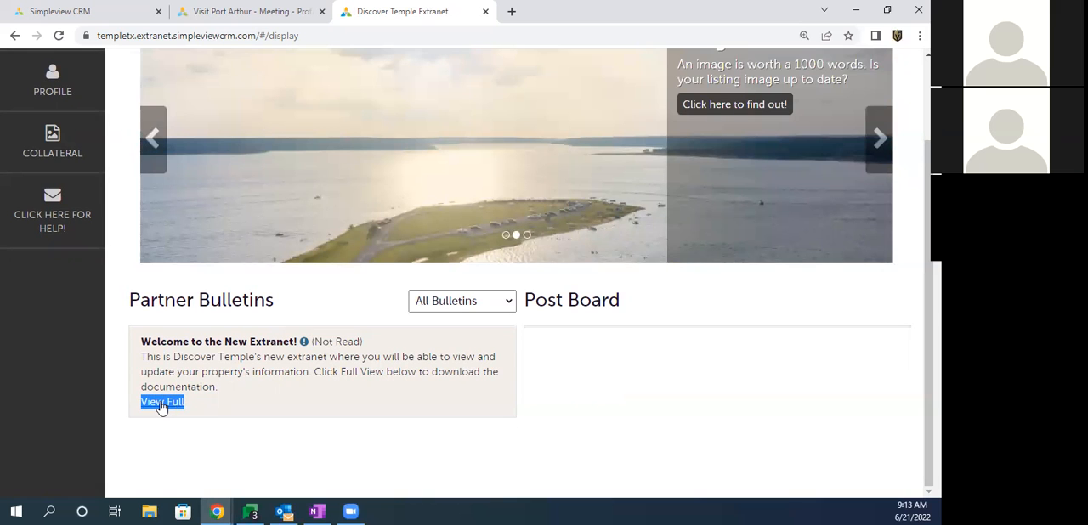
click(163, 403)
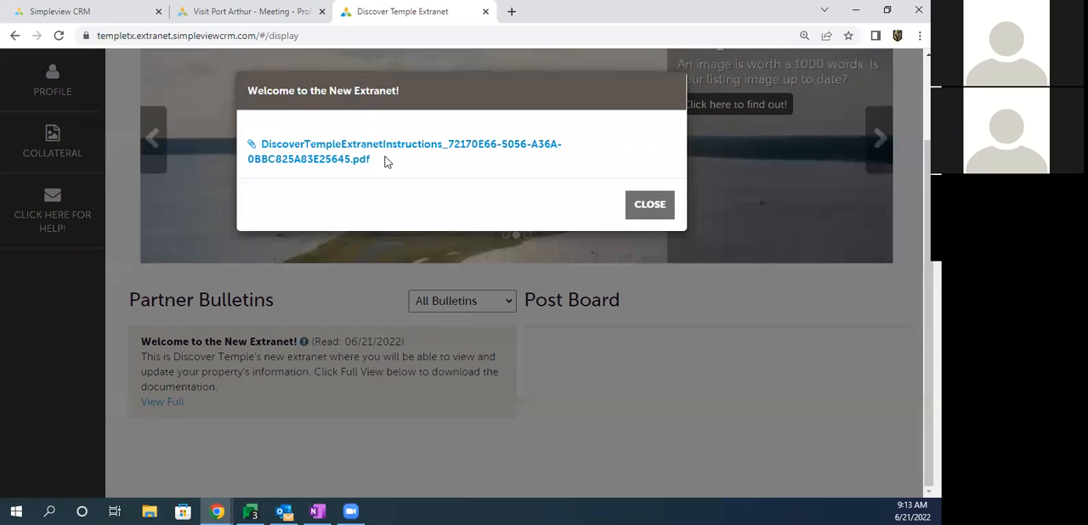
drag(384, 161, 253, 150)
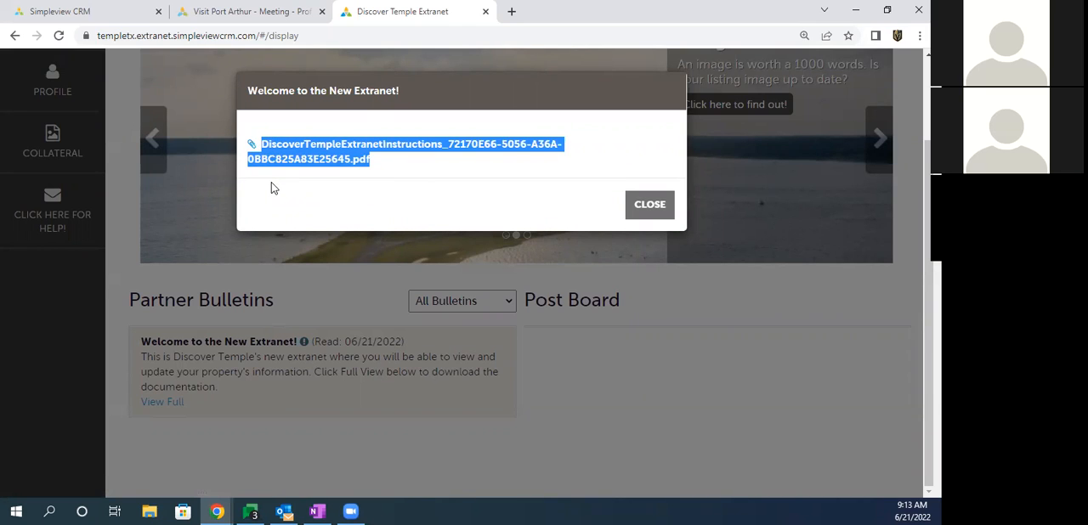
click(648, 206)
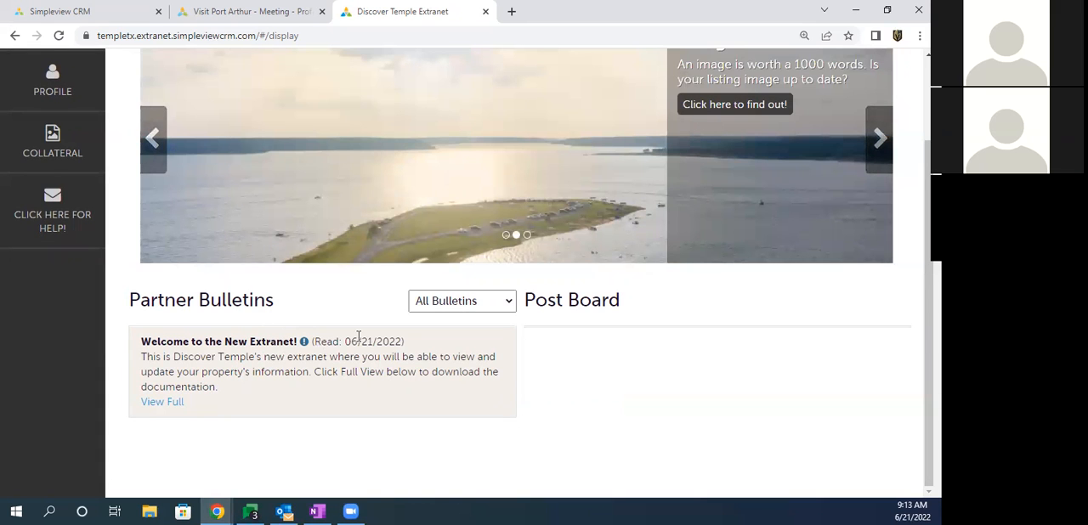
drag(344, 342, 385, 341)
drag(403, 342, 401, 342)
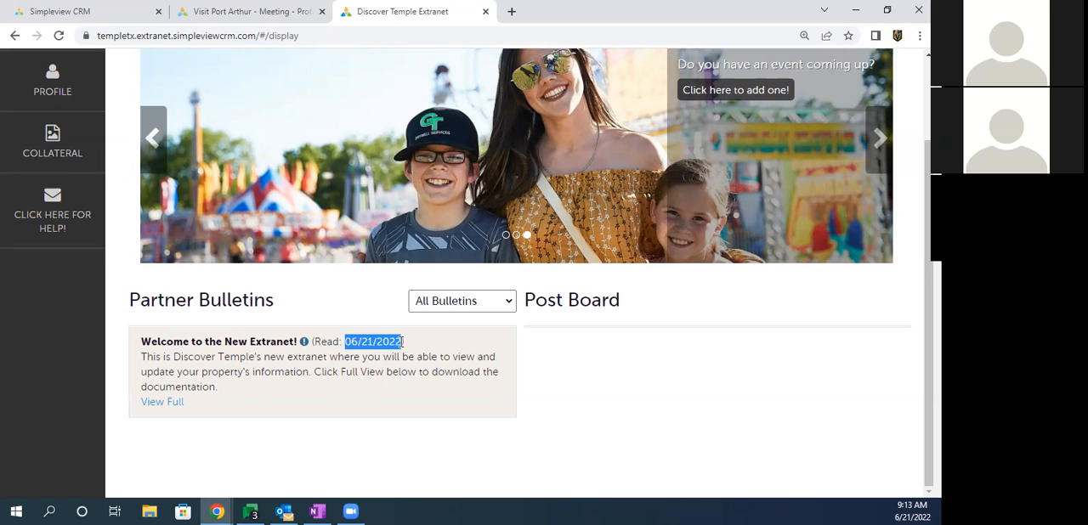
click(247, 303)
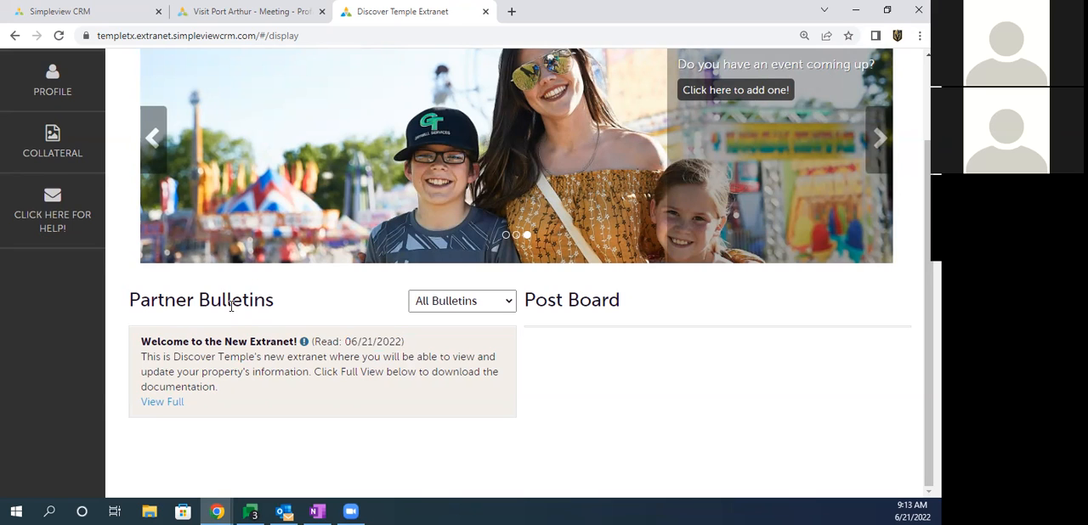
Step: Compare the options in the Profile and Collateral sections, and open the Accounts page of the profile
scroll(231, 306, up, 2)
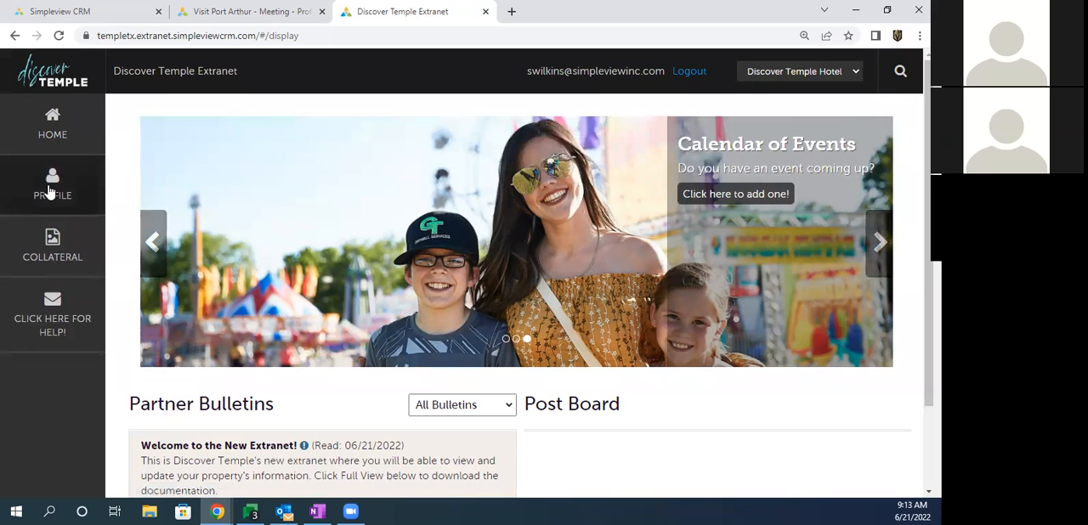
click(49, 191)
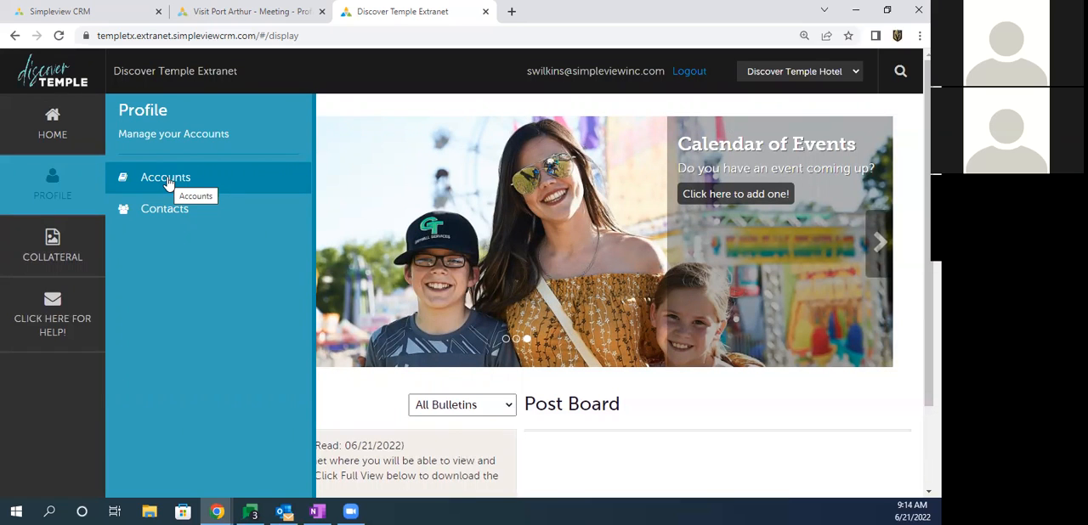
click(51, 255)
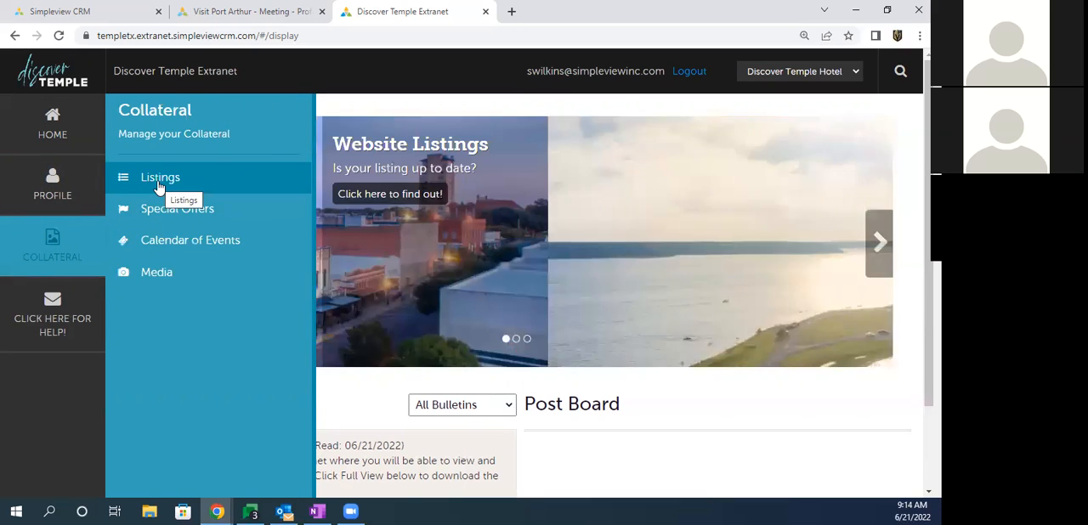
click(50, 196)
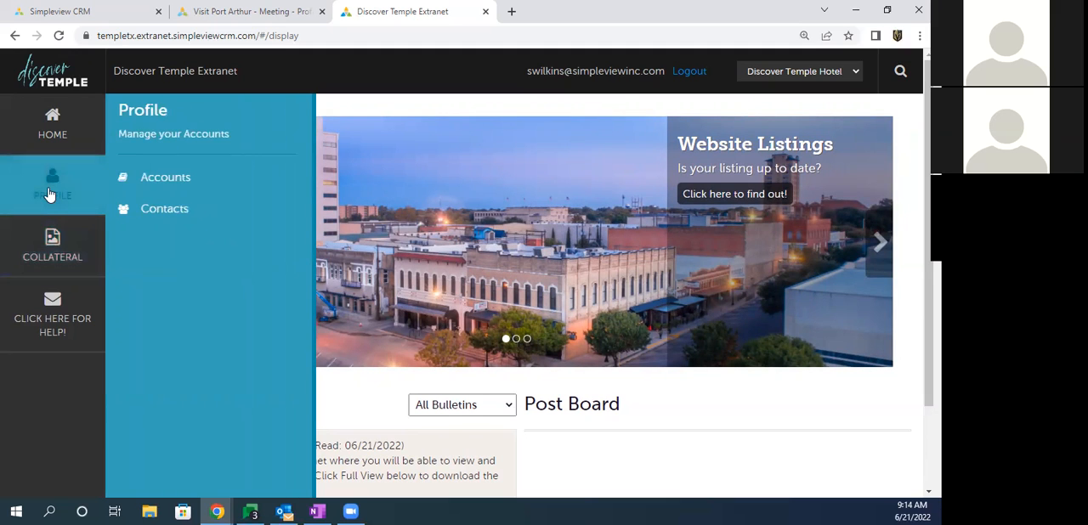
click(163, 181)
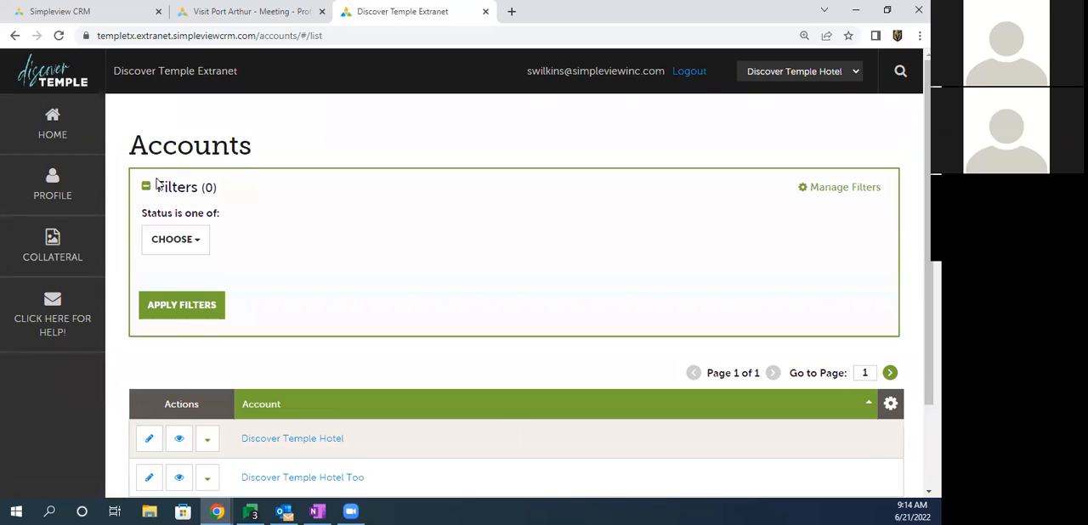
Step: Check the account selector and both listed hotel accounts, and show the additional actions for Discover Temple Hotel
click(774, 78)
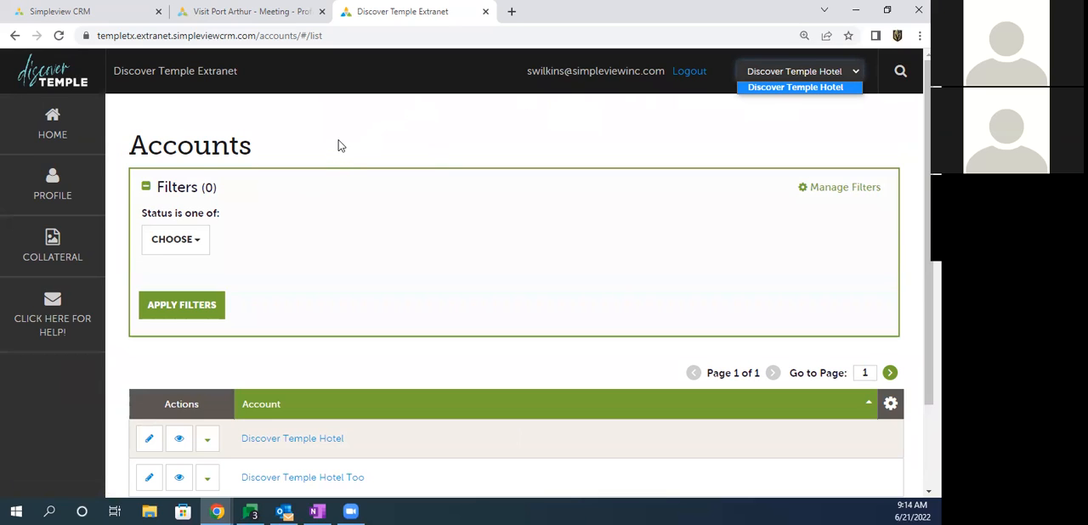
scroll(335, 141, down, 1)
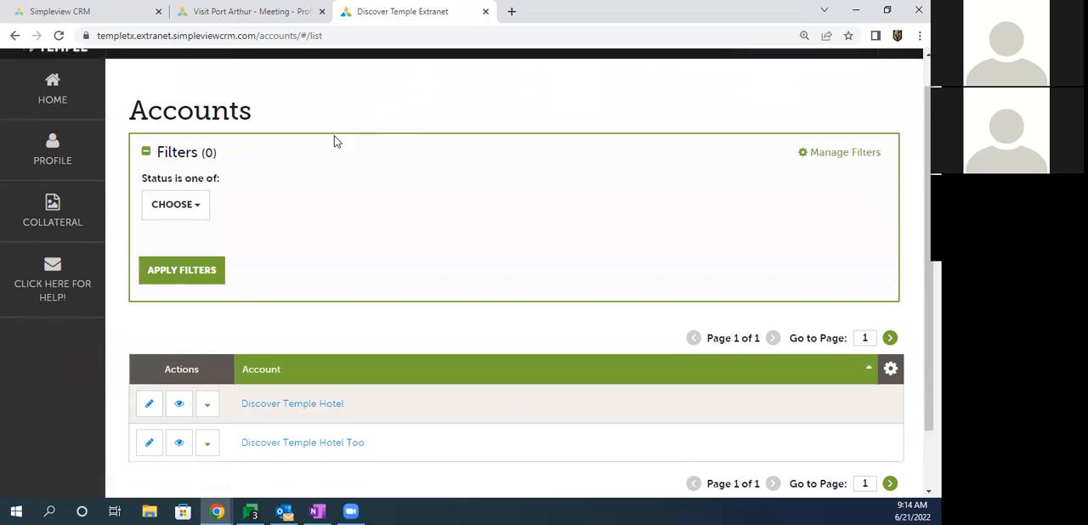
drag(358, 333, 238, 342)
drag(374, 382, 245, 382)
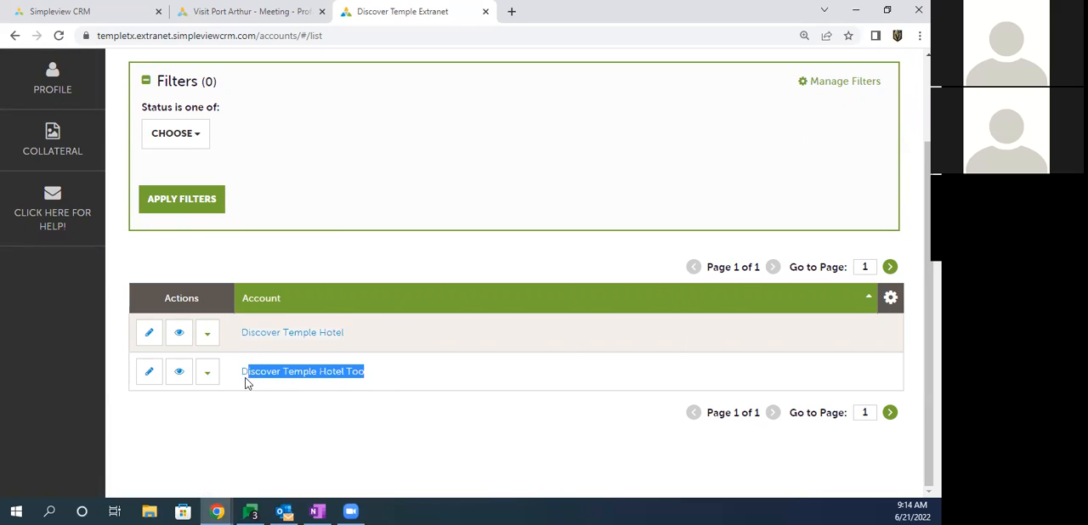
click(381, 334)
drag(380, 334, 246, 338)
drag(374, 373, 274, 380)
click(205, 336)
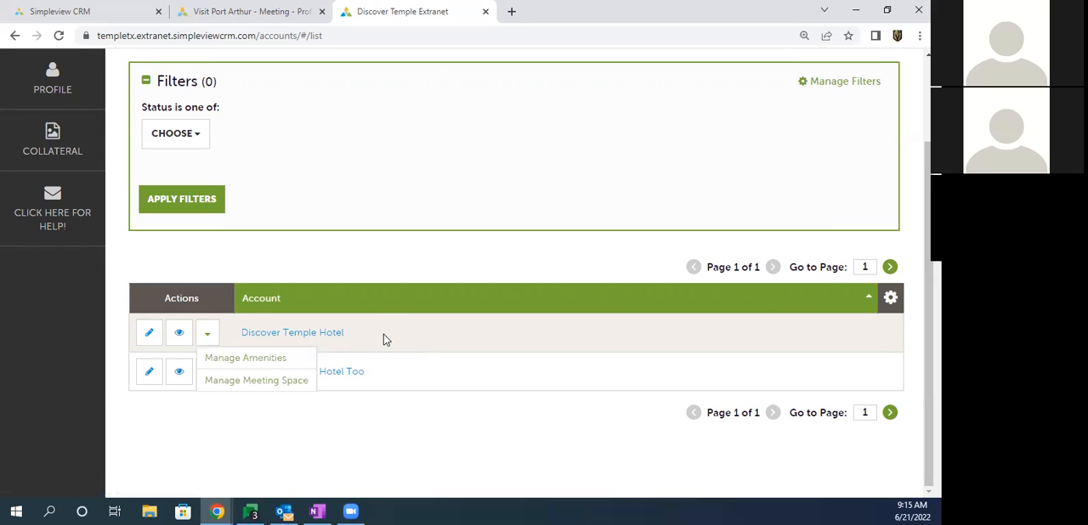
Step: Open the details of the Discover Temple Hotel account and look over its account and phone information
drag(372, 338, 246, 334)
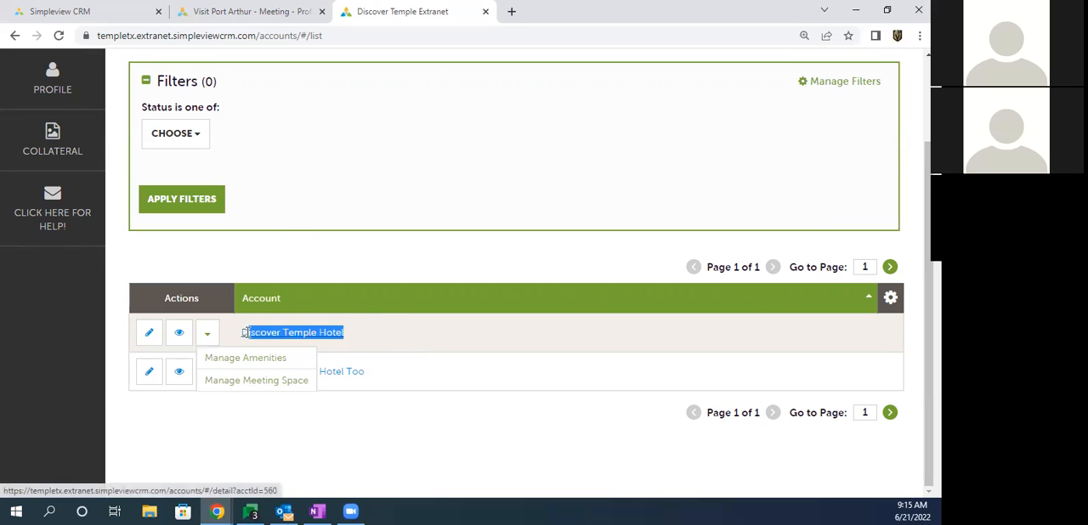
click(292, 335)
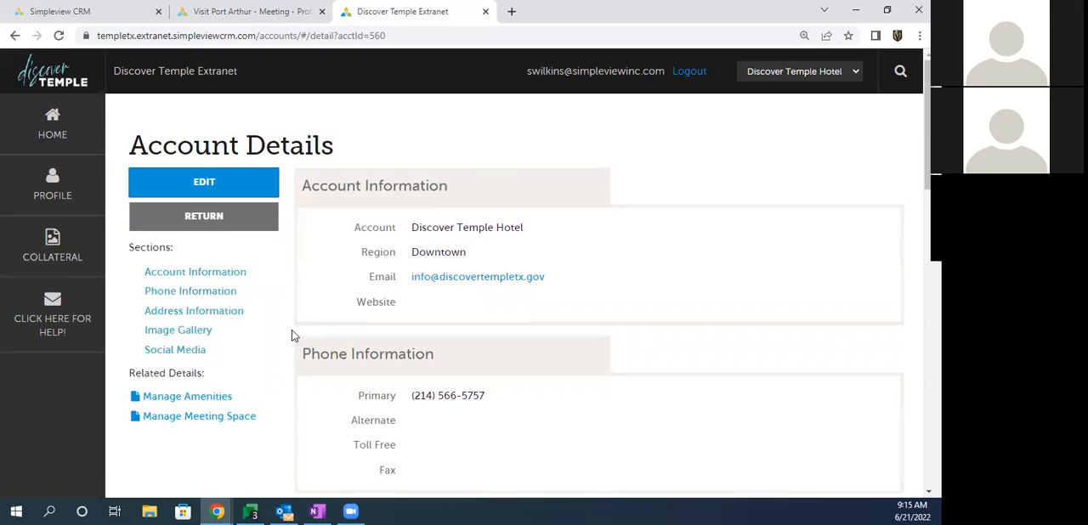
drag(412, 229, 500, 403)
click(502, 400)
Step: Collapse the Phone Information section of the account details and expand it again
drag(304, 196, 408, 194)
click(407, 194)
click(386, 362)
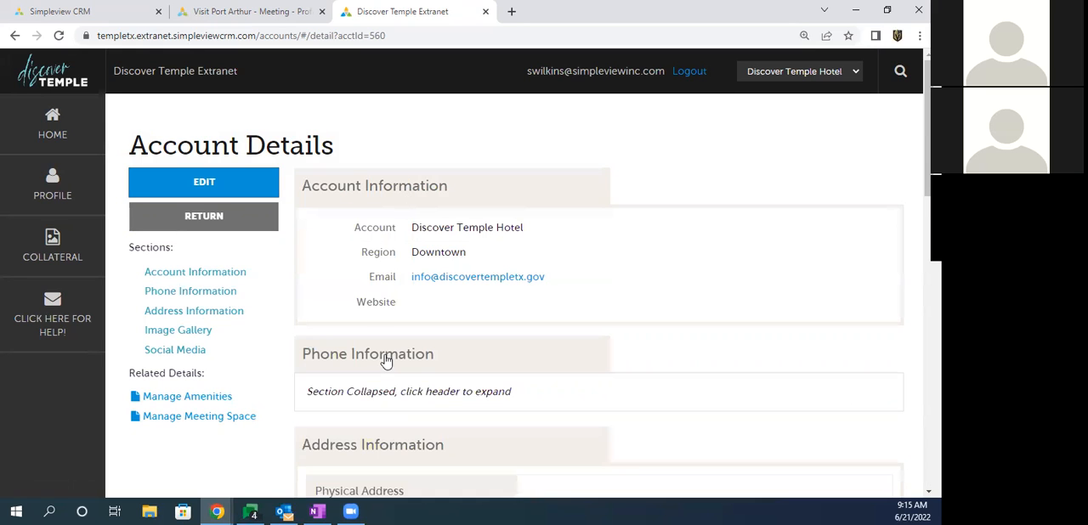
click(386, 359)
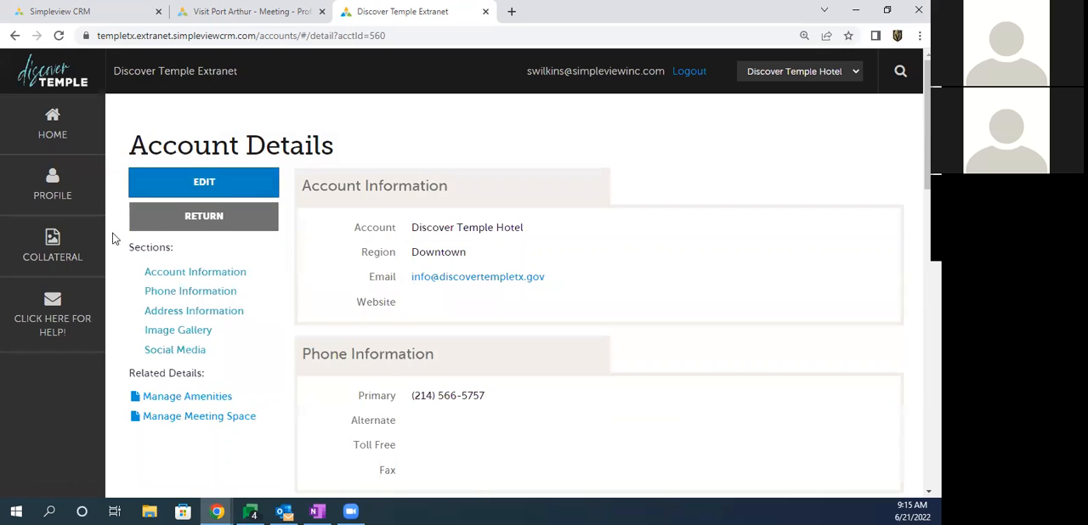
Step: Go to the Social Media section of the account details and look over it and the Image Gallery
drag(124, 249, 161, 248)
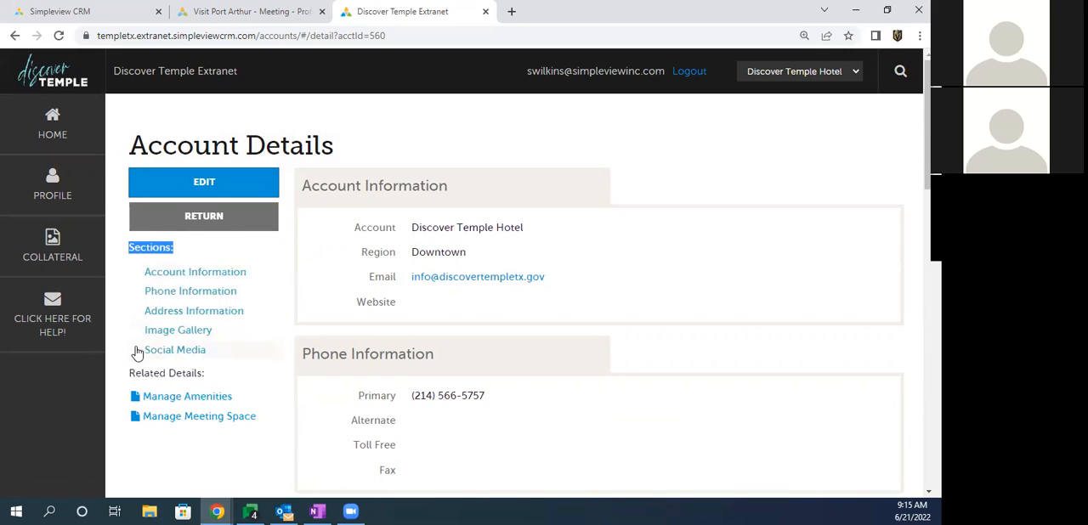
click(170, 354)
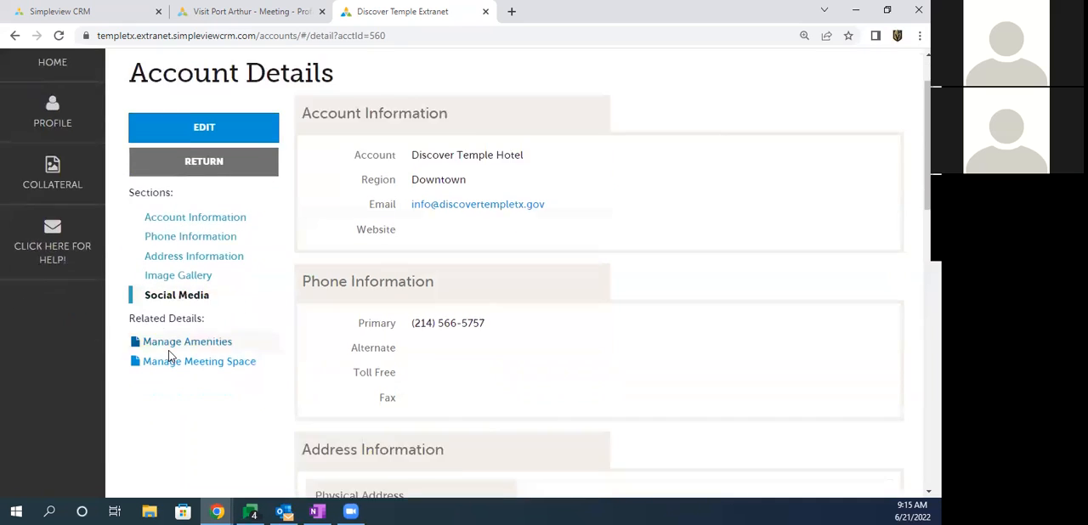
drag(347, 402, 400, 451)
click(400, 451)
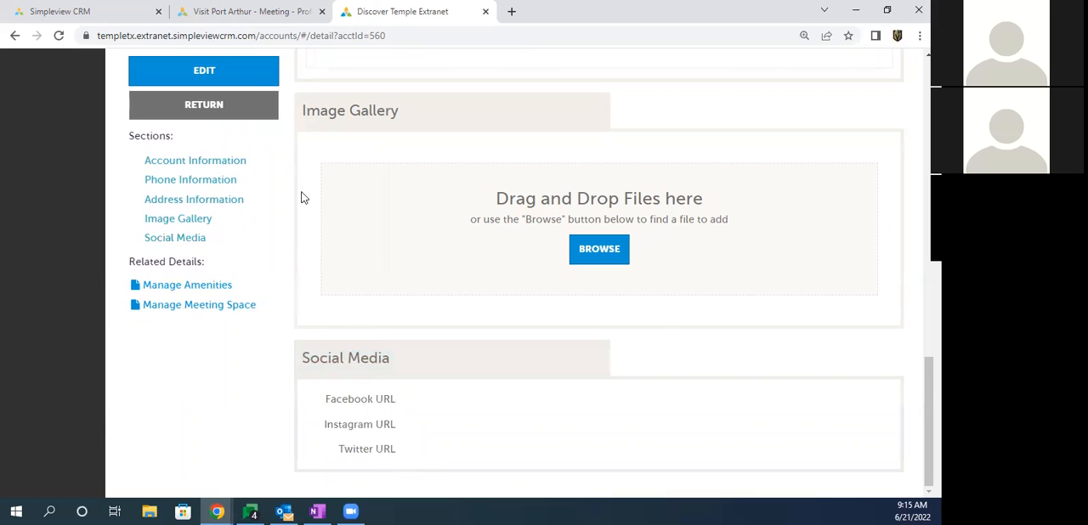
click(205, 74)
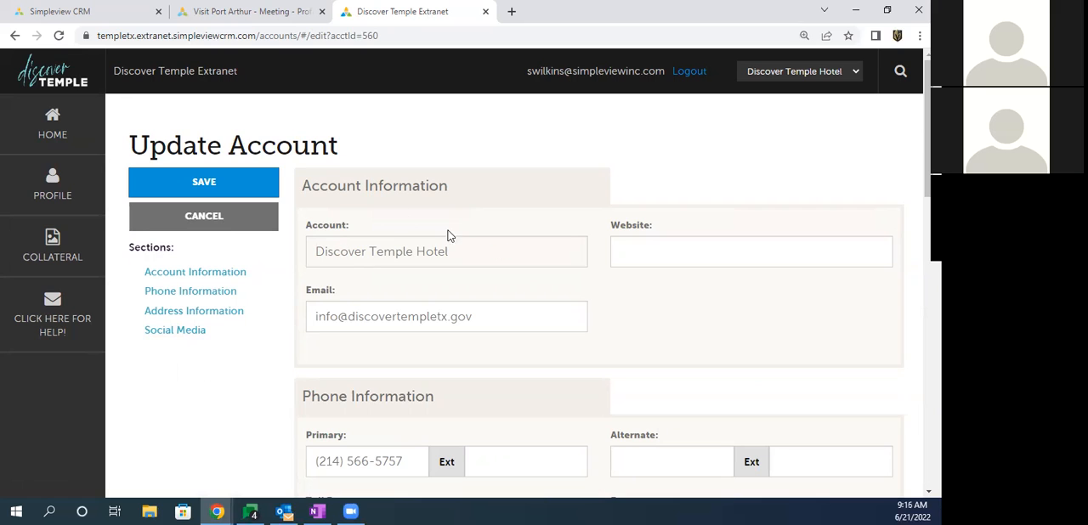
click(626, 250)
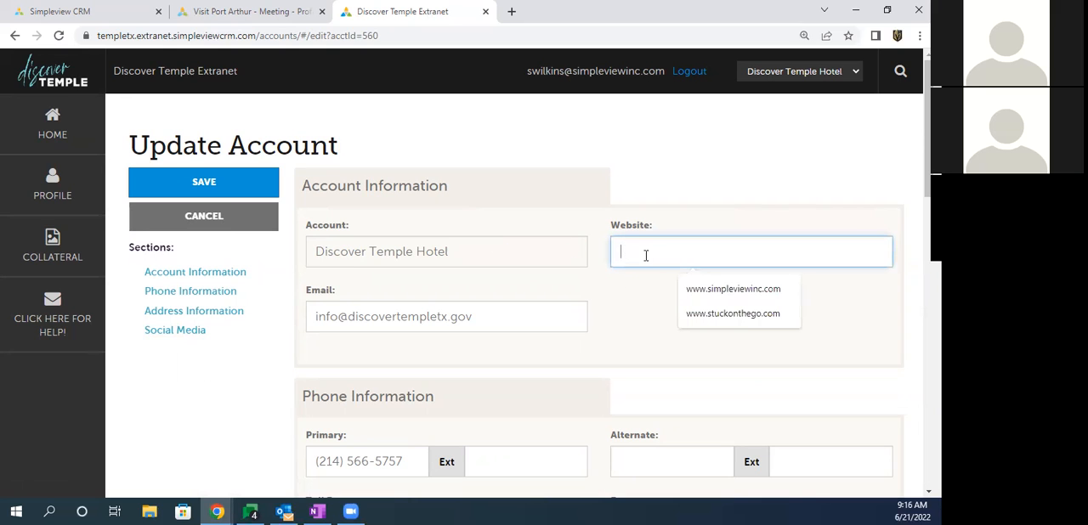
click(724, 289)
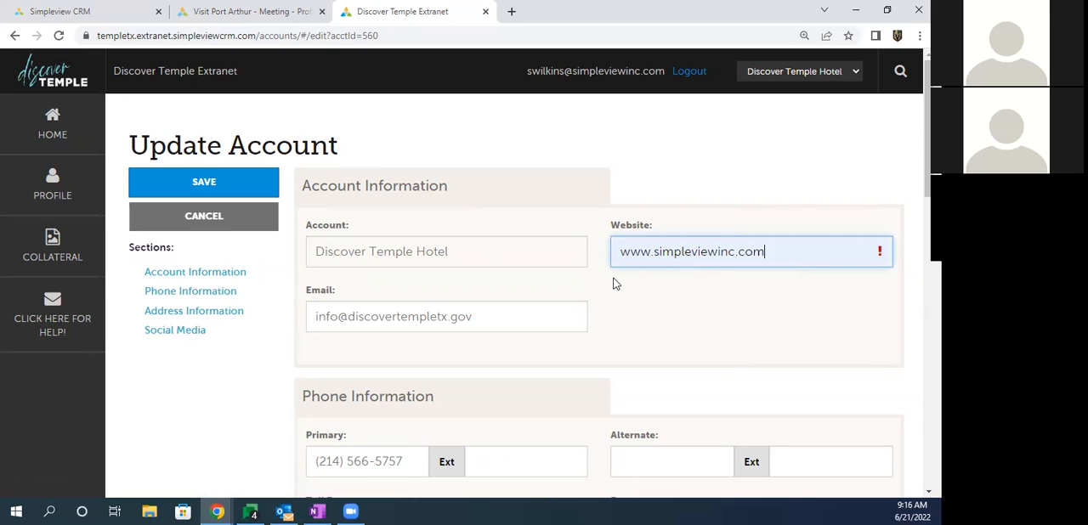
scroll(610, 277, down, 2)
click(748, 173)
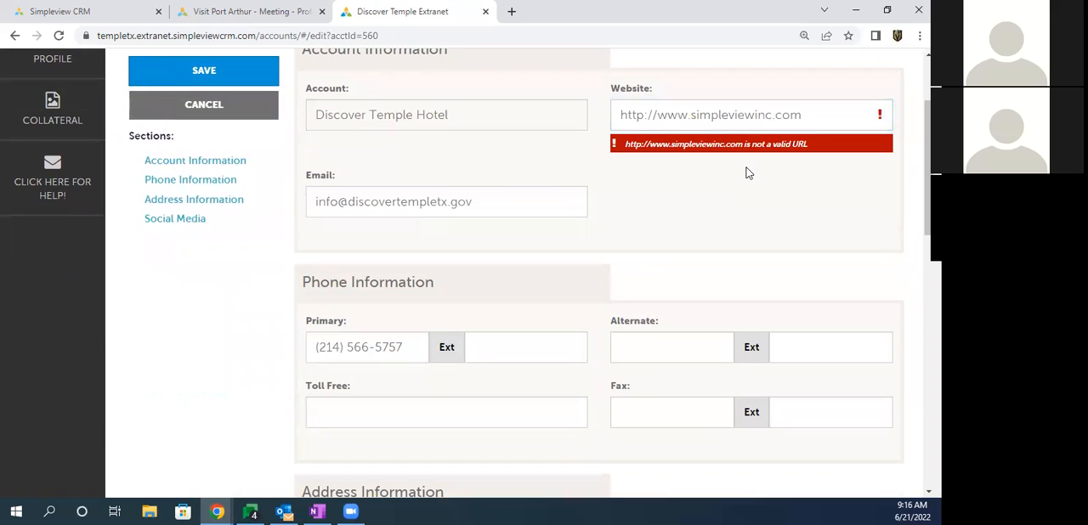
click(737, 115)
click(777, 190)
drag(817, 113, 557, 113)
text(www)
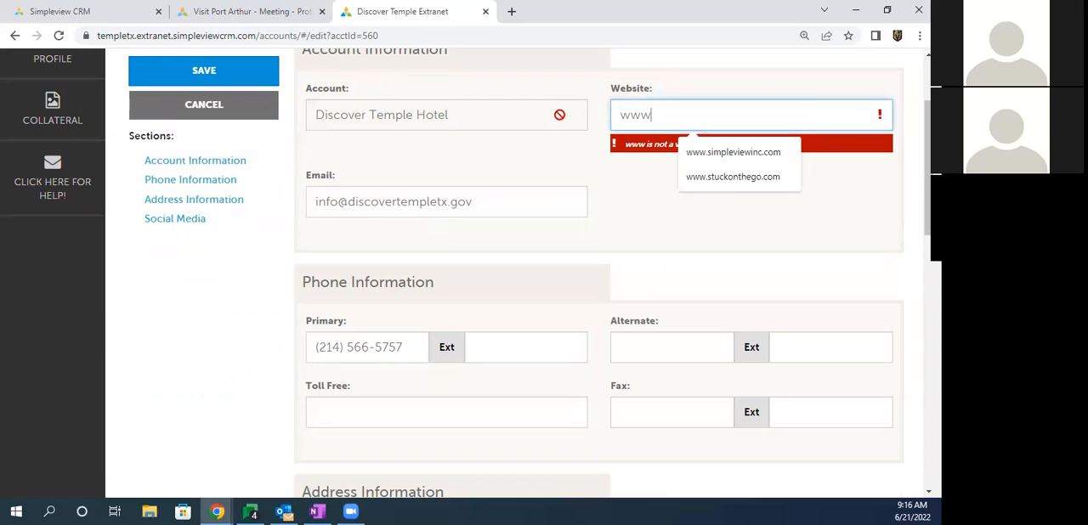
text(.simpleviewinc.com)
key(Tab)
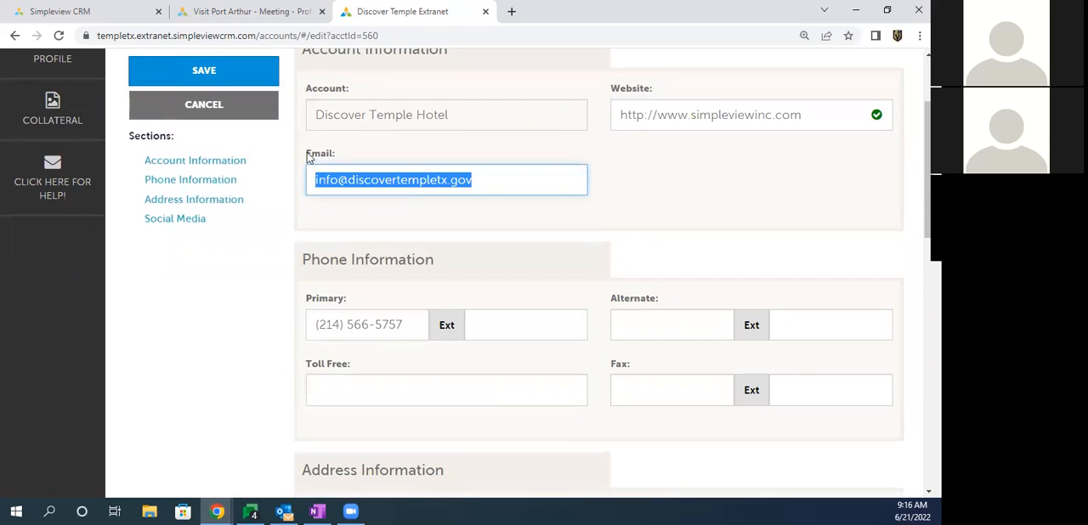
Step: Check the email and primary phone fields, and enter the hotel's toll-free phone number
drag(311, 157, 333, 154)
drag(311, 324, 381, 316)
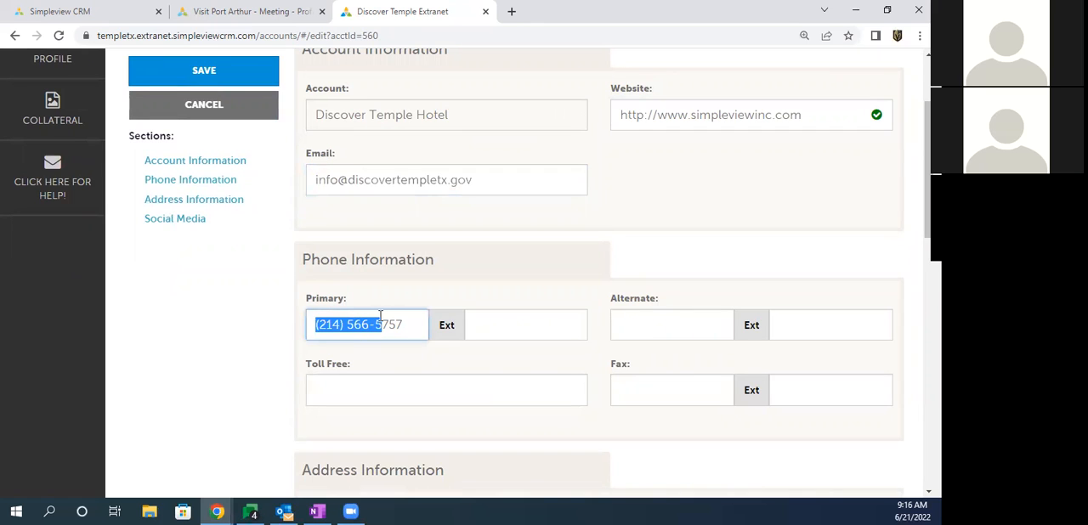
click(344, 391)
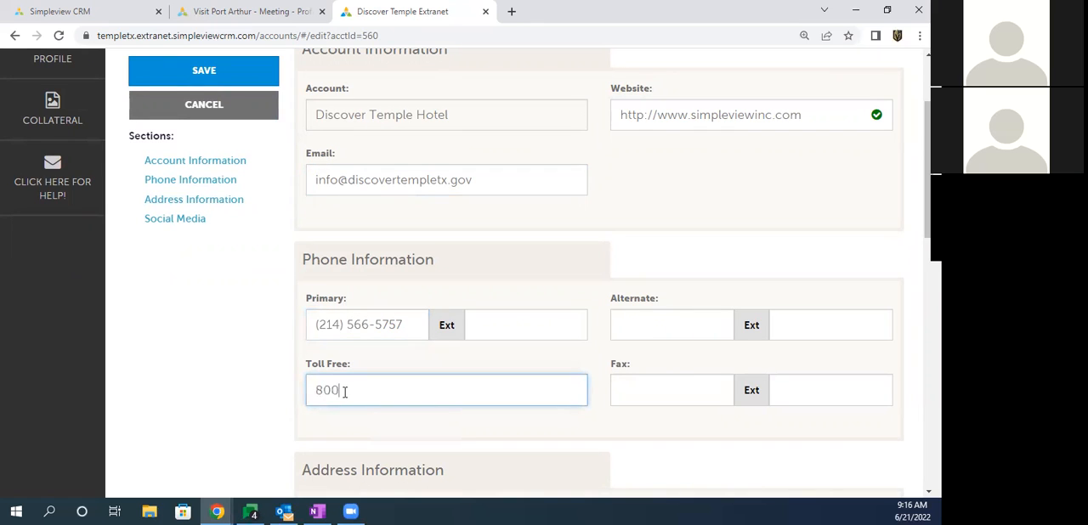
click(236, 349)
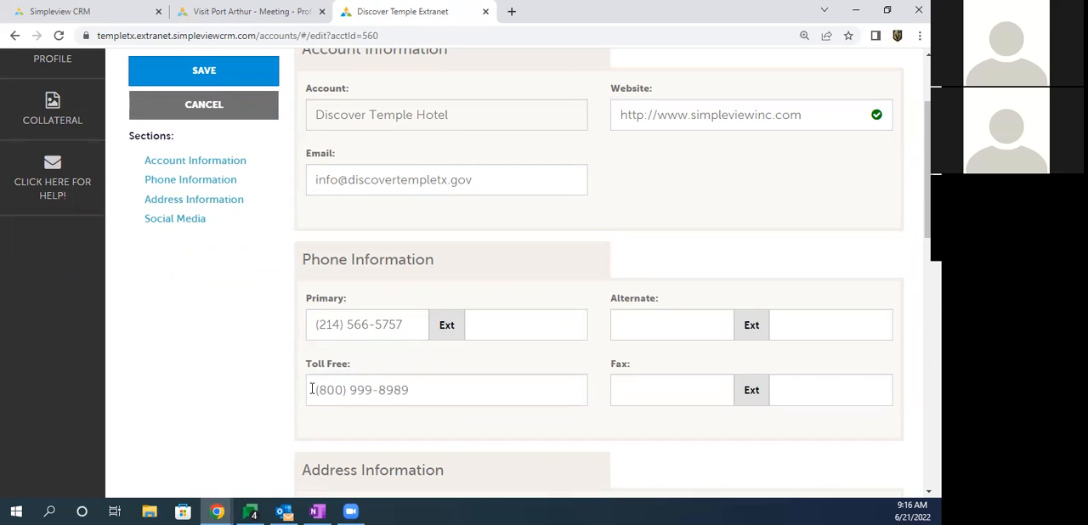
Step: Review the physical, billing and shipping addresses, then inspect the physical address's edit form and close it without changes
scroll(298, 332, down, 4)
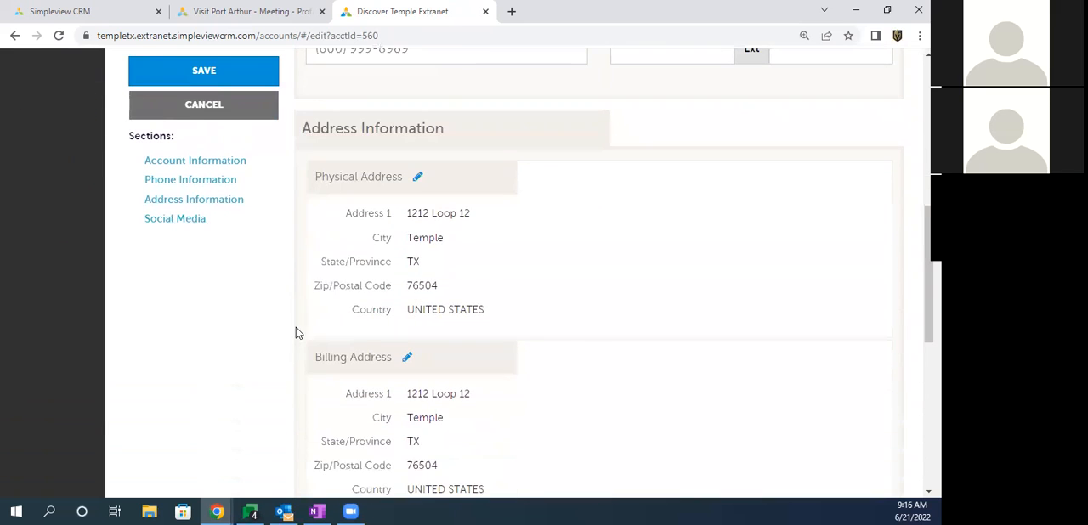
drag(318, 175, 406, 176)
drag(316, 358, 393, 358)
scroll(376, 289, down, 2)
drag(321, 332, 384, 332)
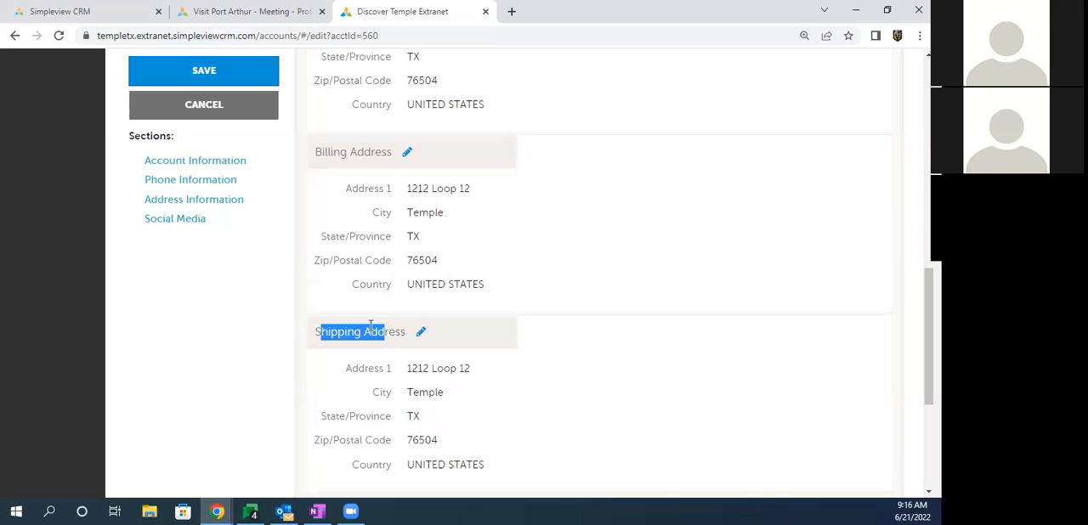
scroll(383, 304, up, 2)
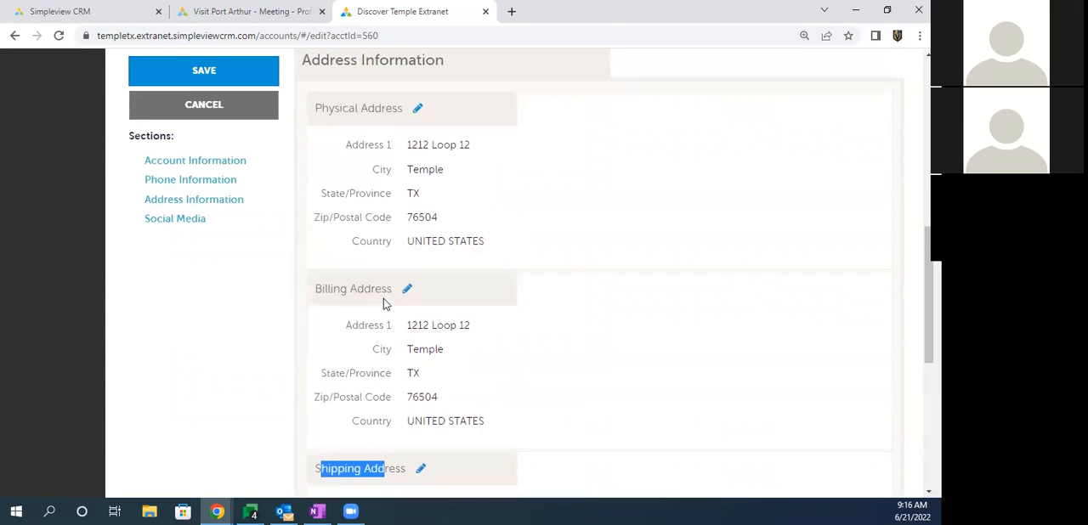
scroll(384, 304, up, 1)
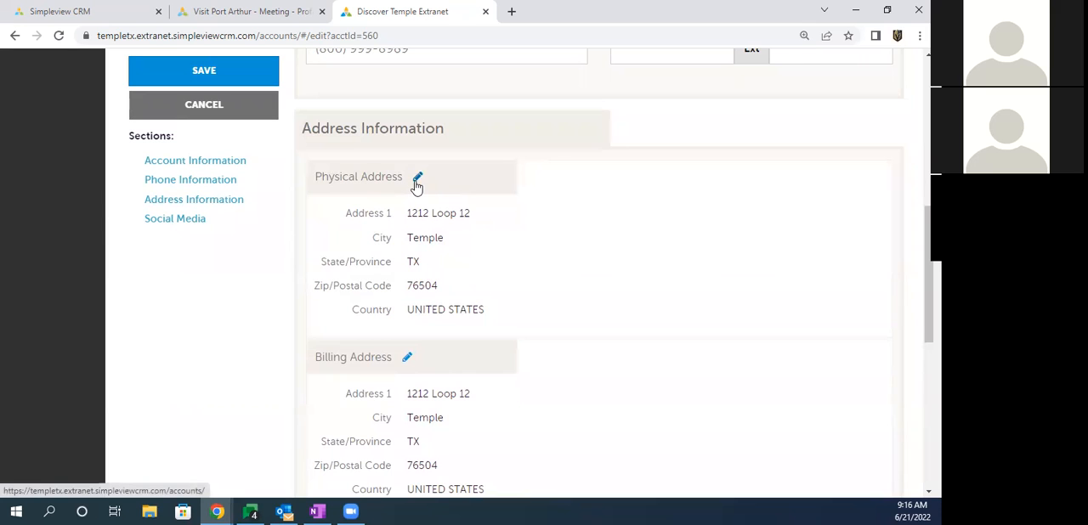
click(417, 179)
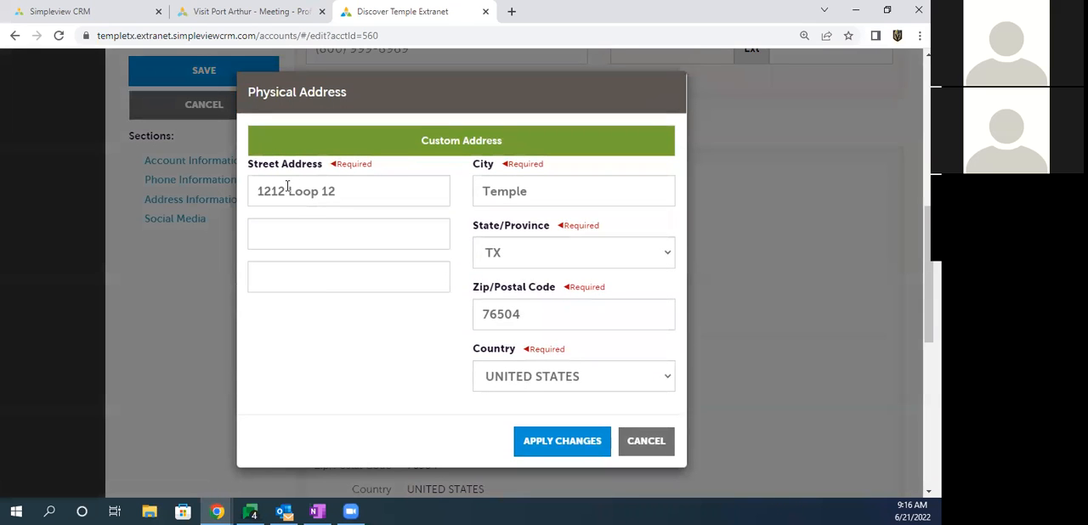
drag(286, 191, 318, 190)
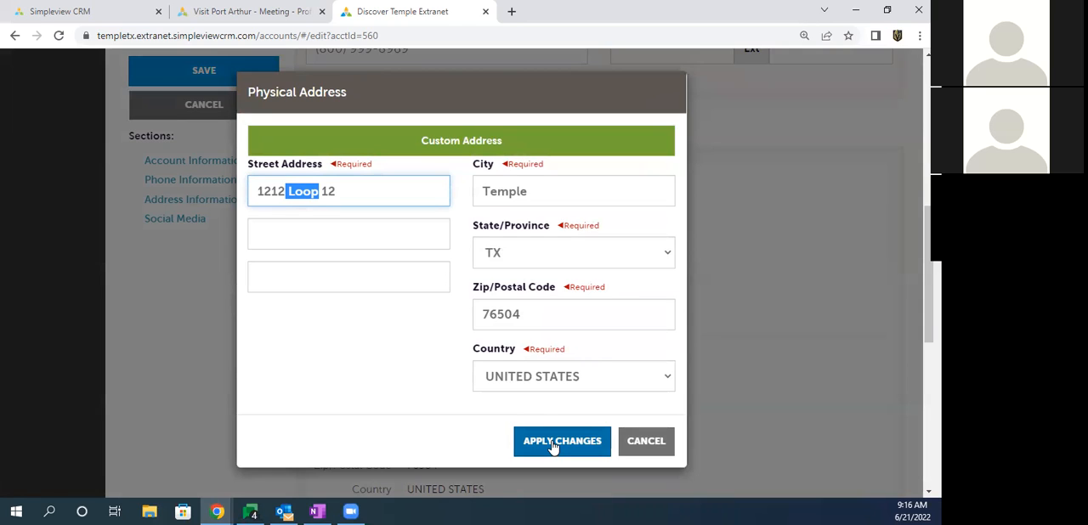
click(646, 441)
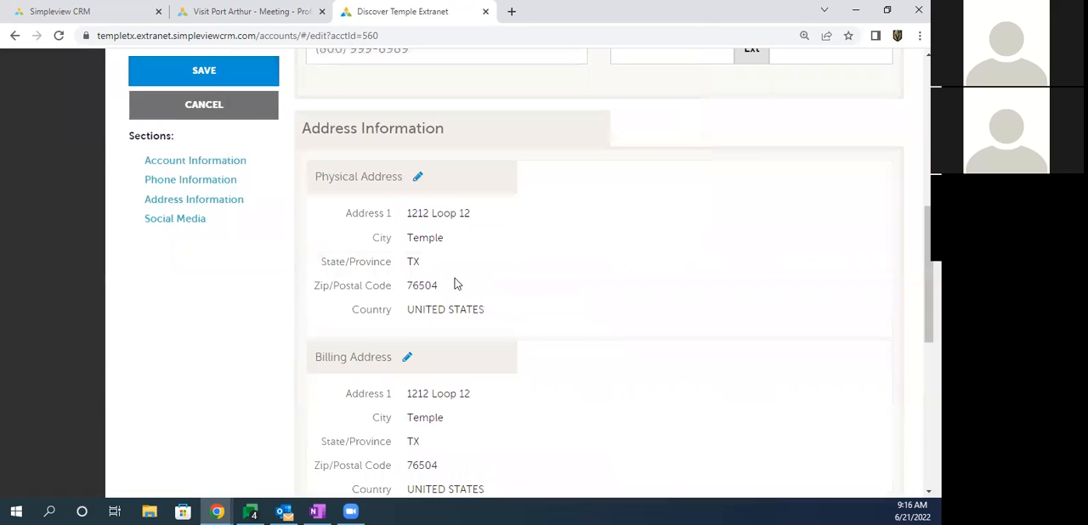
Step: Compare the billing and shipping addresses with the physical one, and switch the shipping address from Same As Physical to Custom Address
scroll(391, 233, down, 3)
drag(317, 220, 381, 220)
click(343, 404)
drag(344, 405, 384, 402)
drag(417, 77, 425, 167)
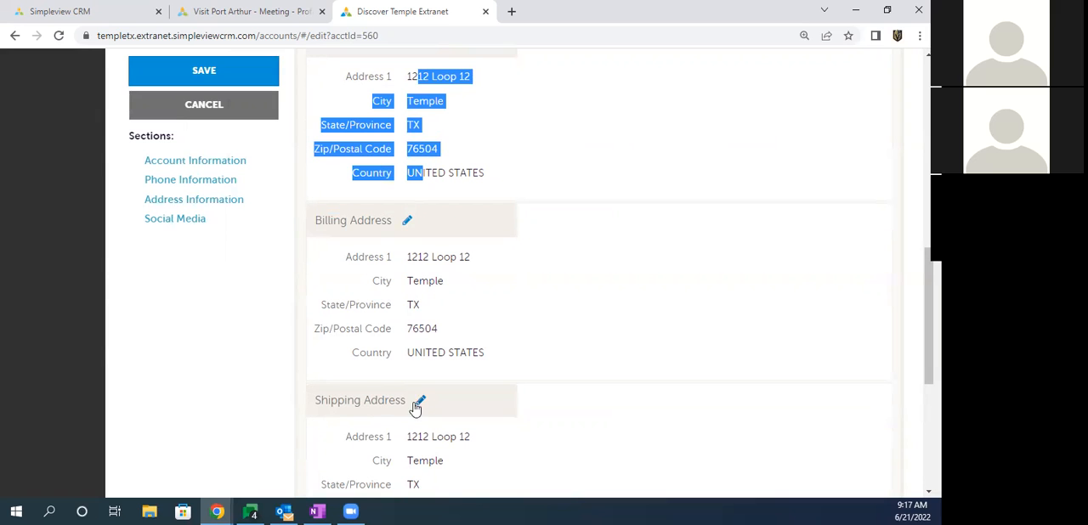
click(421, 404)
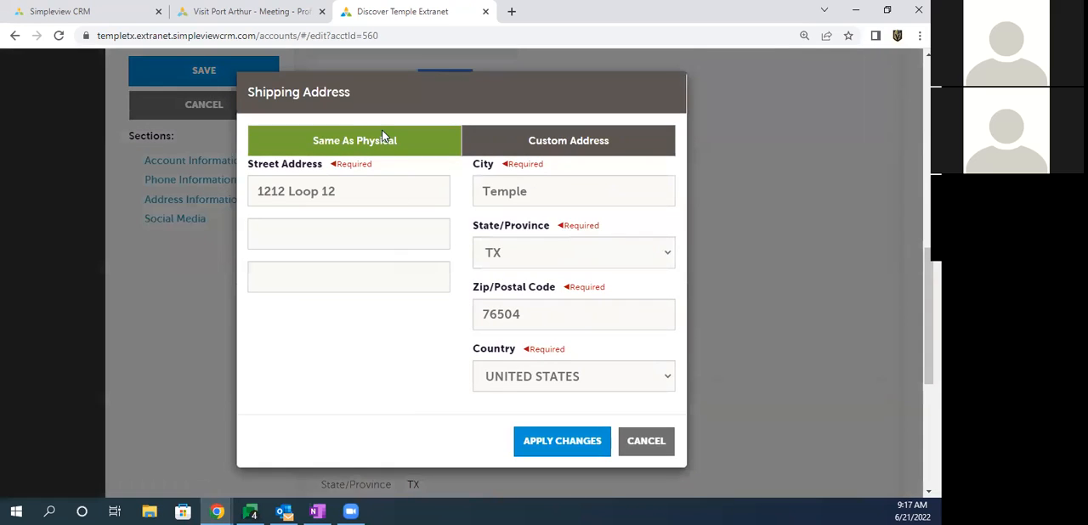
drag(320, 142, 313, 142)
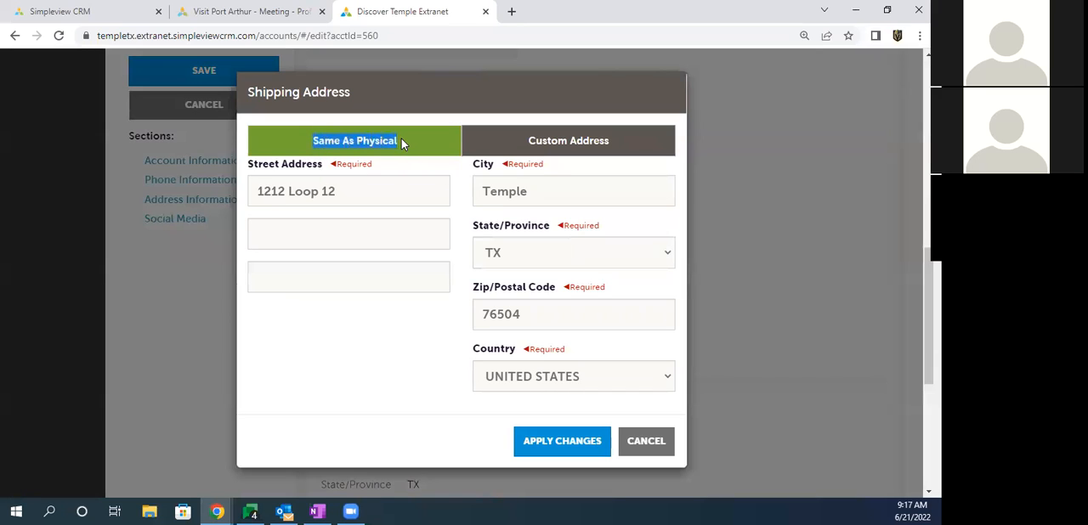
click(554, 147)
click(339, 188)
drag(338, 191, 278, 192)
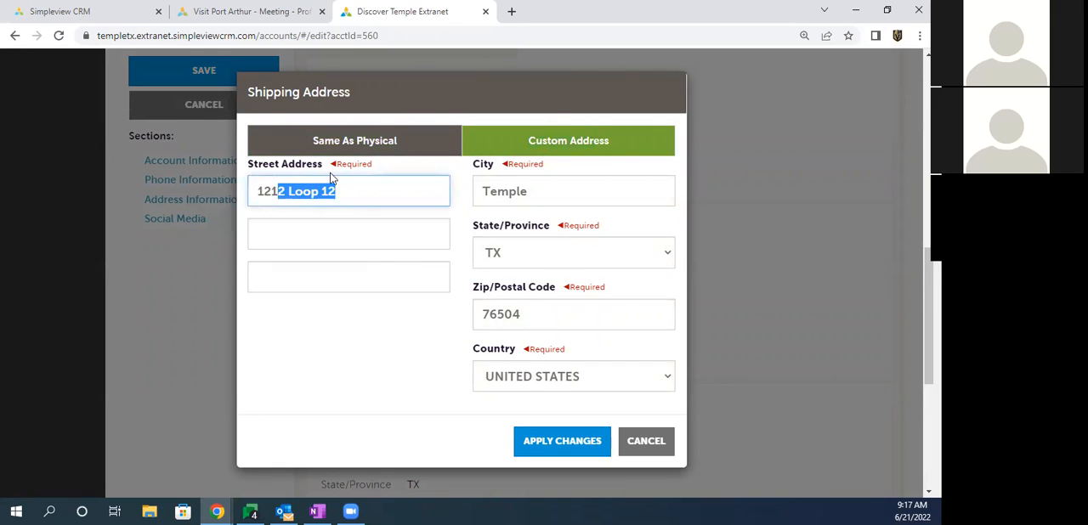
click(561, 441)
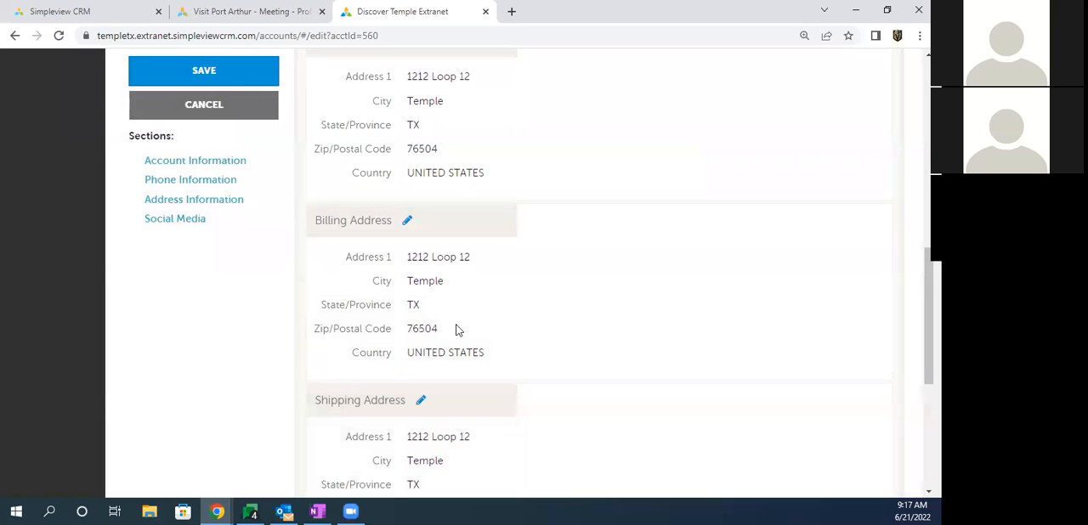
Step: Look over the Facebook, Instagram and Twitter URL fields under Social Media, and save the account changes
scroll(379, 212, down, 2)
scroll(379, 211, down, 3)
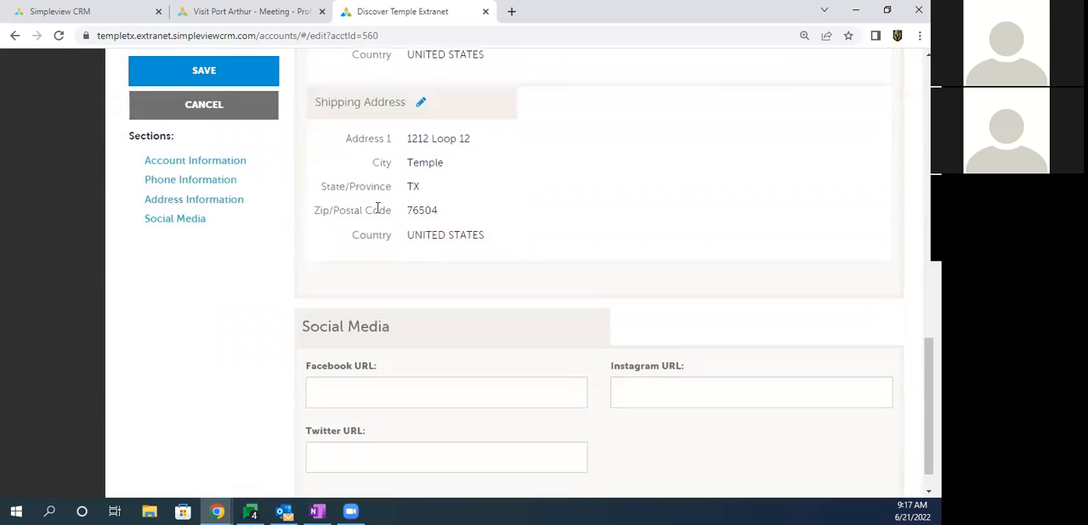
drag(308, 331, 374, 330)
click(347, 359)
click(351, 418)
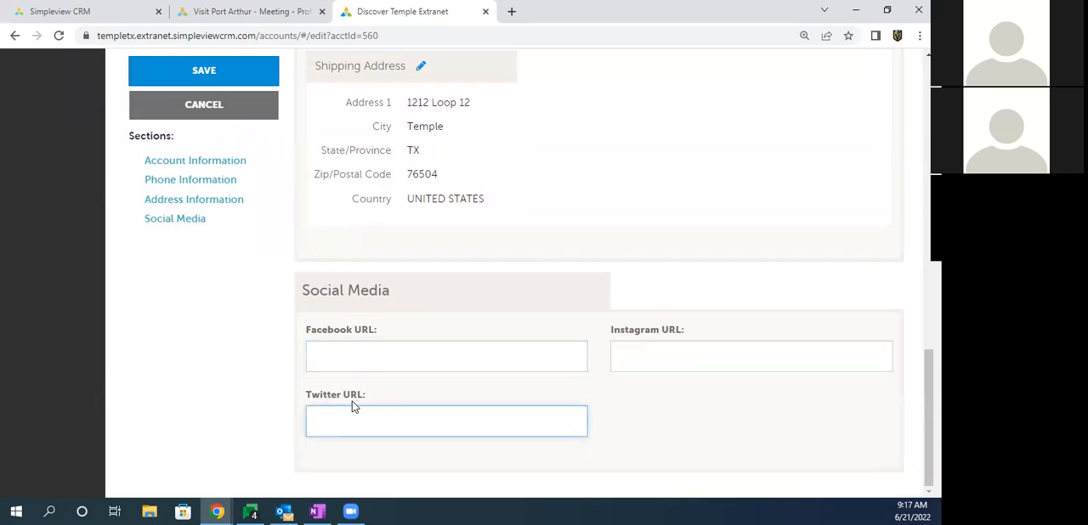
click(200, 70)
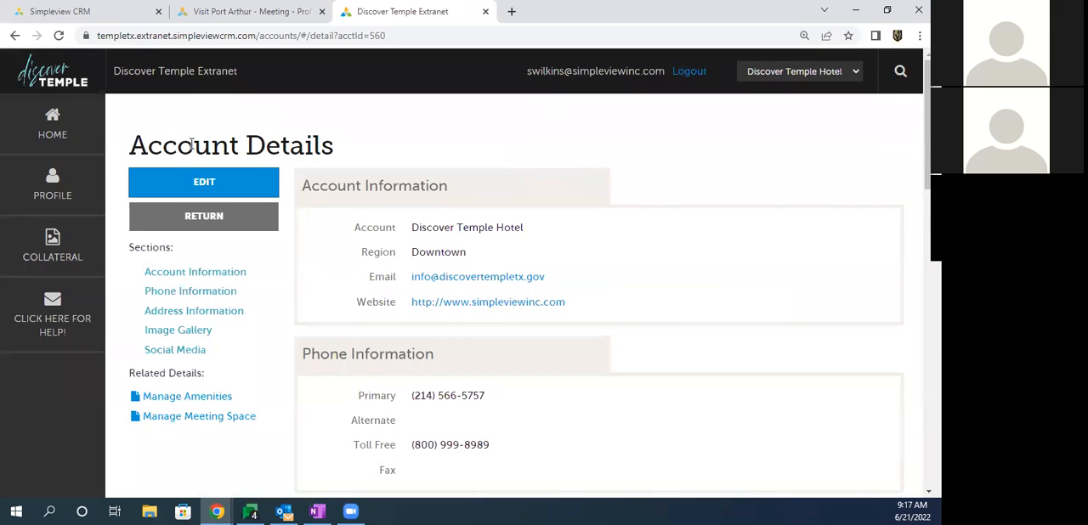
Step: Check the Related Details links on the Account Details page and return to the profile's Accounts list
drag(192, 144, 293, 146)
click(298, 148)
drag(129, 374, 195, 382)
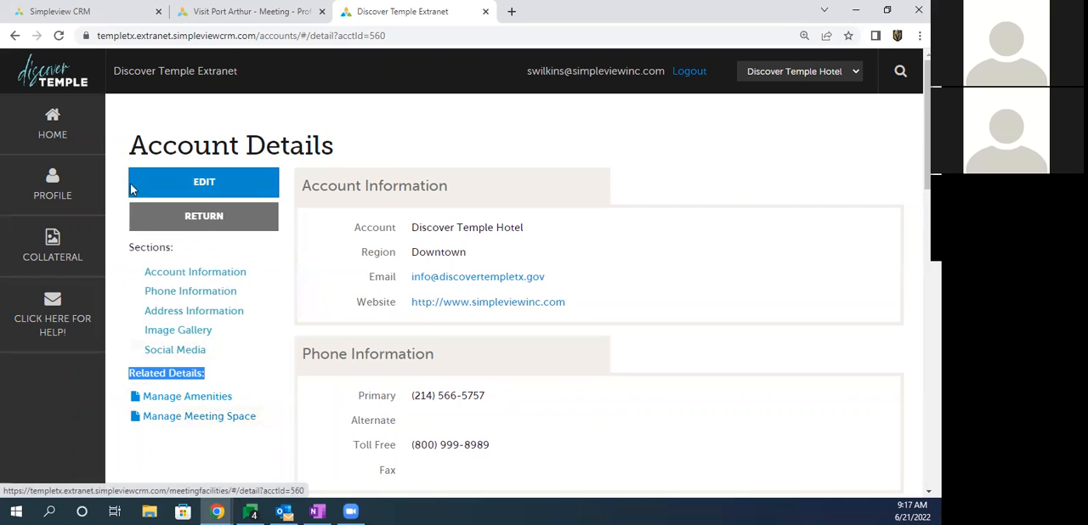
click(39, 195)
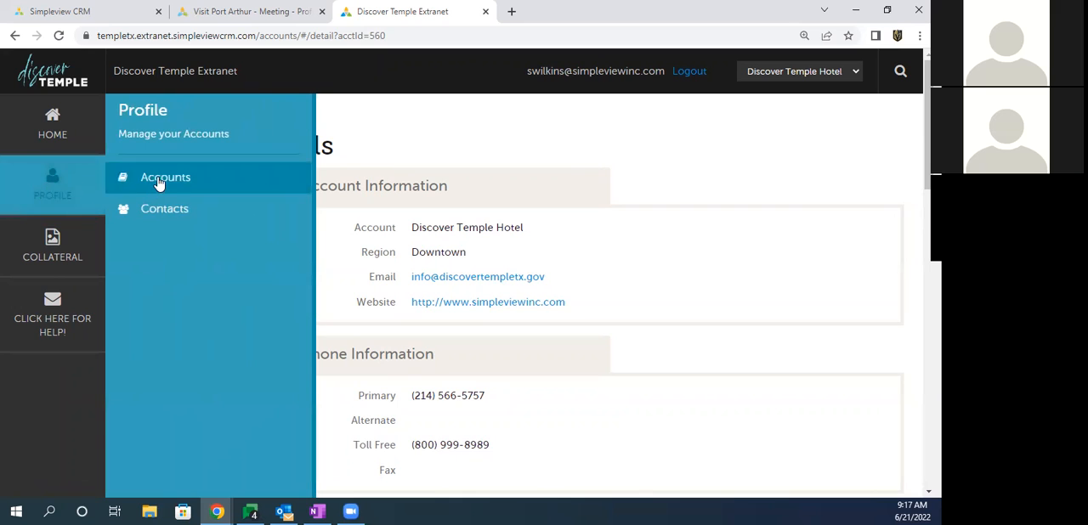
click(149, 189)
scroll(191, 290, down, 2)
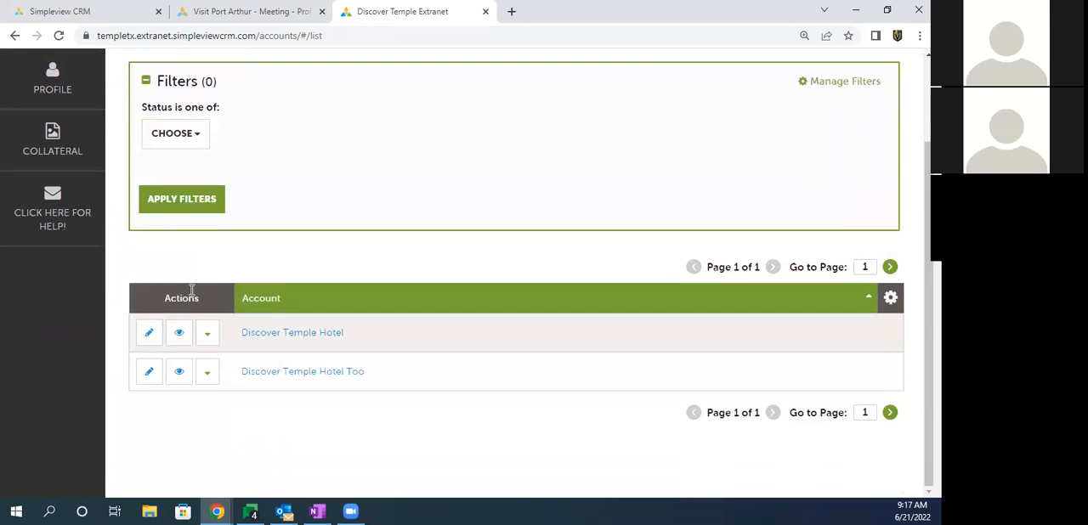
Step: Open the amenities of Discover Temple Hotel and look through the Accommodations, Dining & Entertainment and Overview sections
click(207, 338)
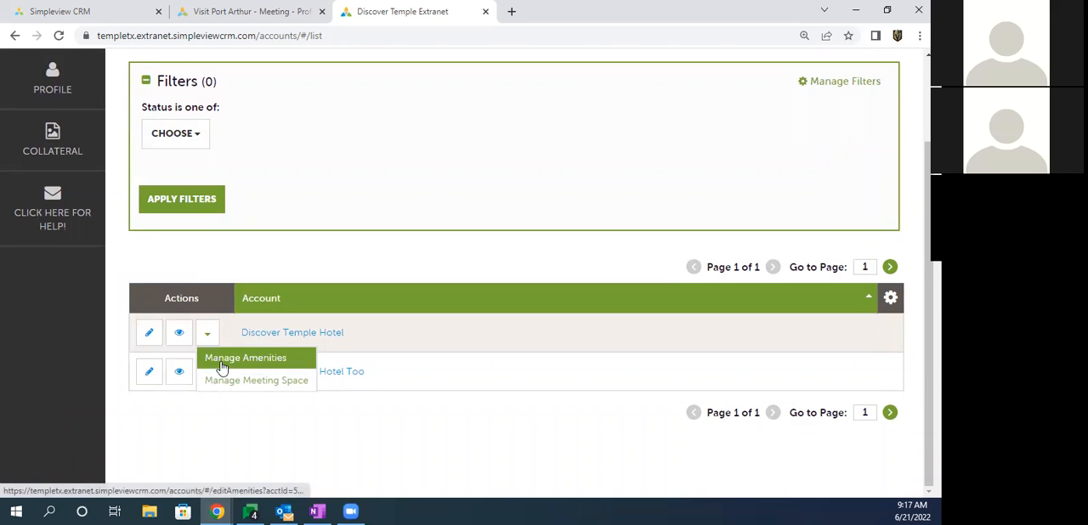
click(222, 364)
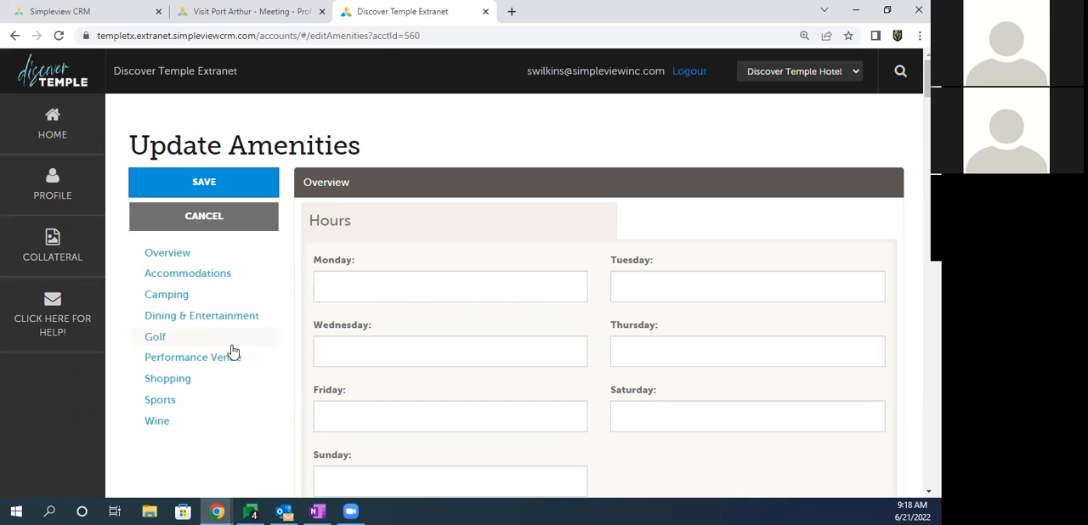
drag(139, 279, 206, 279)
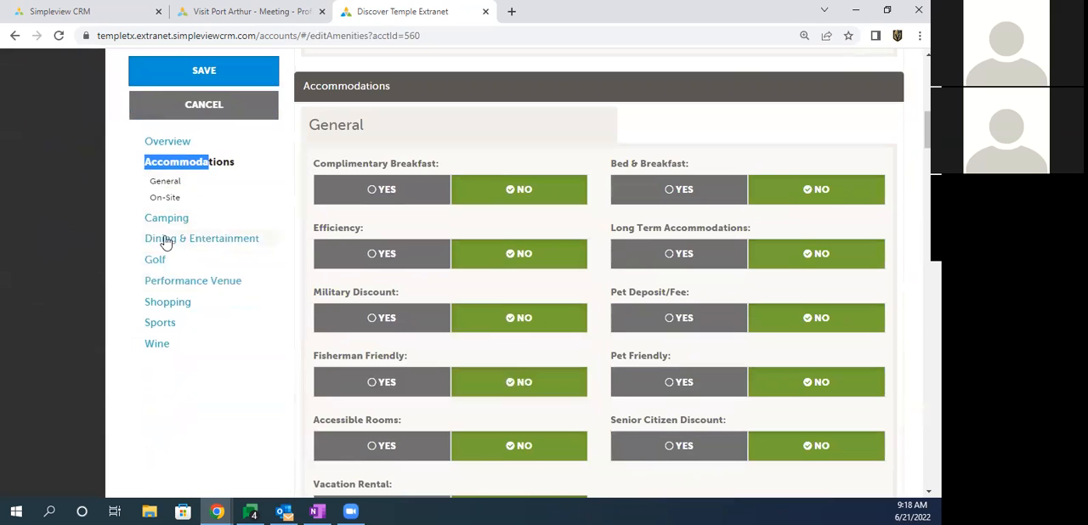
click(158, 240)
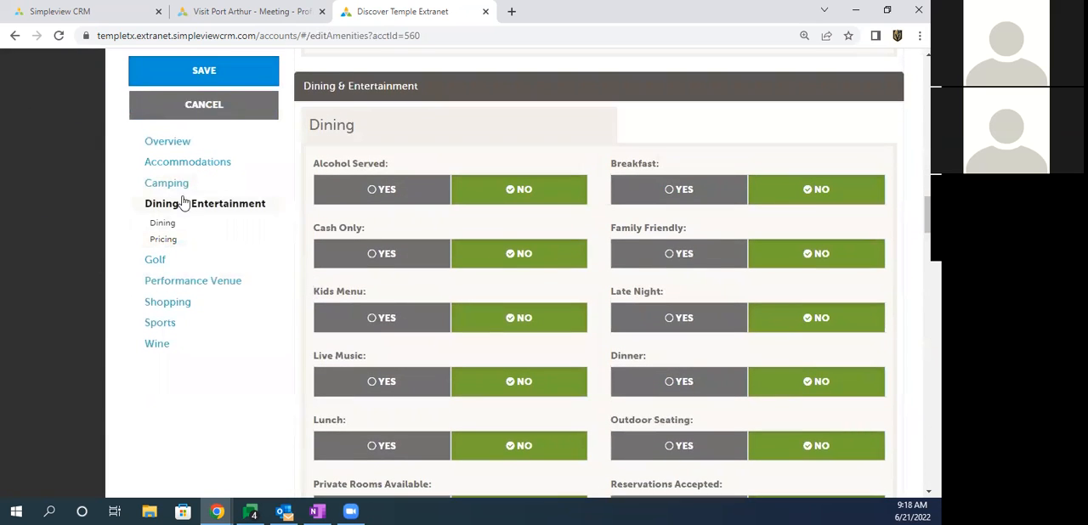
click(170, 142)
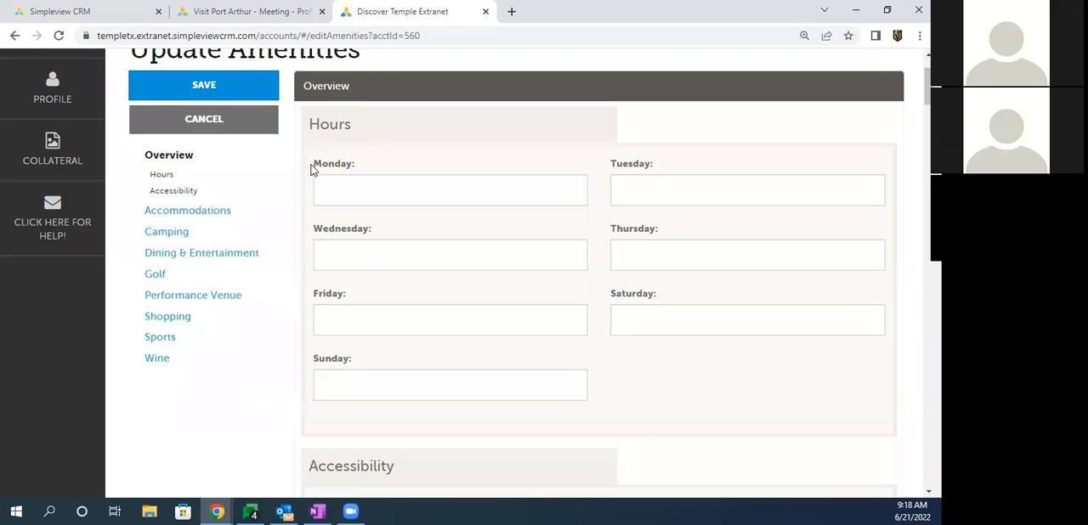
Step: Set the Monday hours to 8am - 10pm and mark Wheelchair accessibility as Yes in the Overview amenities
drag(313, 167, 359, 165)
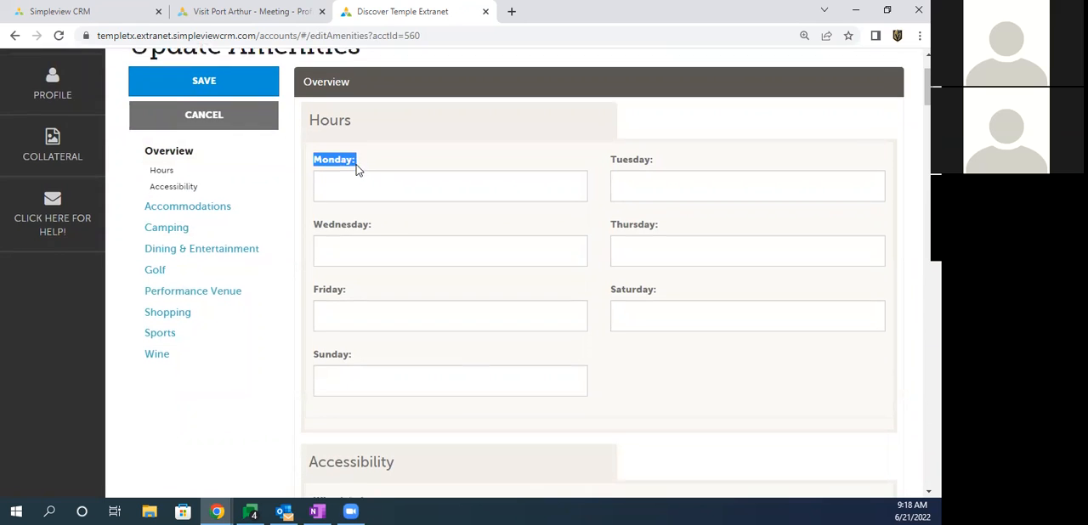
scroll(321, 294, down, 3)
drag(313, 301, 389, 302)
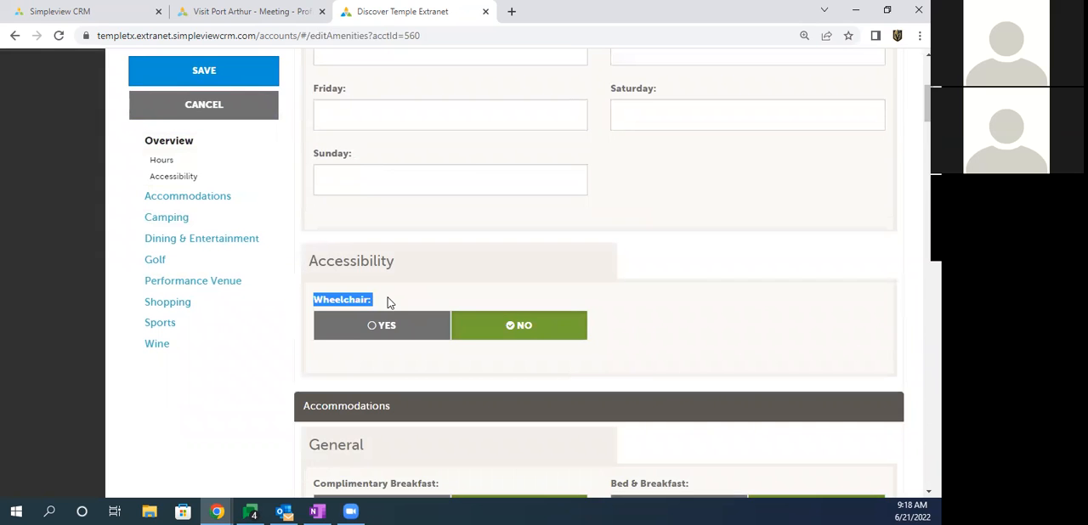
scroll(366, 246, up, 4)
click(342, 251)
text(8am)
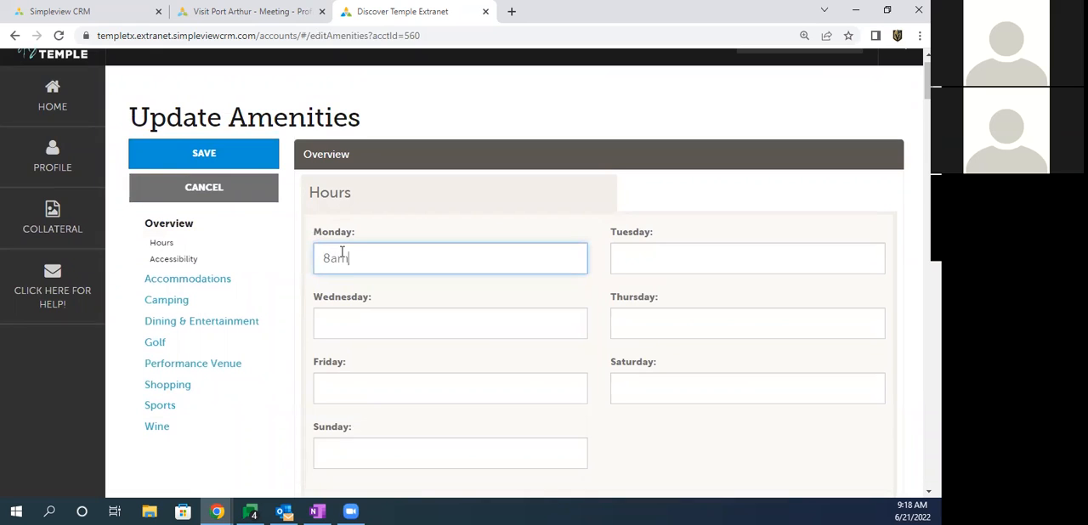
text( - 10pm)
scroll(340, 254, down, 3)
click(383, 394)
Step: Set Complimentary Breakfast, Military Discount and Pet Friendly to Yes in the general accommodation amenities
scroll(338, 278, down, 4)
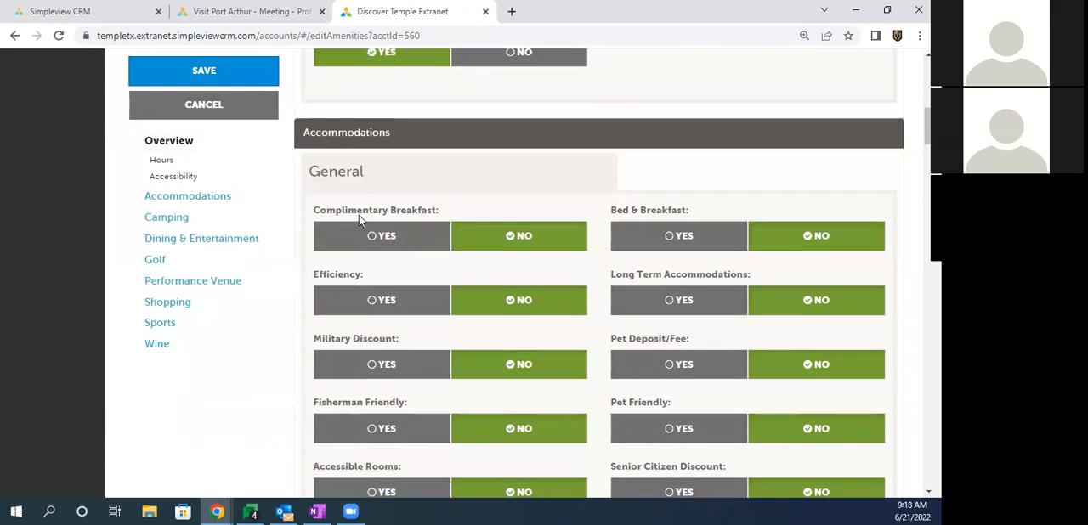
drag(320, 214, 418, 214)
click(395, 237)
scroll(401, 254, down, 1)
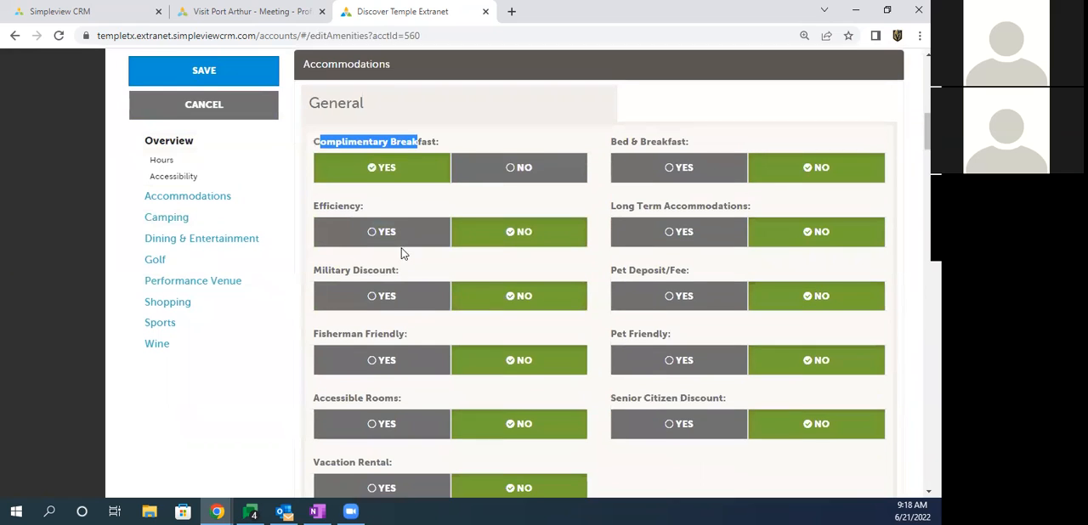
click(384, 295)
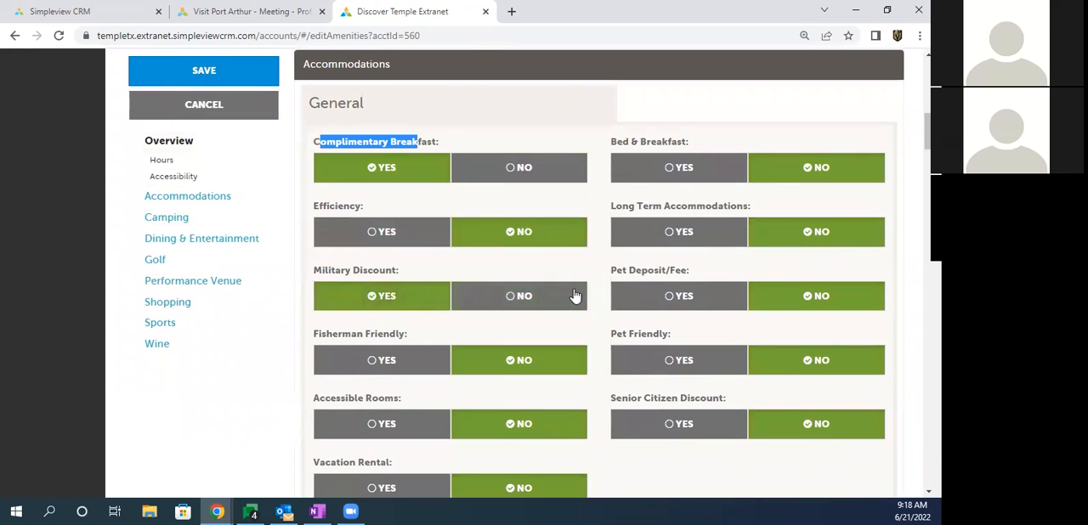
click(670, 365)
drag(615, 337, 651, 337)
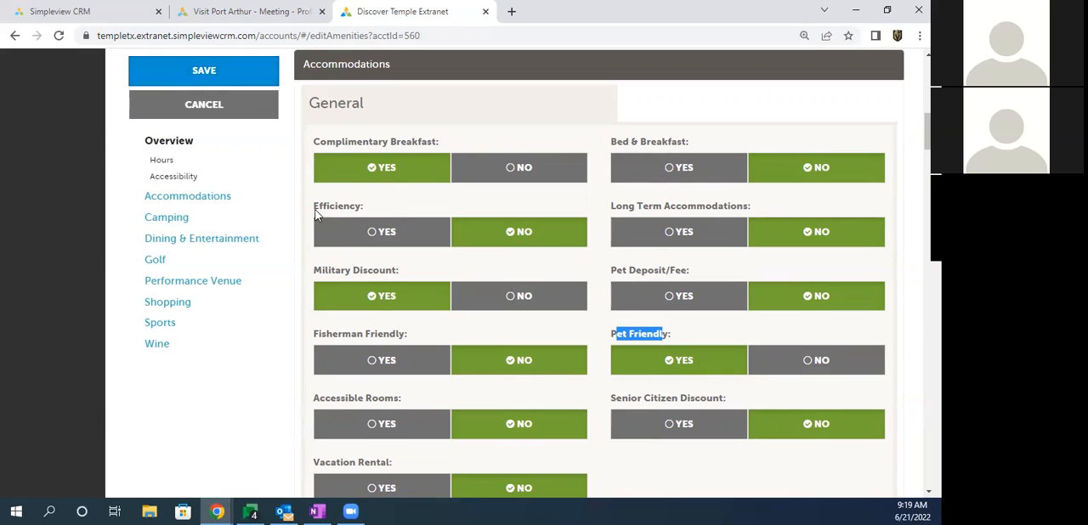
Step: Look over the Efficiency option and the On-Site accommodation amenities, and save the updated amenities
drag(313, 212, 361, 211)
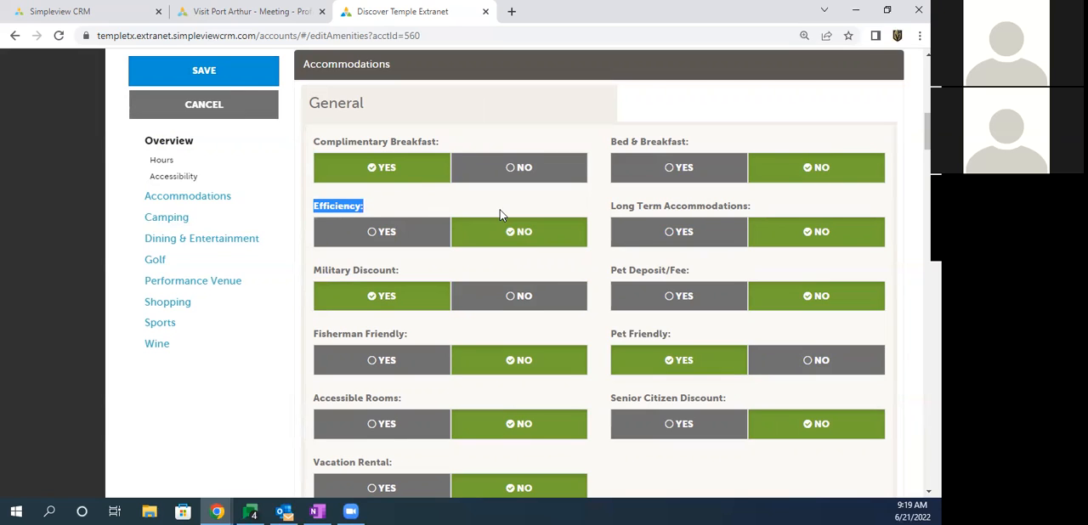
drag(128, 197, 150, 216)
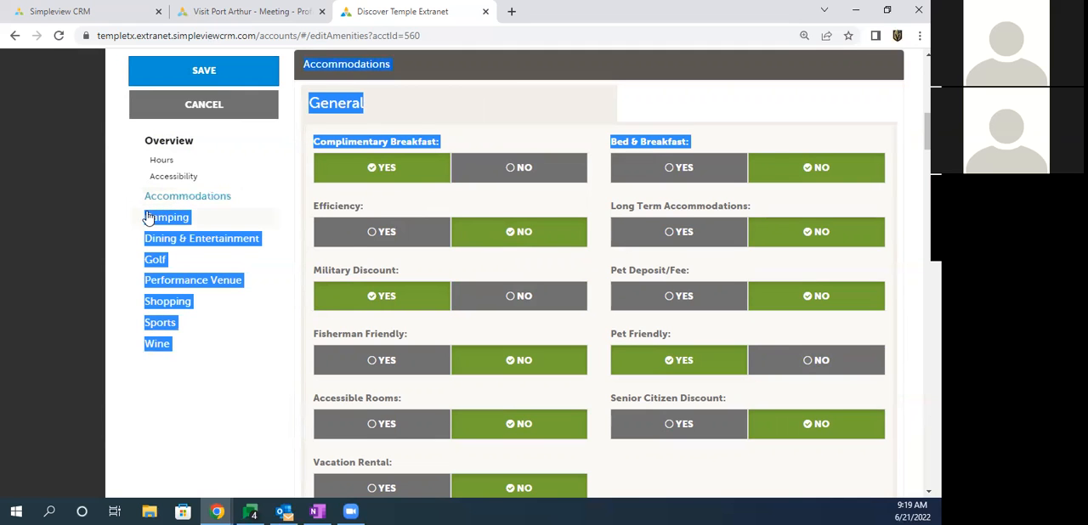
scroll(353, 248, down, 4)
scroll(355, 248, down, 9)
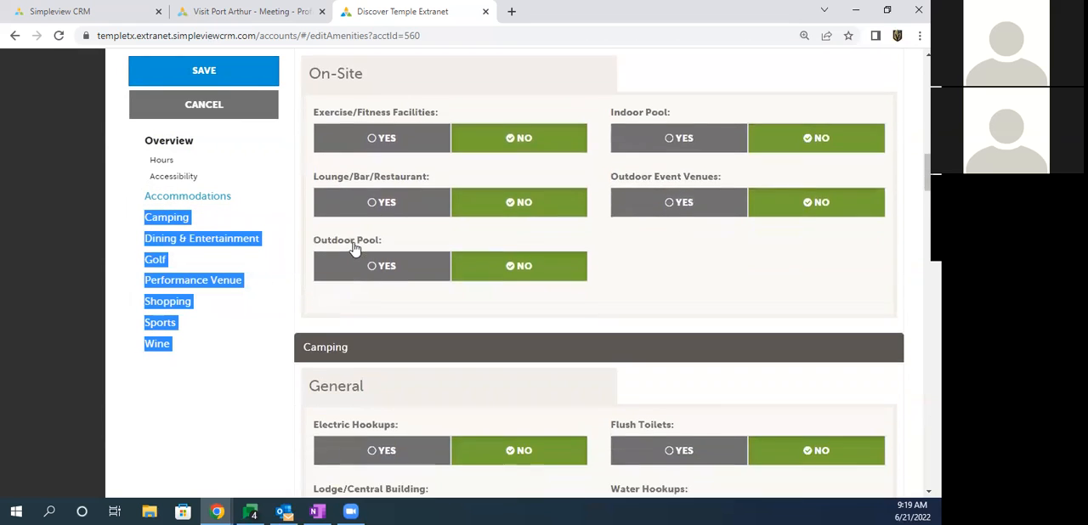
scroll(354, 248, up, 8)
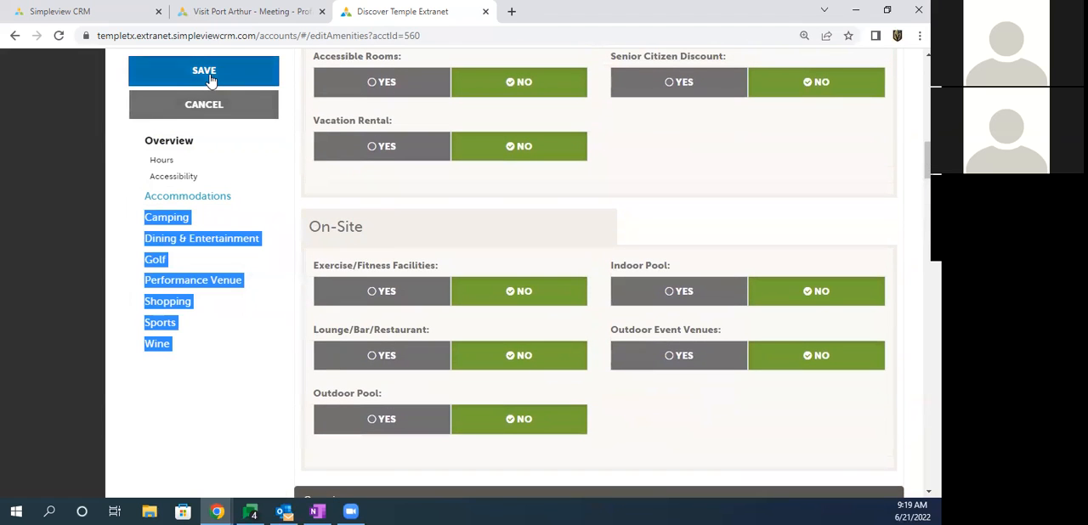
click(204, 73)
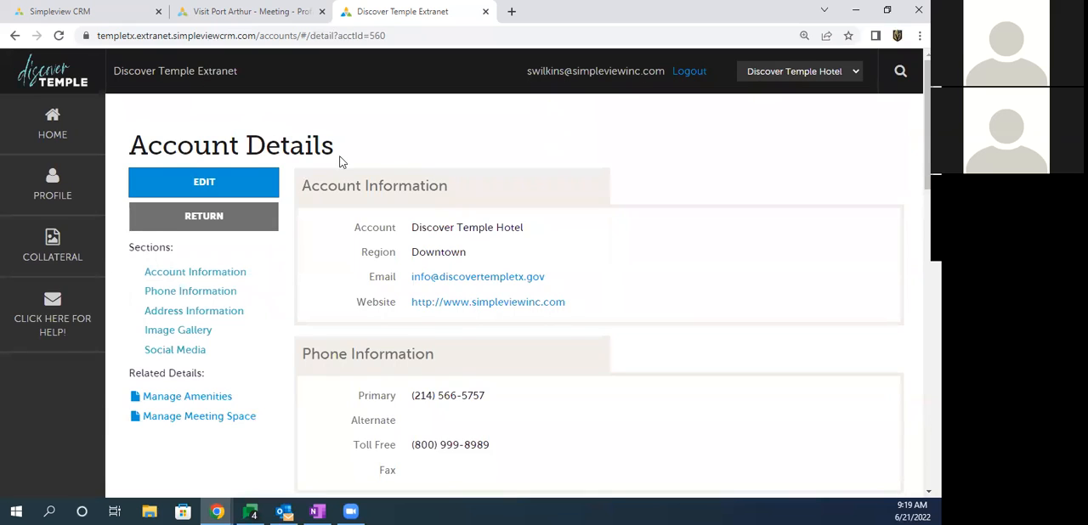
Step: Review the Account Details page and open the hotel's meeting space details from its related details
drag(192, 146, 277, 146)
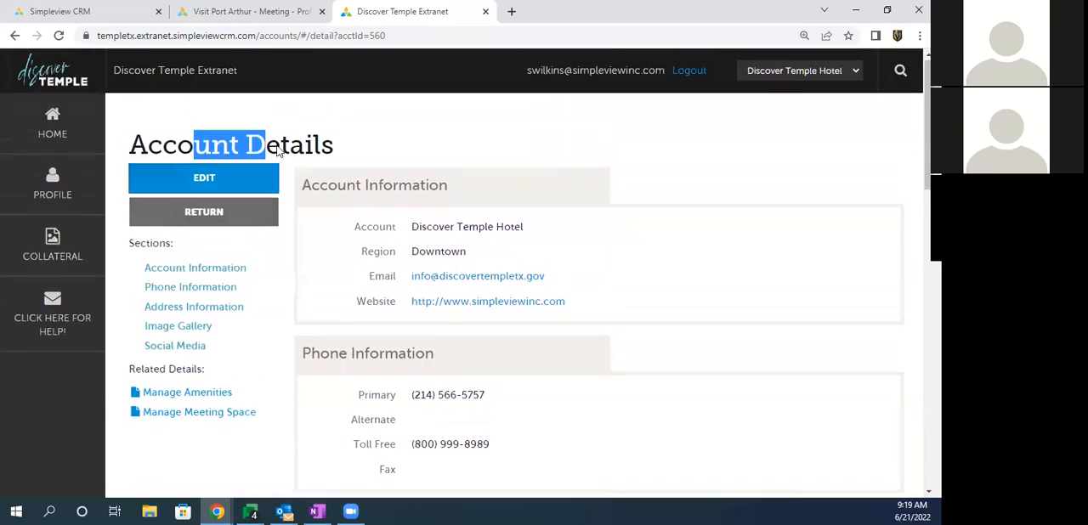
scroll(255, 187, down, 2)
drag(247, 287, 179, 352)
click(183, 349)
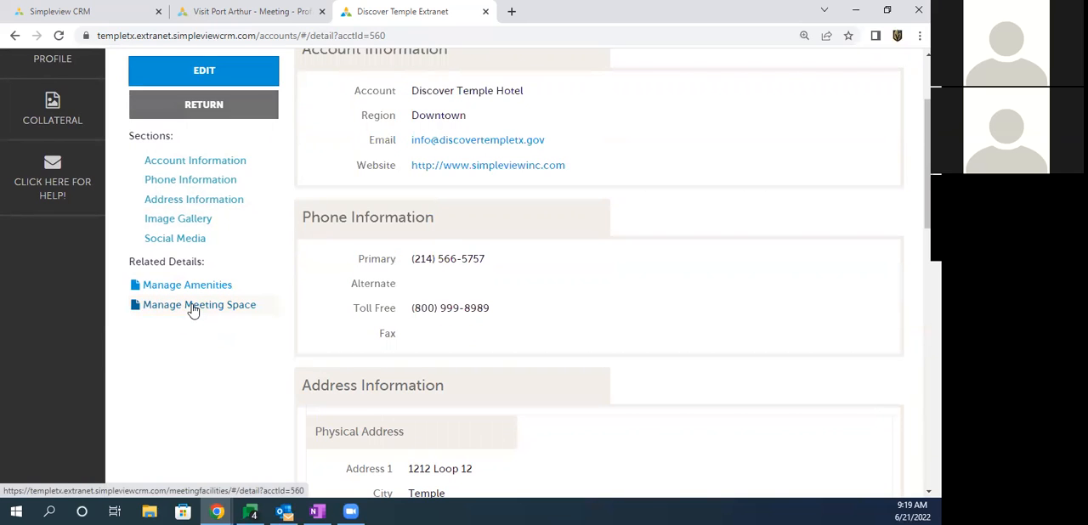
click(193, 308)
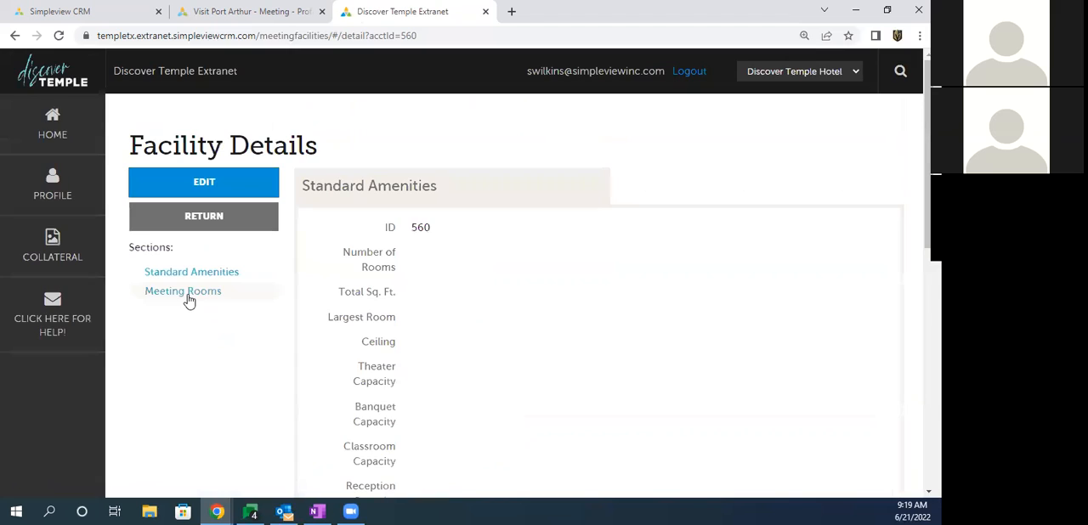
Step: Edit the facility's standard amenities, setting Number of Rooms to 2 and Largest Room to 12000
click(200, 187)
drag(314, 226, 383, 226)
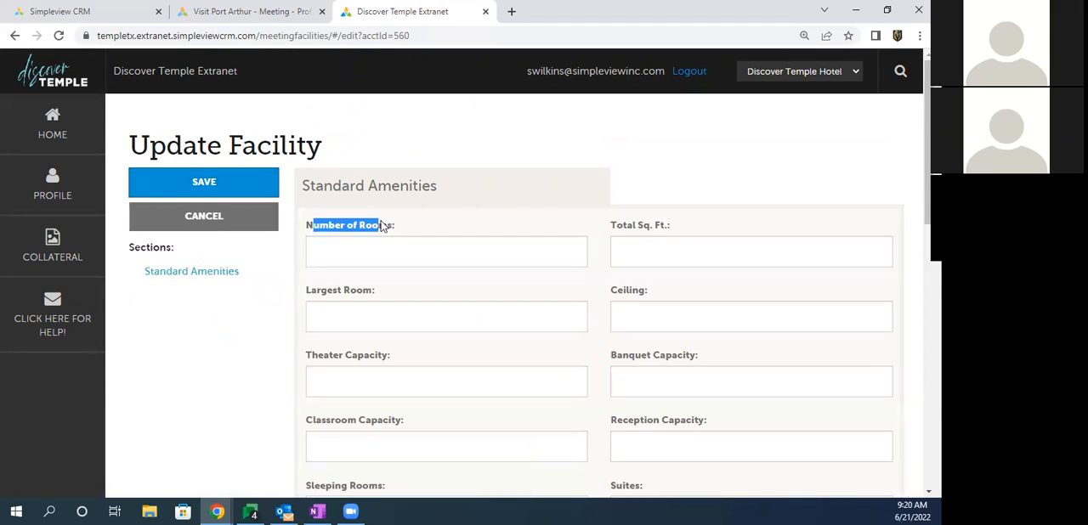
click(322, 255)
text(2)
click(323, 320)
text(12000)
click(275, 331)
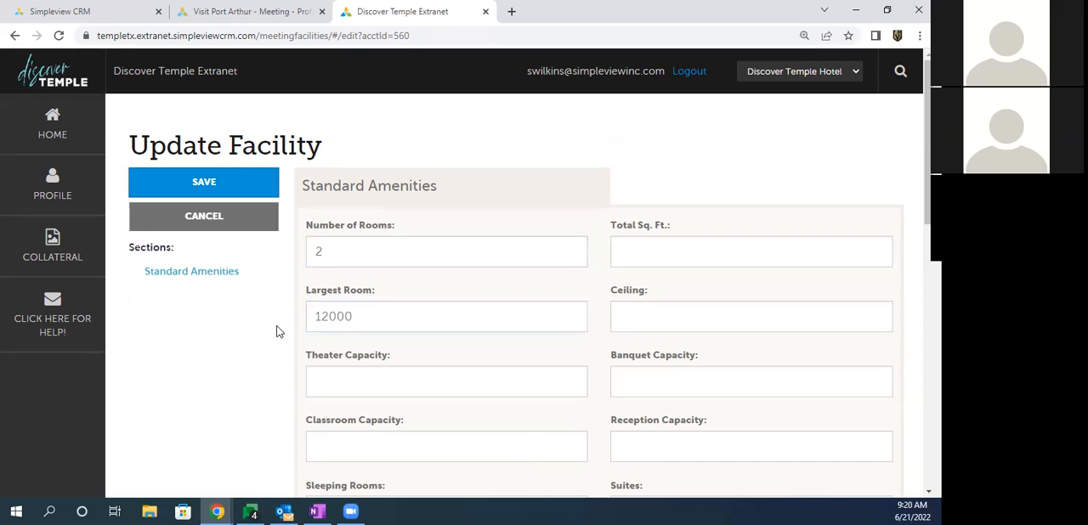
Step: Set Sleeping Rooms to 233, look over the capacity fields, and save the facility
scroll(274, 327, down, 3)
click(326, 303)
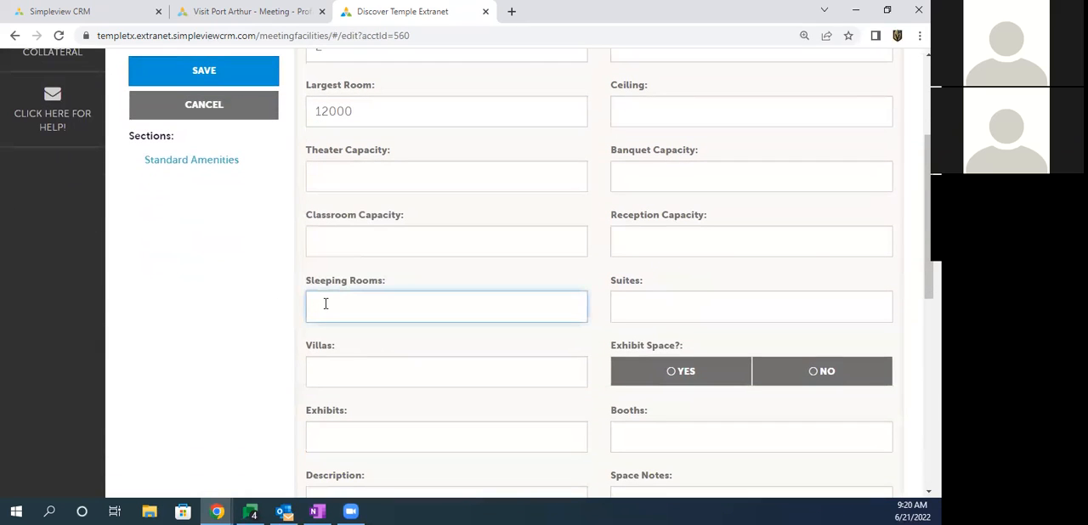
text(233)
drag(663, 215, 690, 218)
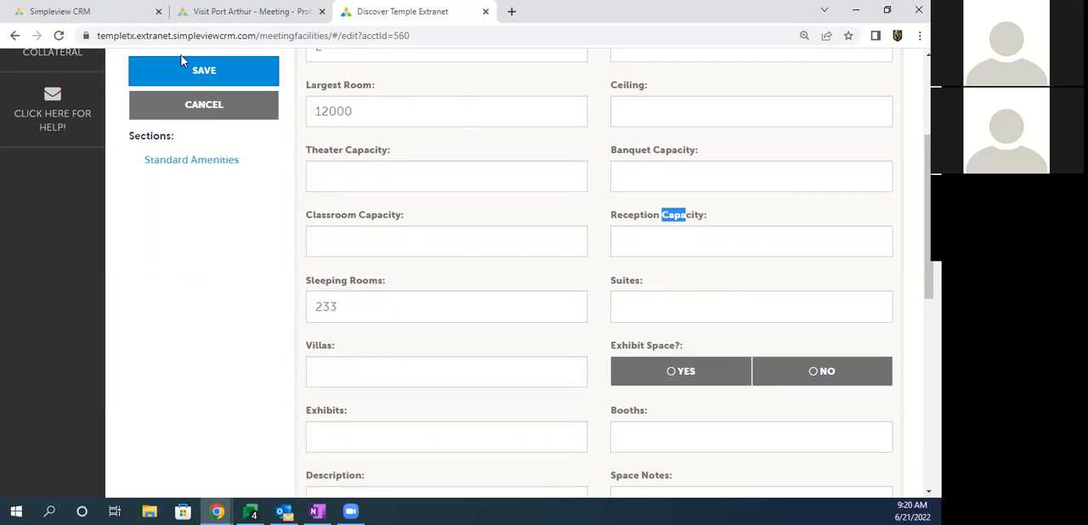
click(206, 79)
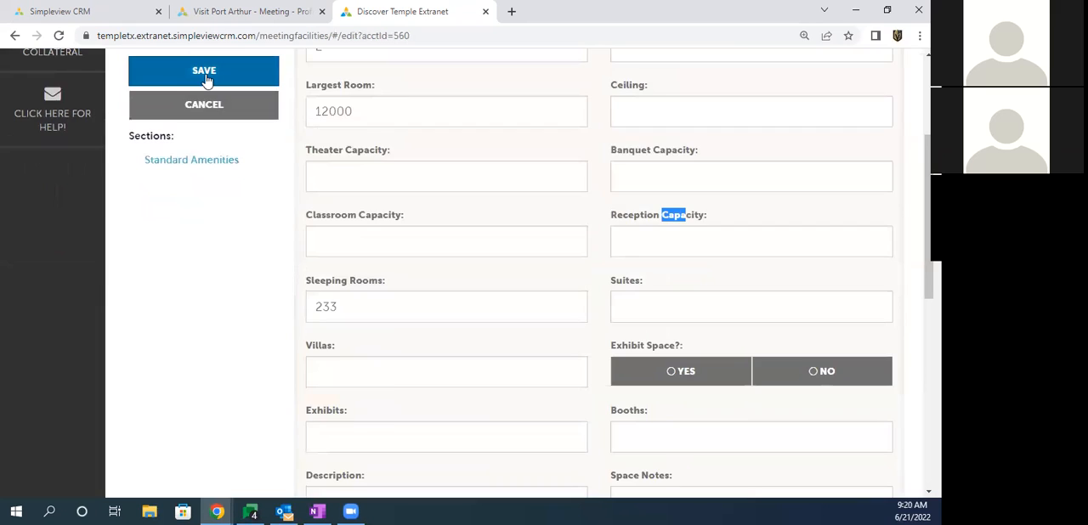
Step: Start a new meeting room for Discover Temple Hotel from the facility's Rooms list and name it Ballroom A
drag(193, 136, 360, 253)
click(360, 256)
scroll(361, 257, down, 7)
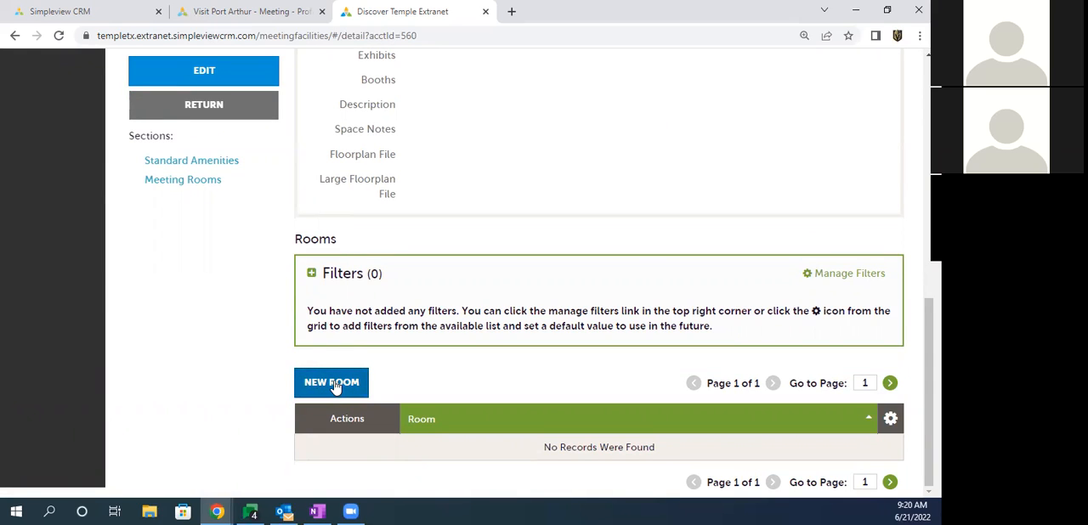
click(331, 383)
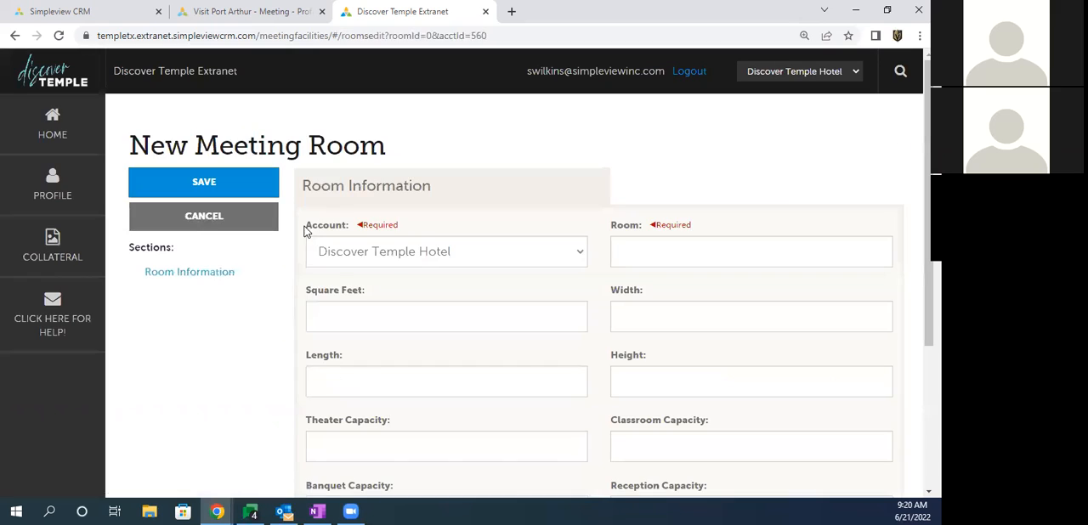
triple_click(629, 226)
click(653, 251)
text(Bal)
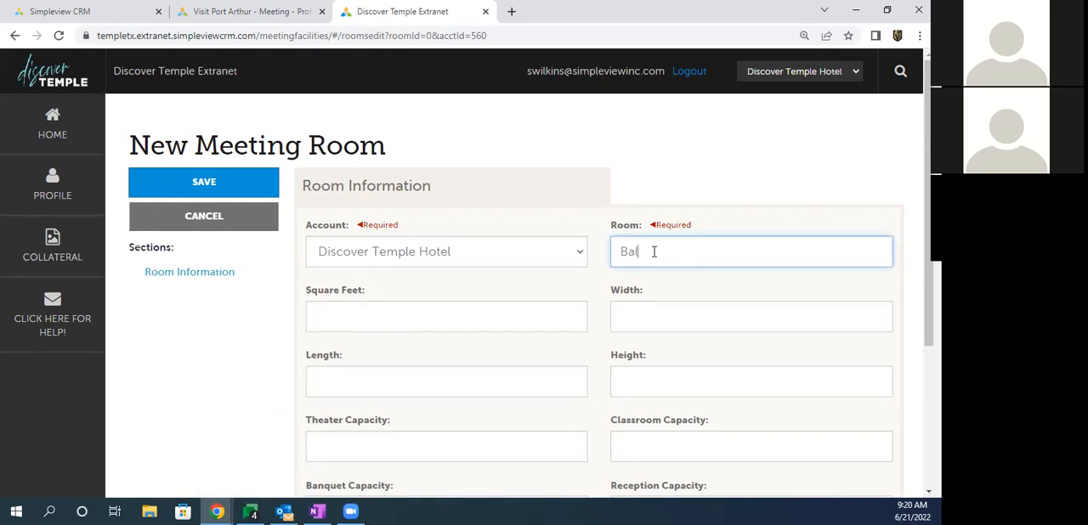
text(lroom A)
Step: Set the new meeting room's Square Feet to 10000 and save the room
click(344, 317)
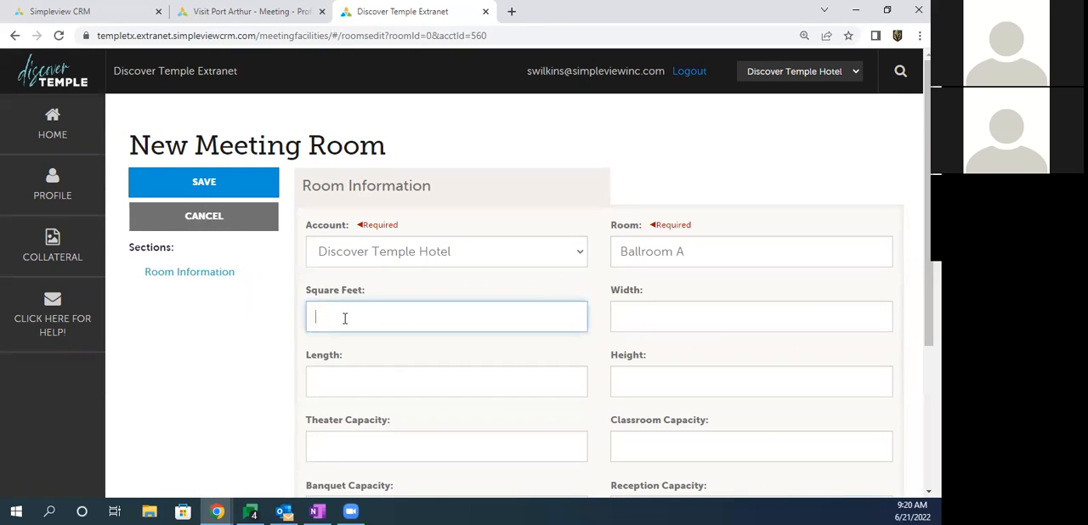
text(10000)
key(Tab)
scroll(383, 297, down, 2)
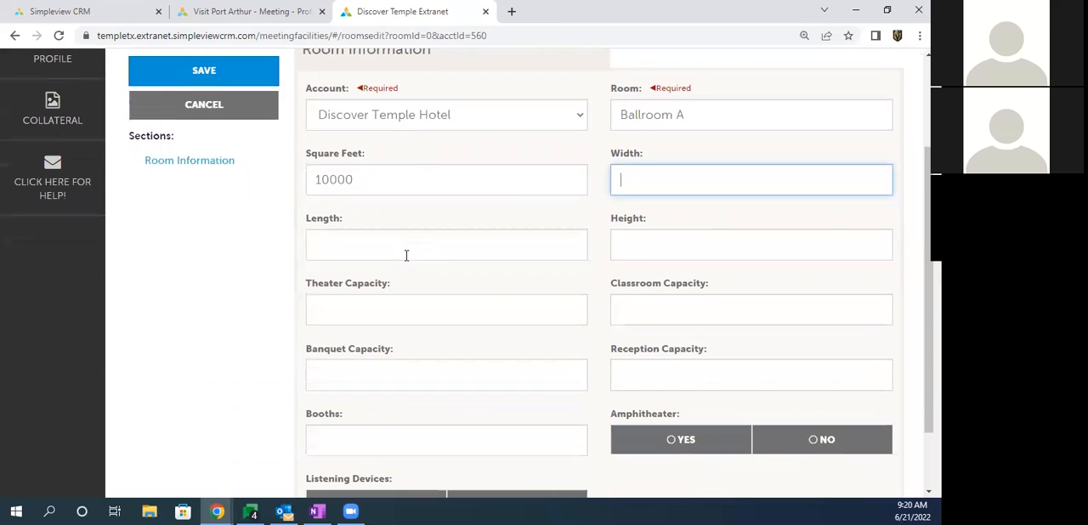
click(204, 77)
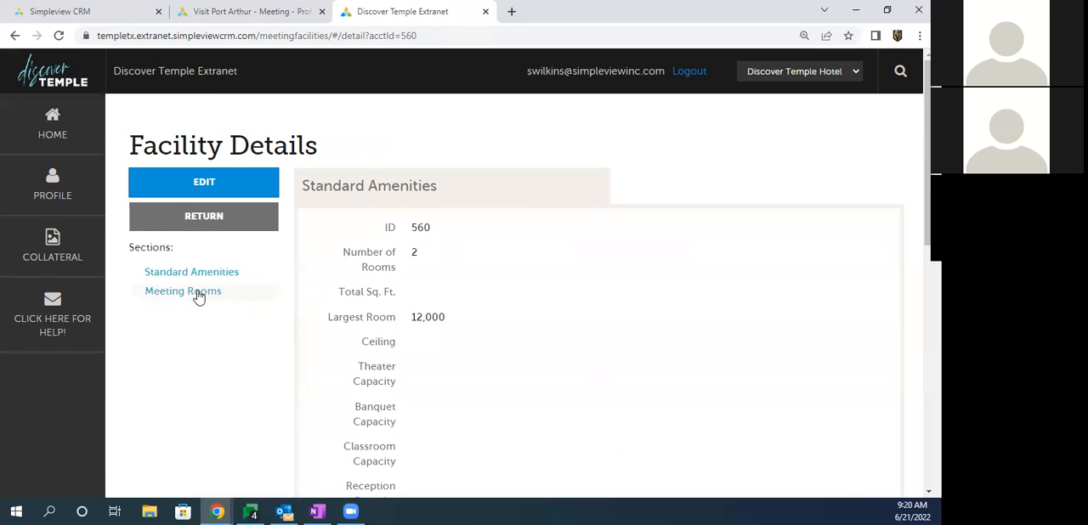
Step: Check the Meeting Rooms section of the Facility Details page and return to the profile's Accounts list
click(199, 293)
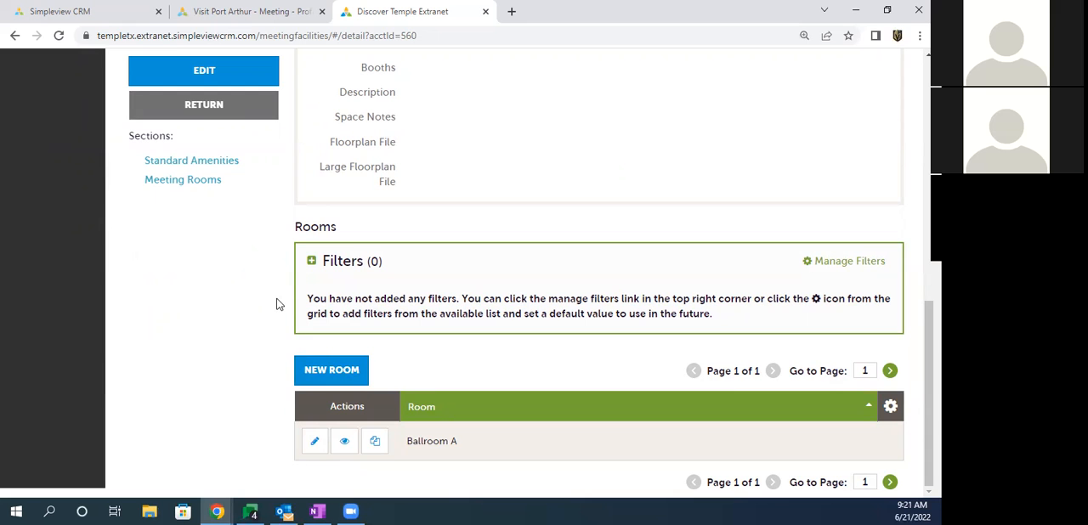
scroll(282, 253, up, 7)
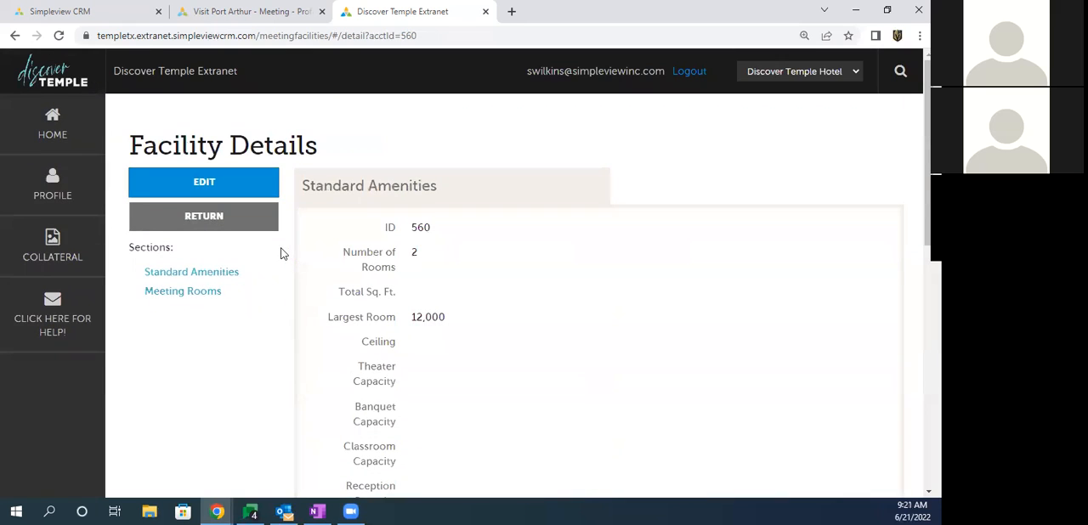
click(54, 186)
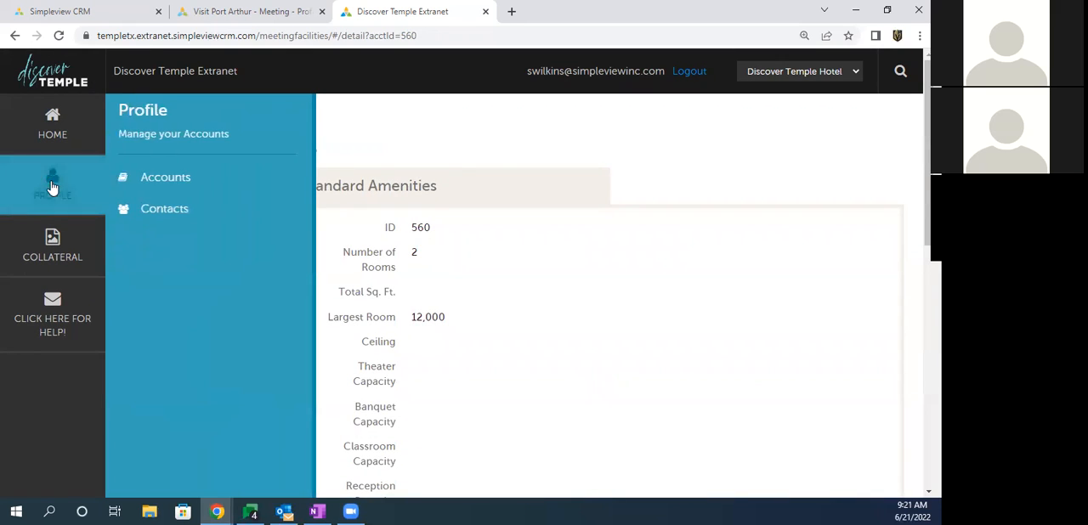
click(166, 180)
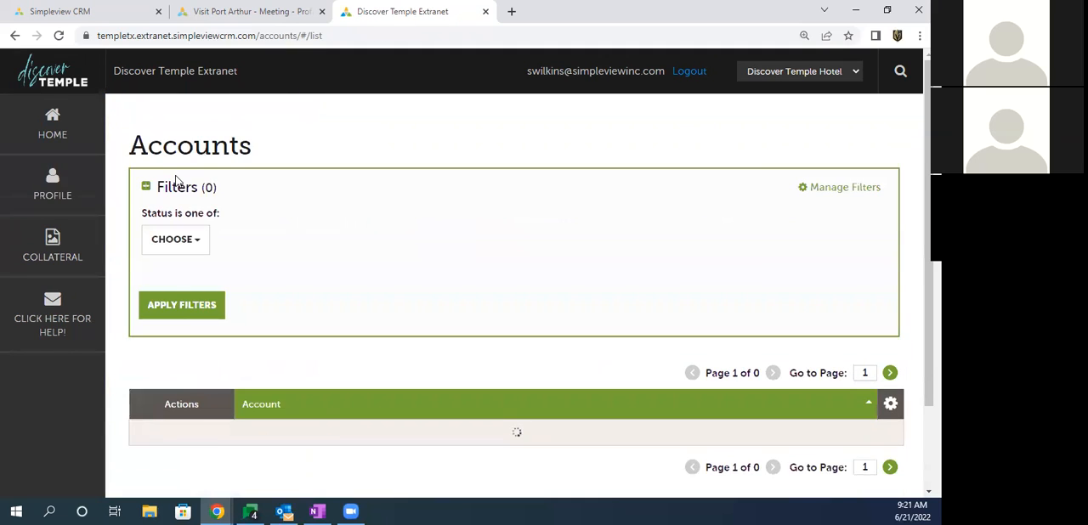
Step: Look over the hotel accounts in the Accounts list, including Discover Temple Hotel Too, and go to the profile's Contacts list
scroll(357, 207, down, 2)
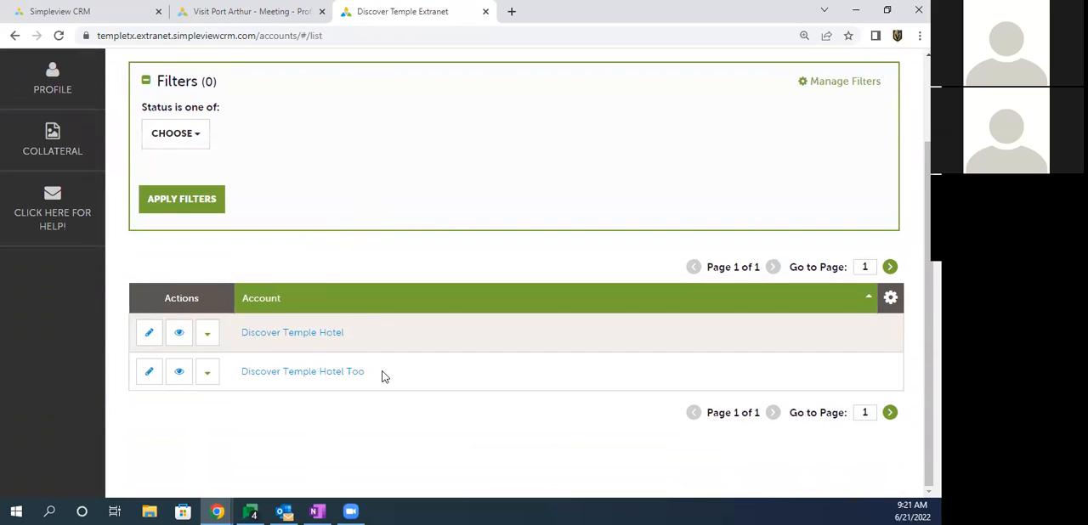
drag(386, 377, 261, 383)
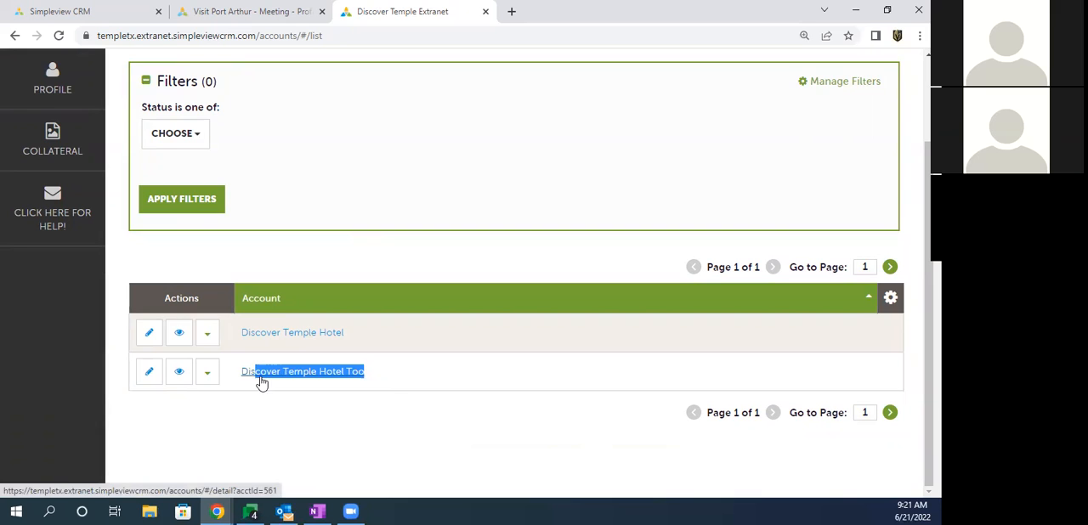
scroll(228, 229, up, 1)
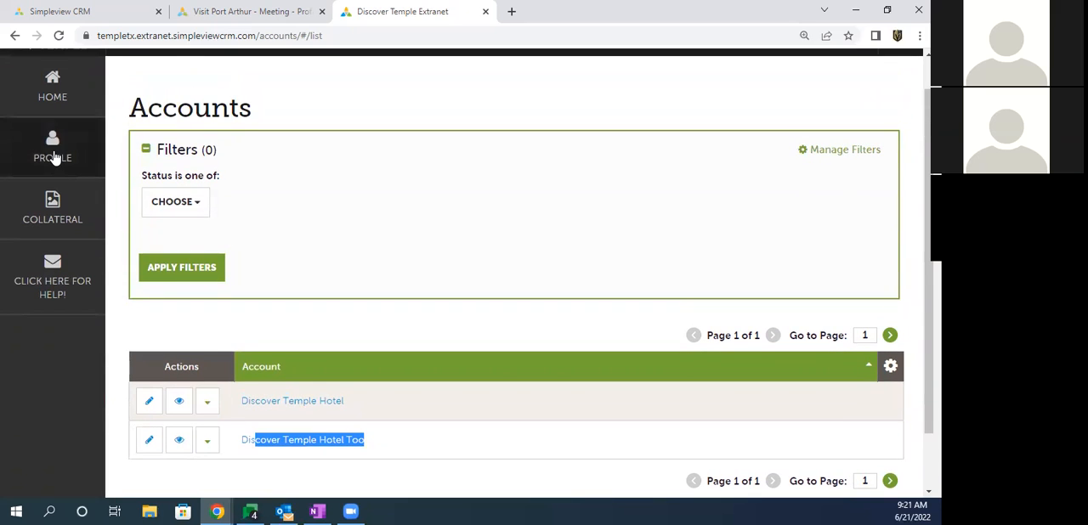
click(52, 158)
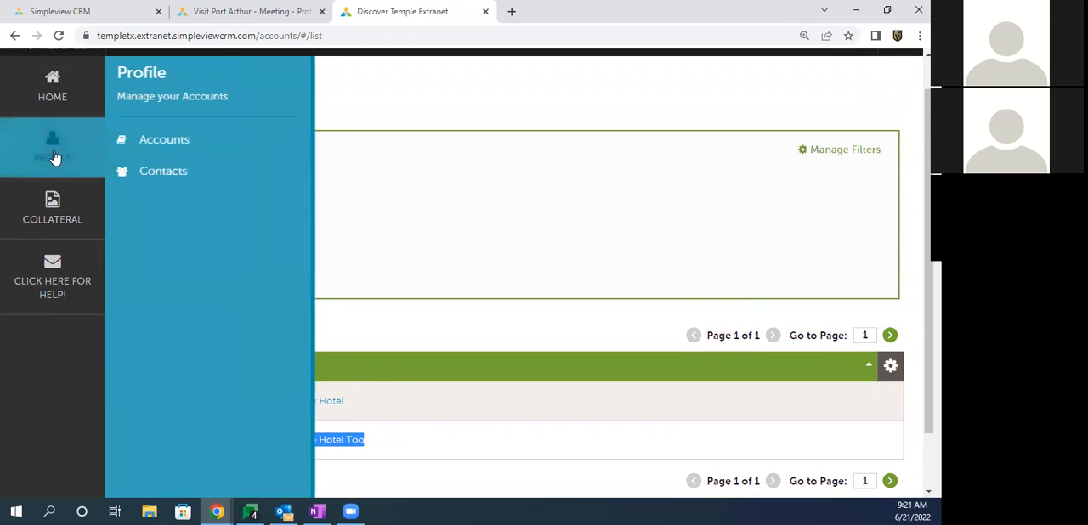
click(166, 176)
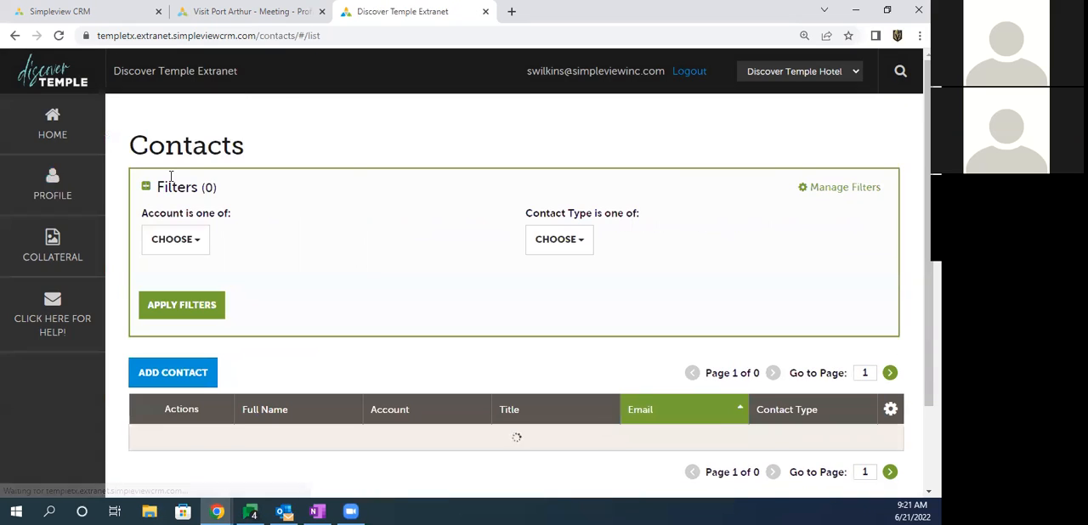
Step: Review the contacts' full names and their linked Discover Temple Hotel account in the Contacts list
scroll(314, 215, down, 2)
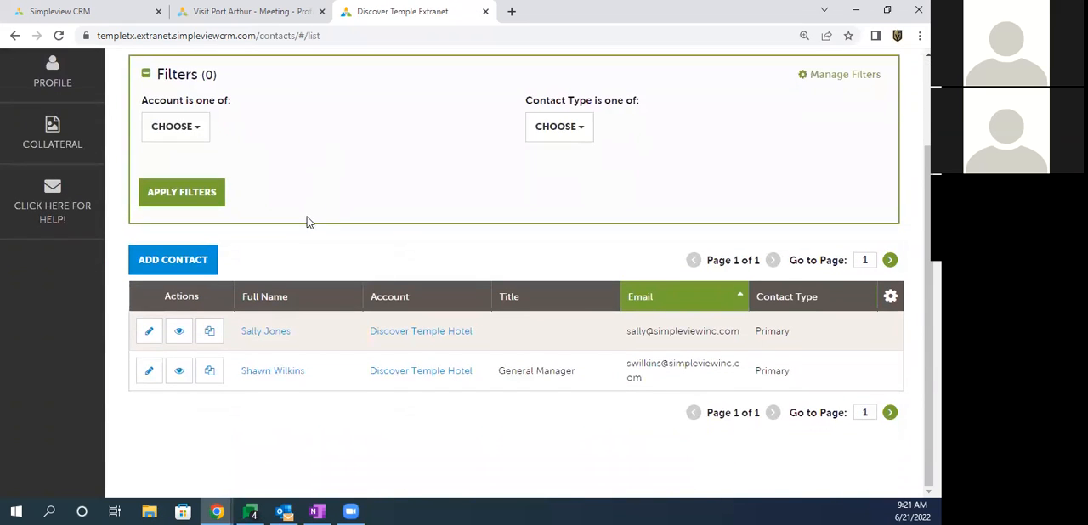
drag(480, 336, 367, 333)
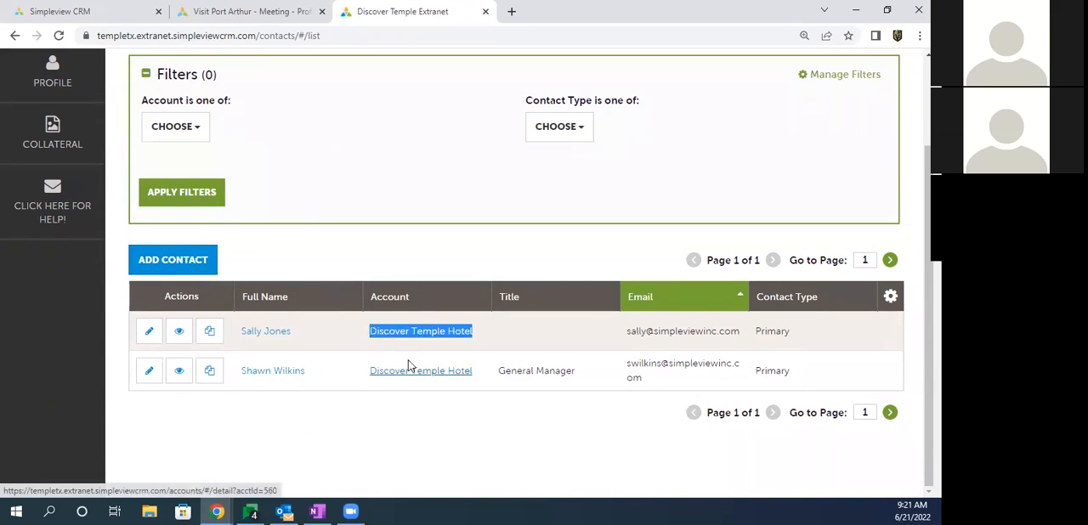
drag(481, 372, 372, 377)
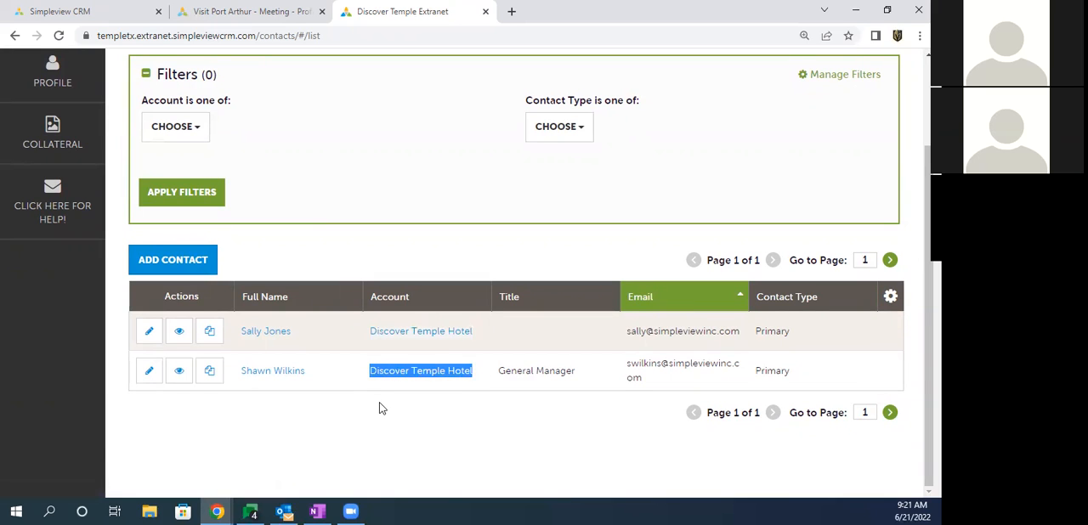
drag(301, 331, 253, 331)
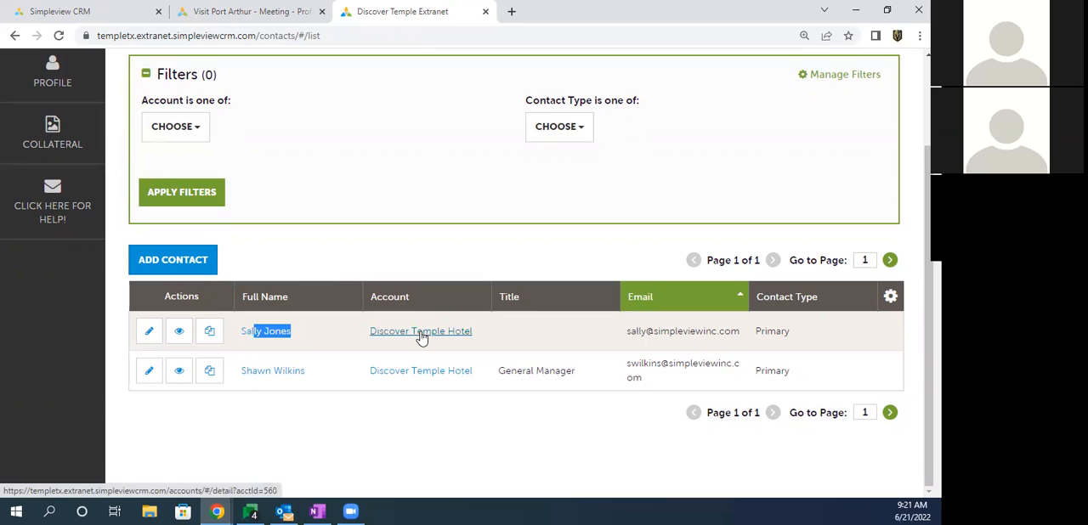
click(302, 270)
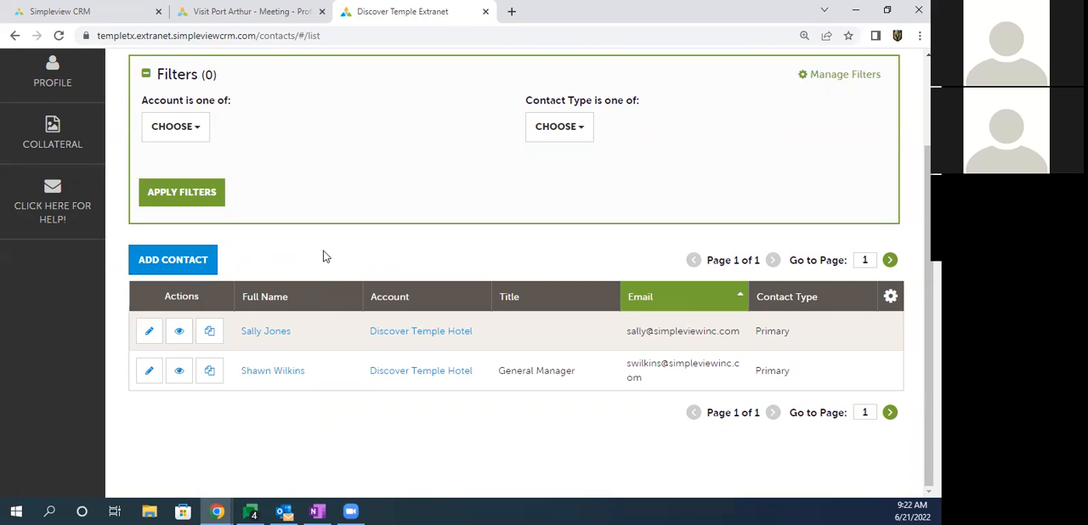
Step: Open the details of the first contact in the list and review its physical, billing and shipping addresses
click(268, 339)
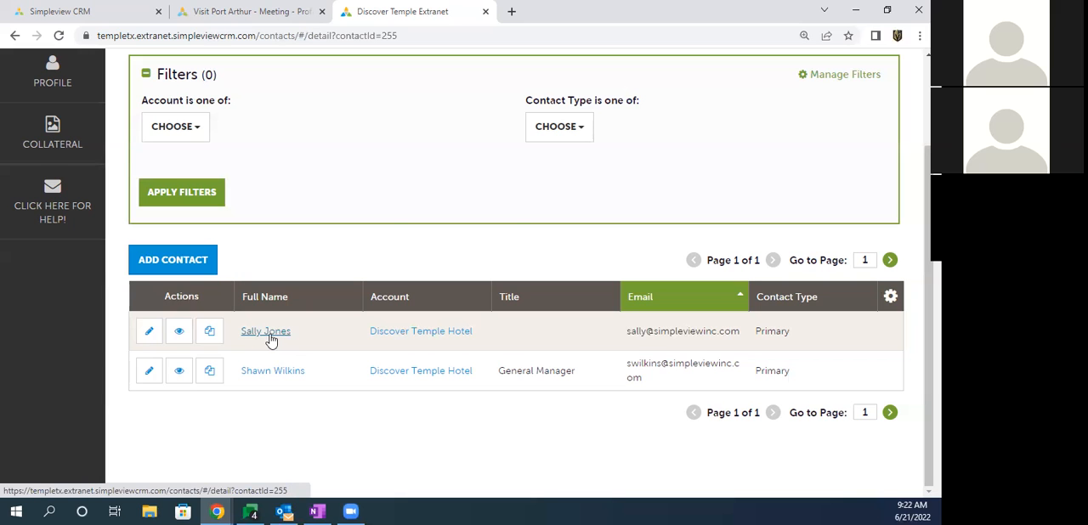
drag(346, 230, 356, 383)
click(357, 382)
scroll(361, 353, down, 4)
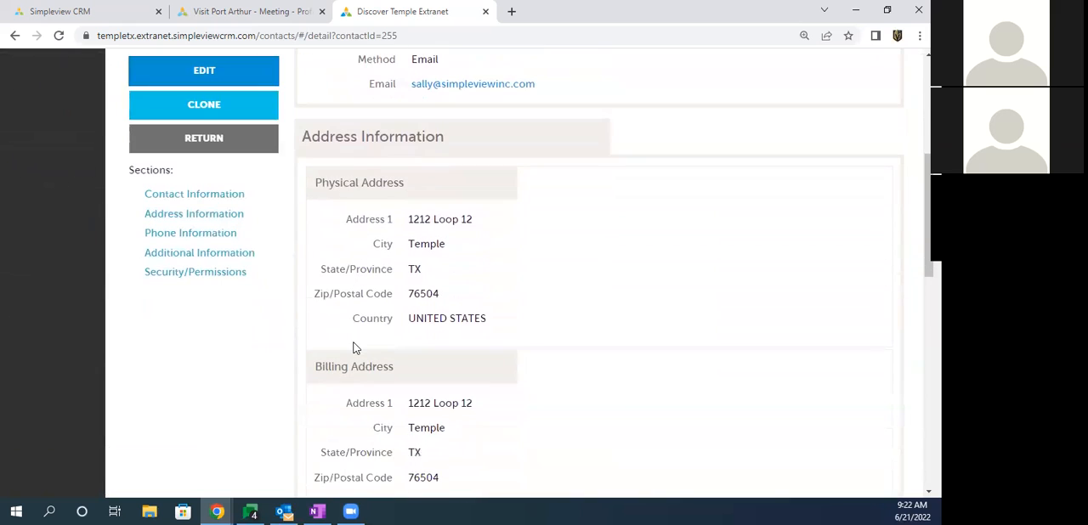
scroll(351, 341, down, 5)
scroll(351, 343, up, 6)
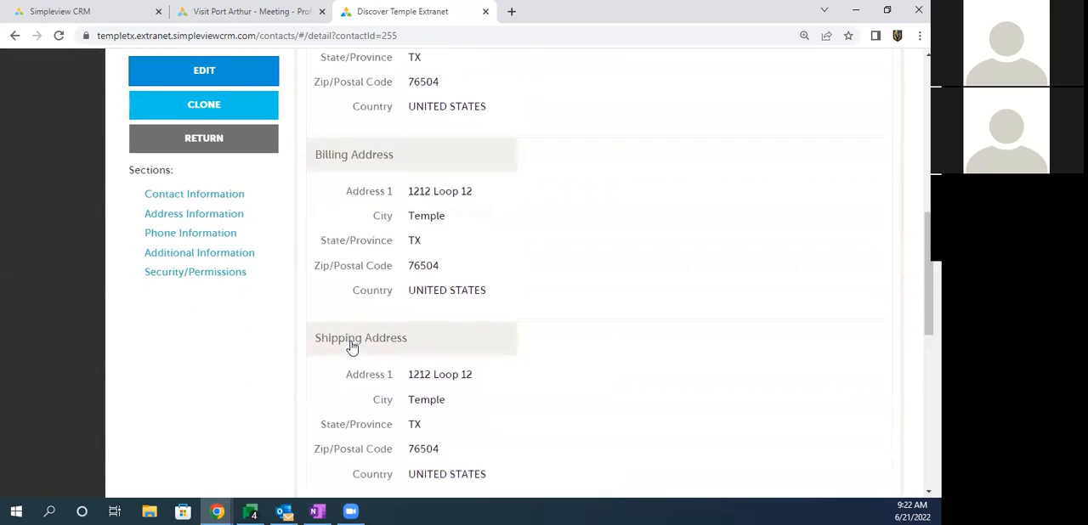
scroll(352, 343, up, 3)
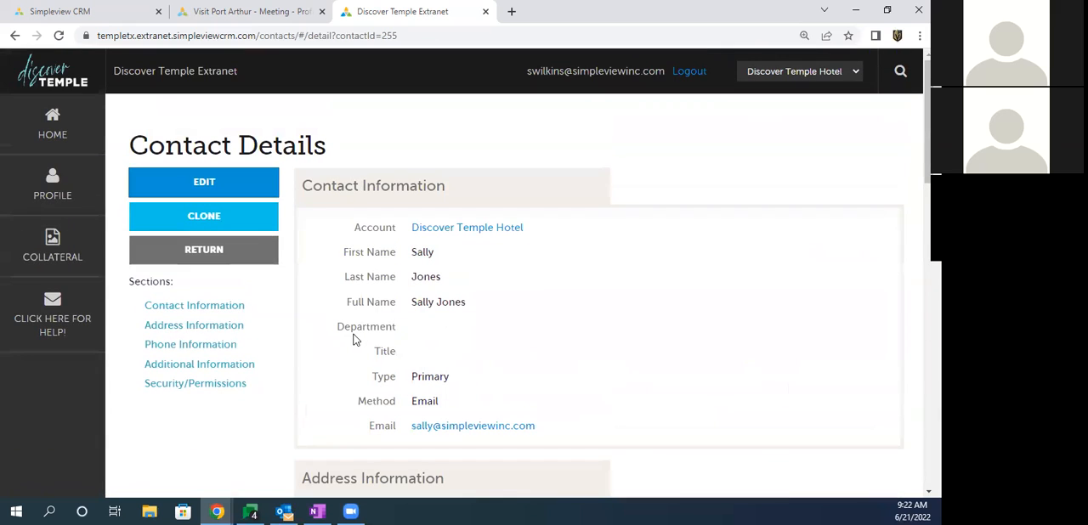
Step: Open the contact's record for editing and look over the First Name and Last Name fields
click(204, 183)
double_click(623, 252)
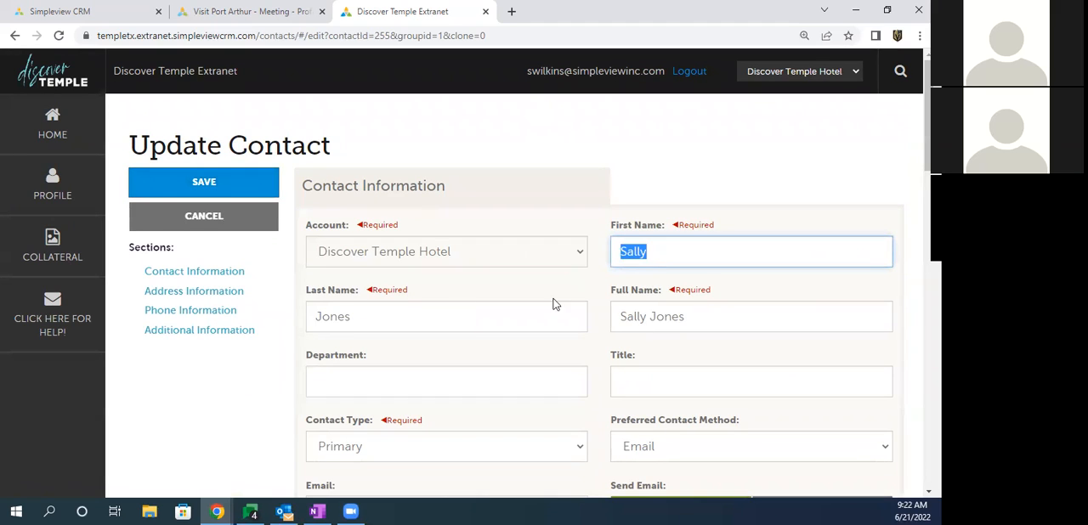
double_click(322, 320)
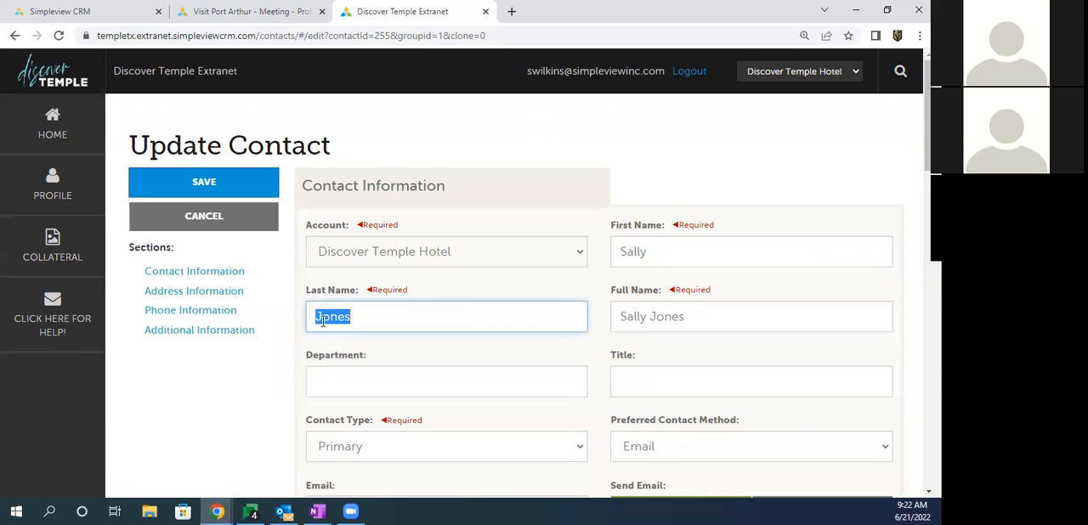
click(293, 329)
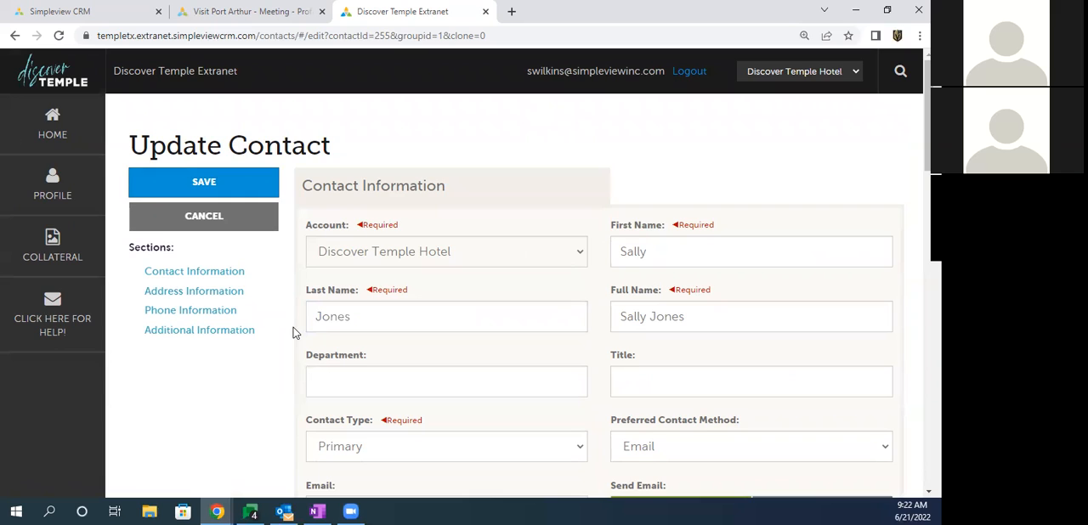
Step: Set the contact's Contact Type to Inactive and save the record
scroll(296, 329, down, 2)
drag(305, 286, 426, 288)
click(386, 318)
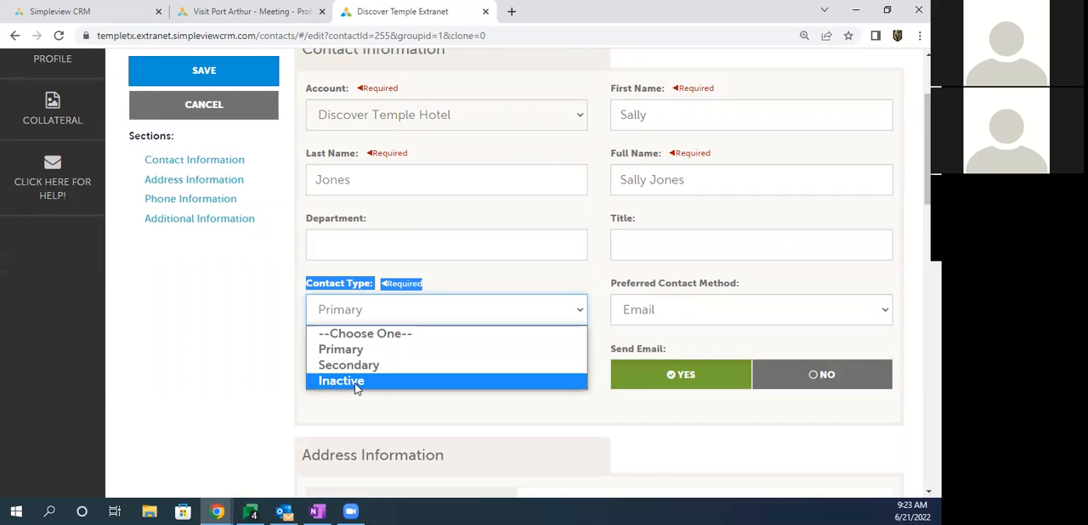
click(356, 382)
click(265, 355)
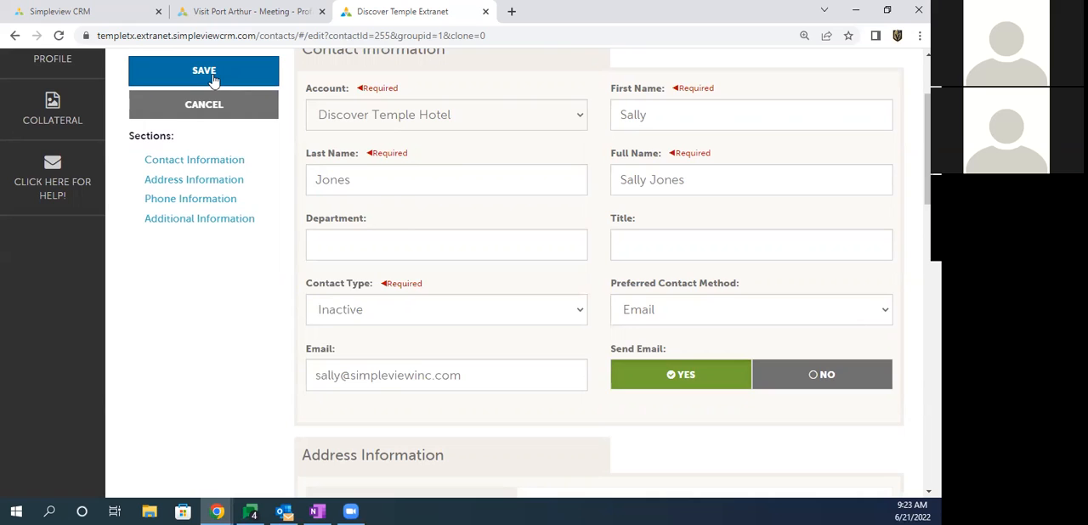
click(213, 79)
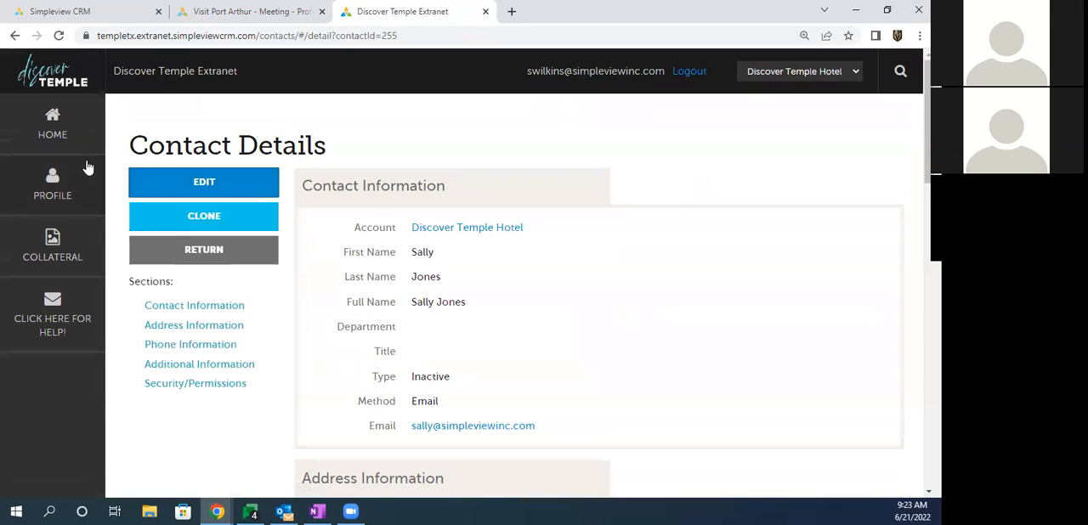
Step: Return to the profile's Contacts list and check the Contact Type of both contacts
click(82, 181)
click(173, 213)
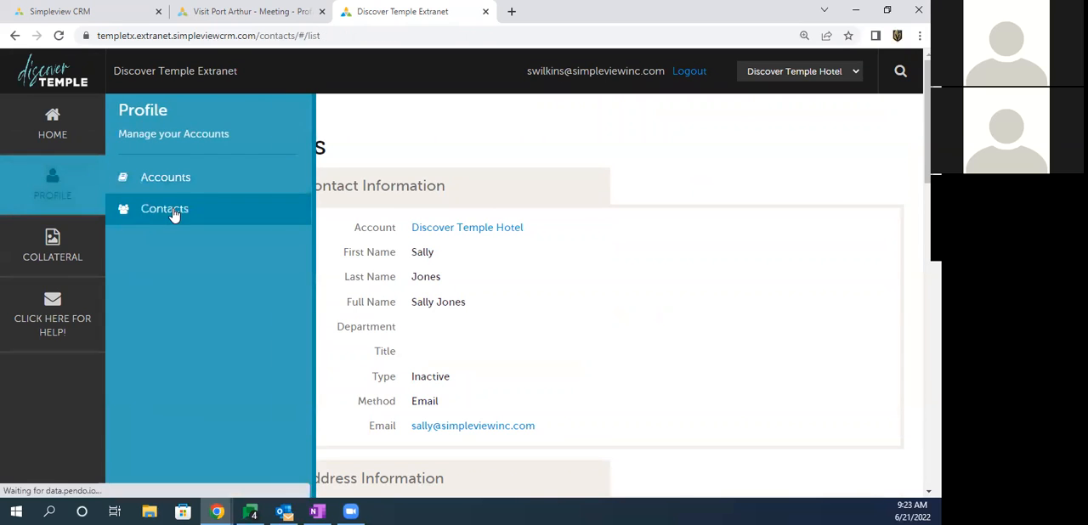
scroll(311, 215, down, 2)
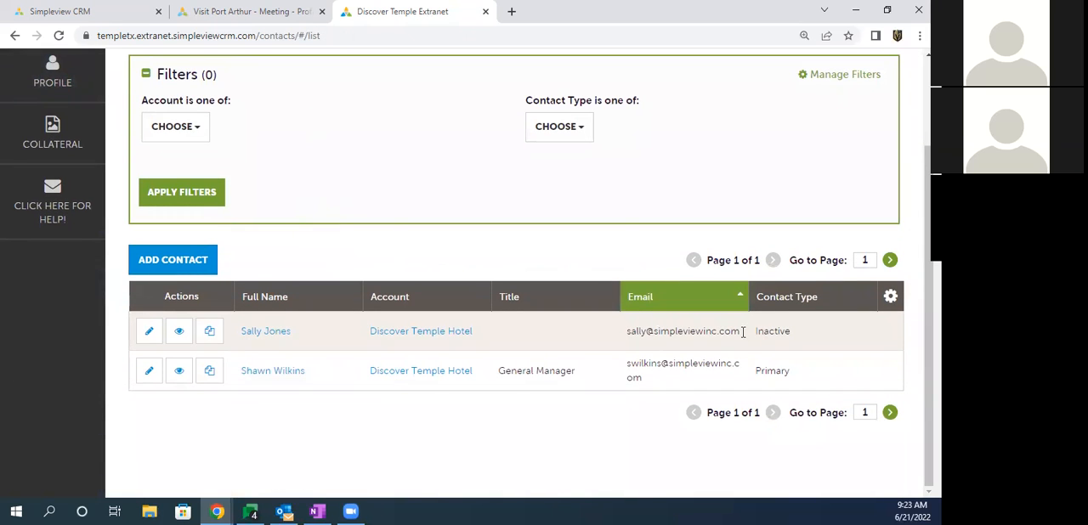
drag(754, 332, 797, 334)
drag(754, 371, 784, 374)
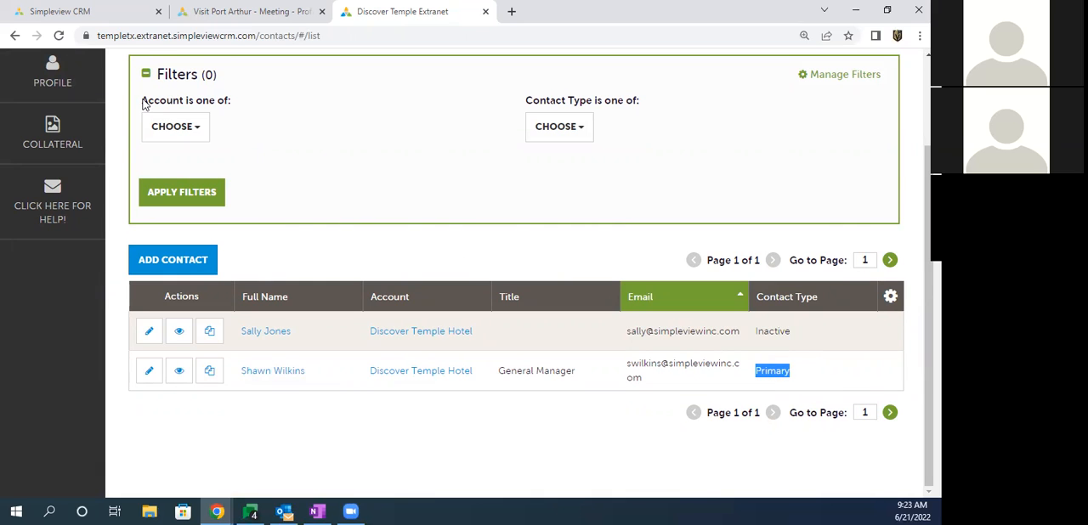
Step: Filter the Contacts list to the contact types Primary and Secondary and check the remaining contact
drag(526, 100, 641, 103)
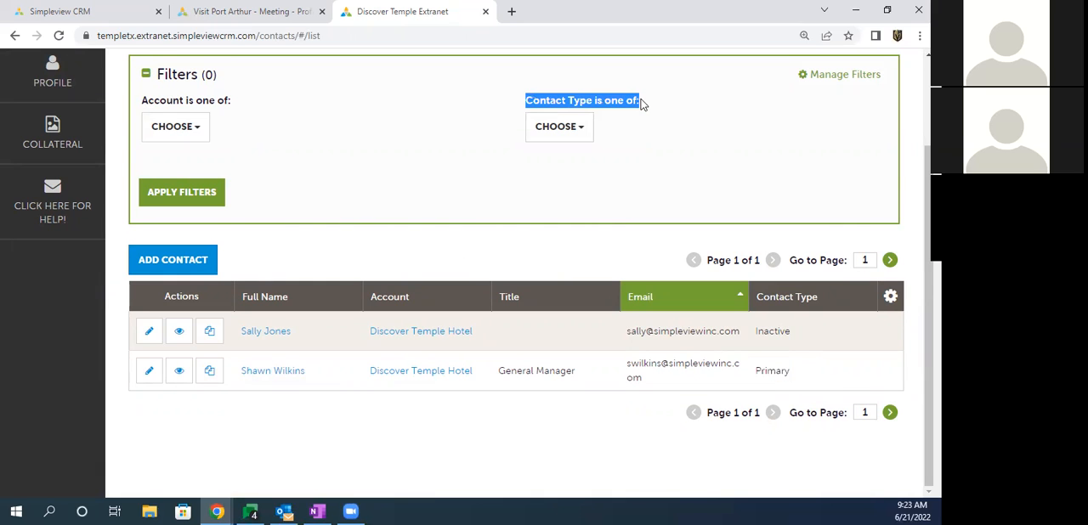
scroll(586, 136, up, 1)
click(559, 202)
click(562, 229)
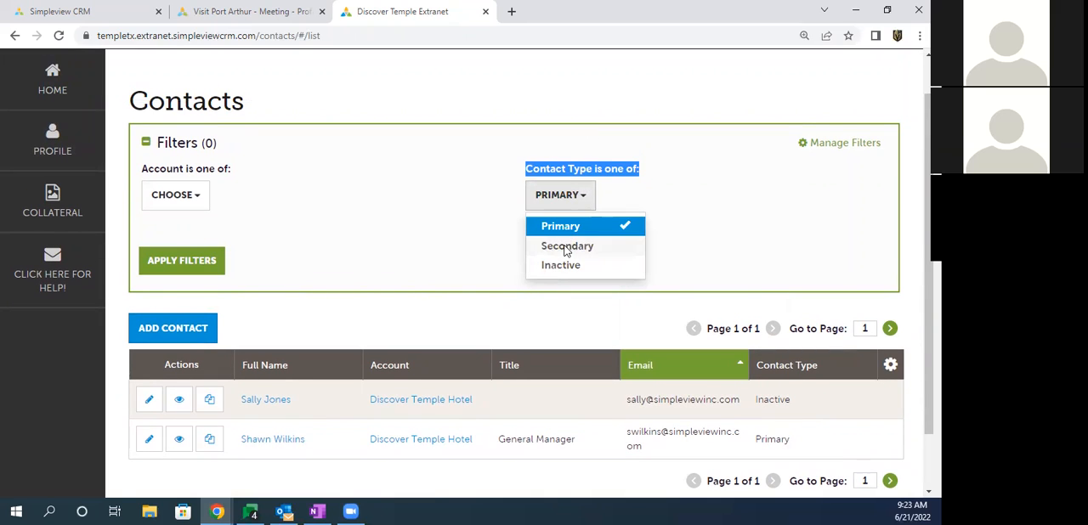
click(566, 246)
click(422, 238)
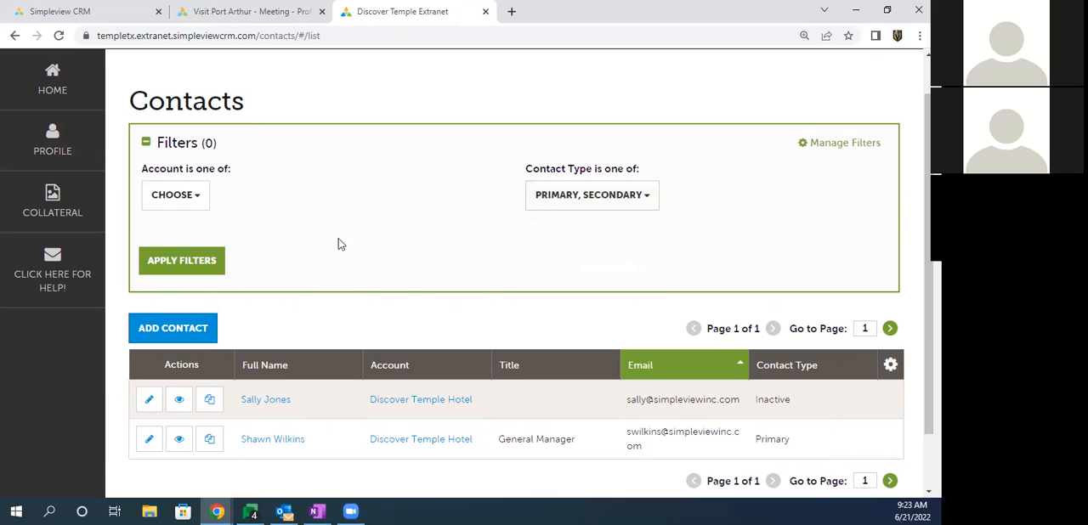
click(192, 263)
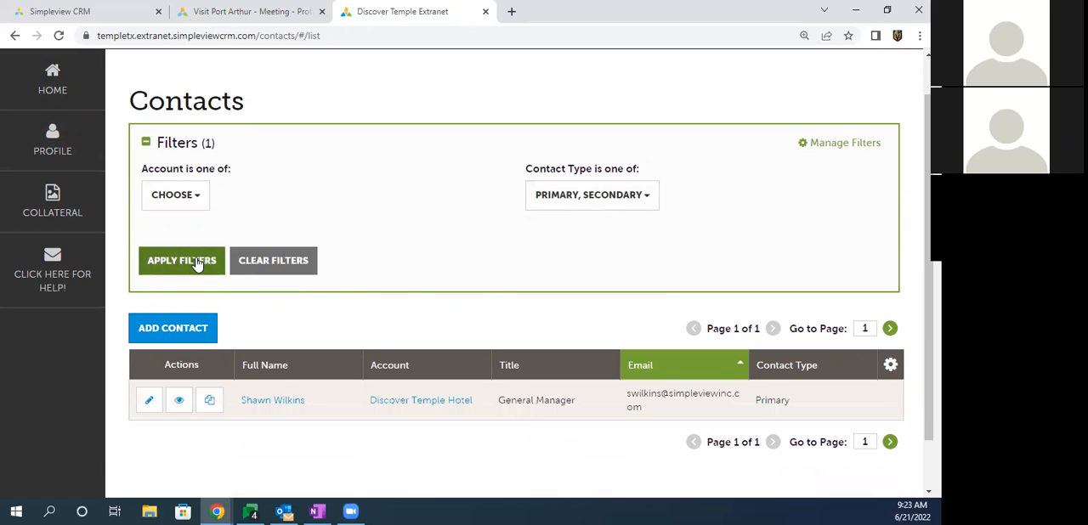
drag(321, 399, 241, 399)
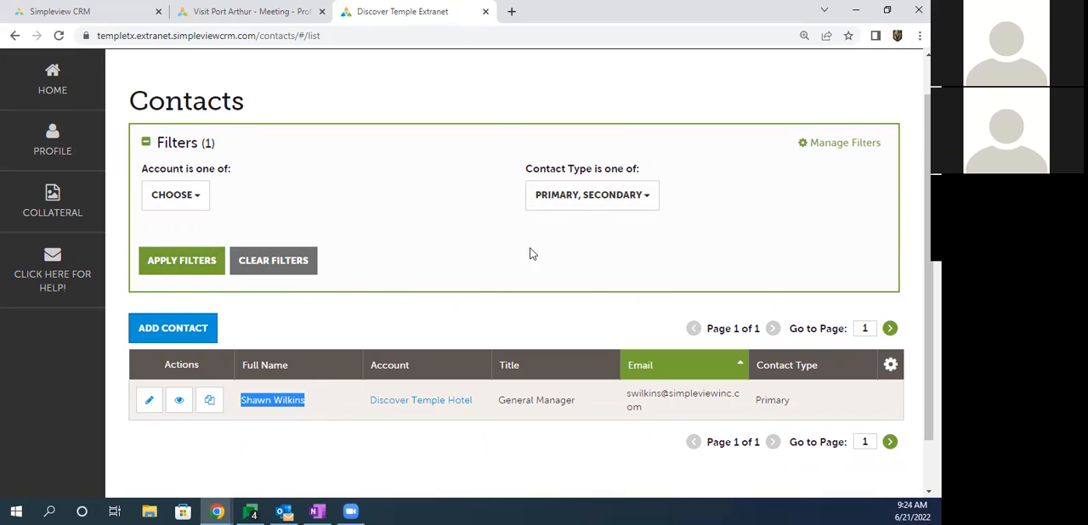
Step: Add Inactive to the Contact Type filter, reapply it, and check the inactive contact's row
click(563, 196)
click(563, 266)
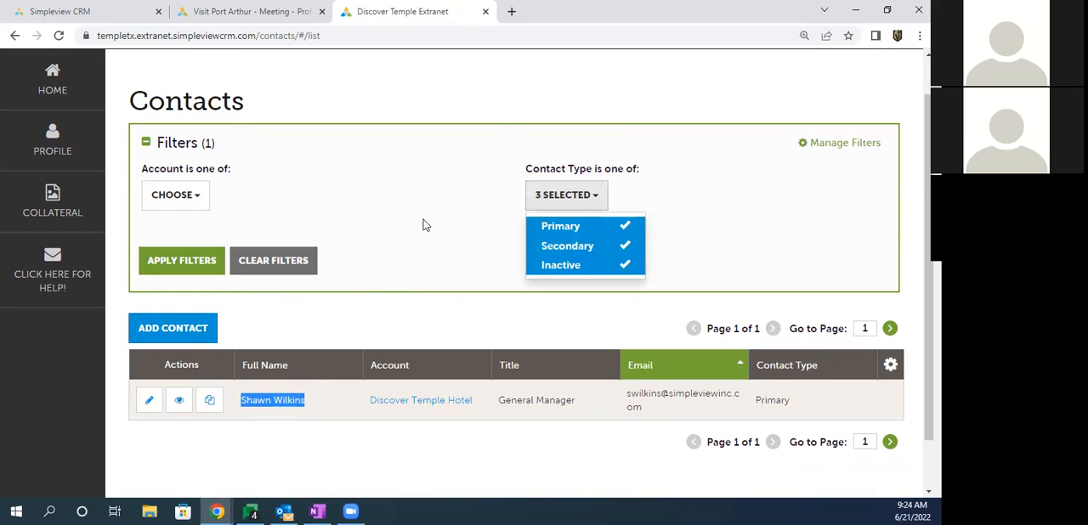
click(194, 262)
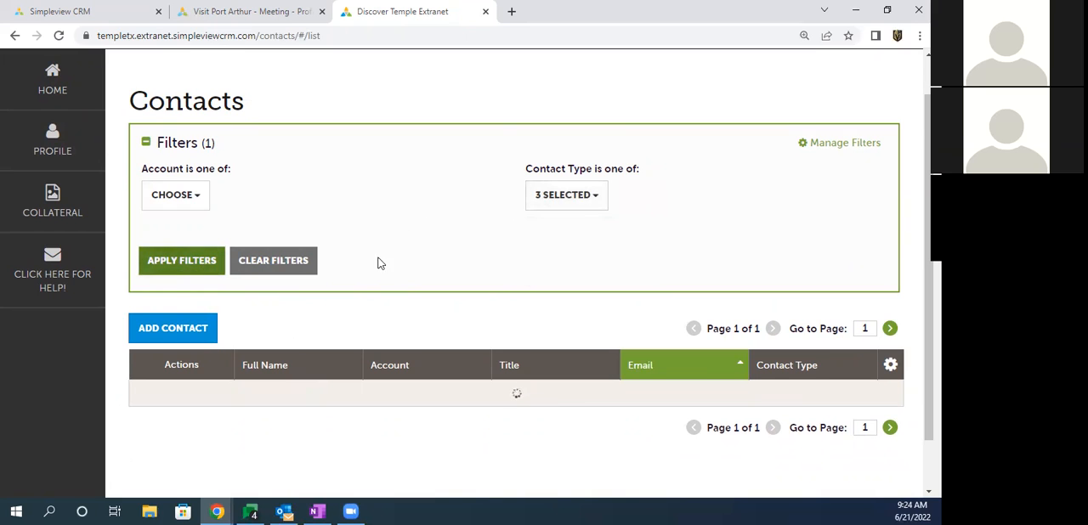
scroll(391, 258, down, 1)
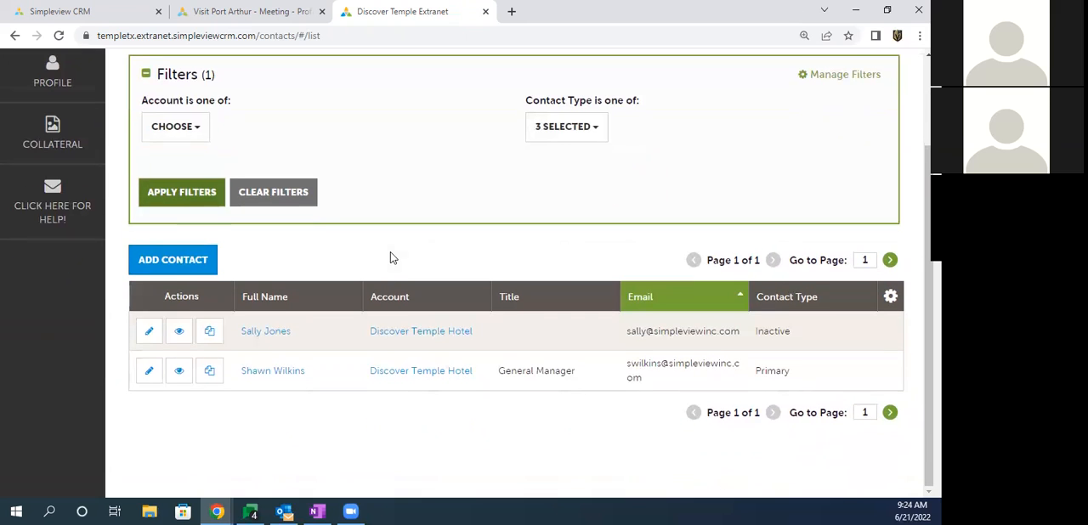
double_click(772, 331)
click(453, 167)
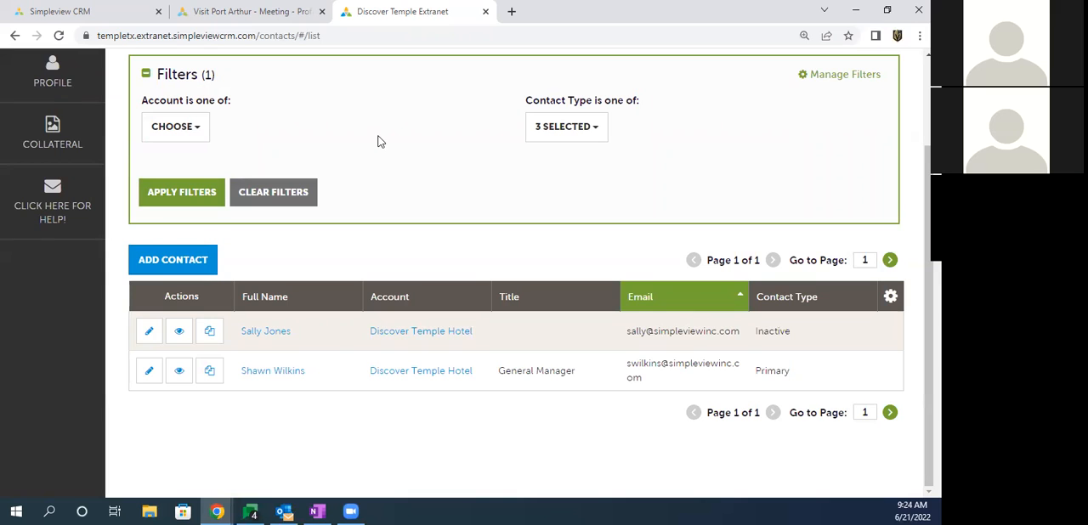
Step: Go to the Listings page of the Collateral section
scroll(380, 141, up, 1)
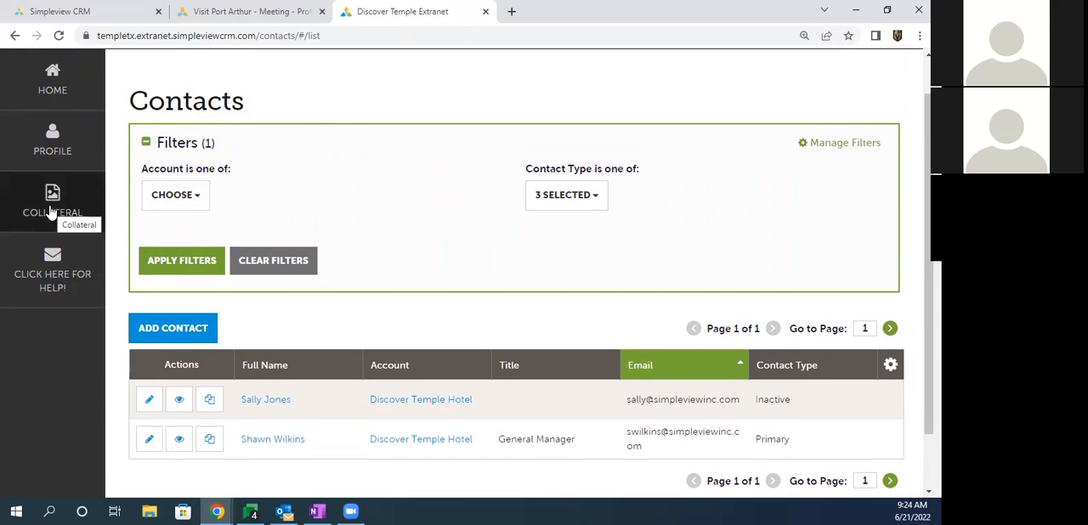
click(50, 211)
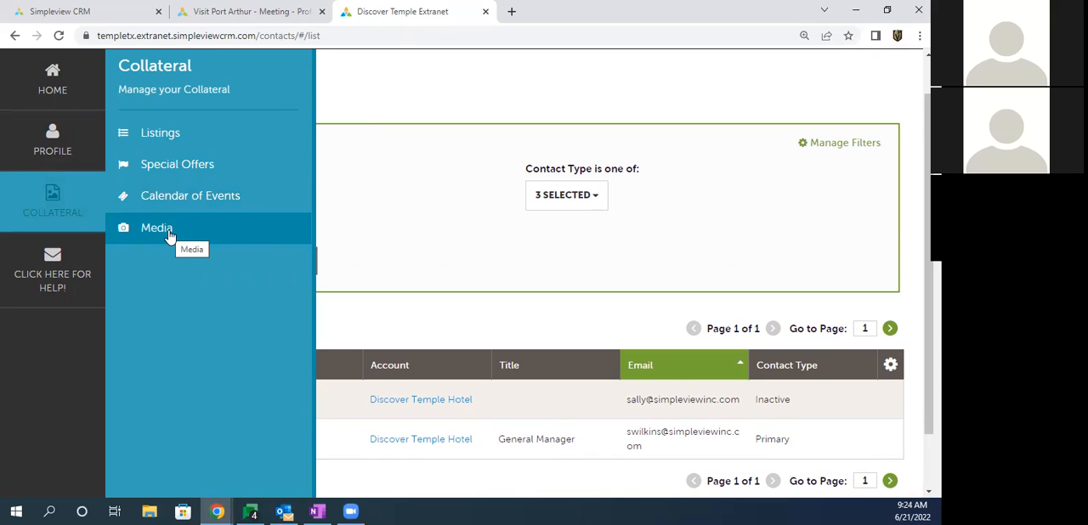
click(167, 136)
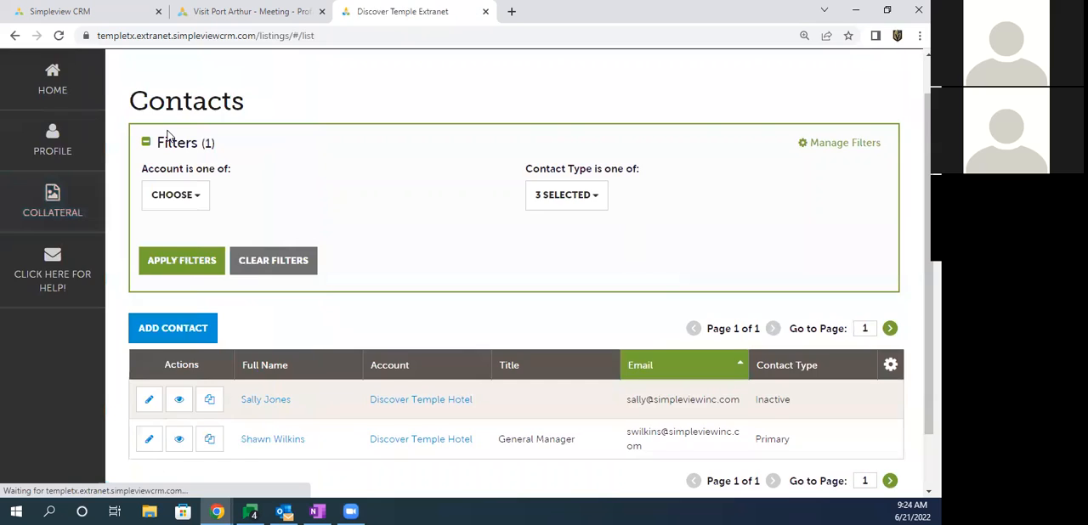
Step: Check the companies in the Listings table, then view the Discover Temple Hotel listing's details, including its account and description
scroll(339, 196, down, 2)
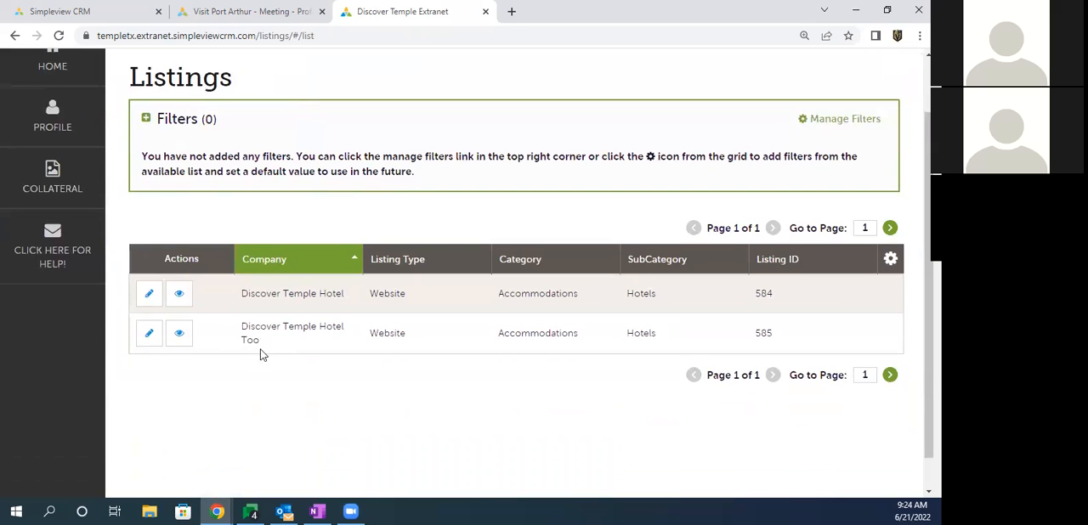
triple_click(247, 328)
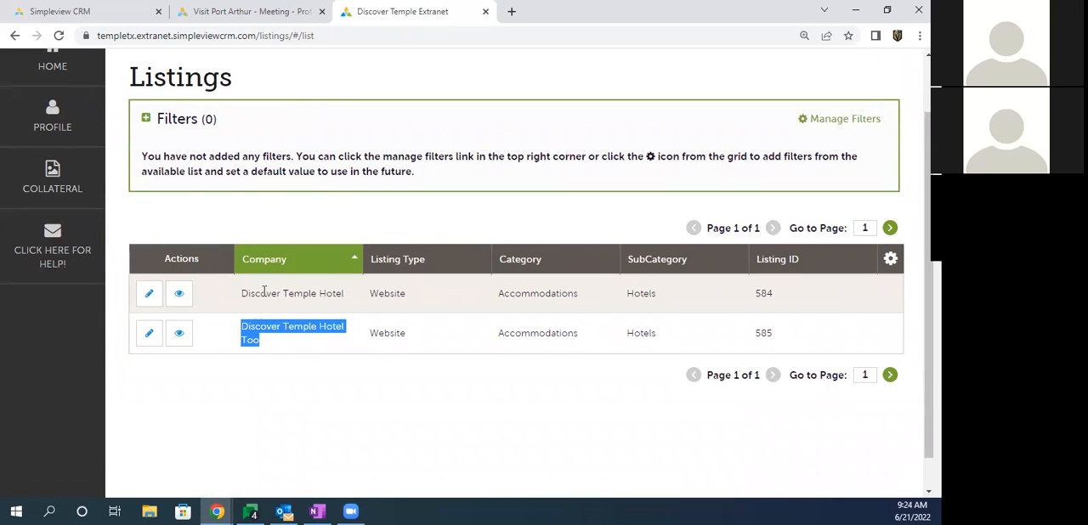
drag(260, 294, 319, 293)
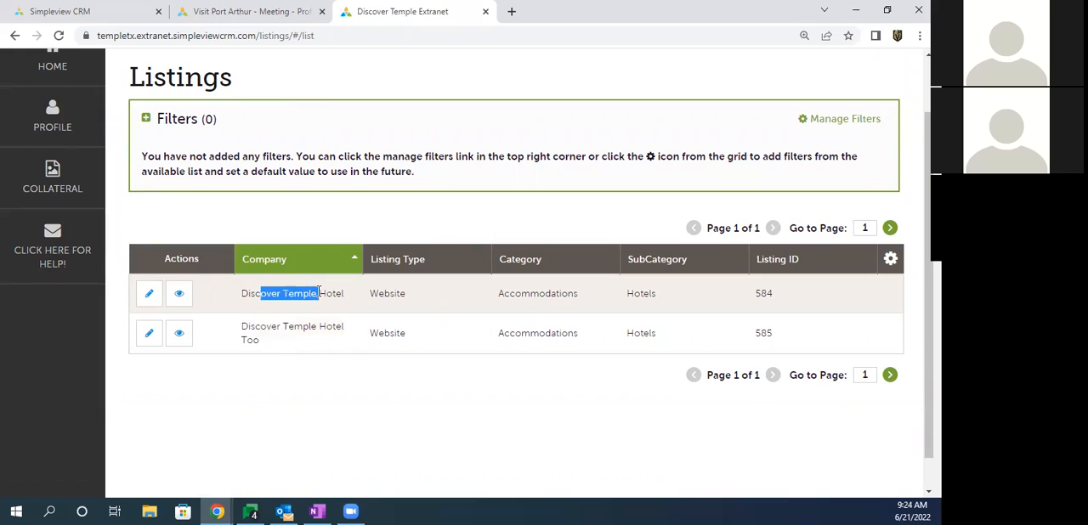
click(179, 295)
drag(352, 220, 356, 377)
click(356, 377)
drag(367, 253, 534, 258)
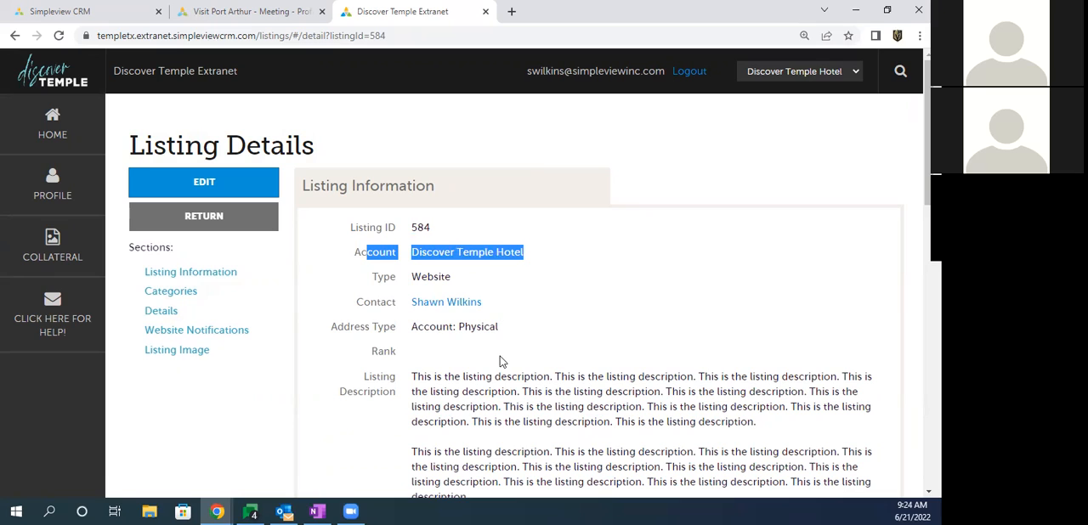
drag(501, 361, 508, 454)
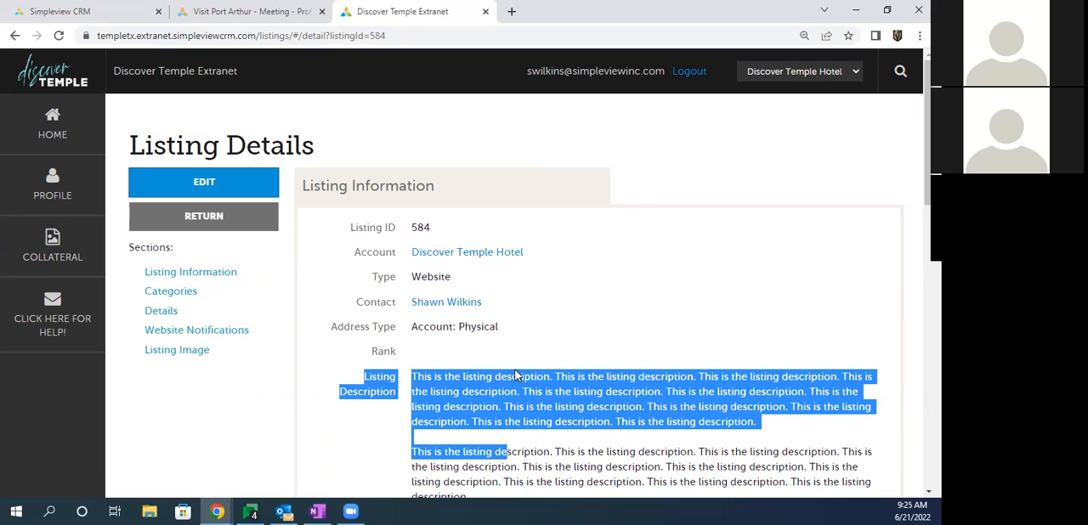
Step: Open the listing for editing, reselect its existing contact, and keep the Address Type set to Physical
click(201, 183)
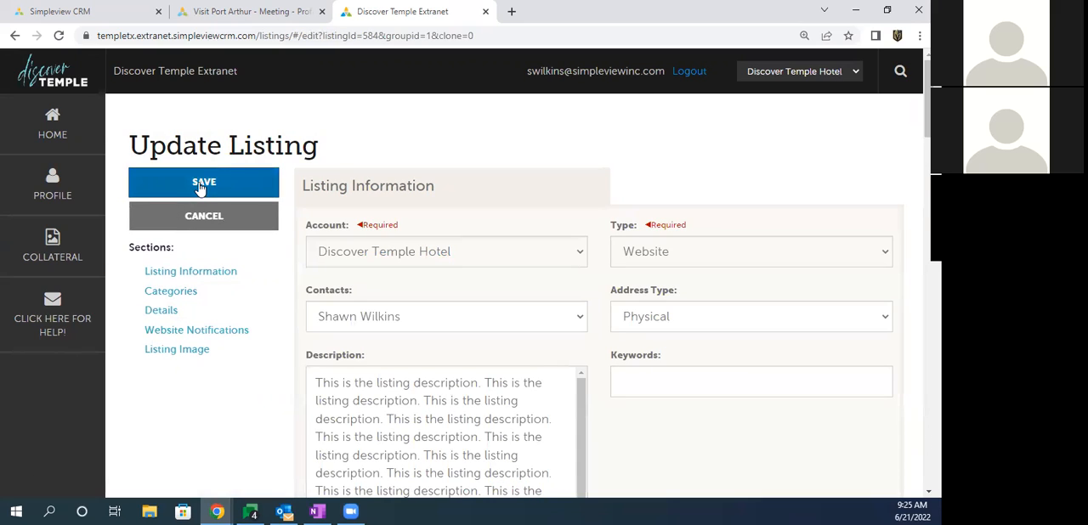
scroll(199, 187, down, 2)
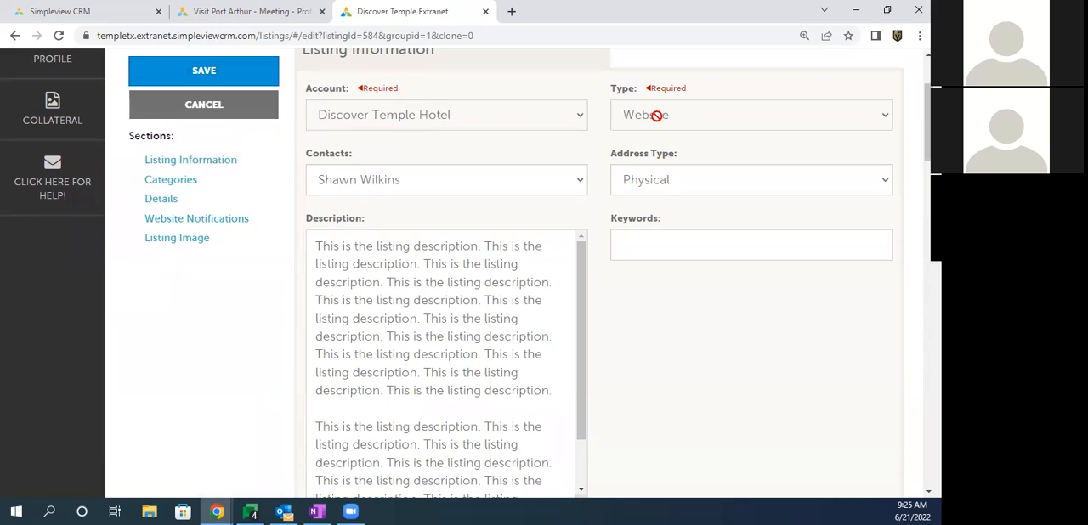
click(406, 183)
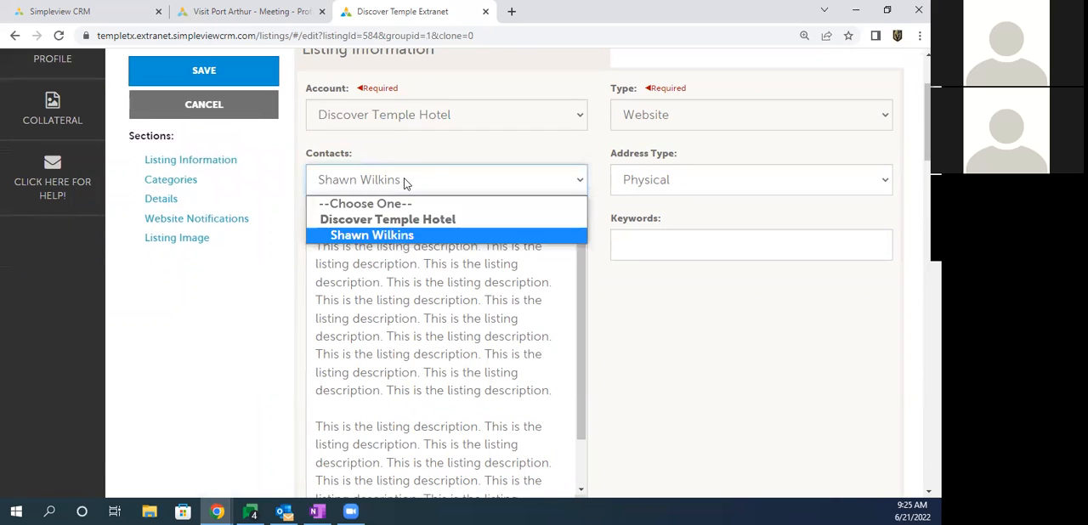
click(379, 242)
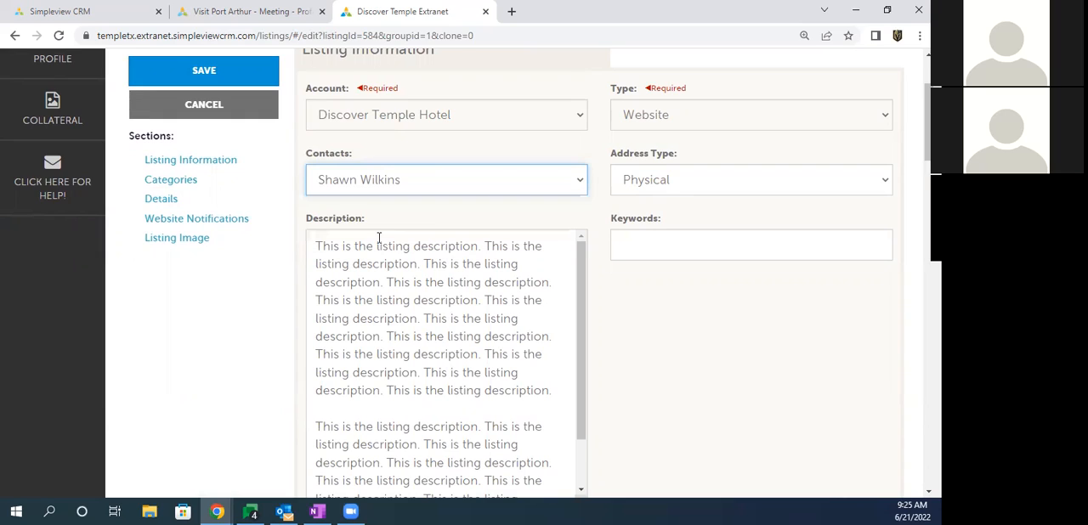
drag(616, 155, 676, 155)
click(654, 182)
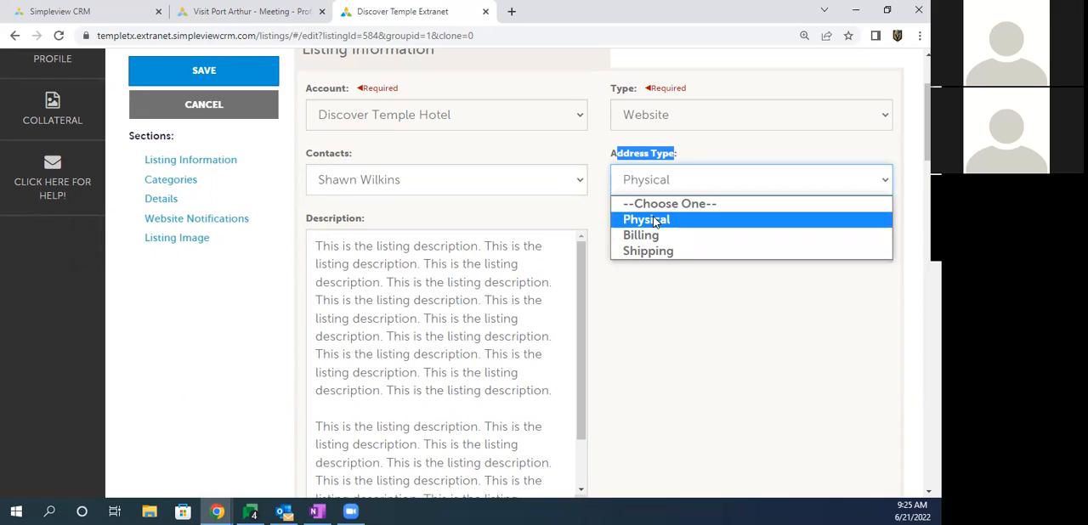
click(654, 220)
click(656, 287)
Step: Insert the lines "werwqrewqr" and "wqerqewrewqr", separated by a blank line, between the two paragraphs of the listing's Description
scroll(390, 190, down, 1)
drag(345, 177, 349, 303)
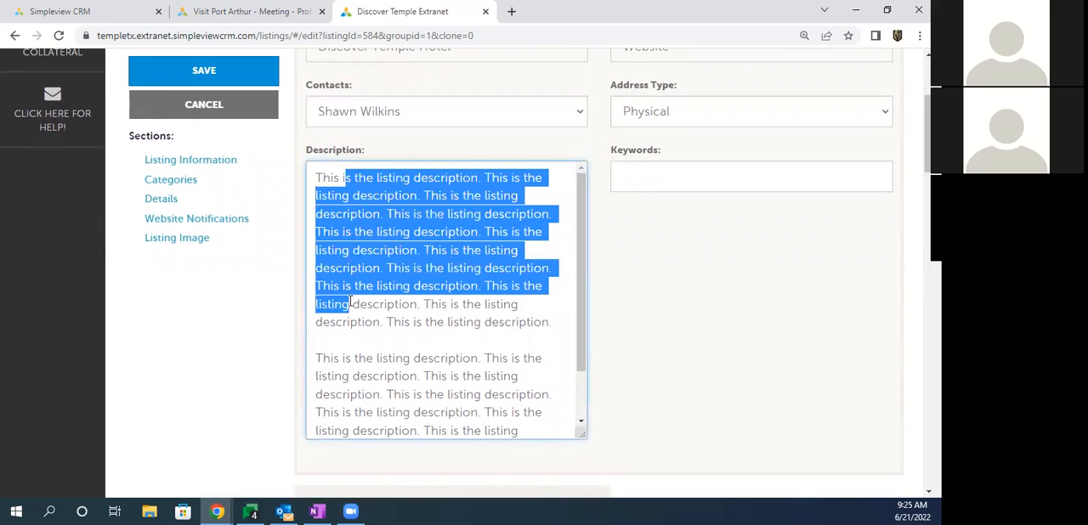
scroll(361, 284, down, 1)
click(355, 278)
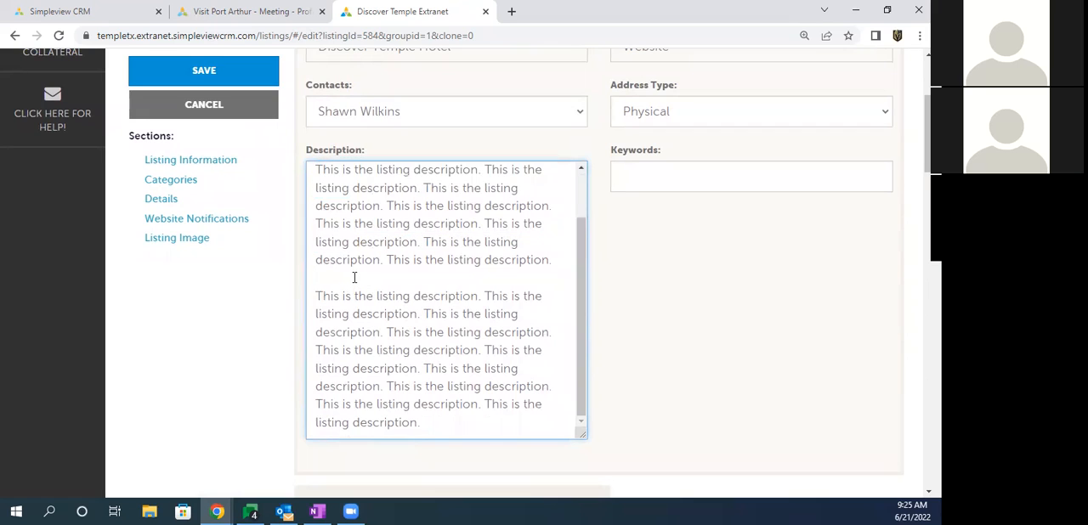
text(werwqrewqr)
key(Return)
key(Return)
text(wqerqewrewqr)
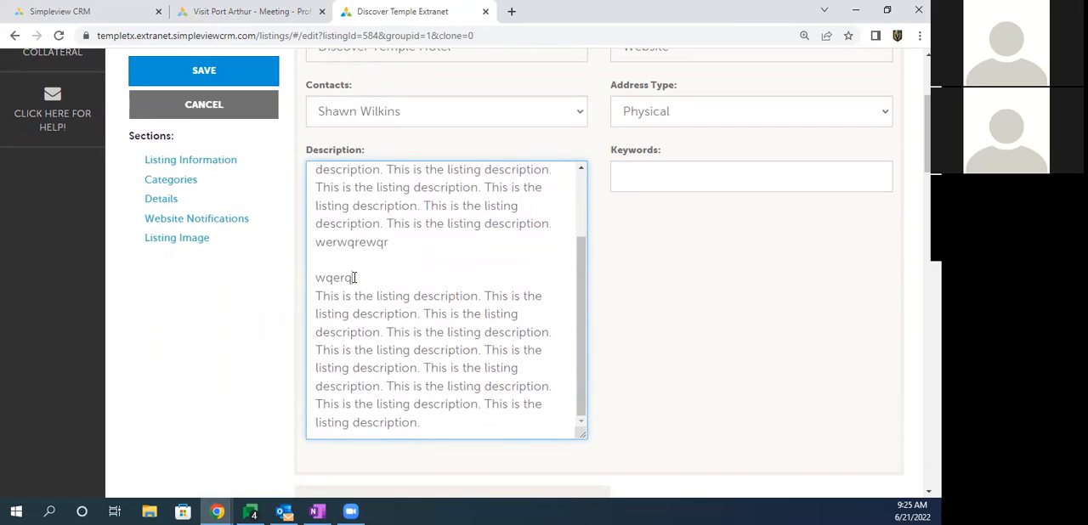
key(Return)
Step: Check the required Category and SubCategory fields in the listing's Categories section
scroll(364, 255, down, 4)
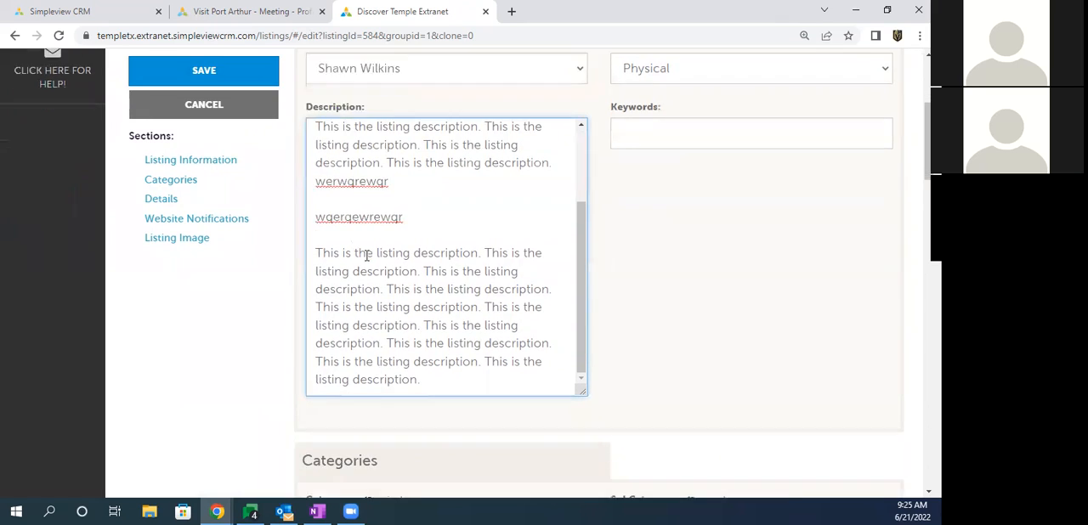
drag(315, 204, 429, 213)
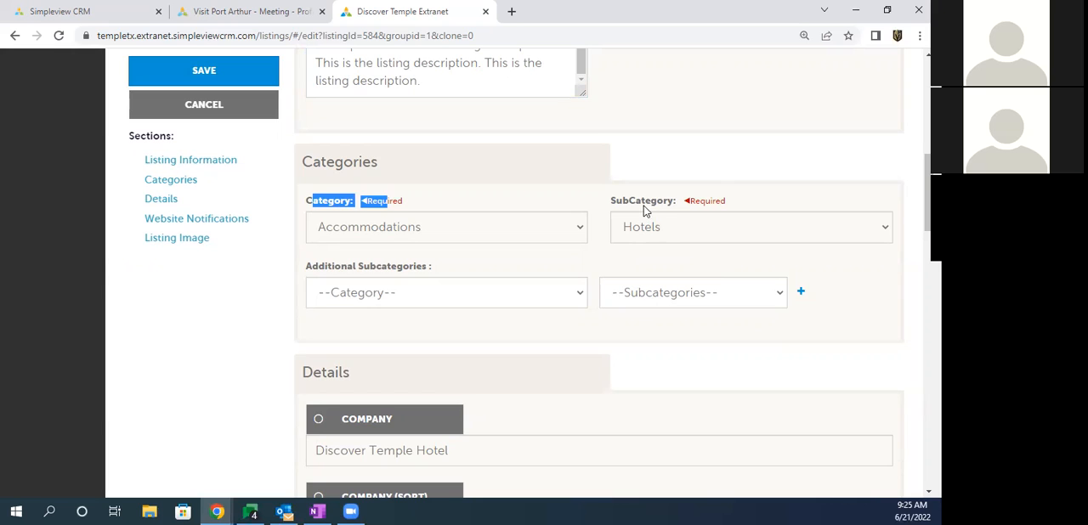
drag(629, 202, 680, 202)
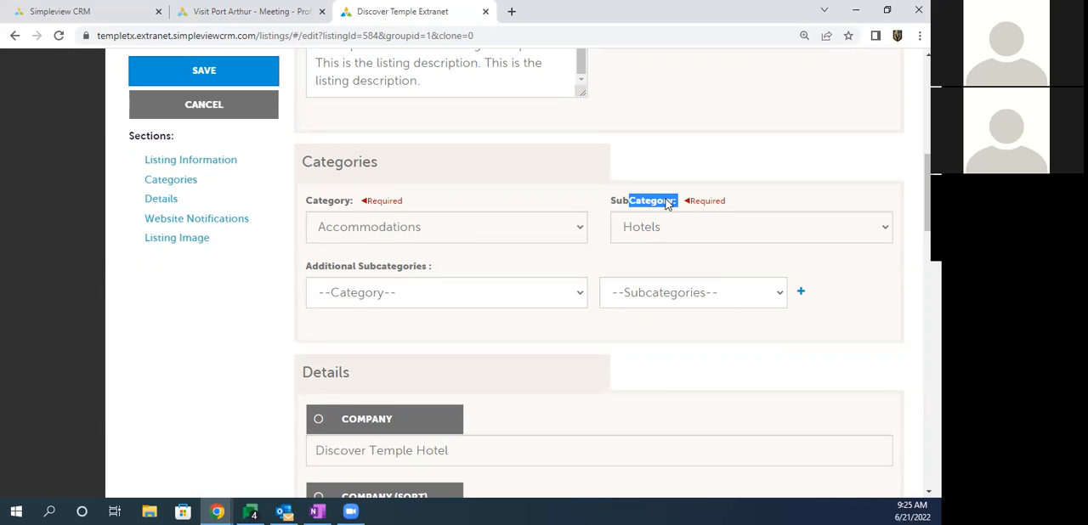
click(631, 204)
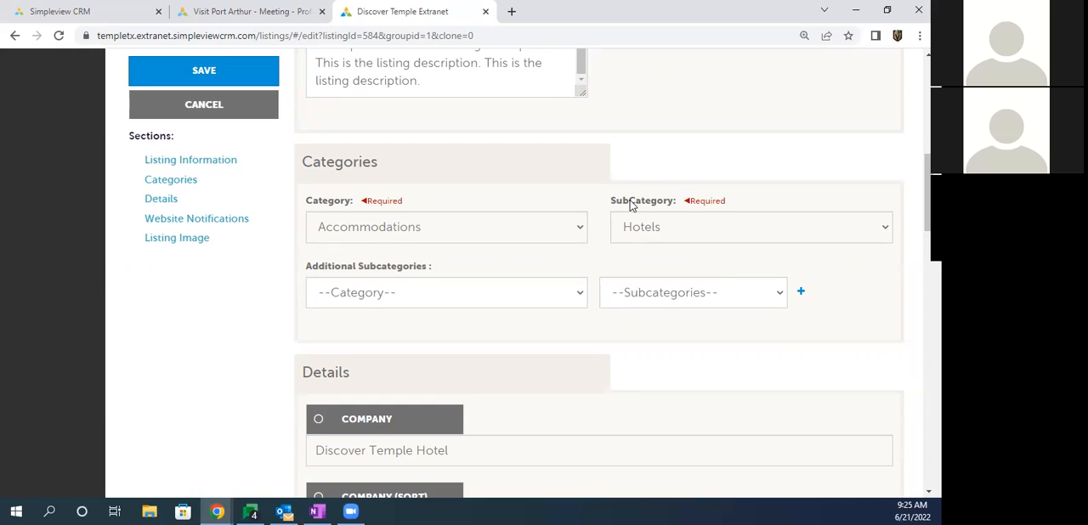
Step: Set the first additional subcategory to Weddings with the subcategory Weddings: Wedding Reception Venues
drag(318, 268, 418, 269)
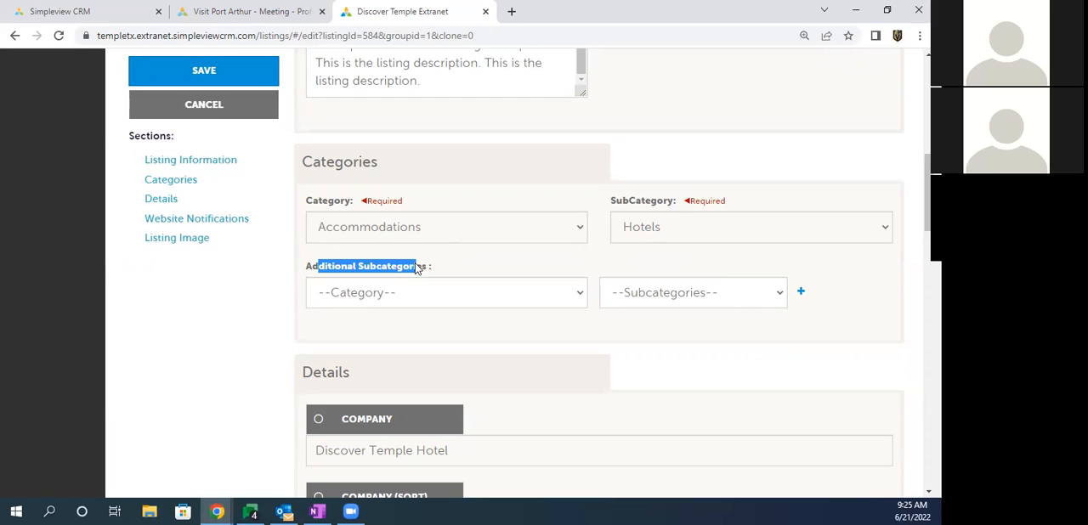
click(372, 293)
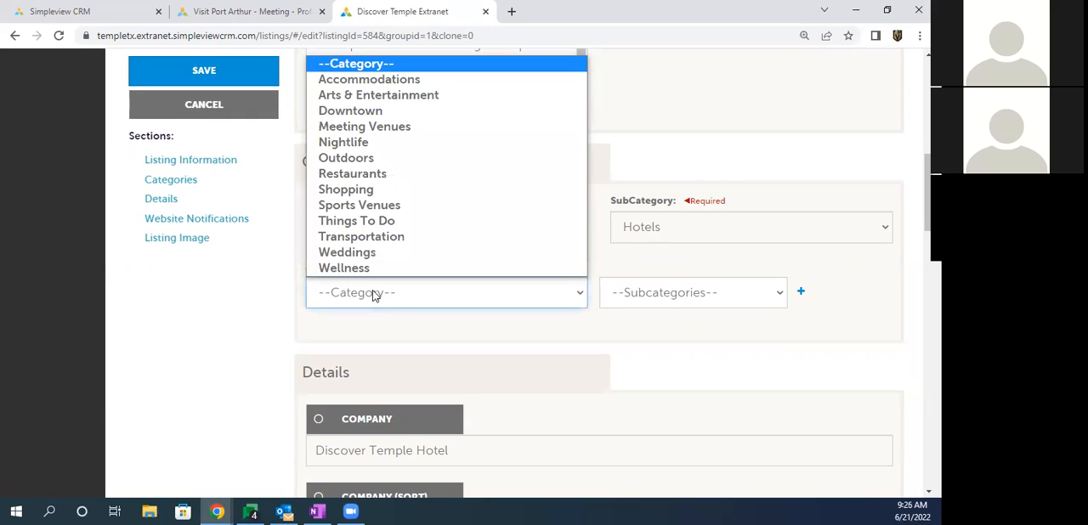
click(367, 260)
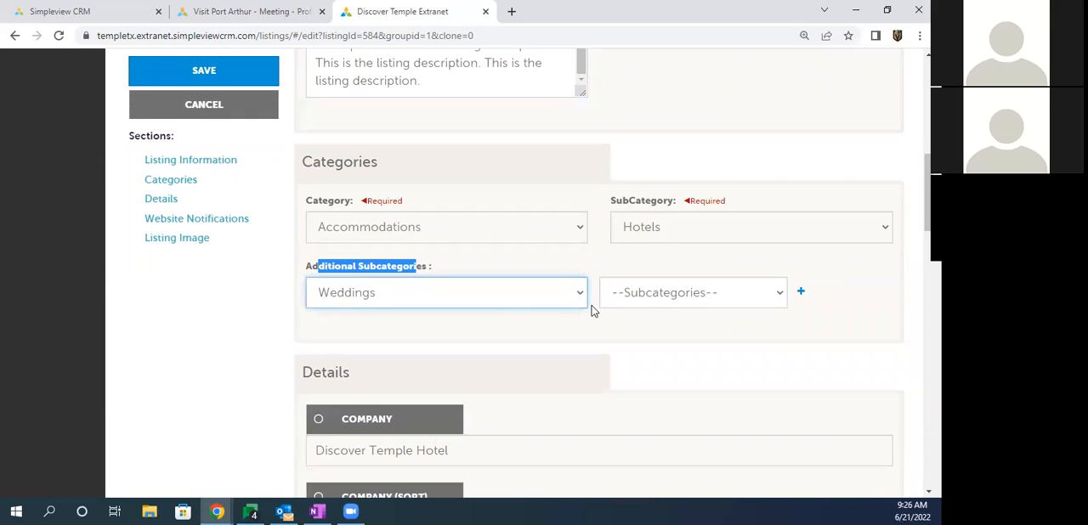
click(647, 292)
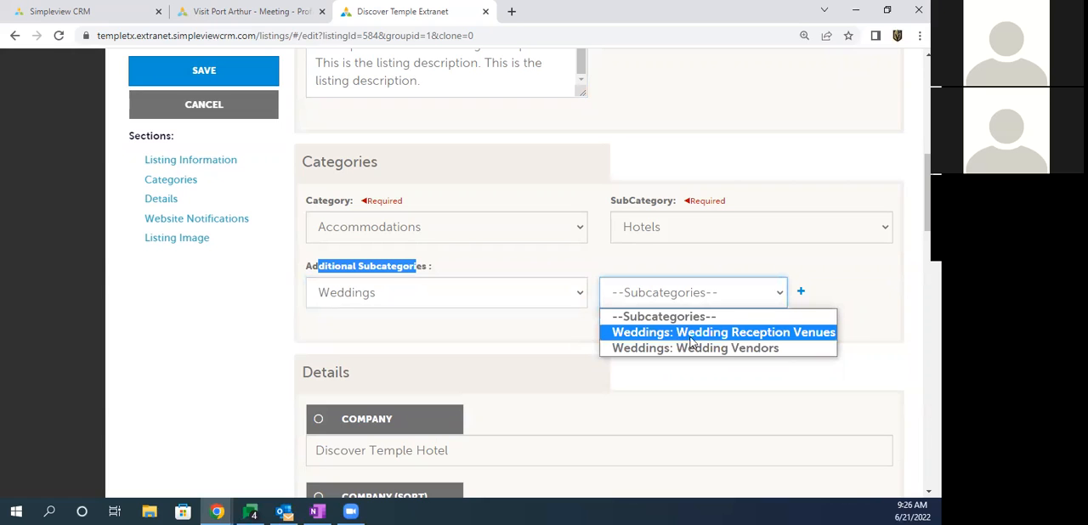
click(738, 332)
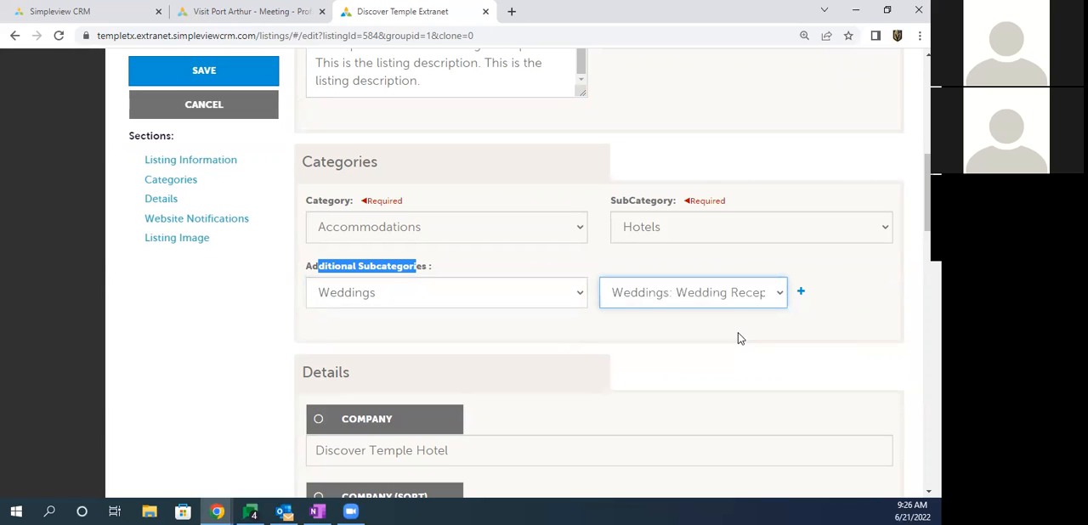
Step: Add a second additional subcategory row and set it to Shopping with the subcategory Shopping: Specialty Shop
click(801, 294)
click(351, 340)
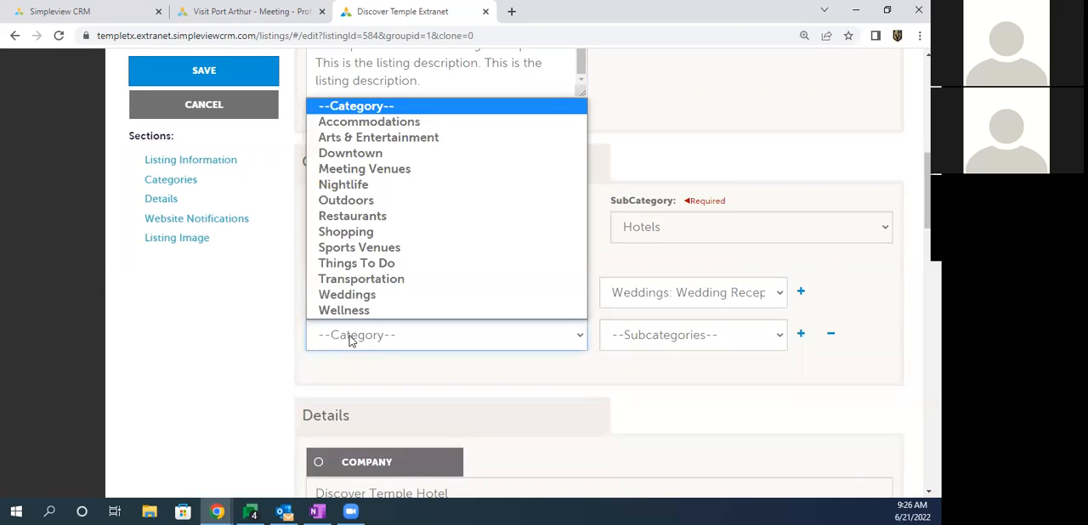
click(356, 239)
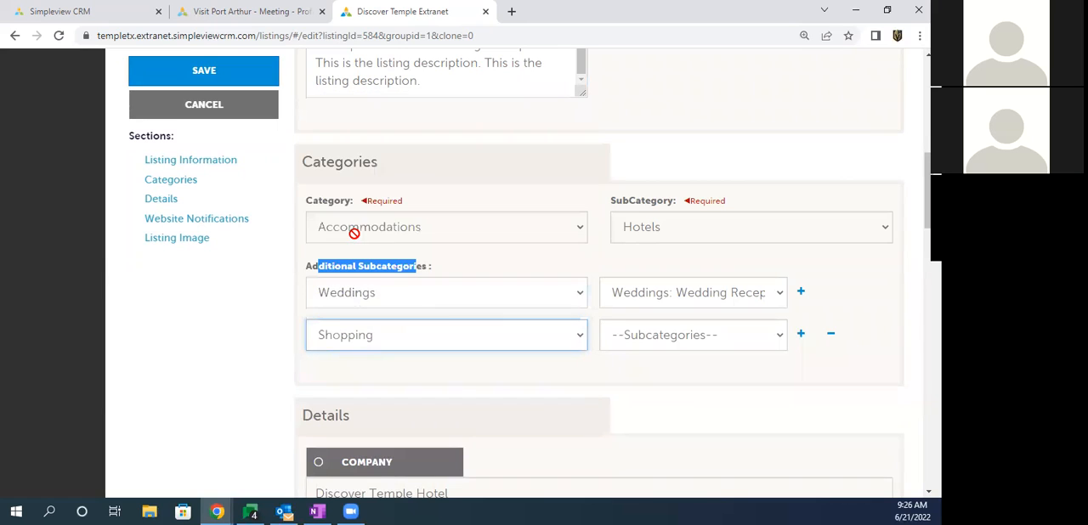
click(657, 338)
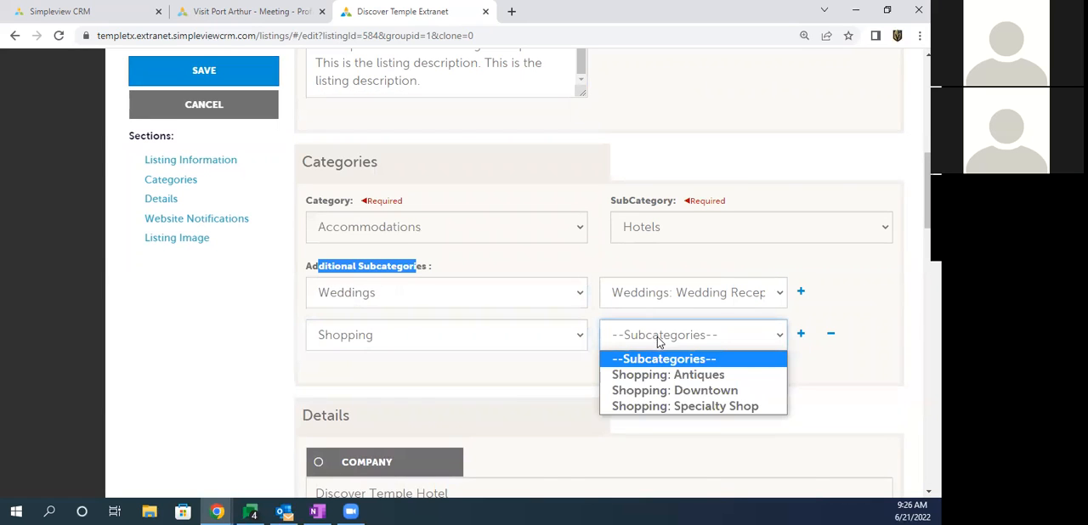
click(657, 406)
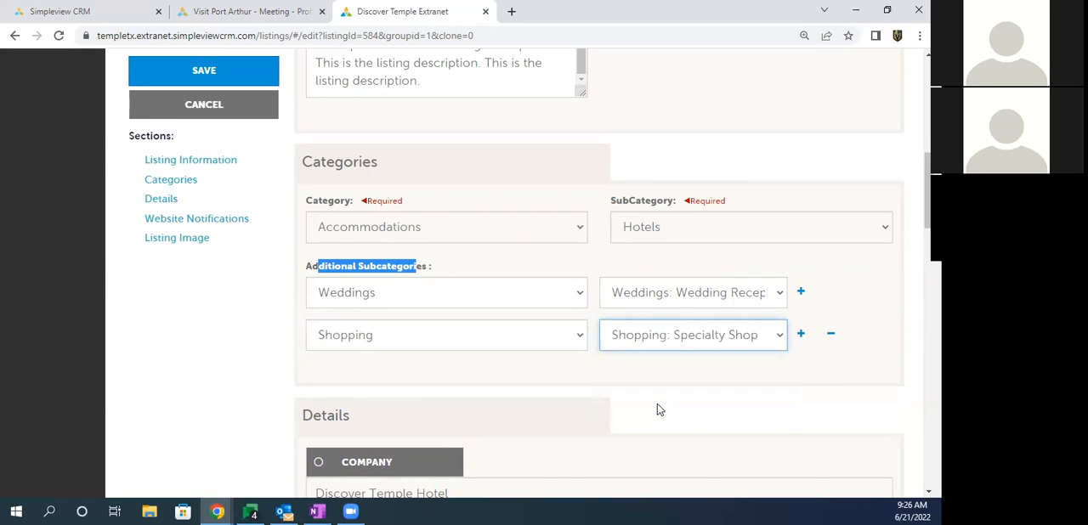
click(201, 327)
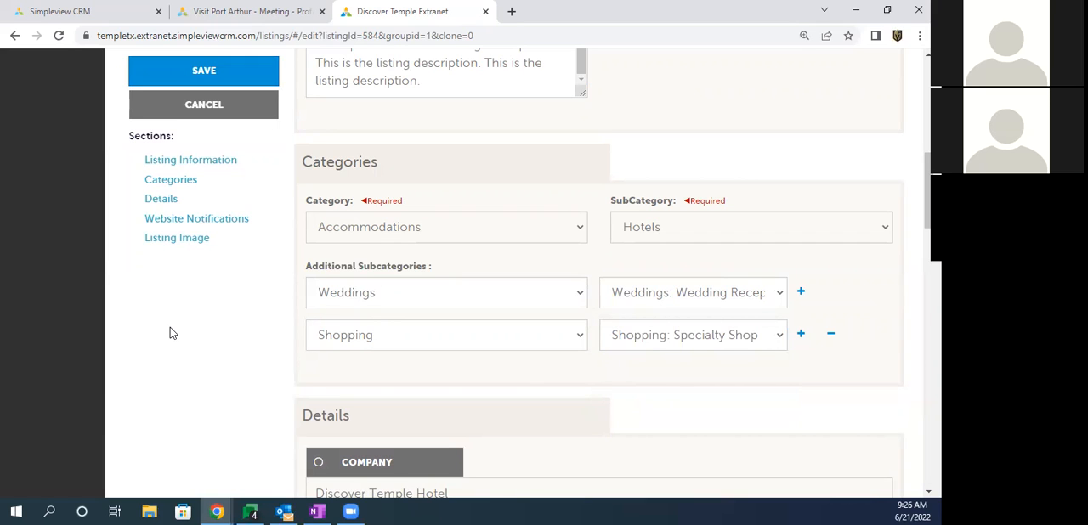
Step: Review the listing's description, main category and additional subcategories
scroll(170, 328, up, 1)
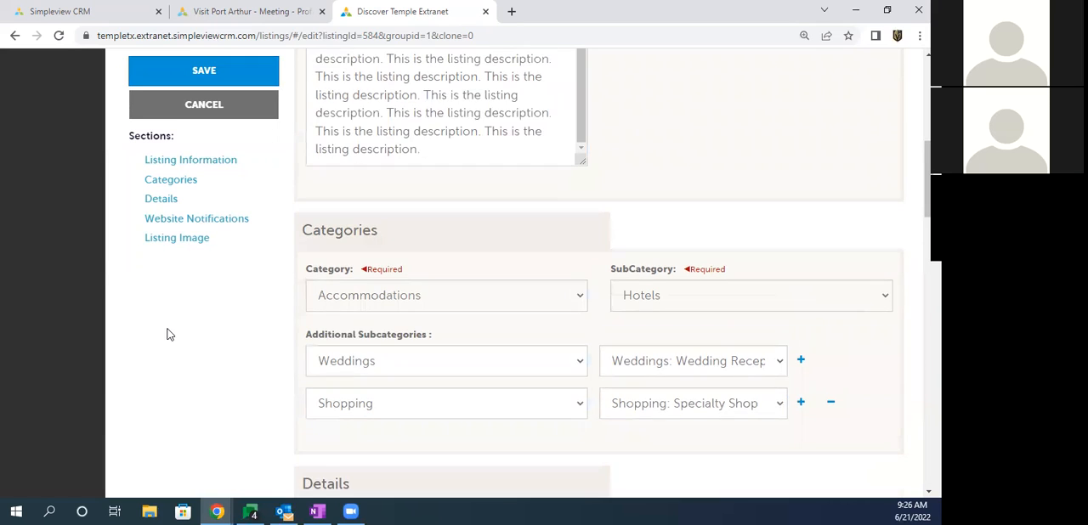
drag(379, 94, 383, 136)
click(385, 138)
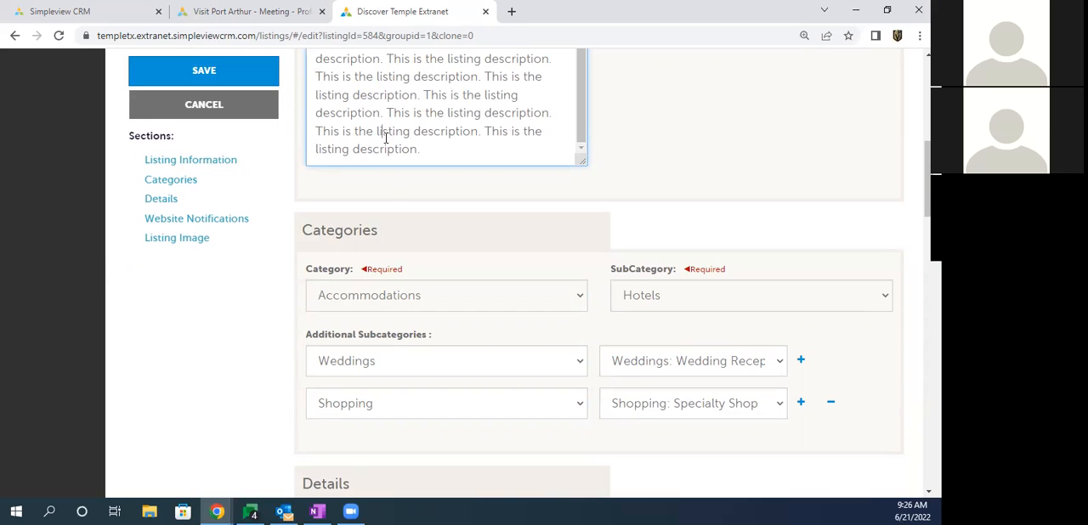
drag(311, 269, 346, 270)
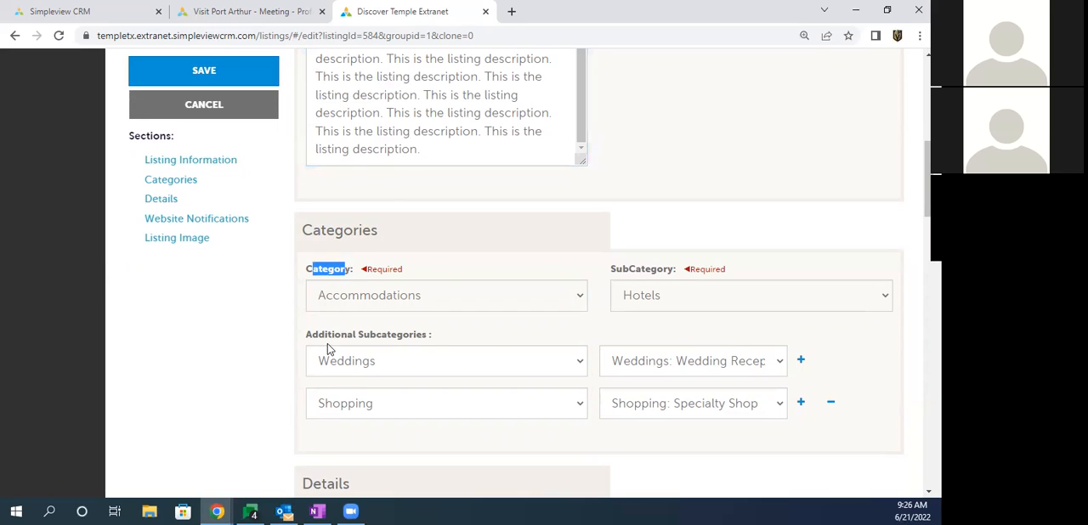
drag(327, 344, 384, 348)
click(336, 411)
click(337, 412)
click(267, 381)
Step: Review the listing's Details section, checking the company name, listing address and other address fields
scroll(270, 372, down, 3)
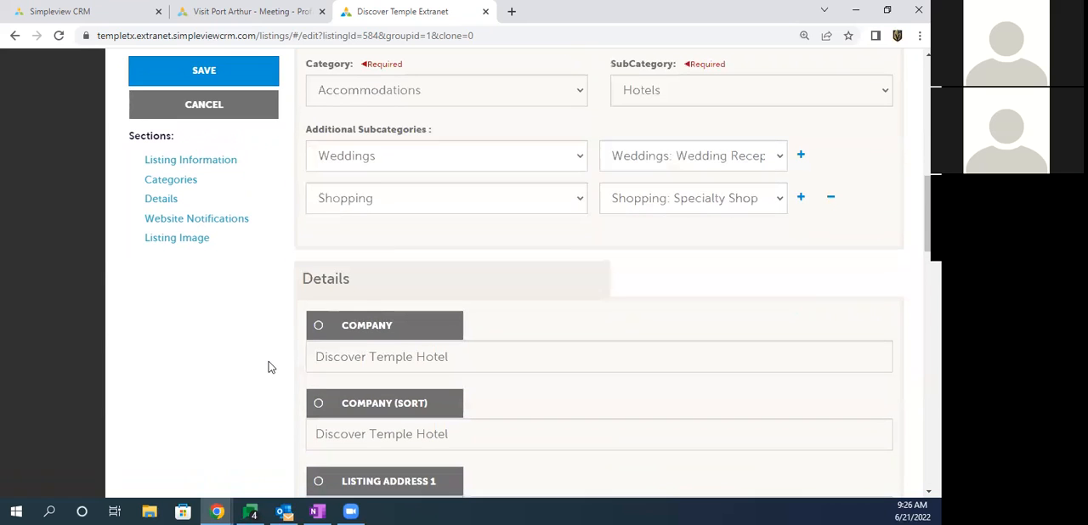
drag(293, 284, 358, 280)
click(280, 284)
scroll(262, 284, down, 2)
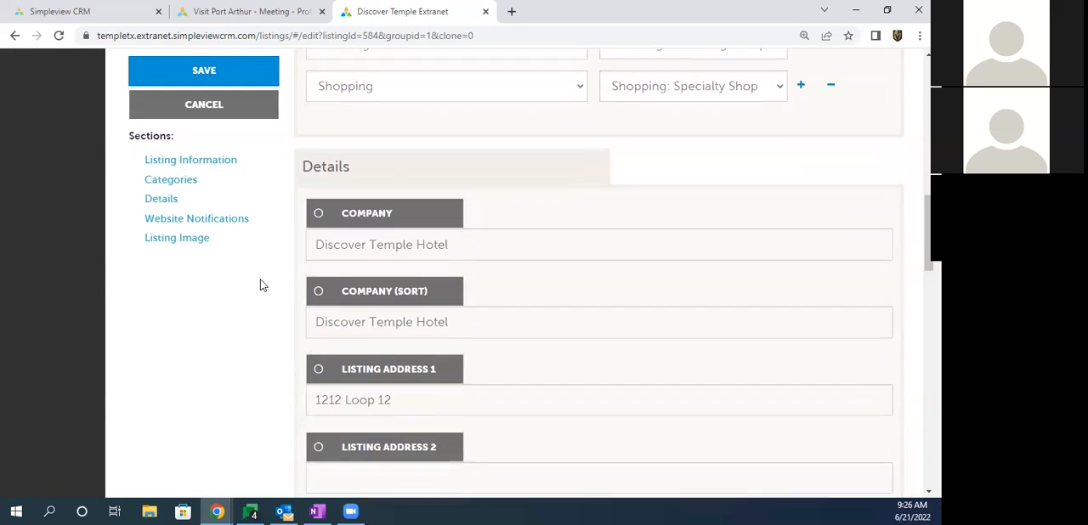
drag(322, 220, 476, 218)
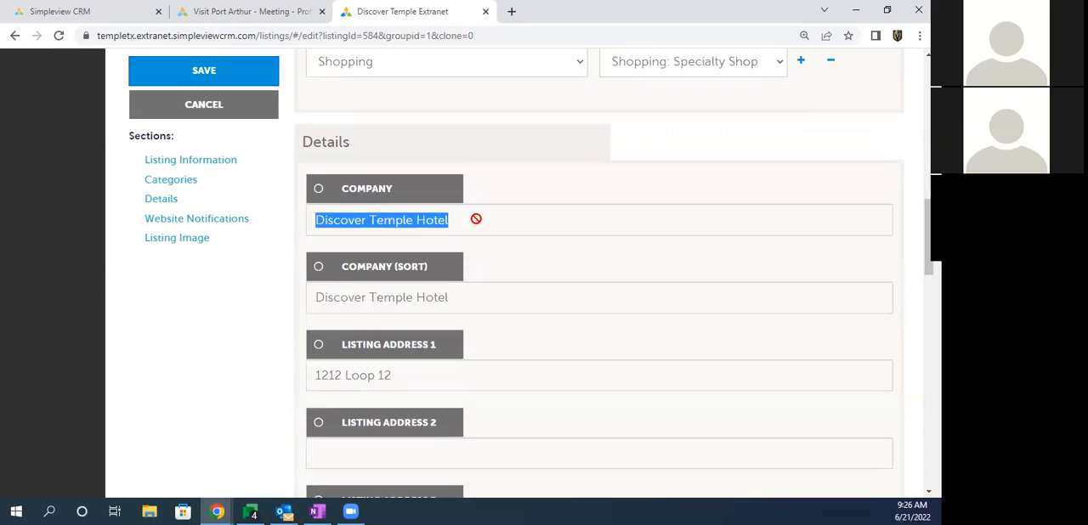
drag(322, 374, 392, 375)
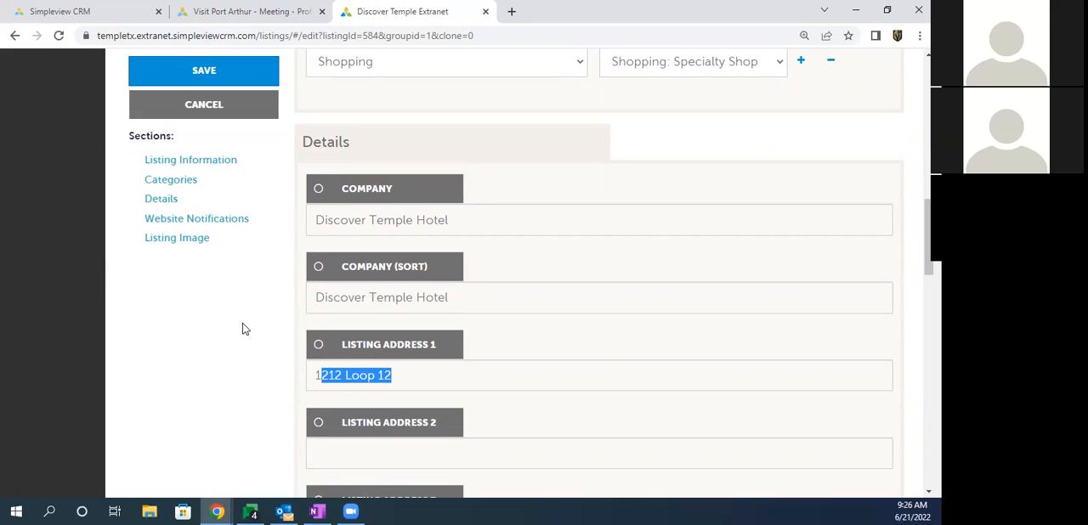
scroll(242, 329, down, 4)
scroll(240, 329, down, 2)
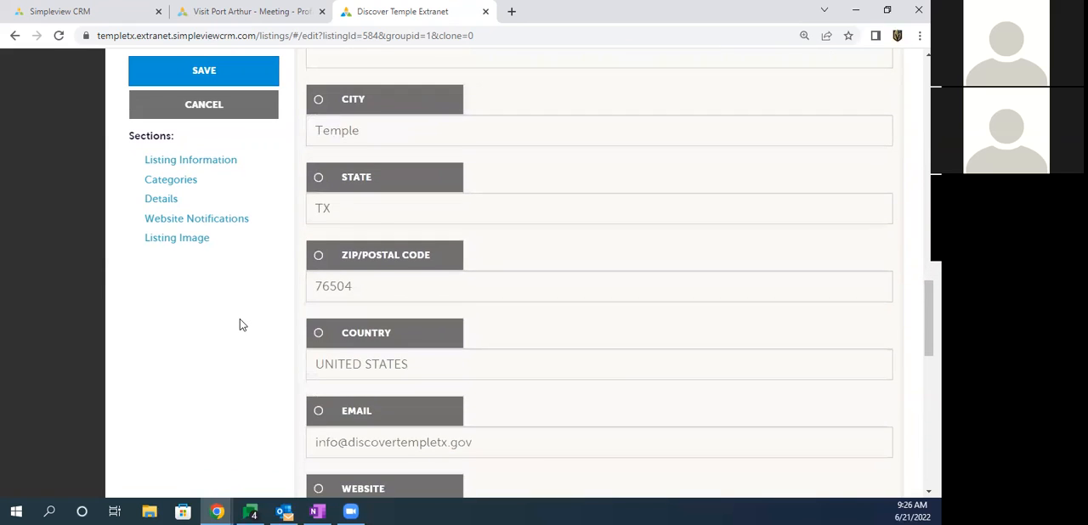
Step: Override the Email field in the listing's Details section and clear its address
drag(313, 307, 475, 304)
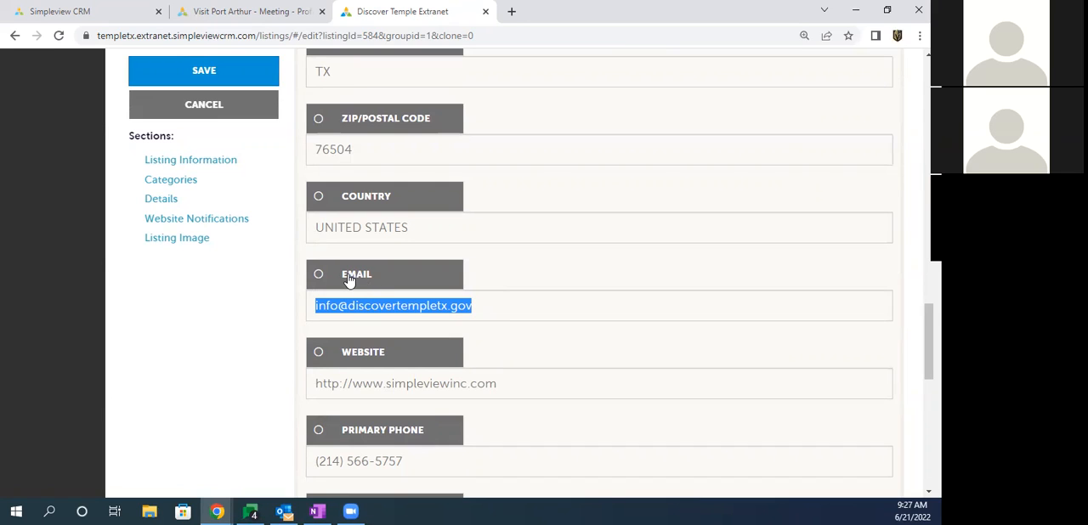
click(318, 277)
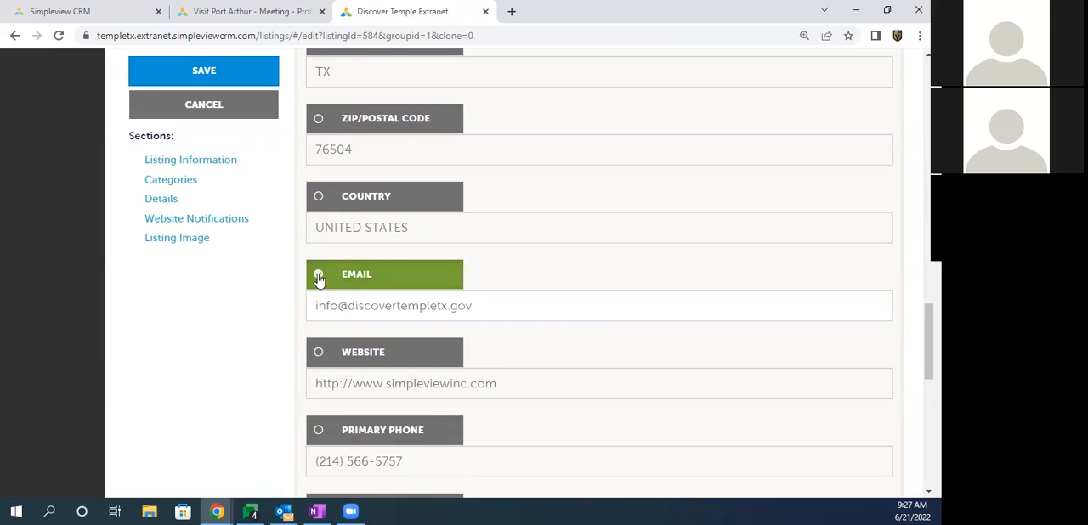
drag(313, 309, 478, 308)
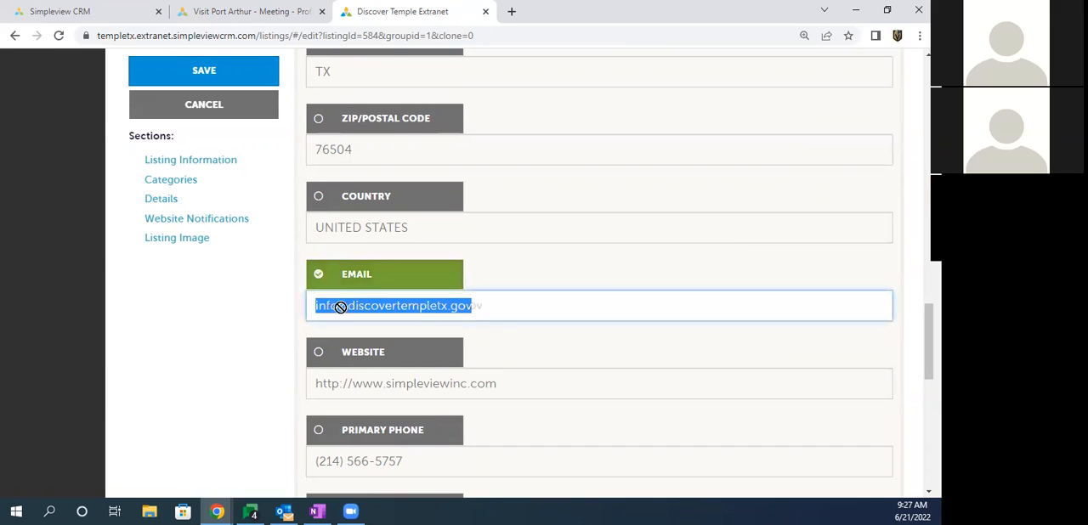
key(BackSpace)
click(276, 316)
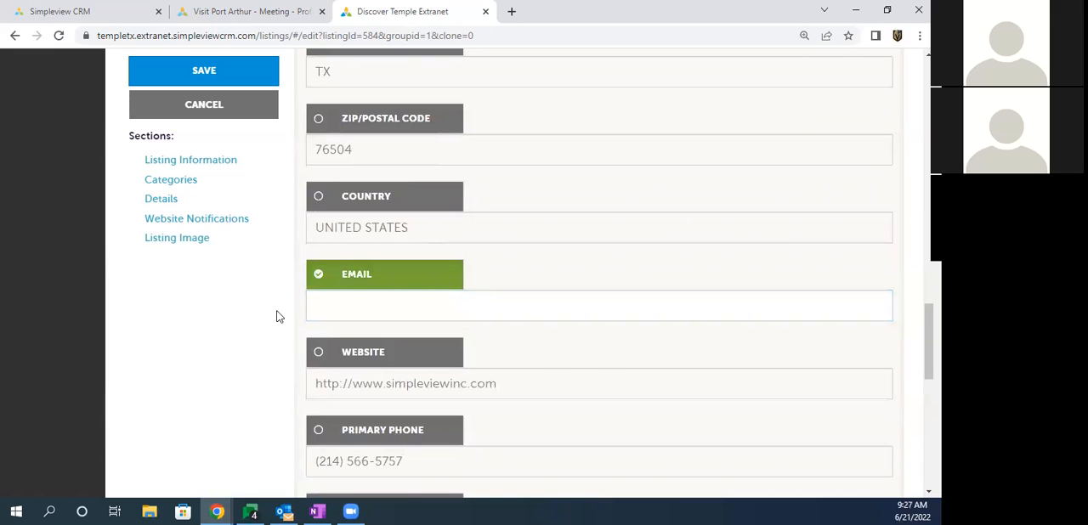
scroll(274, 315, down, 2)
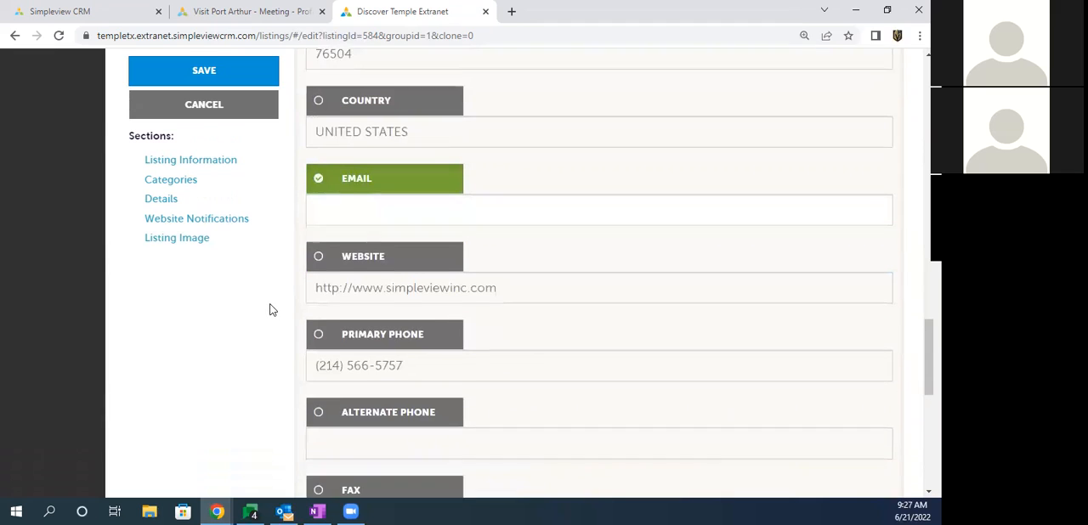
Step: Override the Primary Phone field in the listing's Details section and change the number's last two digits to 00
drag(315, 327, 412, 323)
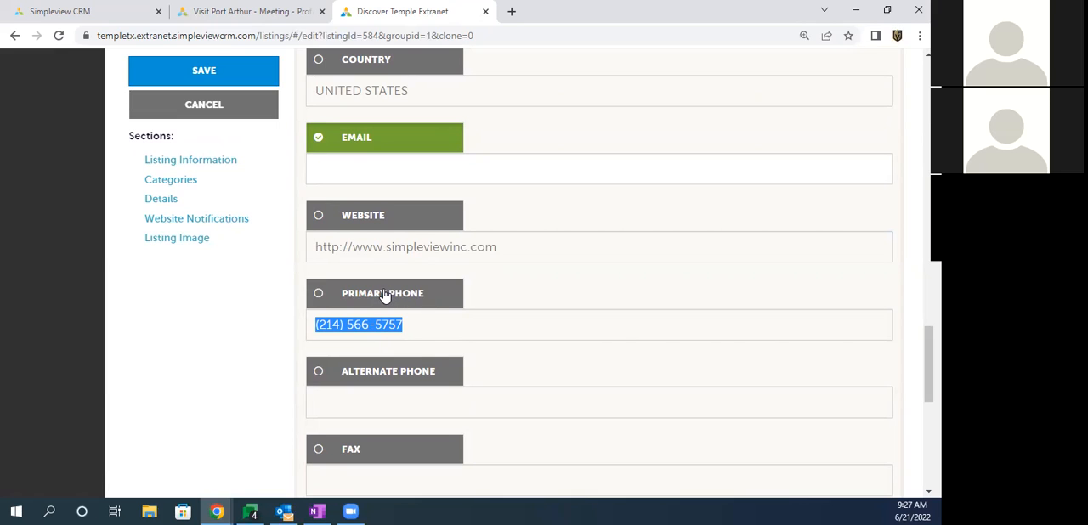
click(384, 295)
click(416, 318)
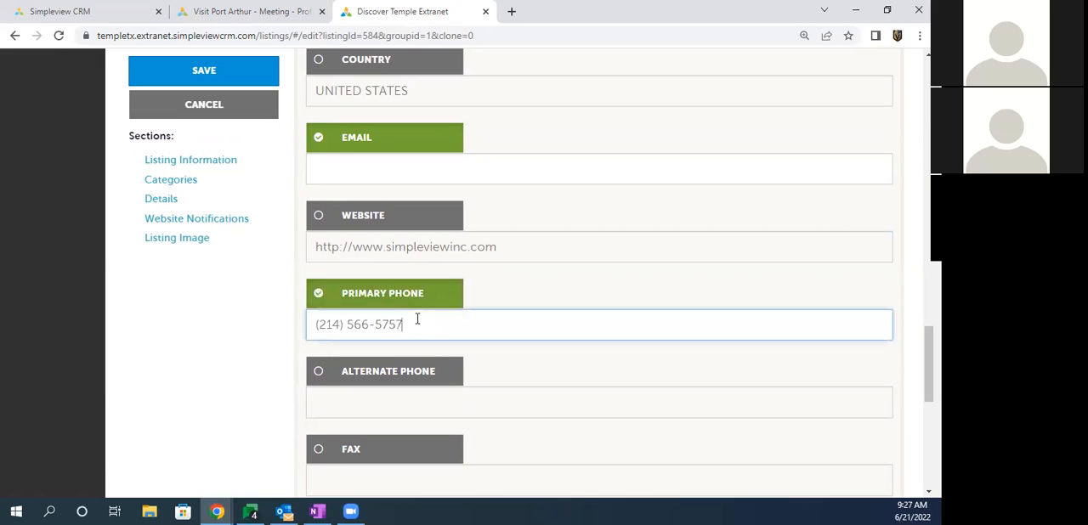
key(BackSpace)
key(BackSpace)
text(00)
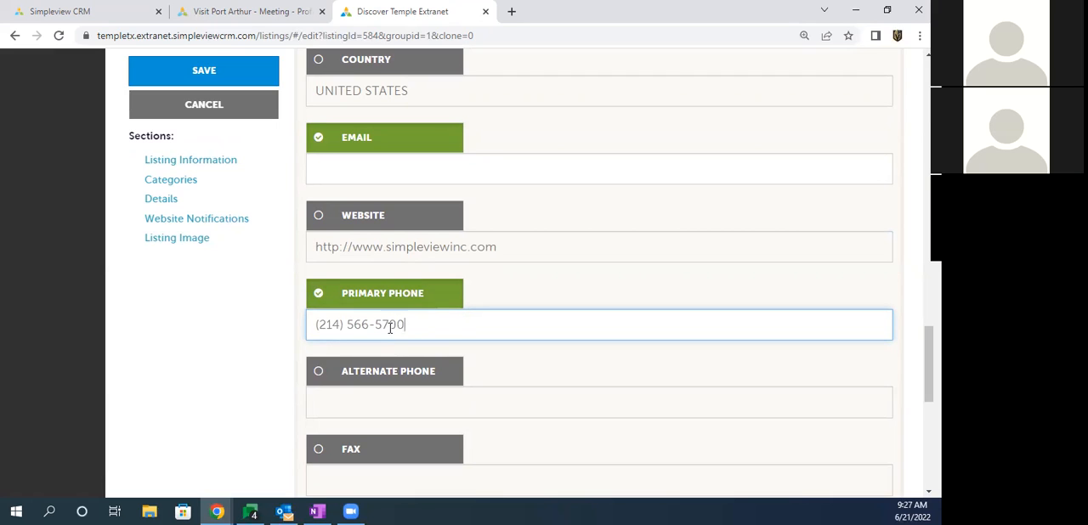
drag(405, 325, 319, 332)
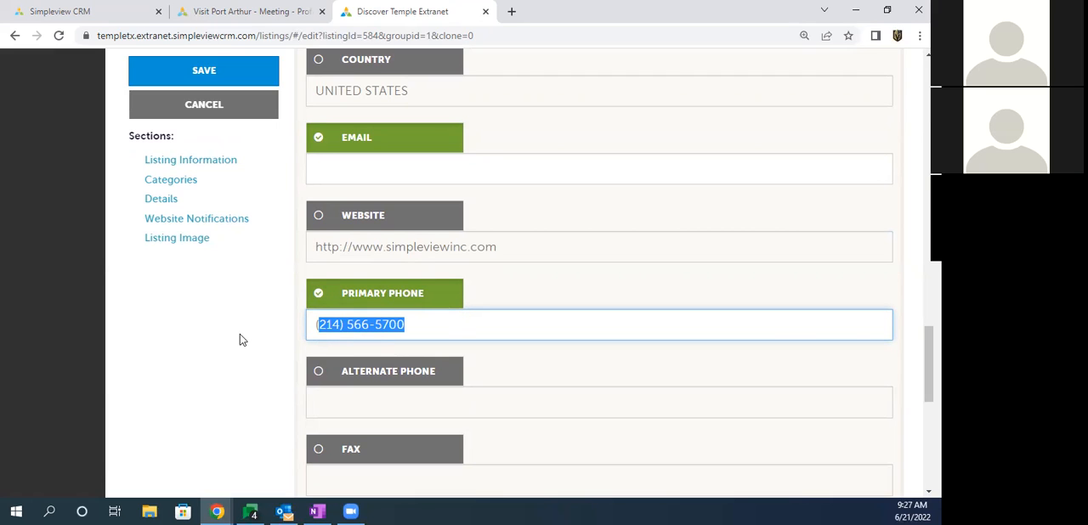
Step: Enter the contact's e-mail address as the Email To Notify under Website Notifications
scroll(240, 339, down, 5)
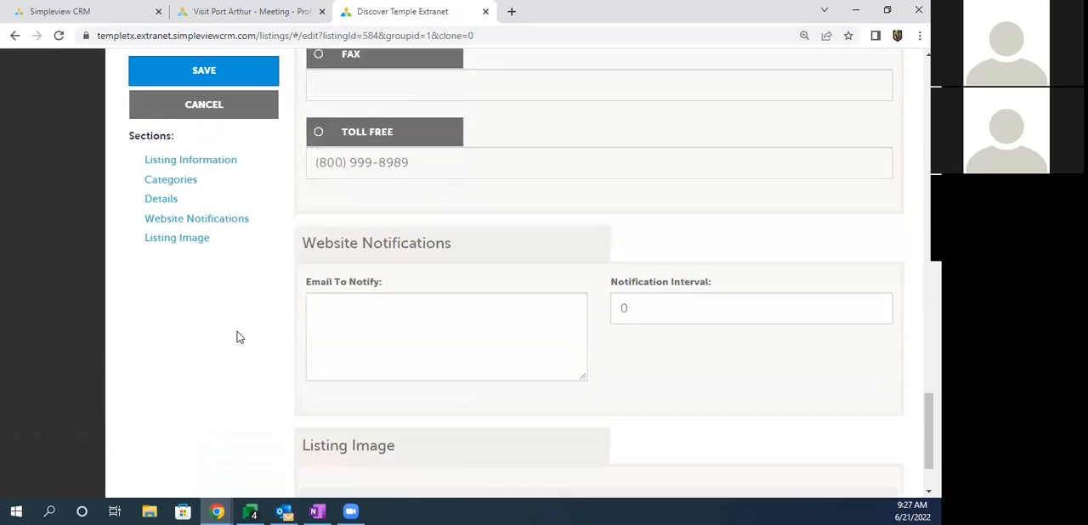
scroll(239, 337, down, 1)
drag(313, 201, 382, 202)
click(338, 254)
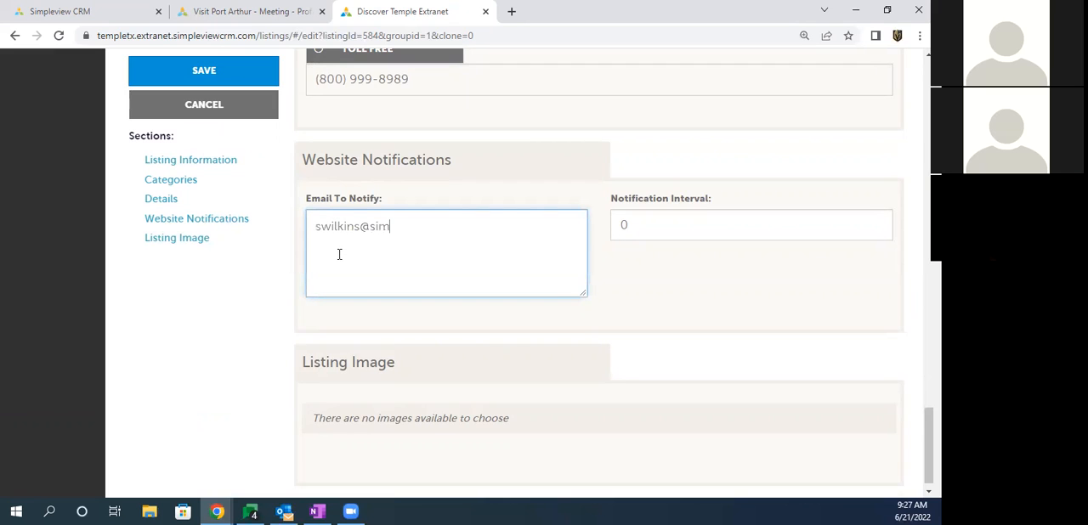
Step: Set the listing's Notification Interval to 25
click(646, 224)
double_click(646, 224)
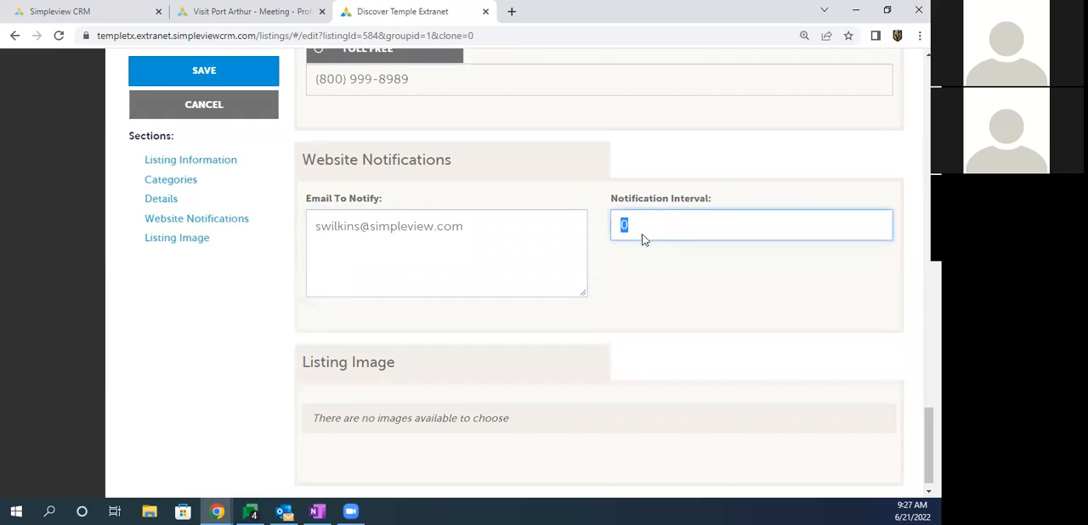
text(25)
click(646, 271)
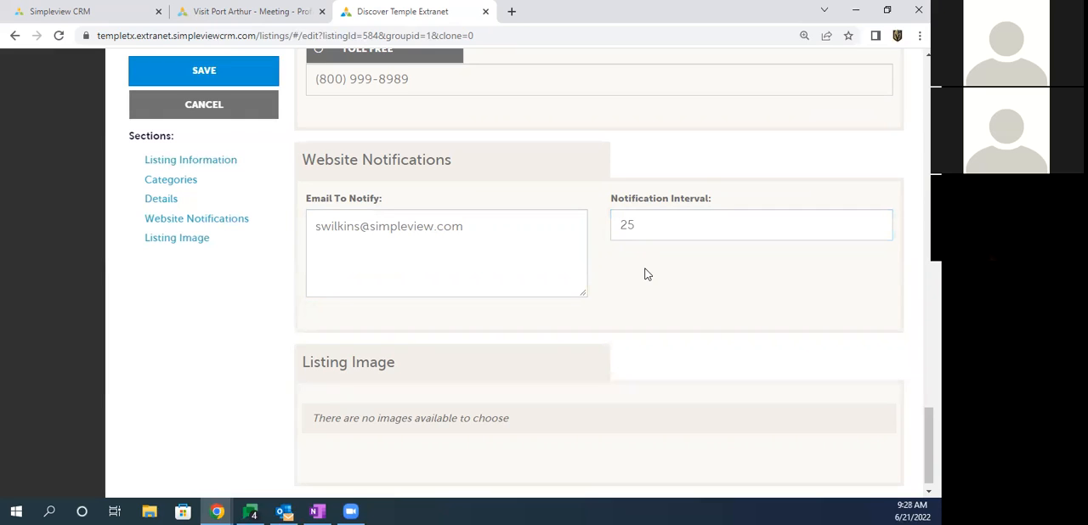
Step: Set the listing's Notification Interval to 100
double_click(639, 227)
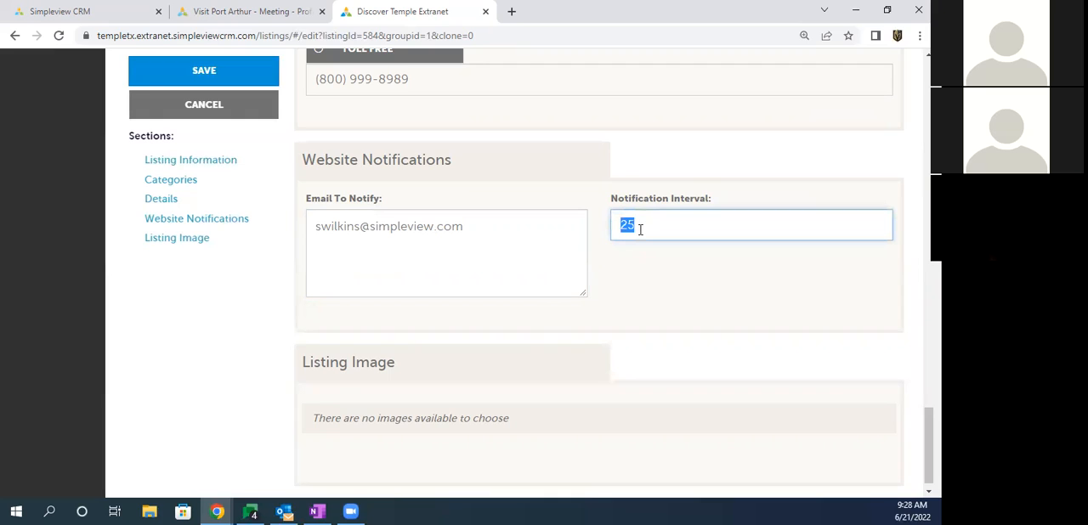
text(1)
click(678, 315)
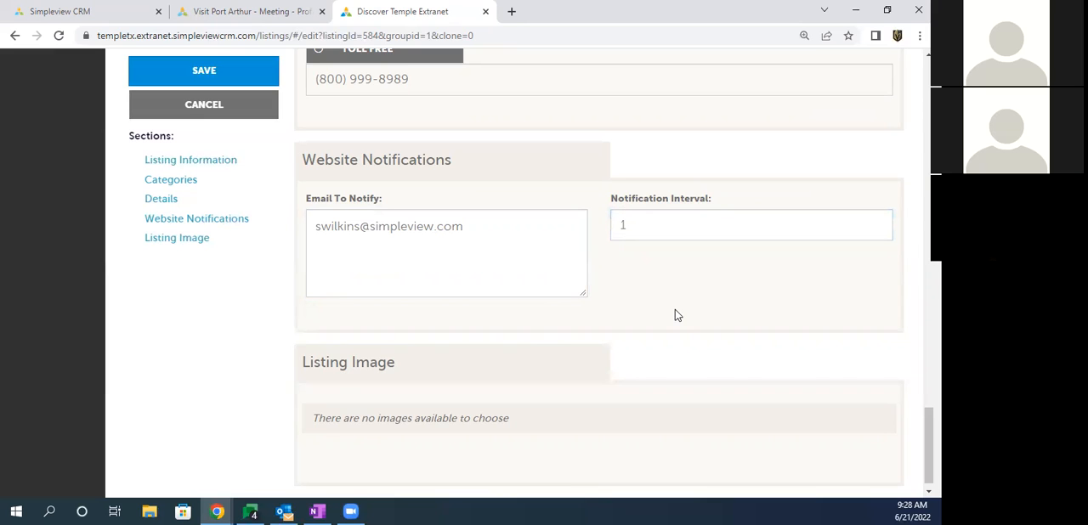
drag(483, 221, 242, 244)
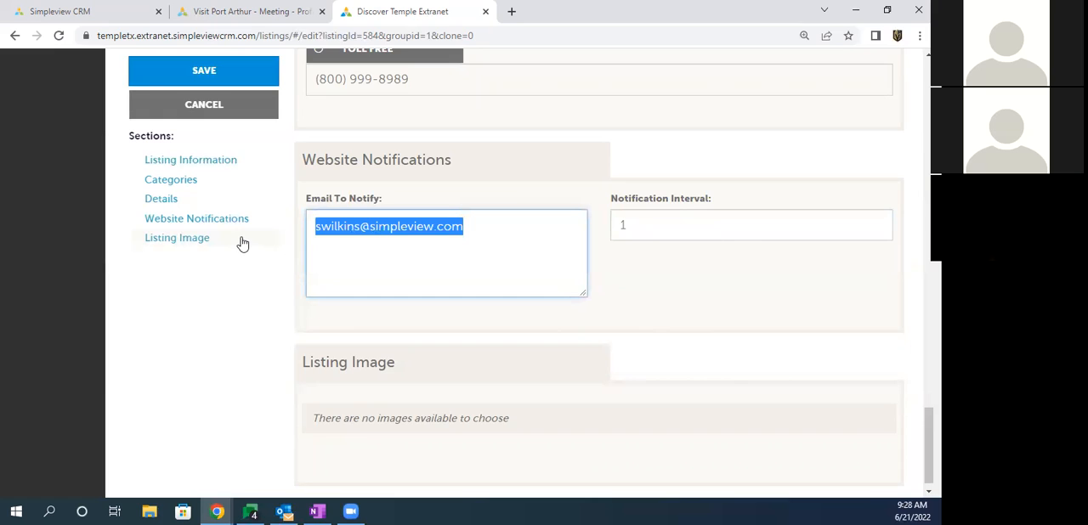
click(650, 225)
text(00)
click(631, 281)
Step: Check the Listing Image section for available images and save the listing
scroll(623, 273, down, 1)
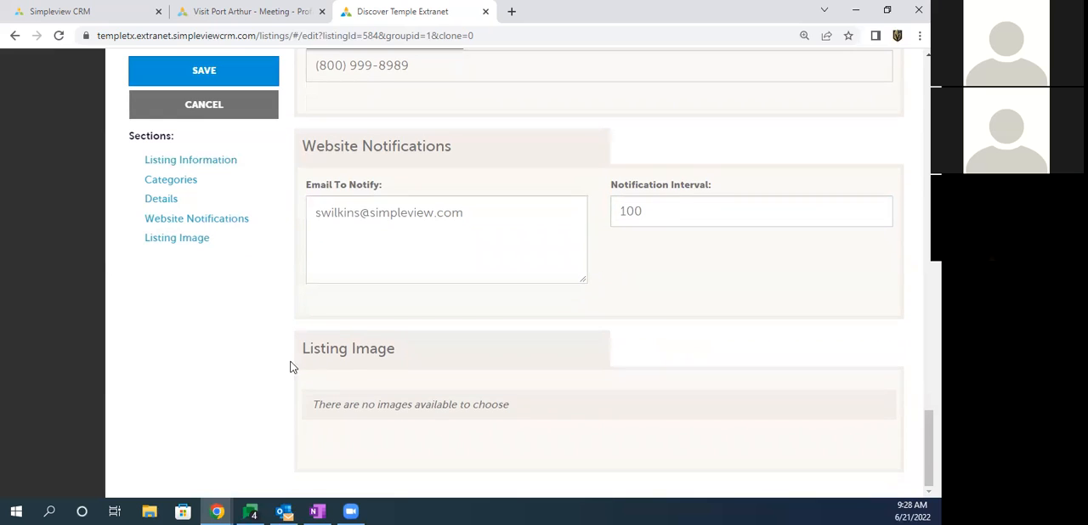
drag(315, 405, 484, 409)
click(484, 409)
click(204, 72)
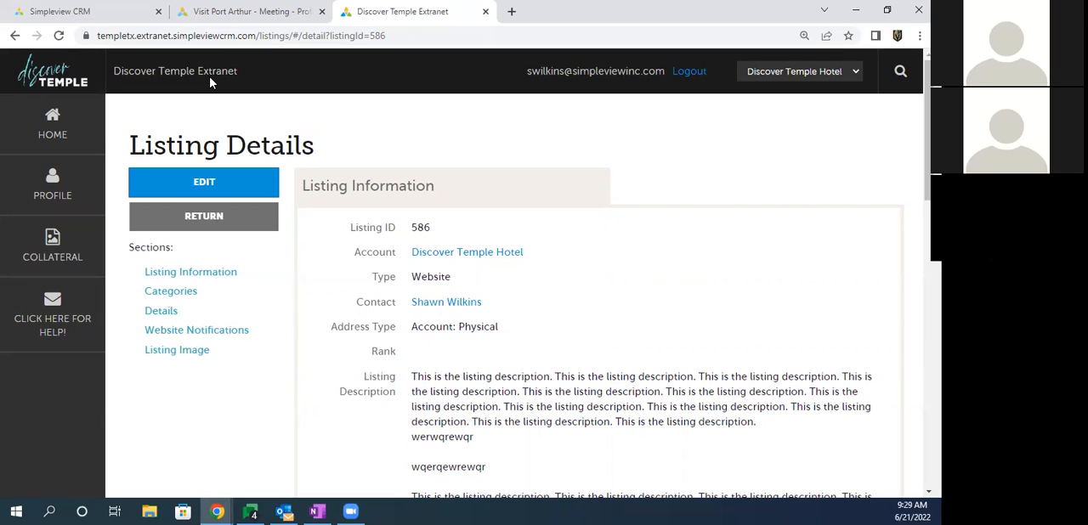
Step: Review the saved listing's information, and open the Collateral Listings page to check the hotel listings
drag(353, 274, 355, 371)
click(355, 370)
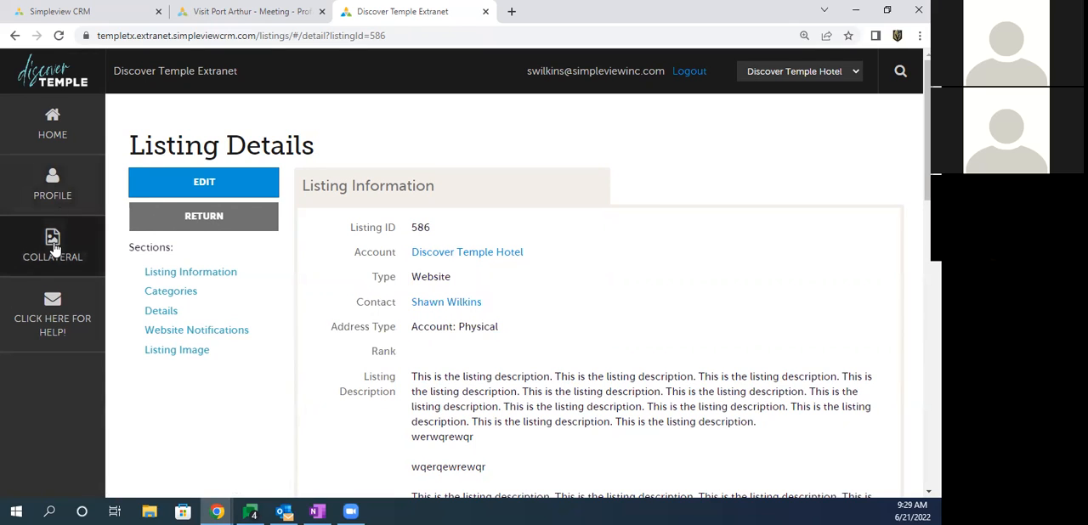
click(53, 247)
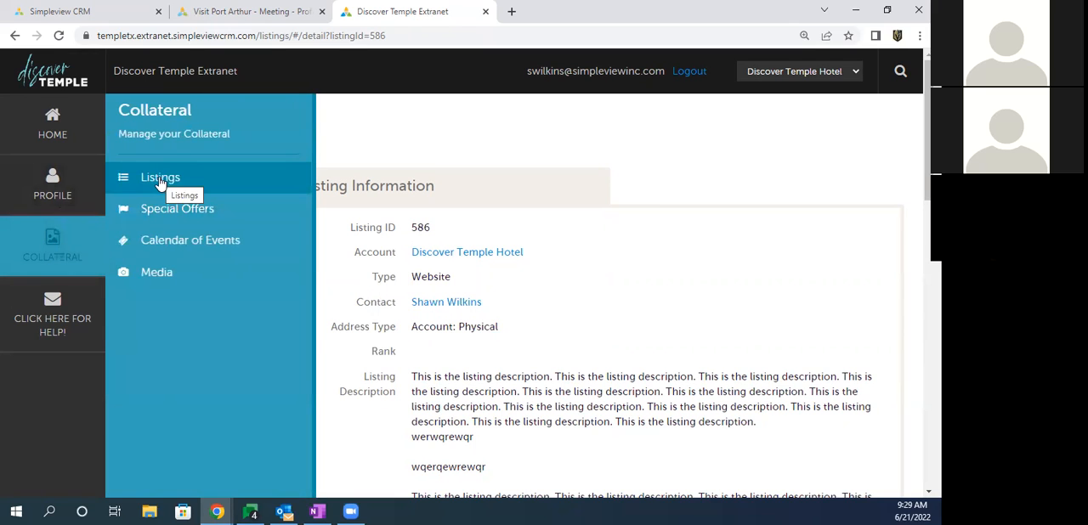
click(161, 181)
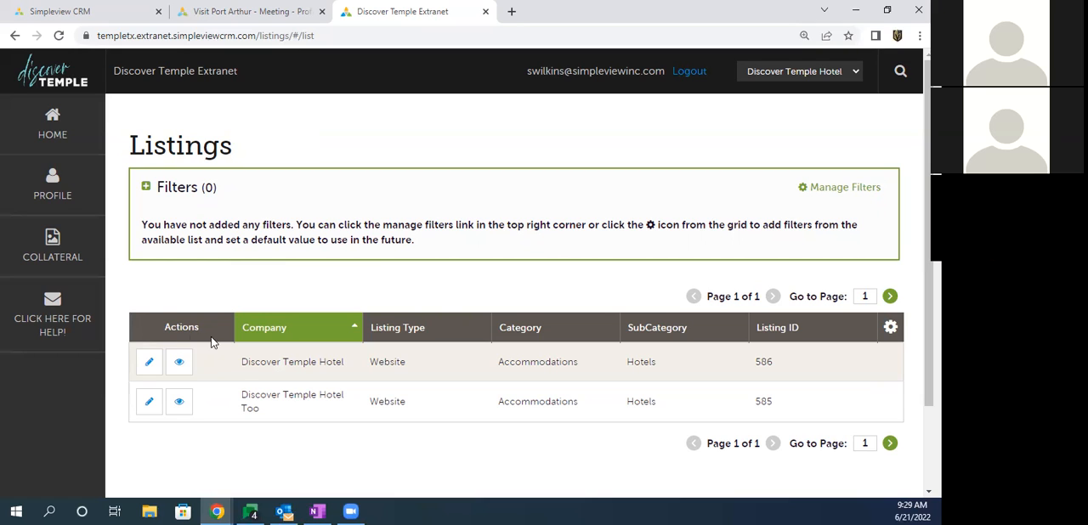
drag(274, 361, 266, 414)
click(265, 414)
Step: Open the Collateral Media page and start a new media record
click(53, 257)
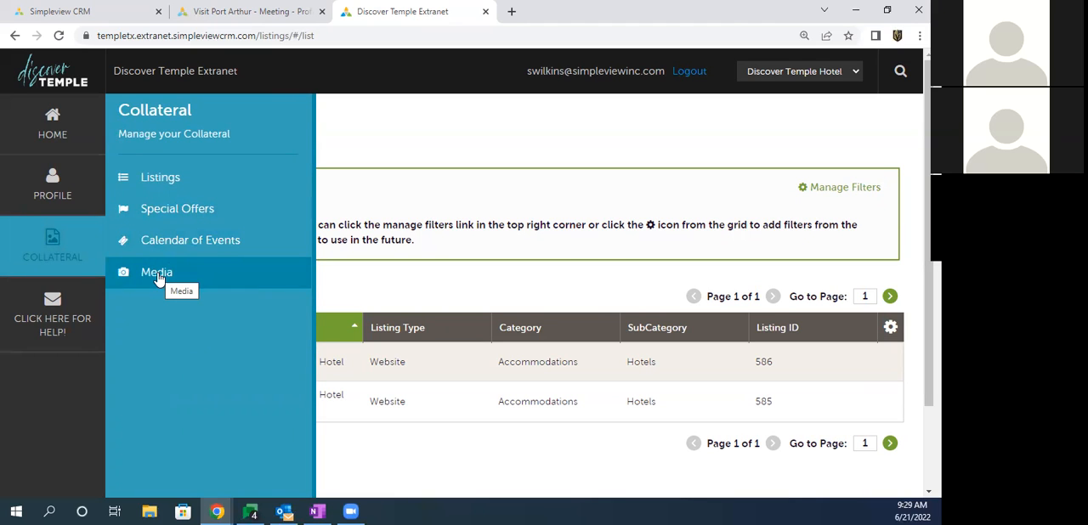
click(157, 274)
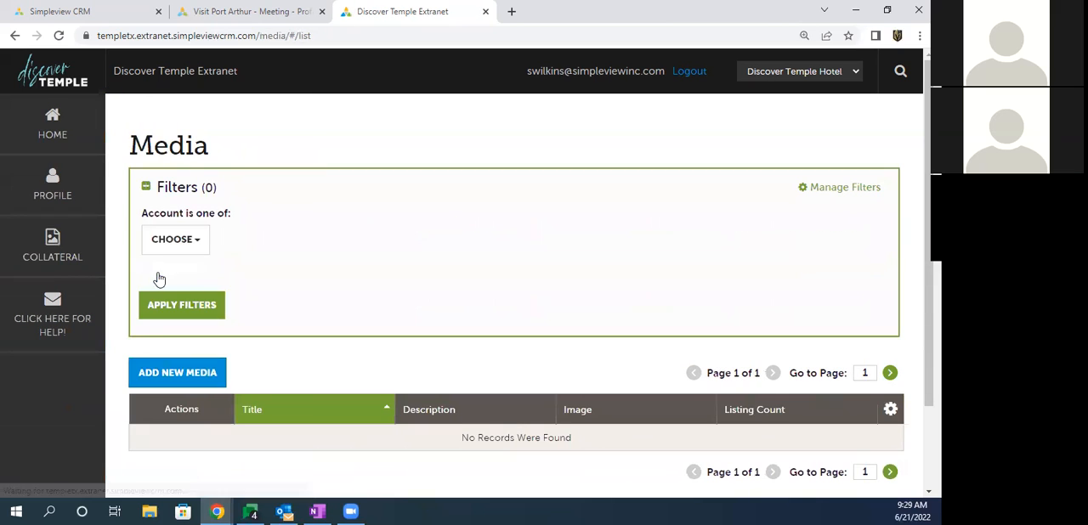
scroll(277, 224, down, 2)
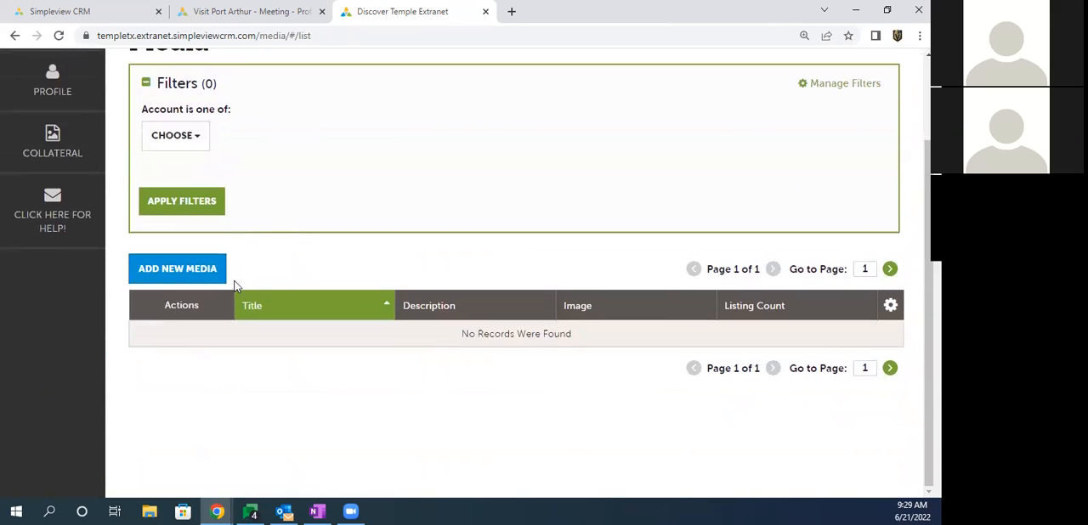
click(174, 272)
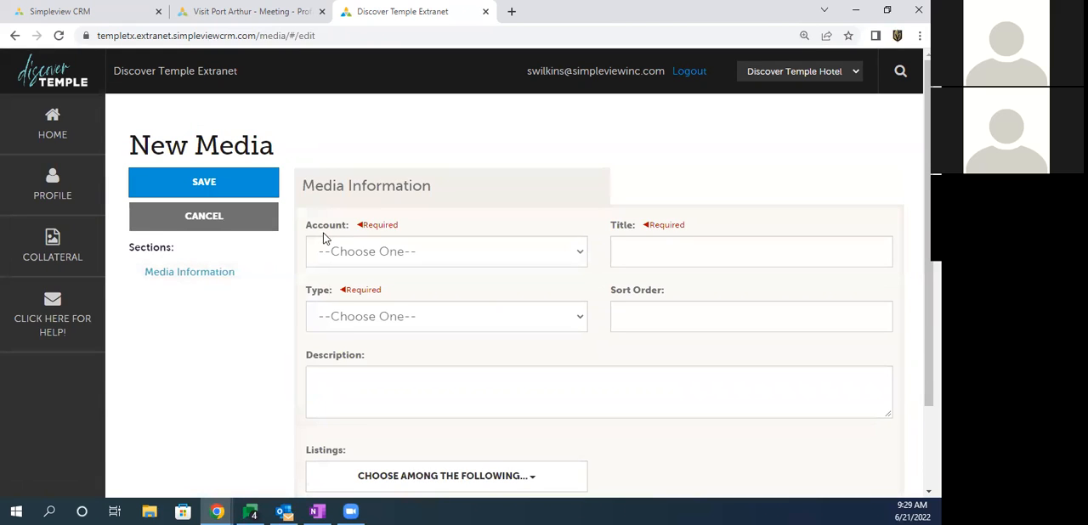
Step: Set the new media's account to Discover Temple Hotel, its title to Lobby and its type to Image
click(379, 253)
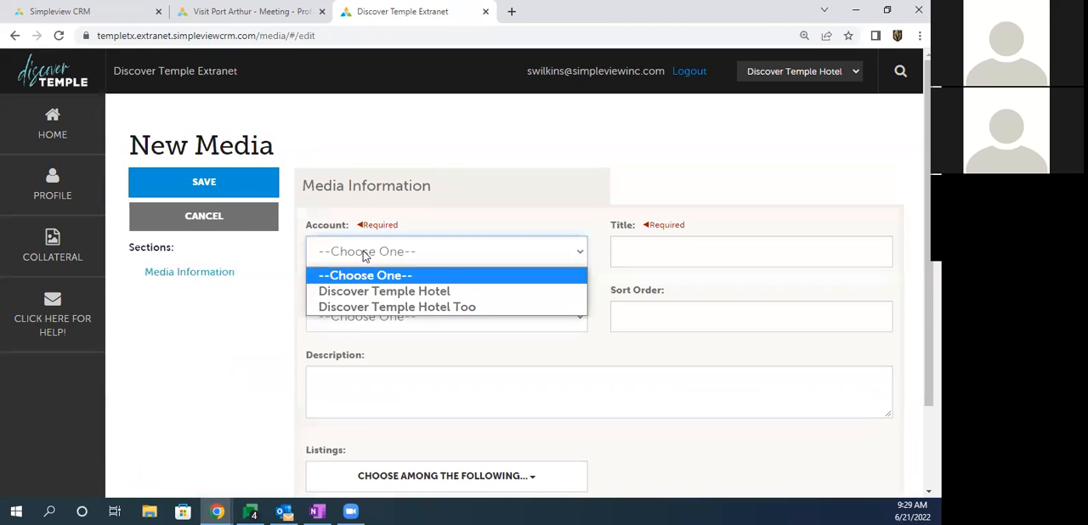
click(377, 294)
click(646, 251)
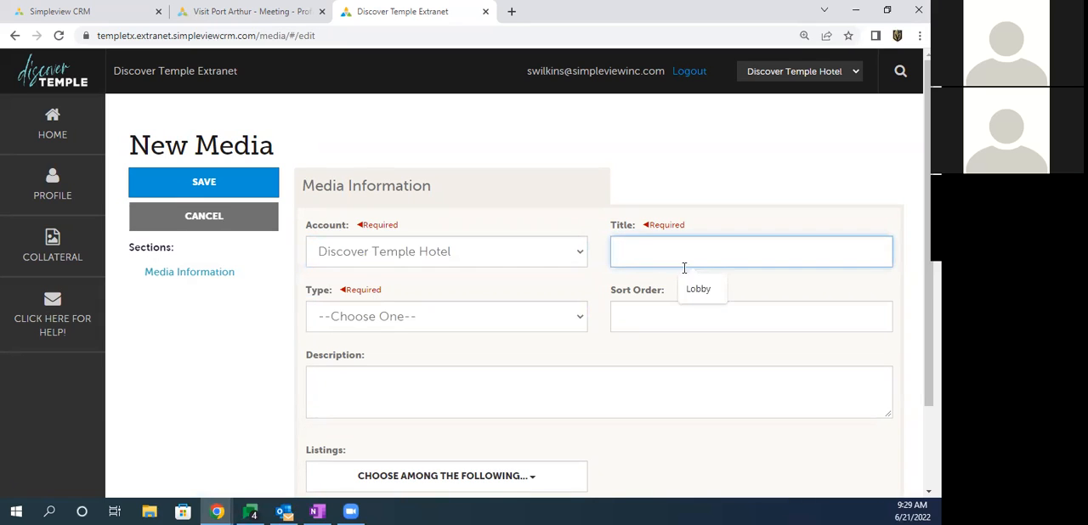
click(699, 293)
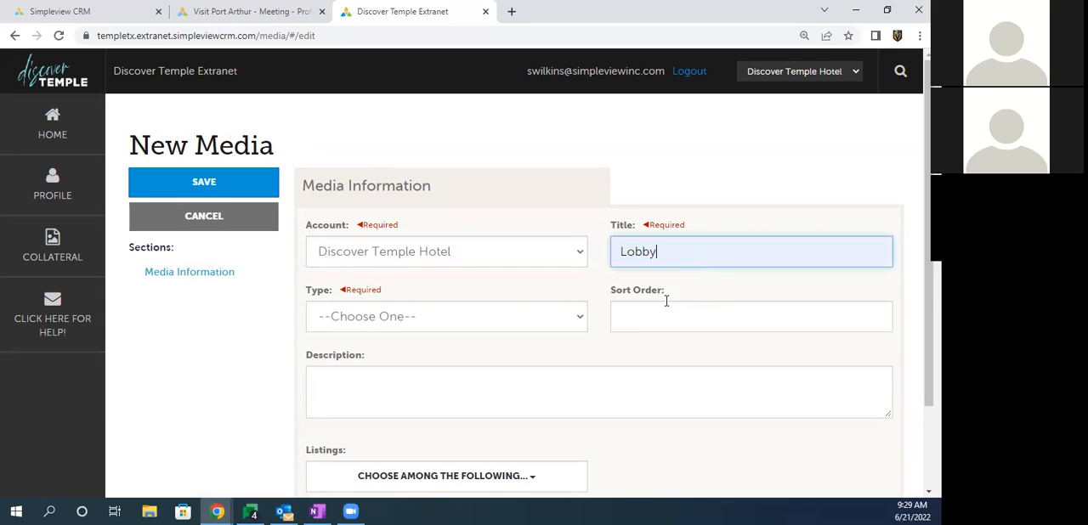
click(338, 325)
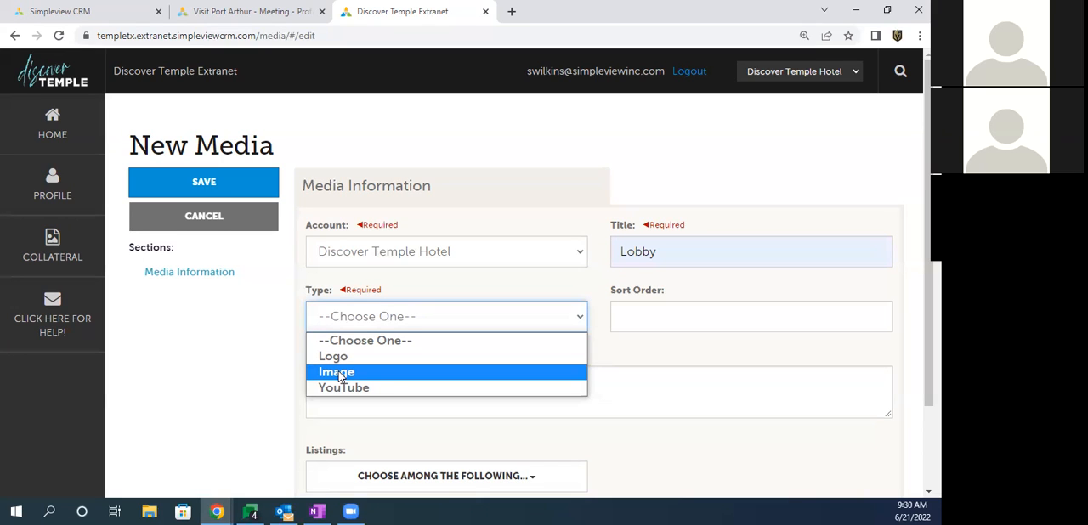
click(338, 376)
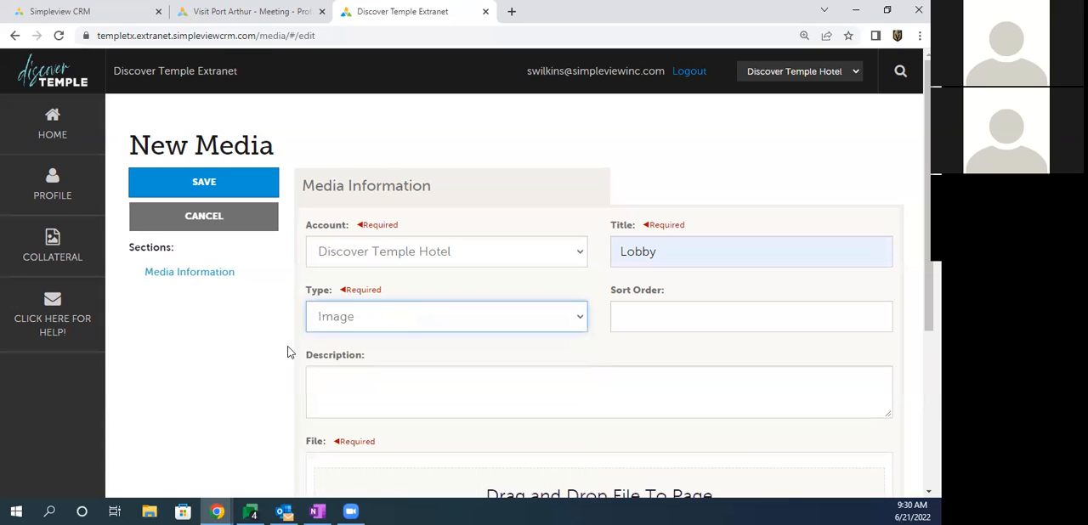
Step: Try to add a hotel lobby picture from the Cropped Images folder as the media file
scroll(273, 353, down, 3)
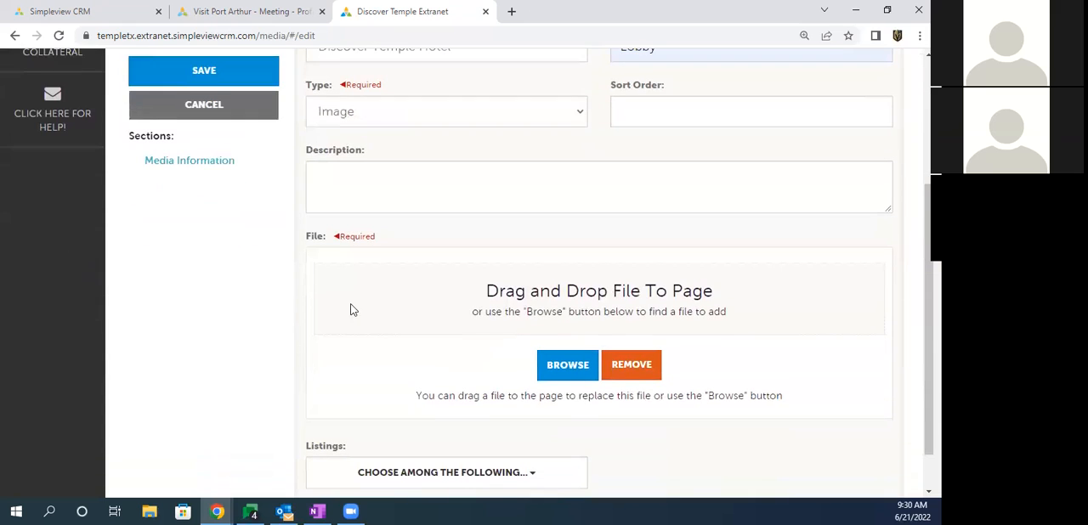
drag(487, 290, 627, 291)
click(624, 290)
click(565, 368)
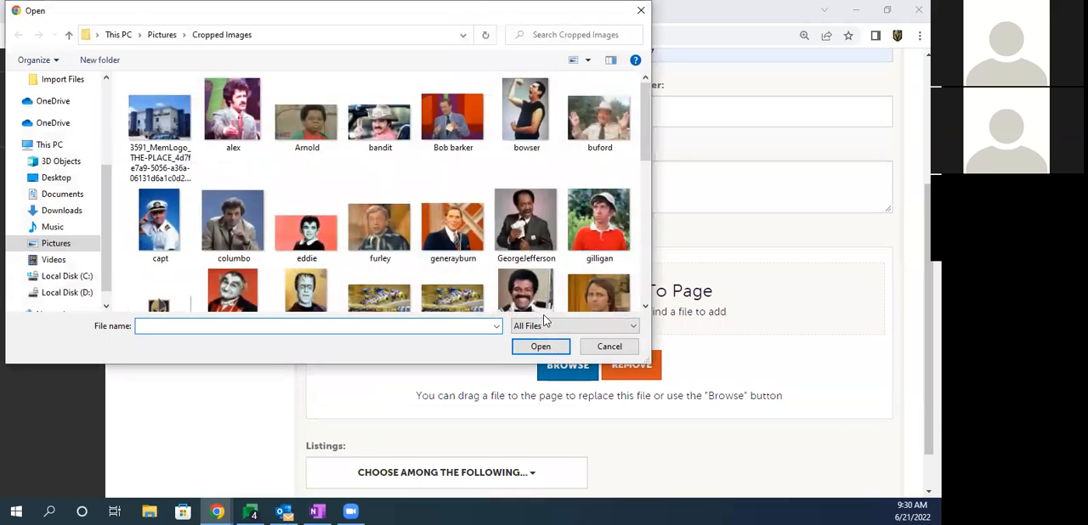
scroll(233, 145, down, 5)
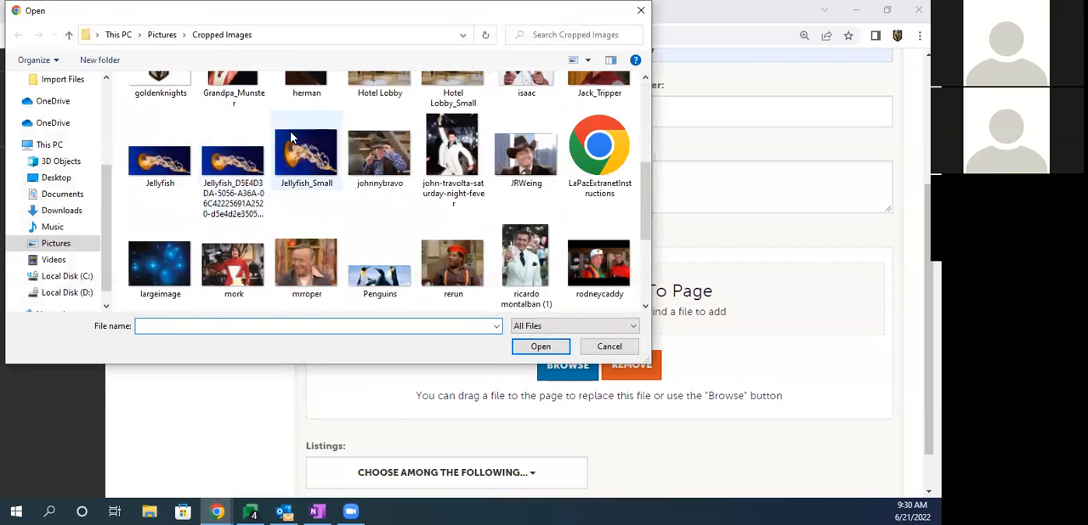
double_click(378, 119)
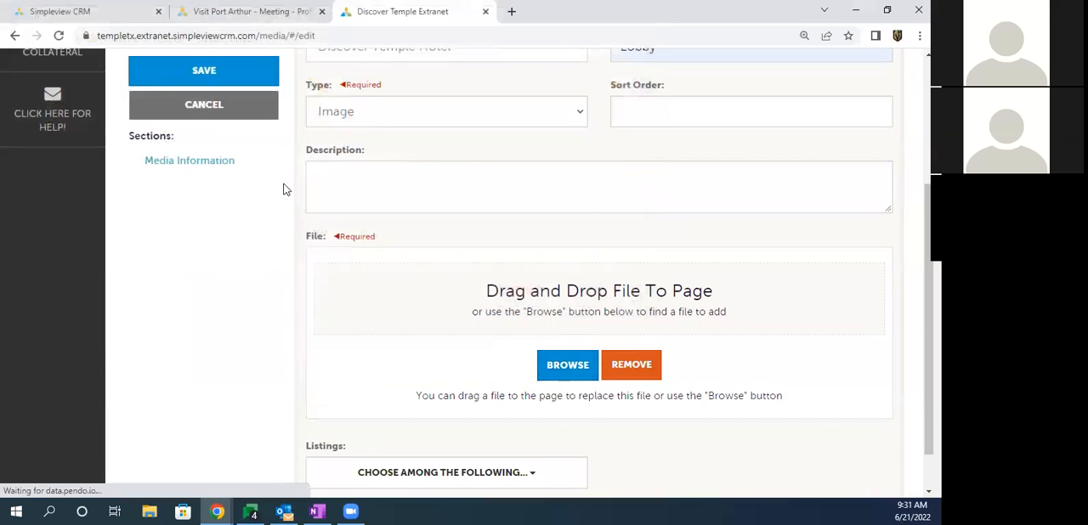
Step: Add the Hotel Lobby_Small picture from the Cropped Images folder as the Lobby record's file
scroll(246, 210, down, 1)
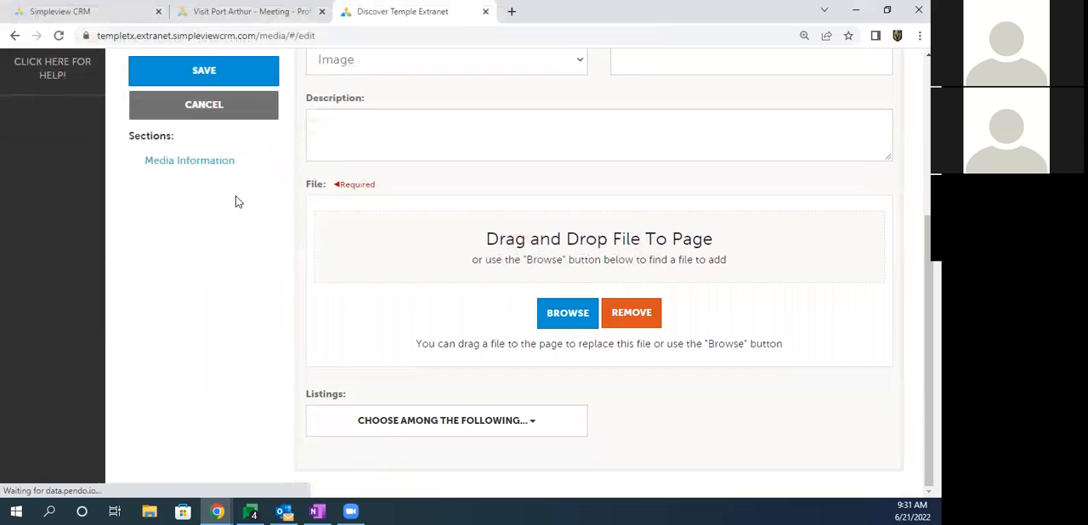
click(562, 313)
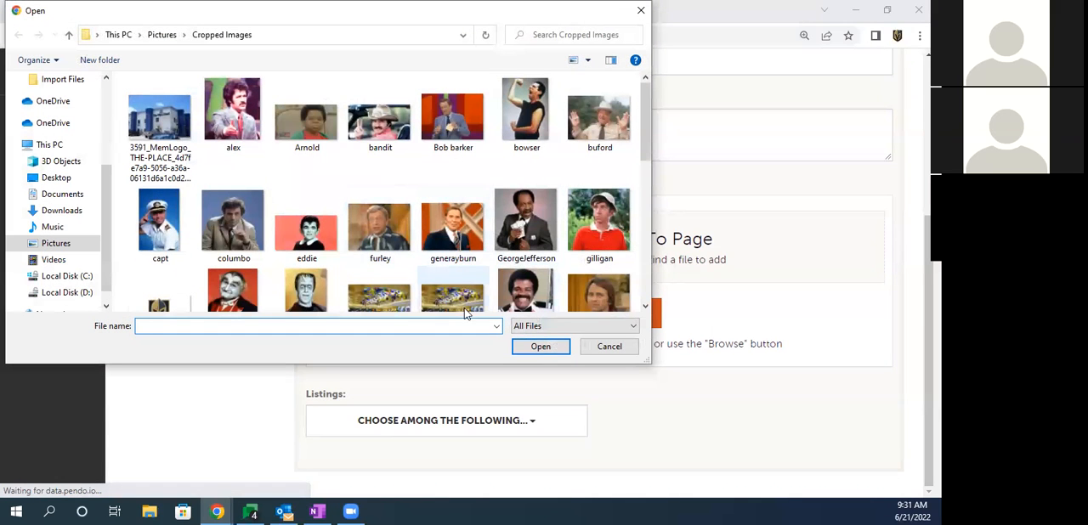
scroll(464, 298, down, 1)
double_click(449, 281)
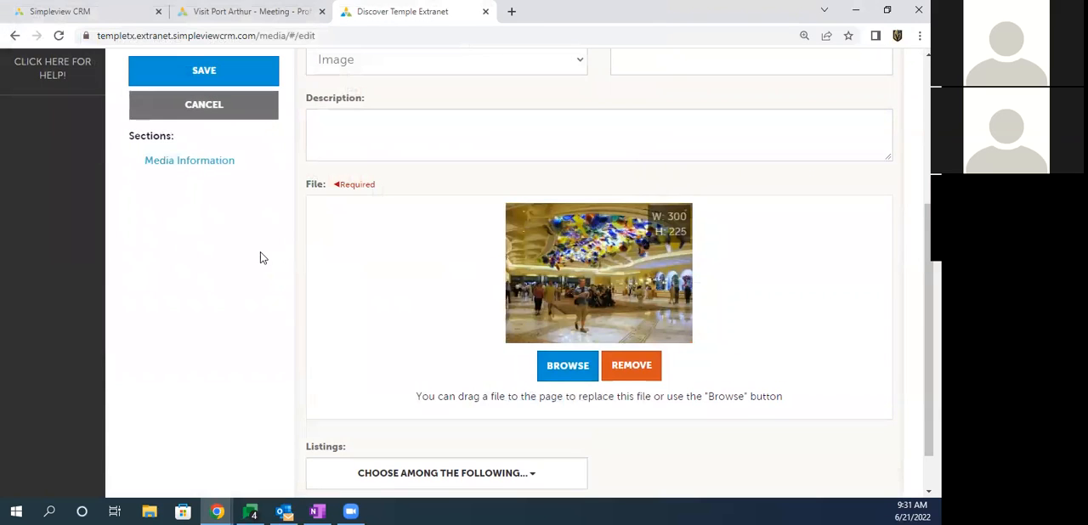
Step: Link the lobby image to the Discover Temple Hotel listing under Website / Accommodations / Hotels and save the media record
scroll(255, 253, down, 1)
drag(306, 396, 352, 395)
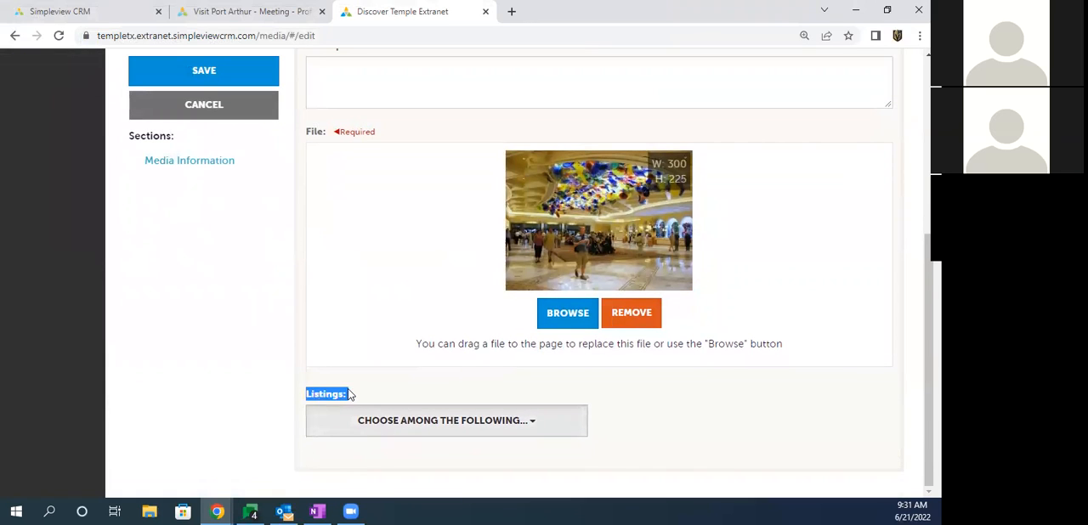
click(411, 422)
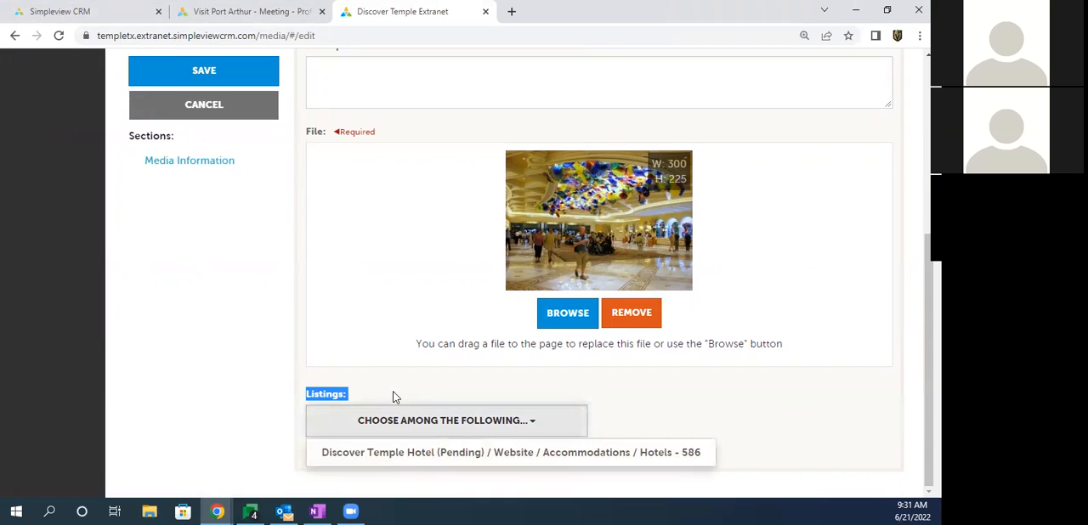
click(418, 454)
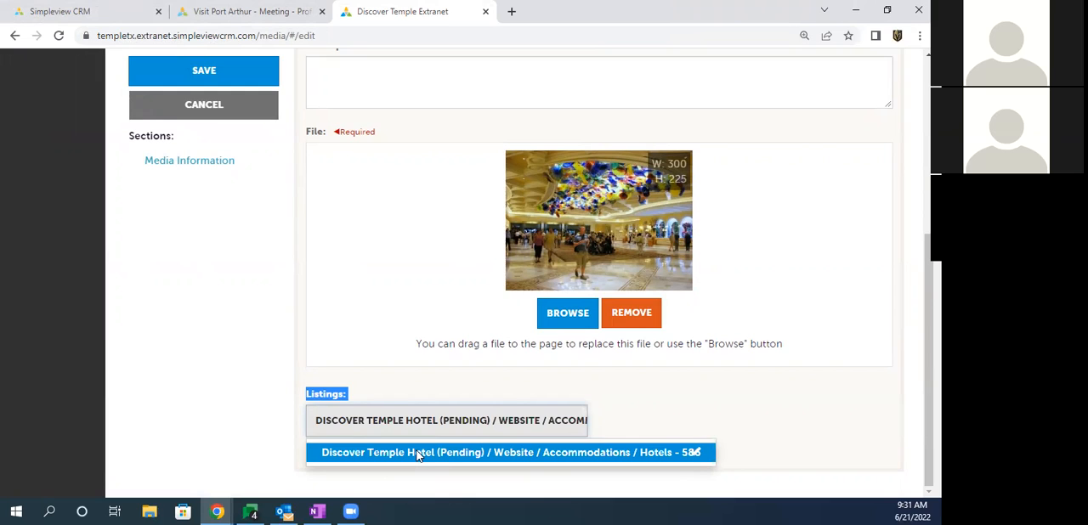
click(418, 453)
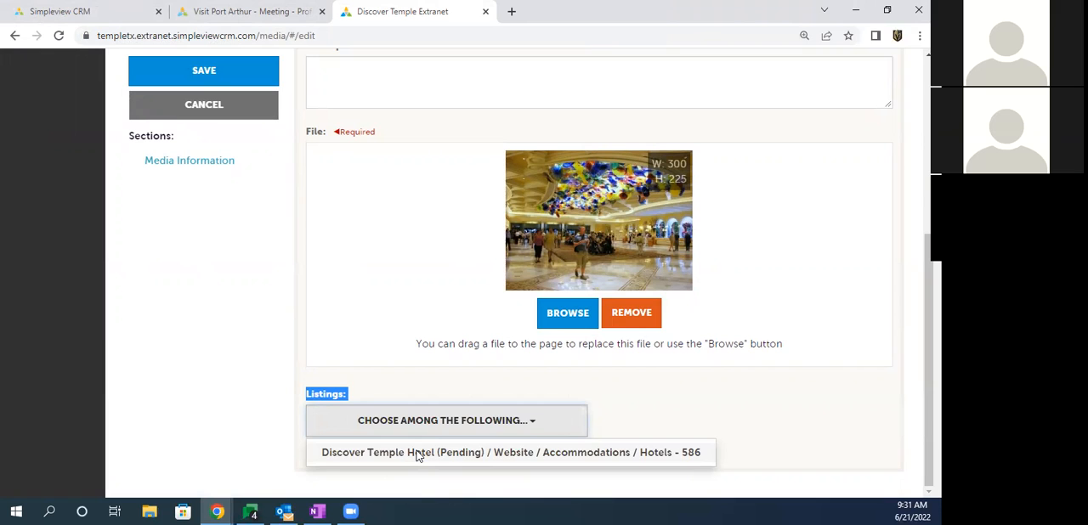
click(419, 453)
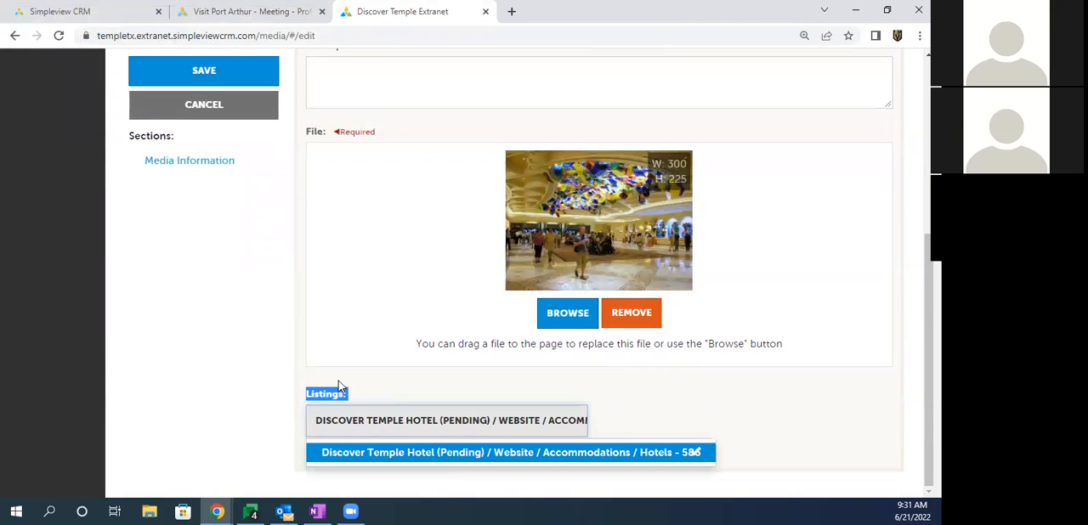
click(204, 75)
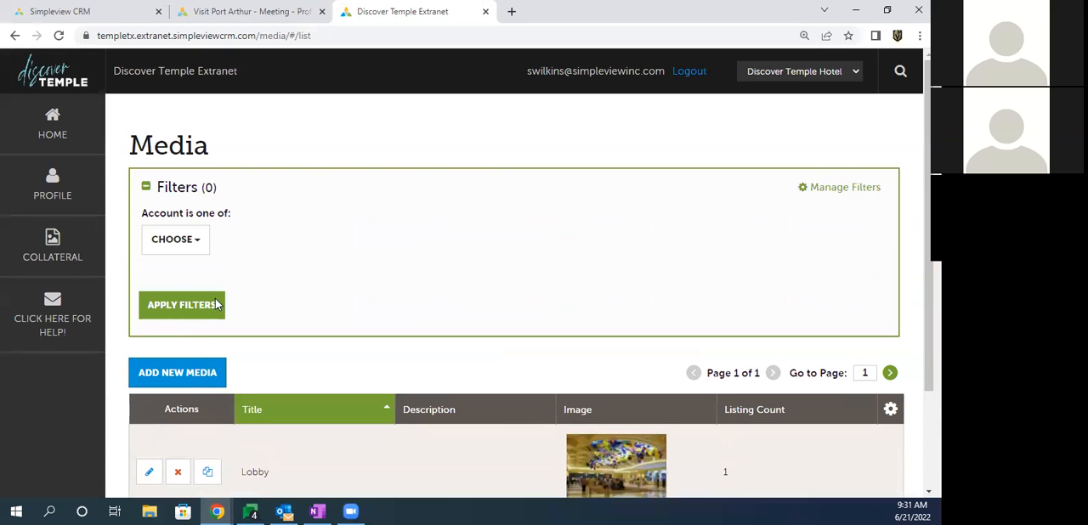
Step: Start another media record for the Discover Temple Hotel account with the title Pool and the type Image
click(187, 381)
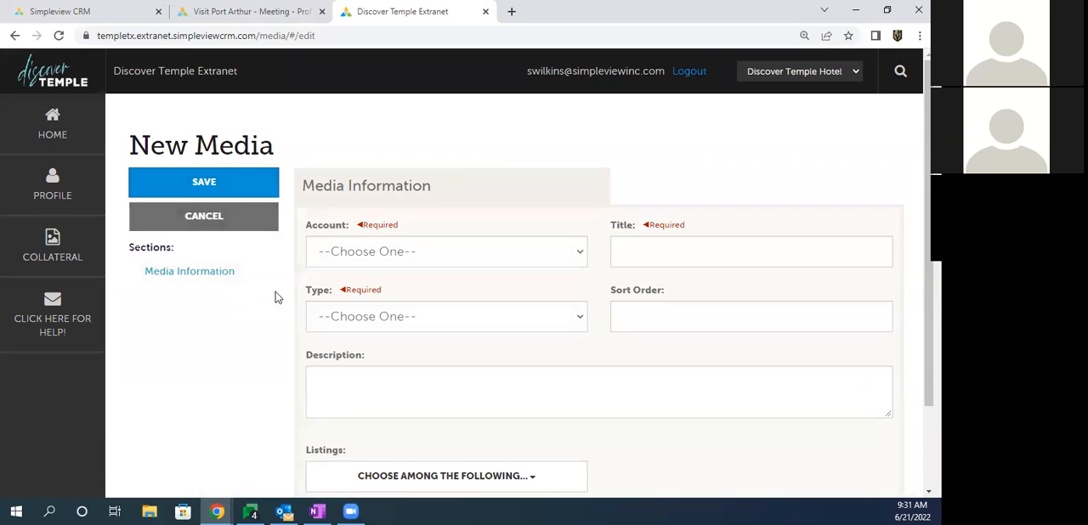
click(351, 255)
click(354, 294)
click(667, 255)
text(Pool)
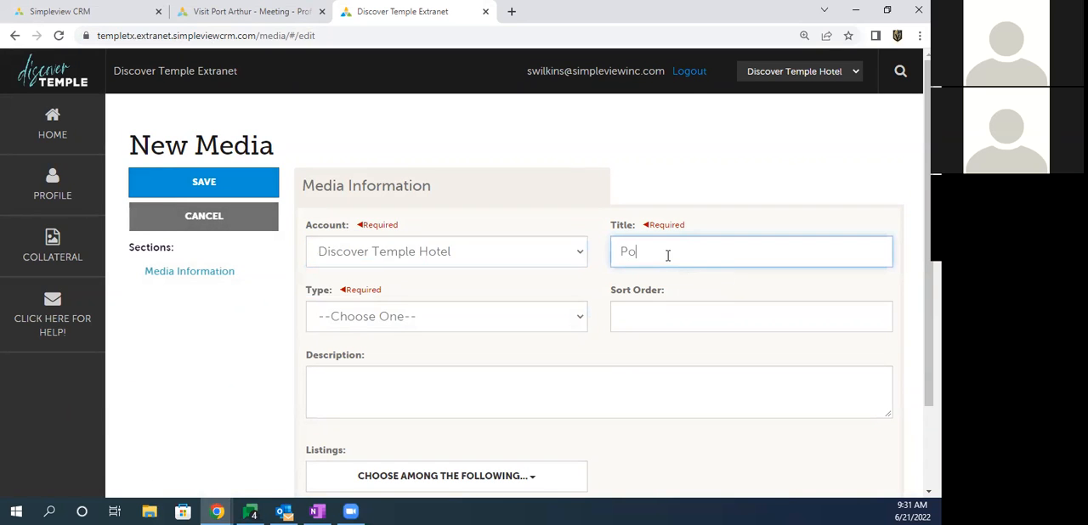
click(403, 317)
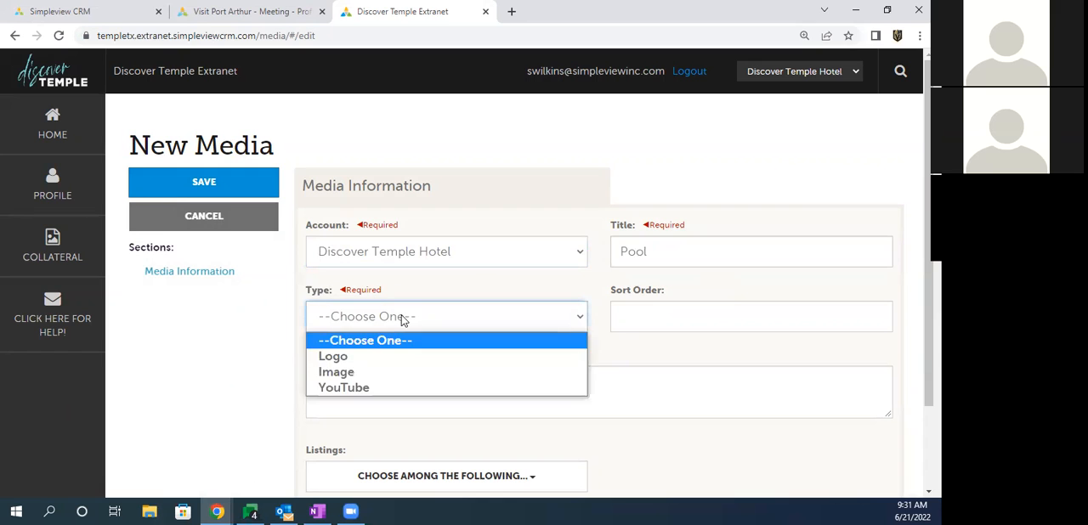
click(340, 372)
Step: Add the 3591_MemLogo_THE-PLACE building picture as the Pool record's file and save it without linking a listing
scroll(267, 357, down, 4)
click(554, 361)
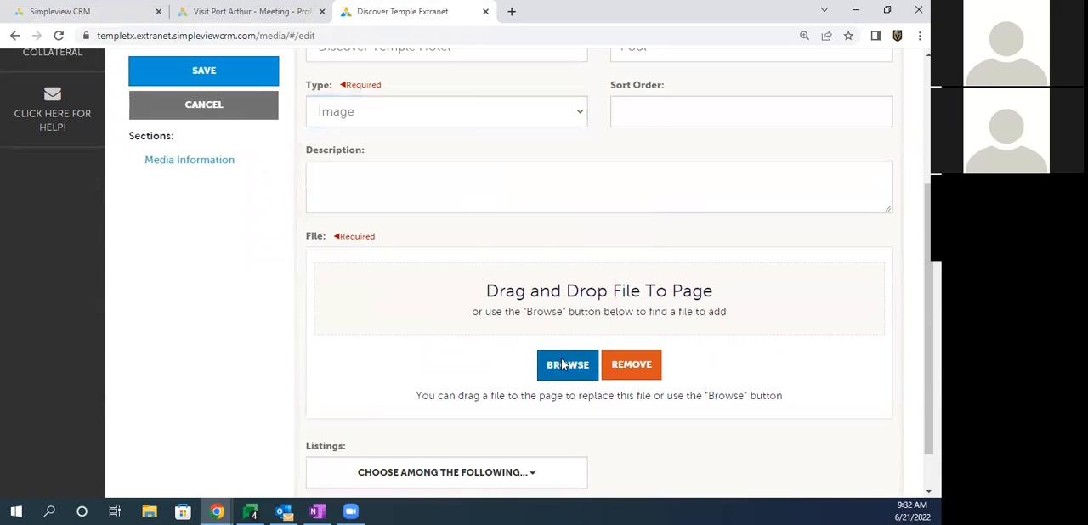
click(162, 127)
double_click(161, 127)
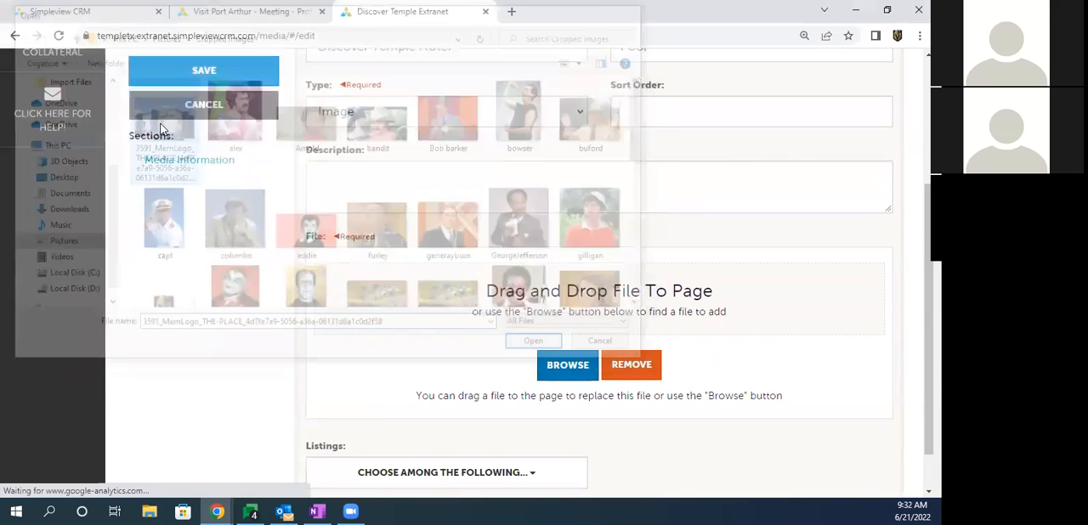
scroll(283, 299, down, 1)
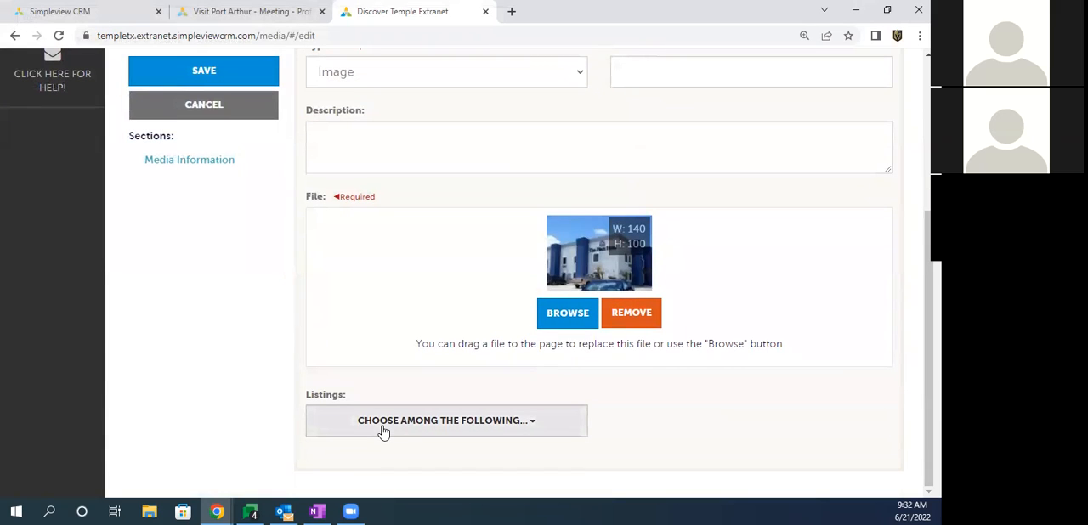
drag(311, 394, 349, 397)
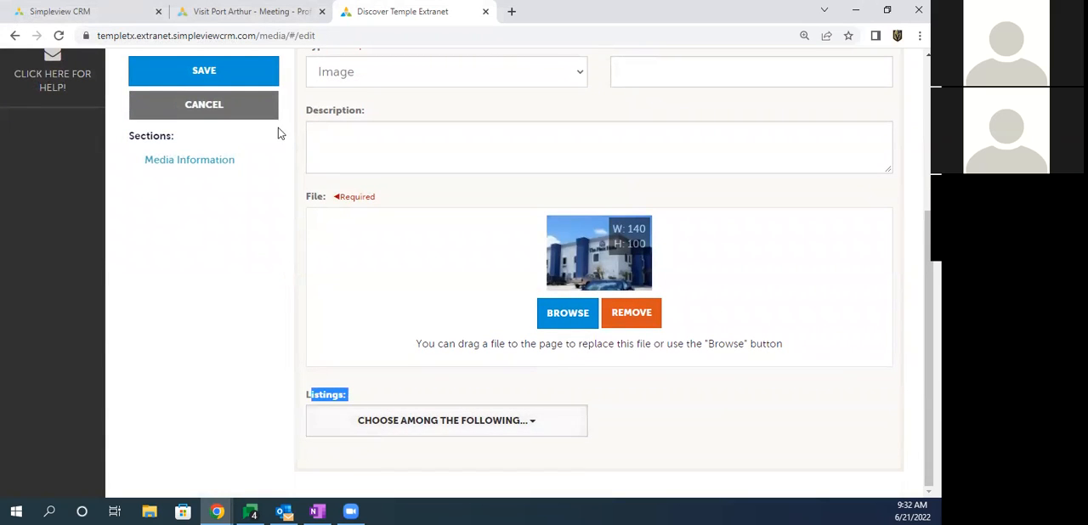
click(207, 71)
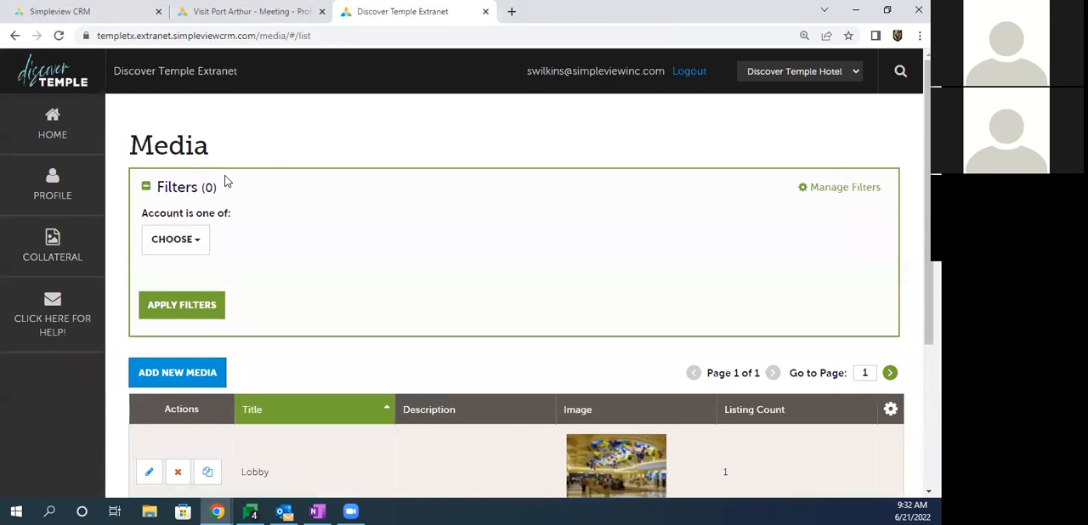
Step: Compare the Listing Count of the Lobby and Pool records in the media list
scroll(226, 178, down, 3)
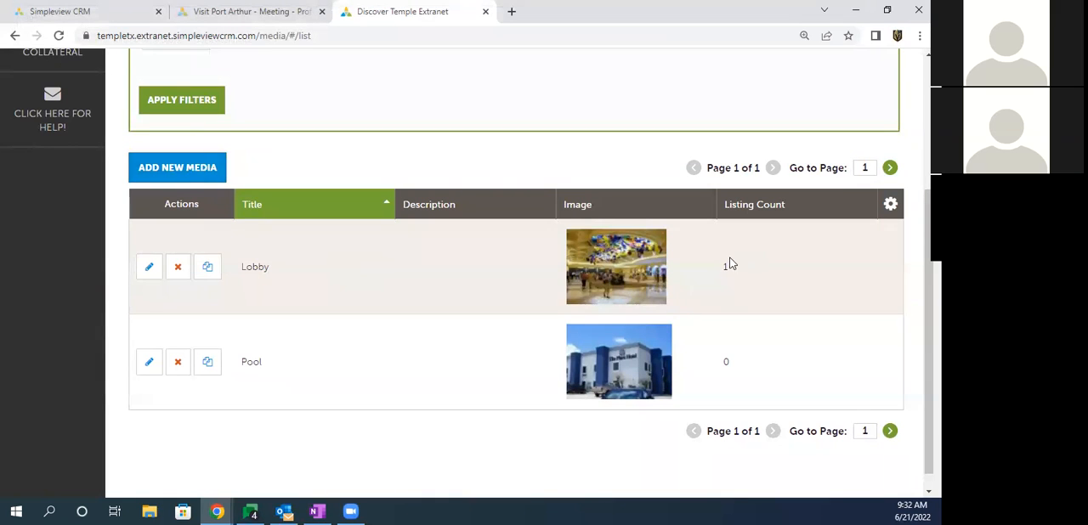
double_click(725, 266)
double_click(725, 362)
scroll(85, 238, up, 3)
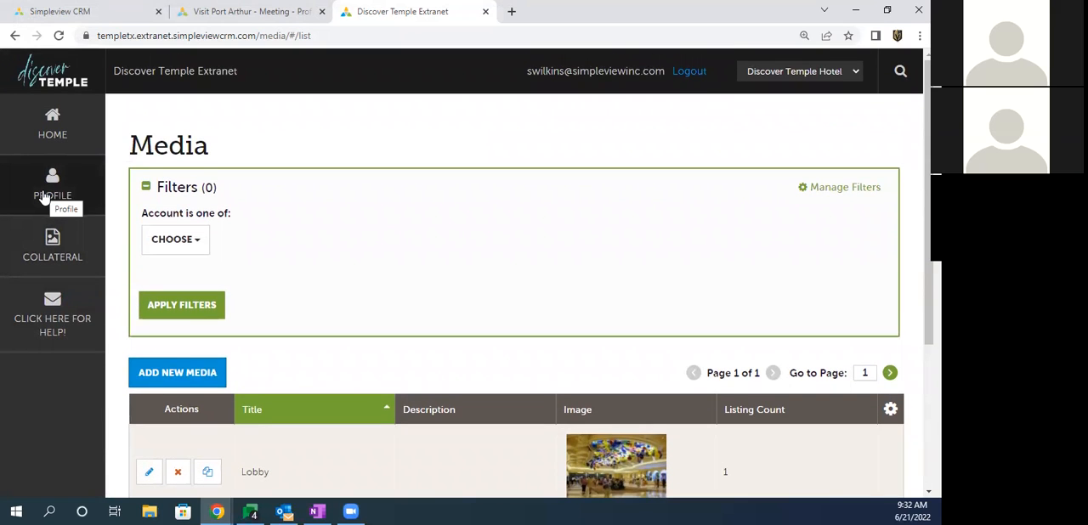
Step: Open the Discover Temple Hotel listing for editing and activate the Pool picture among its listing images
click(52, 255)
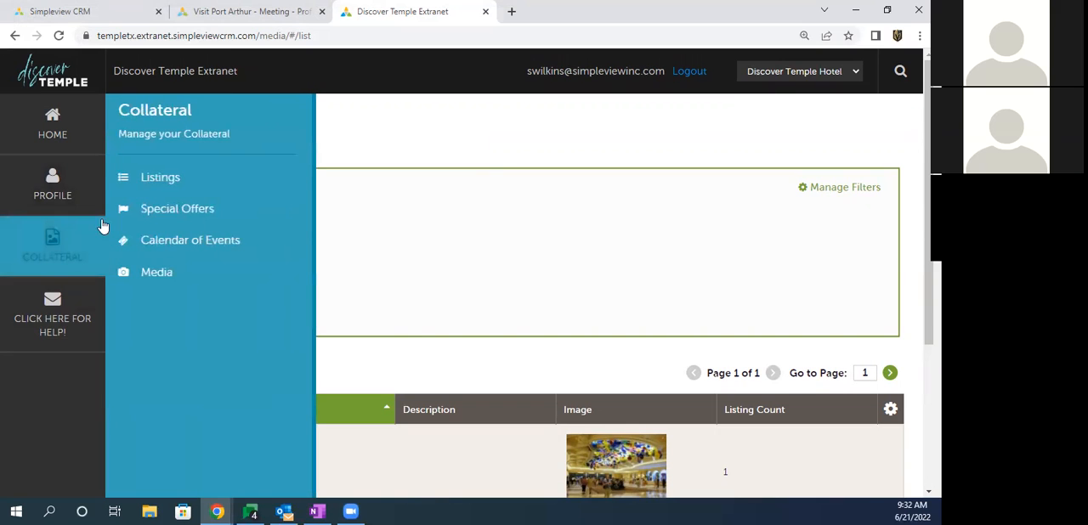
click(160, 181)
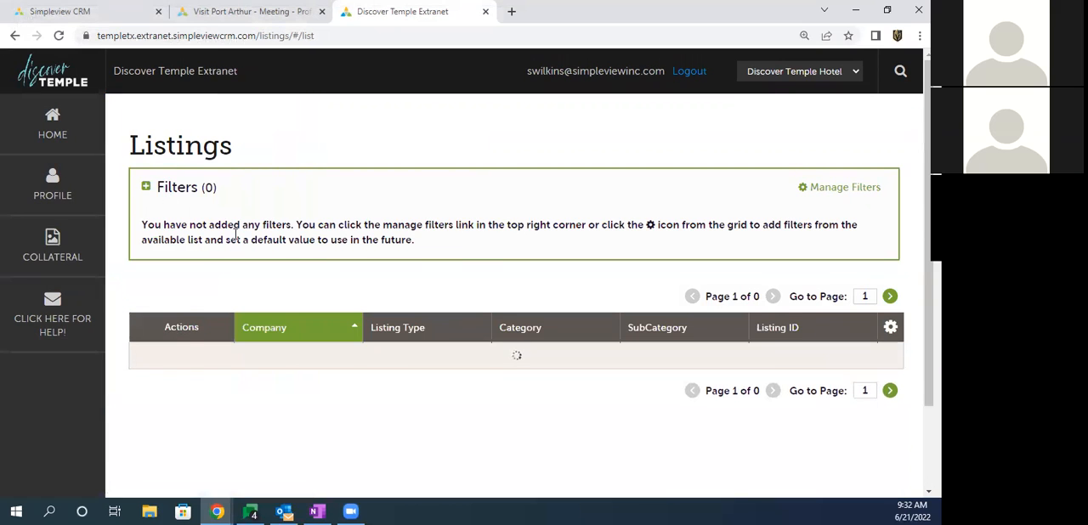
scroll(245, 238, down, 1)
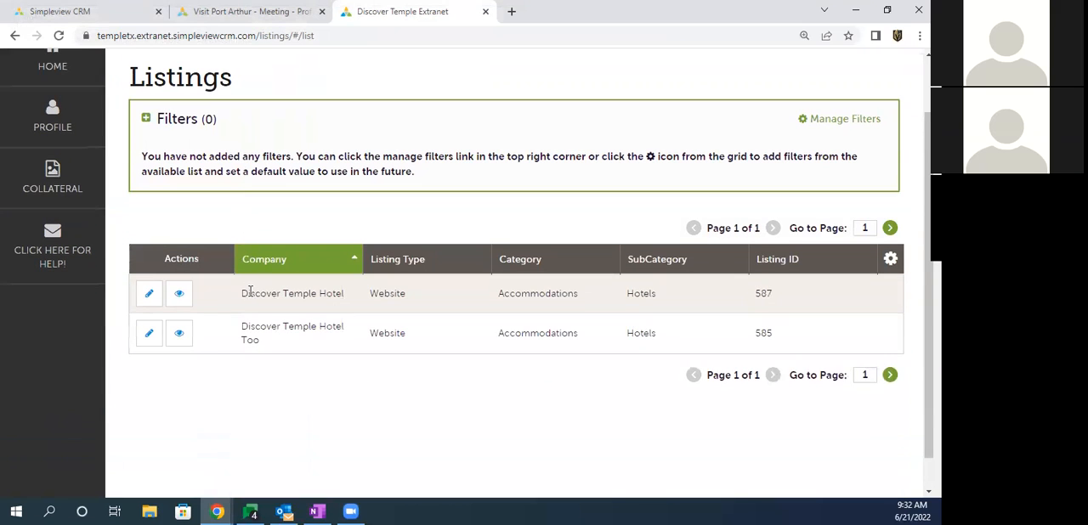
click(148, 295)
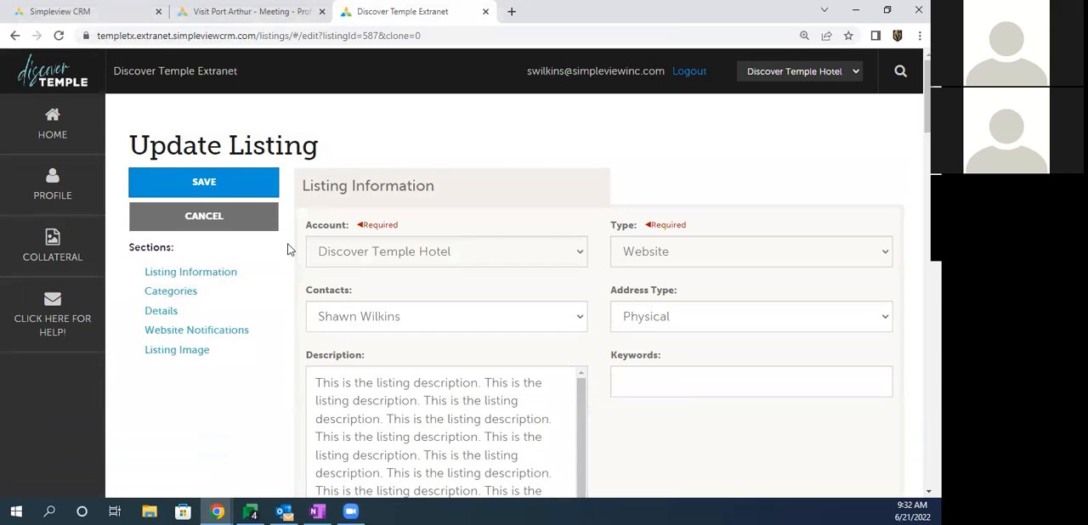
click(188, 356)
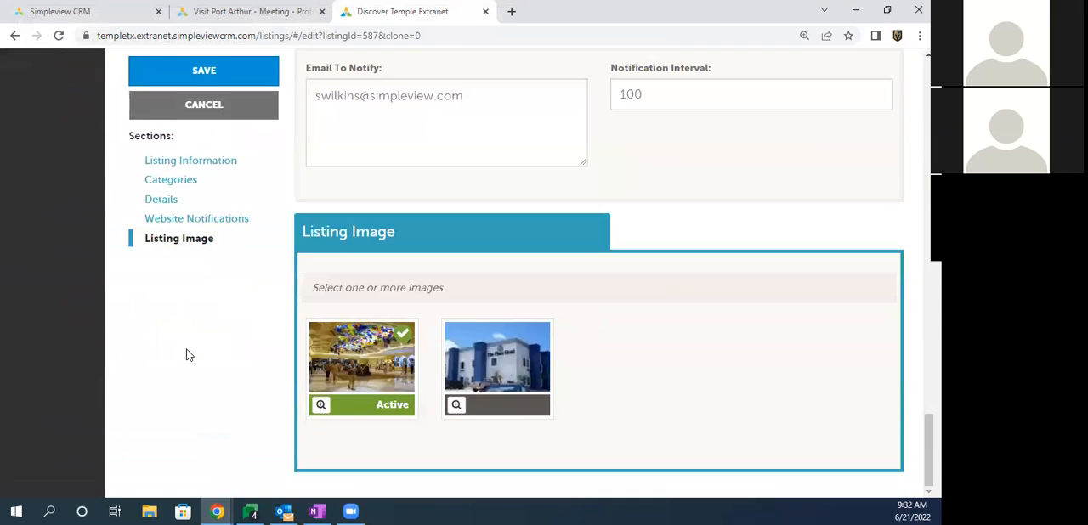
click(516, 381)
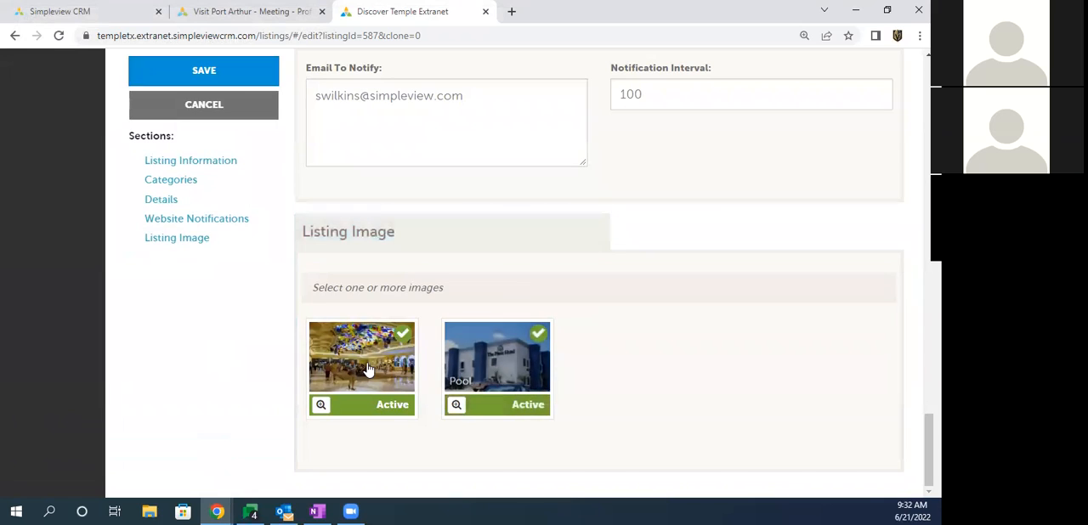
Step: Save the Discover Temple Hotel listing with both the Lobby and Pool pictures active
click(366, 368)
click(484, 364)
click(484, 364)
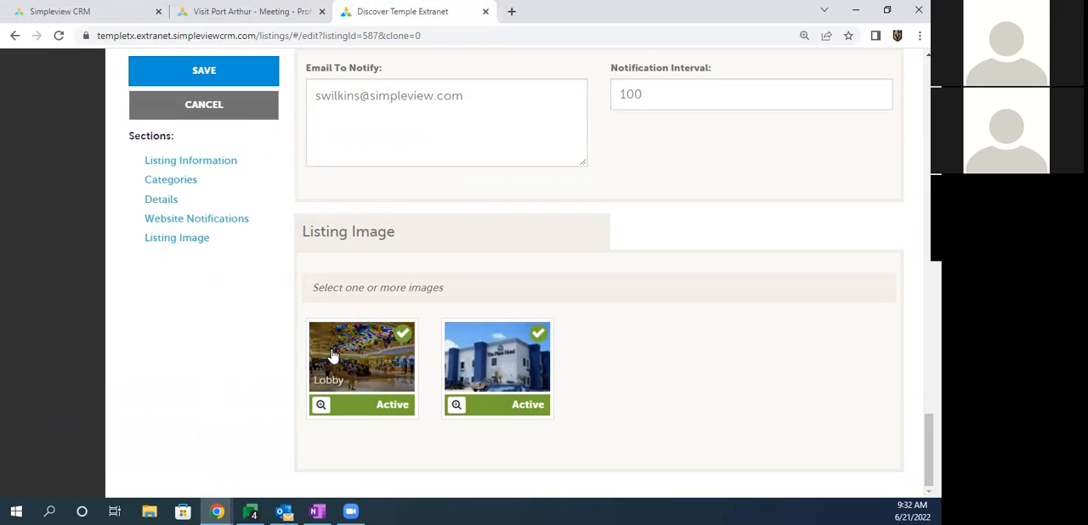
drag(364, 357, 584, 351)
drag(482, 364, 312, 359)
click(209, 72)
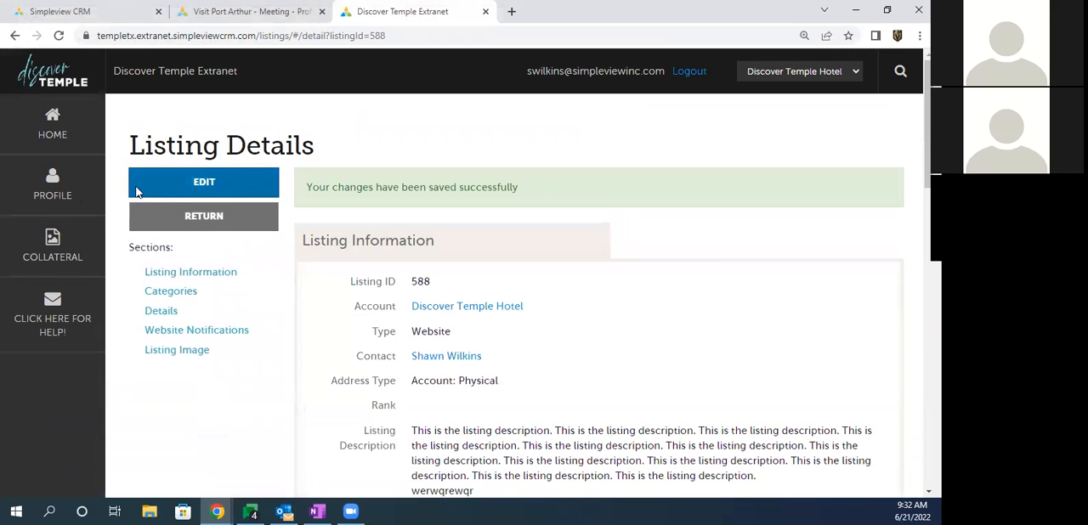
Step: Start a new special offer in Collateral for the Discover Temple Hotel account
click(56, 246)
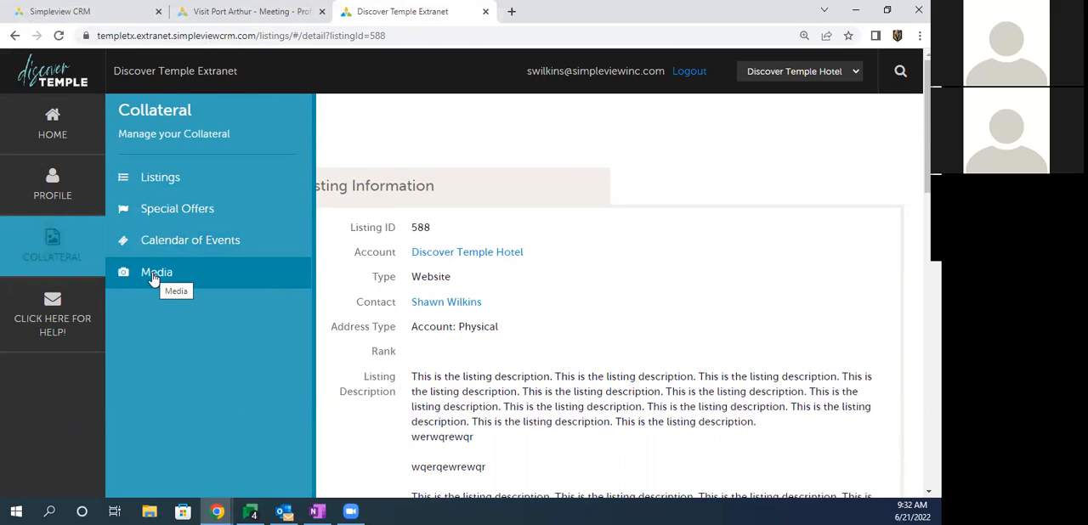
click(168, 216)
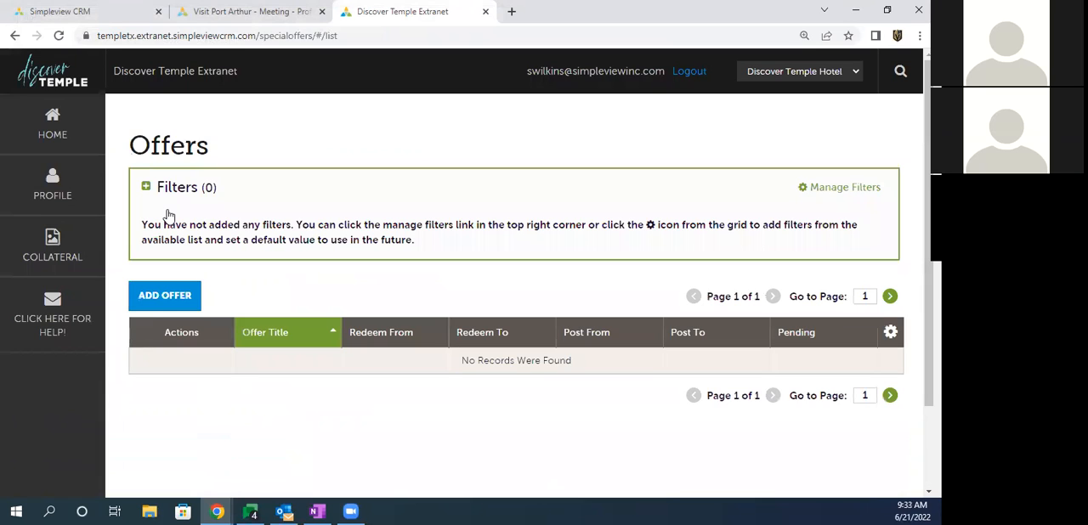
click(77, 243)
click(173, 302)
click(343, 254)
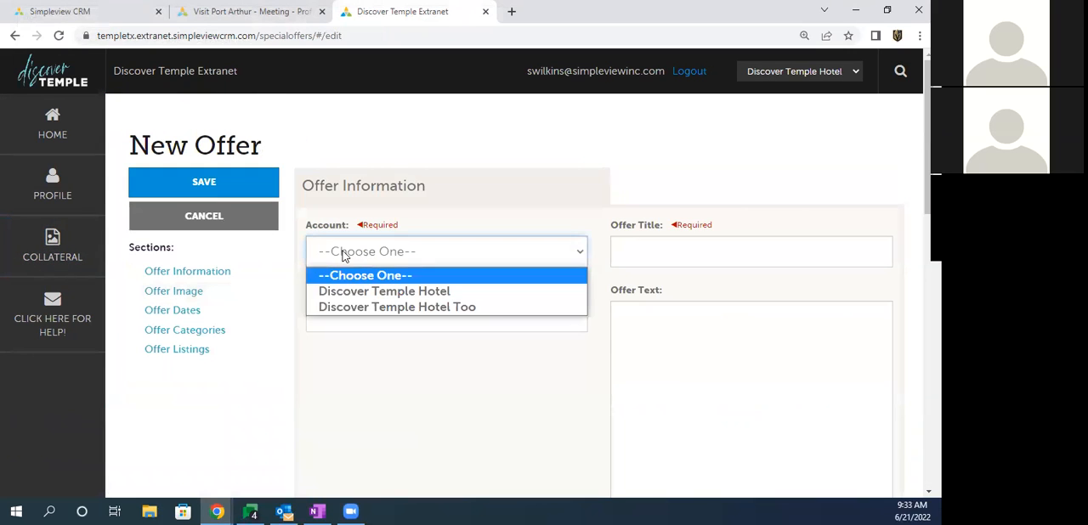
click(381, 292)
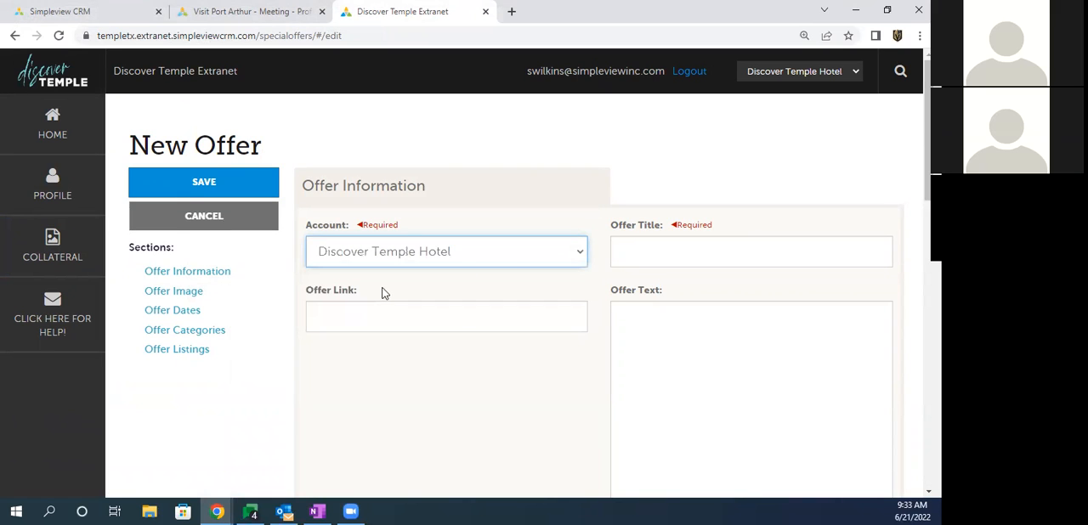
click(626, 253)
click(706, 292)
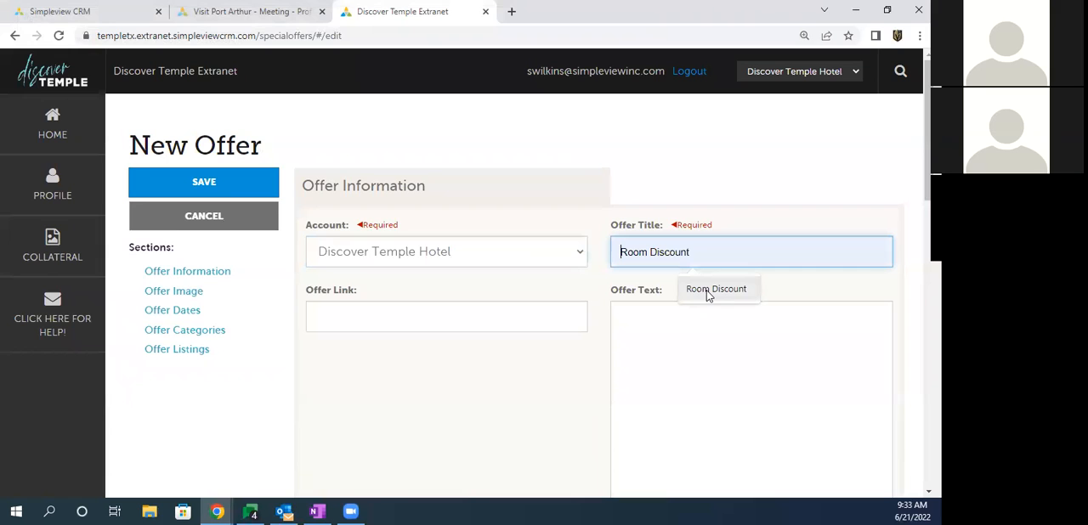
click(333, 321)
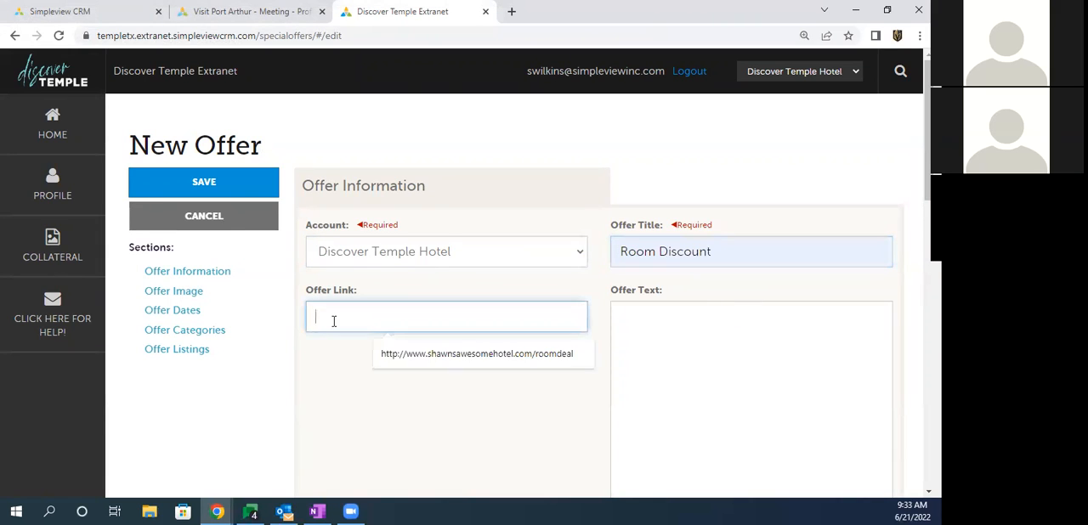
click(454, 354)
drag(544, 316, 592, 318)
Step: Enter the offer text "Discounted rooms for the month of July."
click(642, 324)
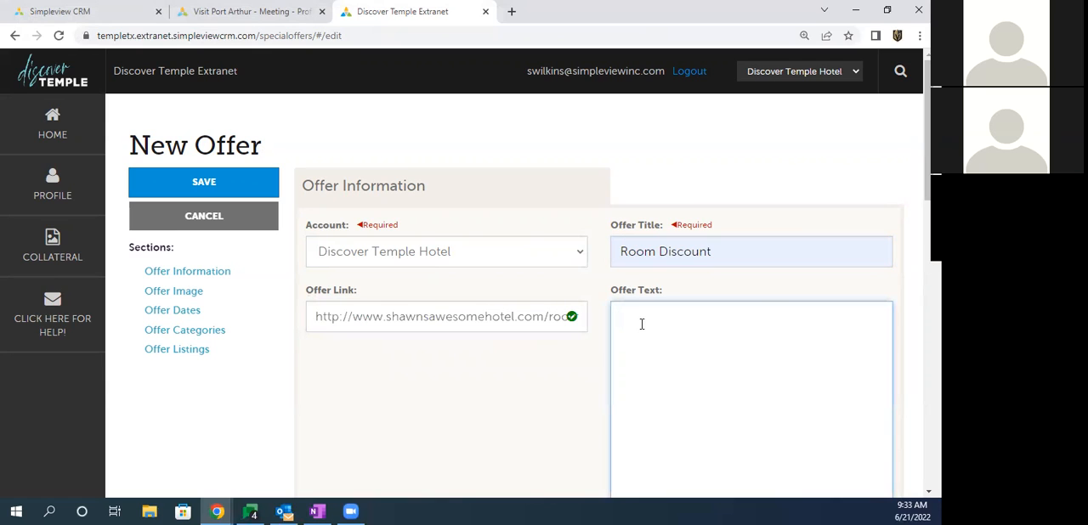
text(Discounted rooms for the month of July.)
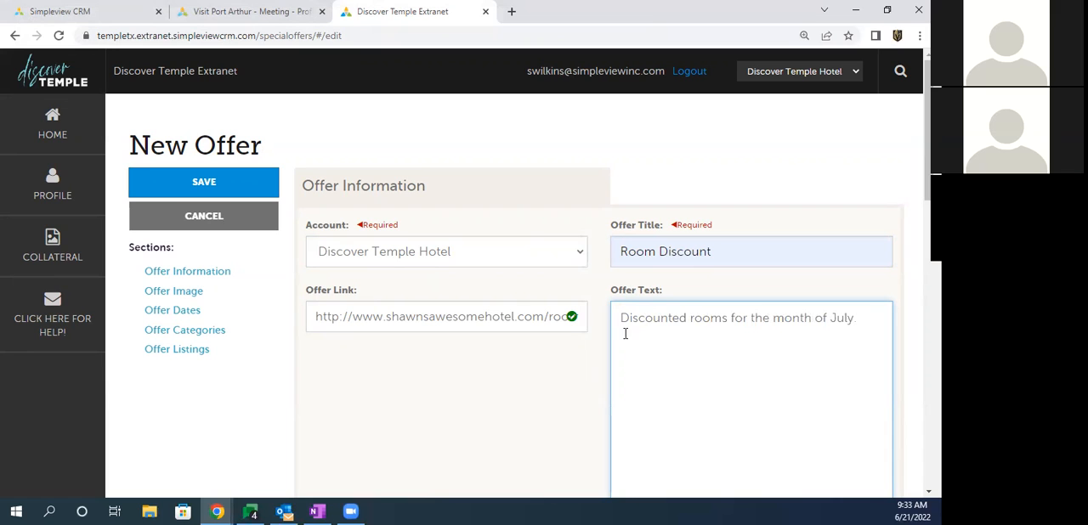
Step: Choose the Lobby picture as the offer's image
scroll(423, 319, down, 5)
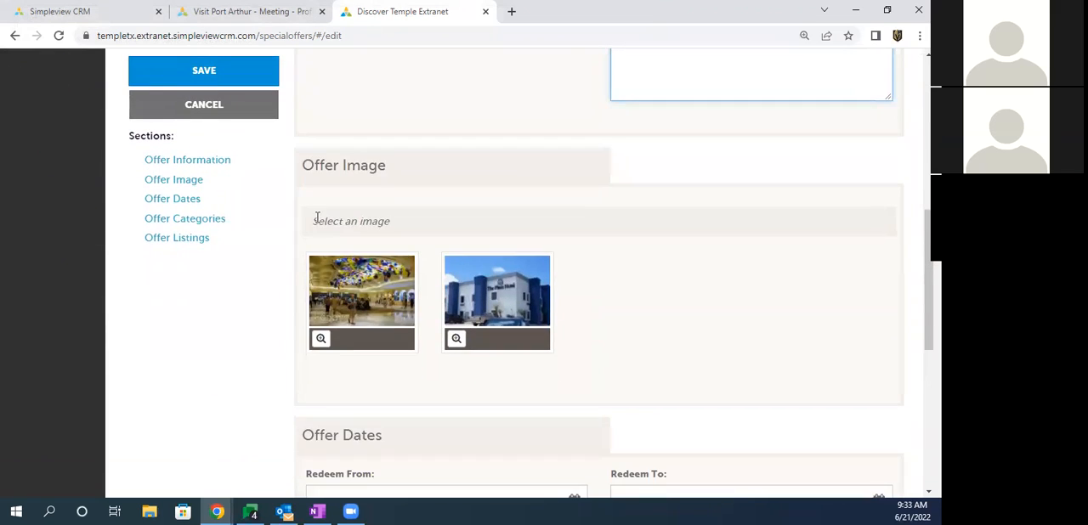
drag(317, 219, 384, 220)
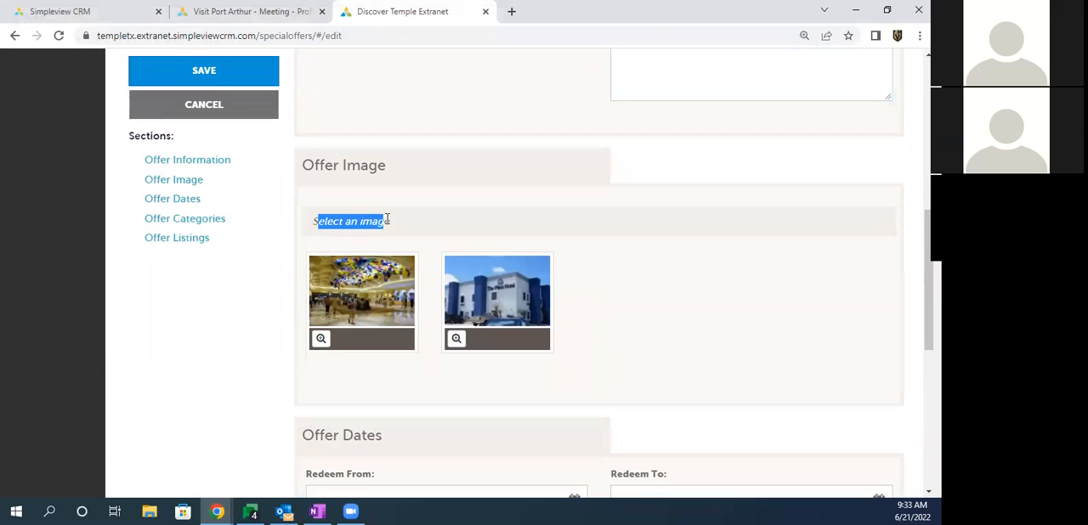
click(352, 296)
click(477, 294)
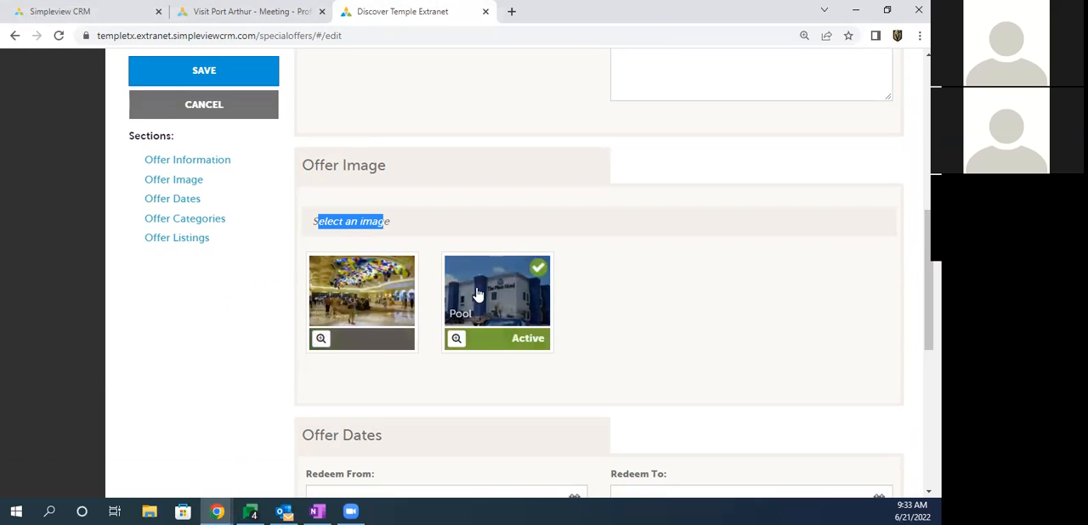
click(356, 291)
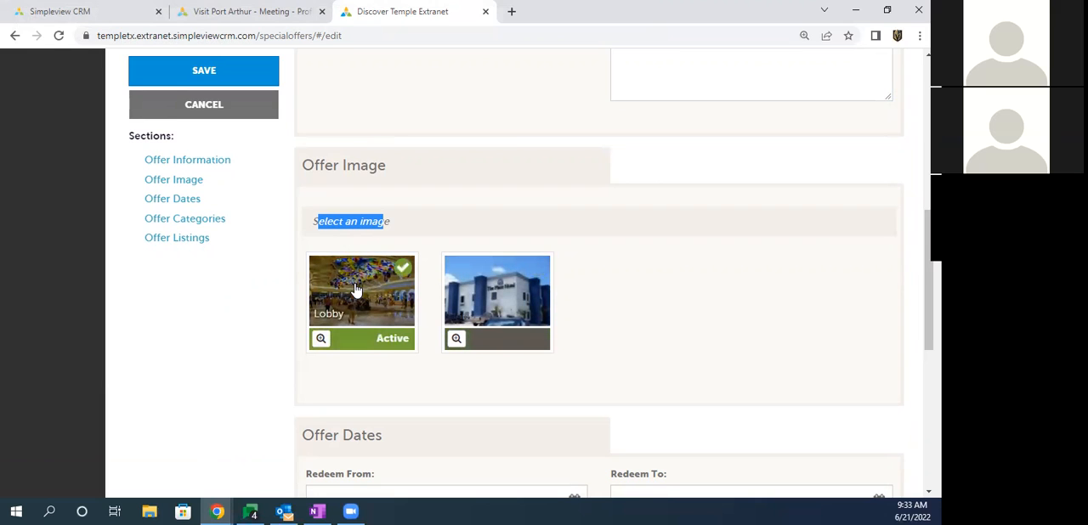
Step: Set the offer's redemption period from 07/01/2022 to 07/31/2022
scroll(253, 289, down, 2)
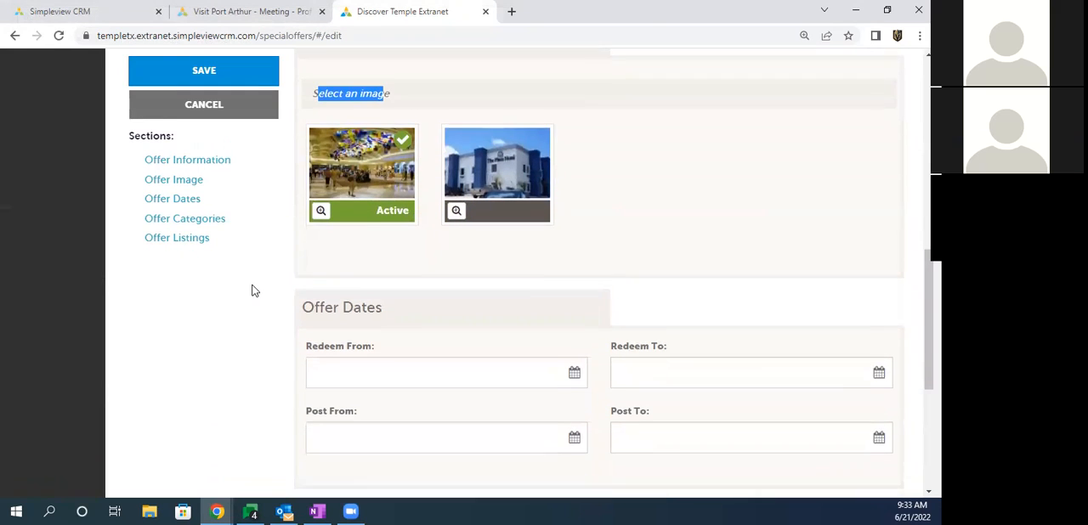
drag(310, 342, 370, 339)
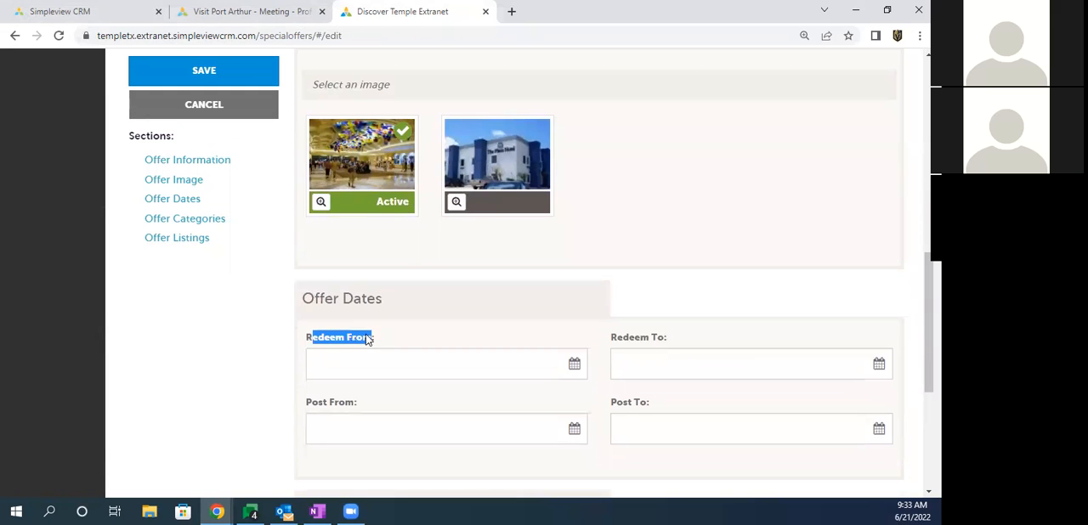
scroll(272, 306, down, 3)
scroll(267, 303, up, 1)
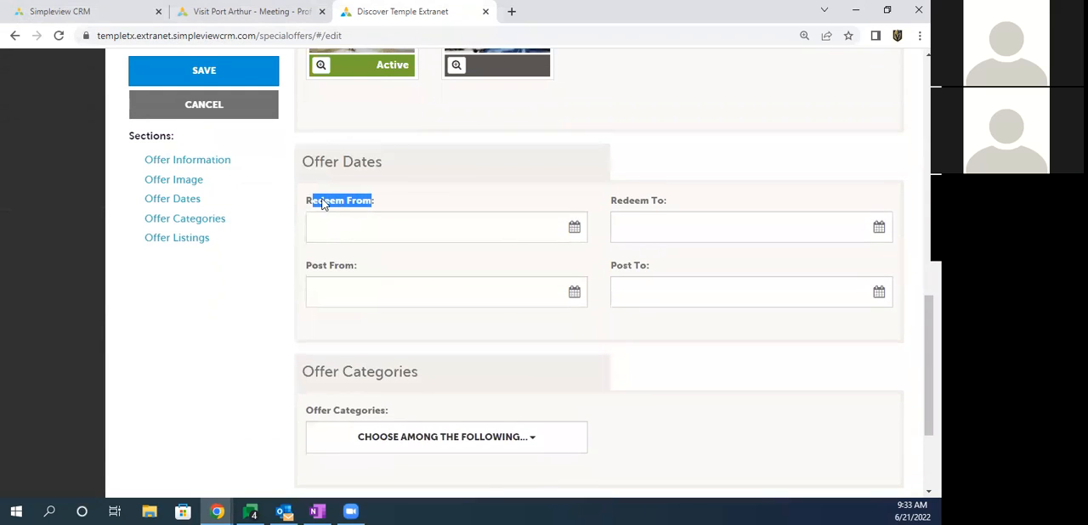
click(326, 225)
click(479, 261)
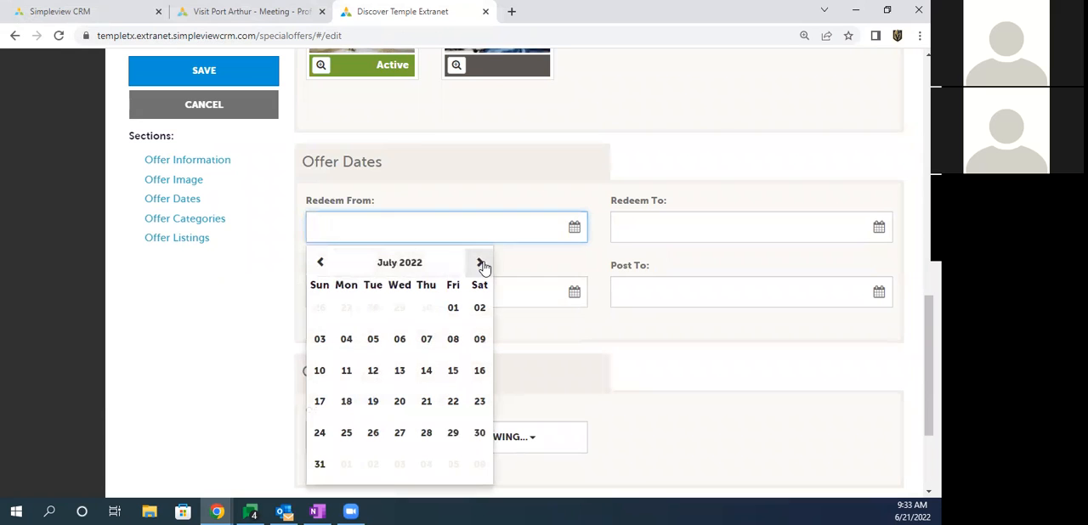
click(453, 308)
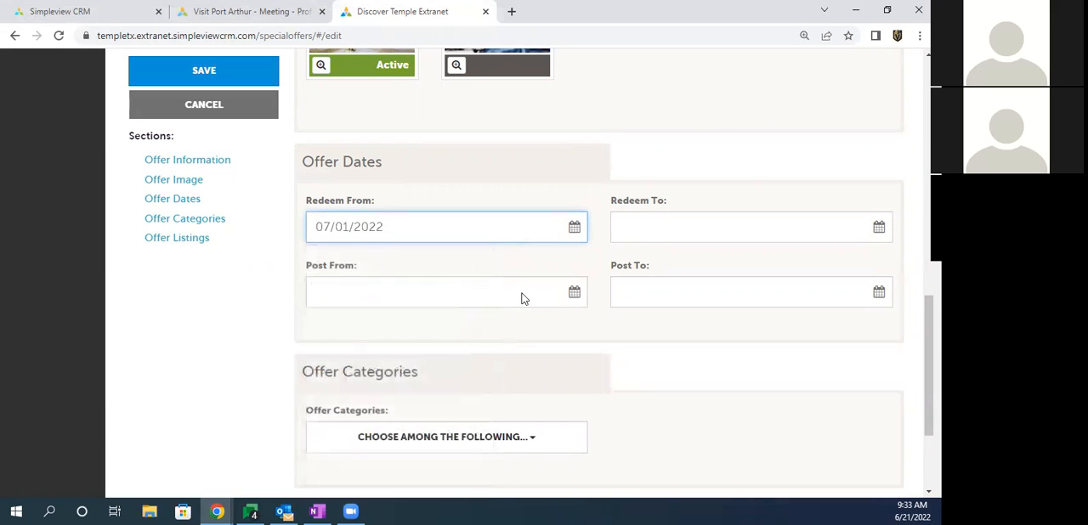
click(636, 225)
click(783, 265)
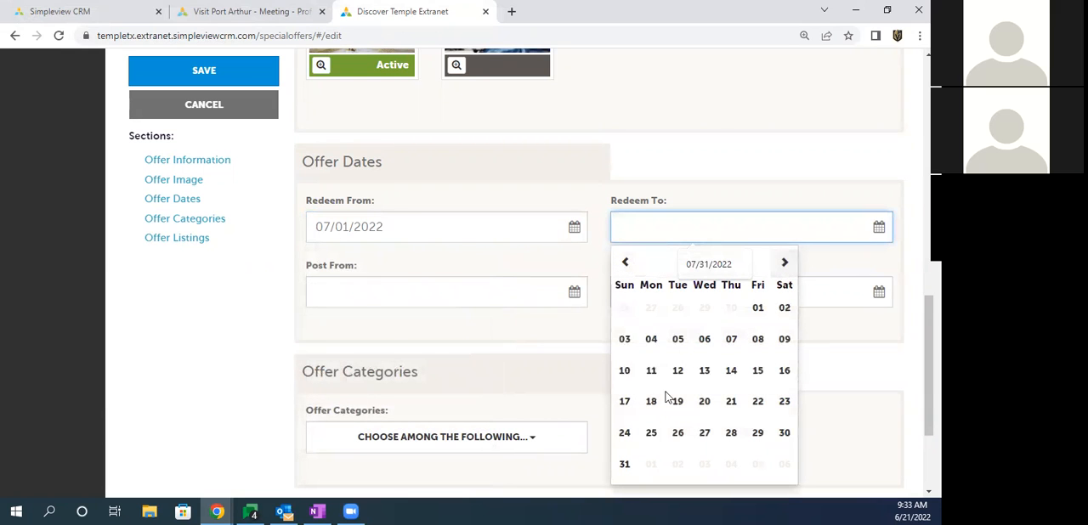
click(623, 466)
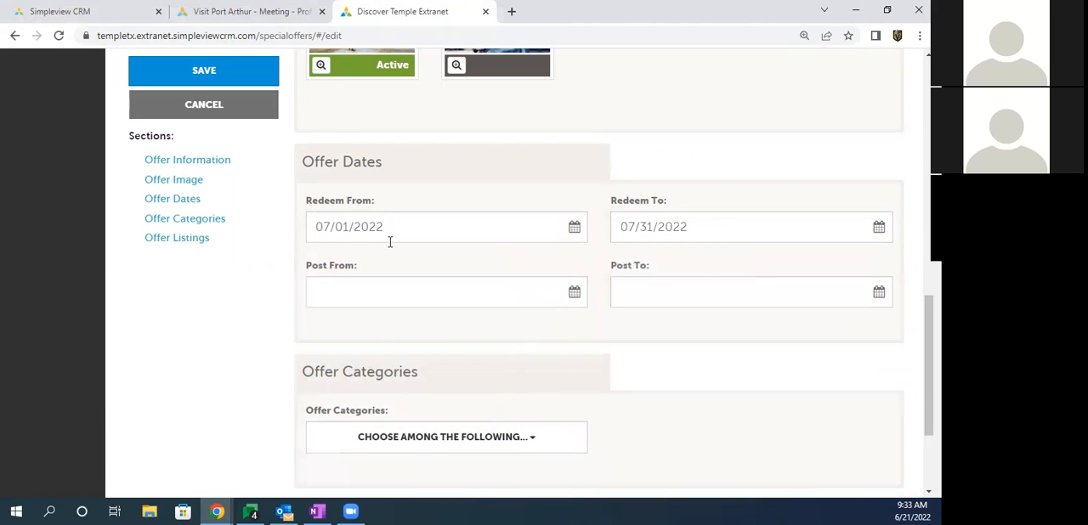
Step: Set the offer's posting period from 06/21/2022 to 07/31/2022
click(359, 292)
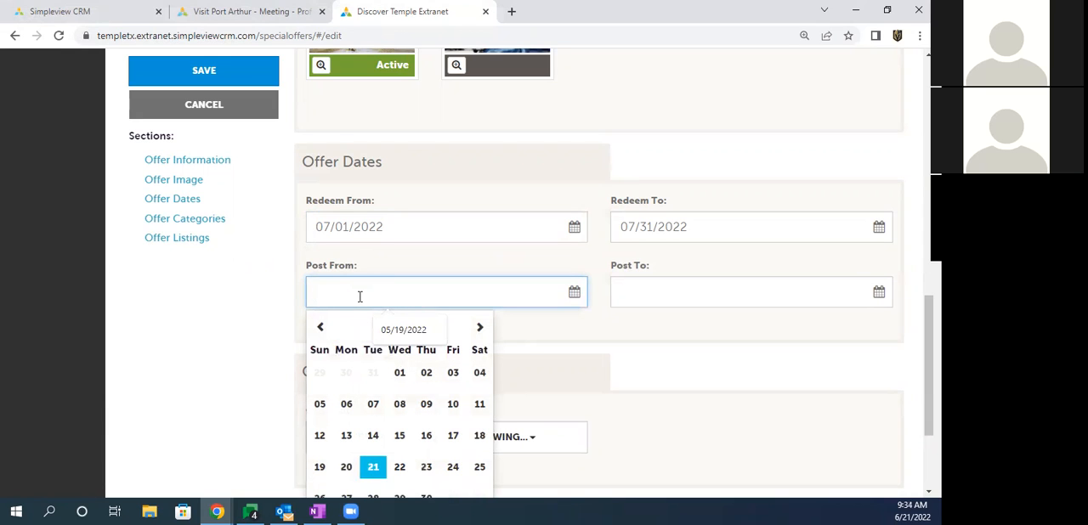
click(375, 470)
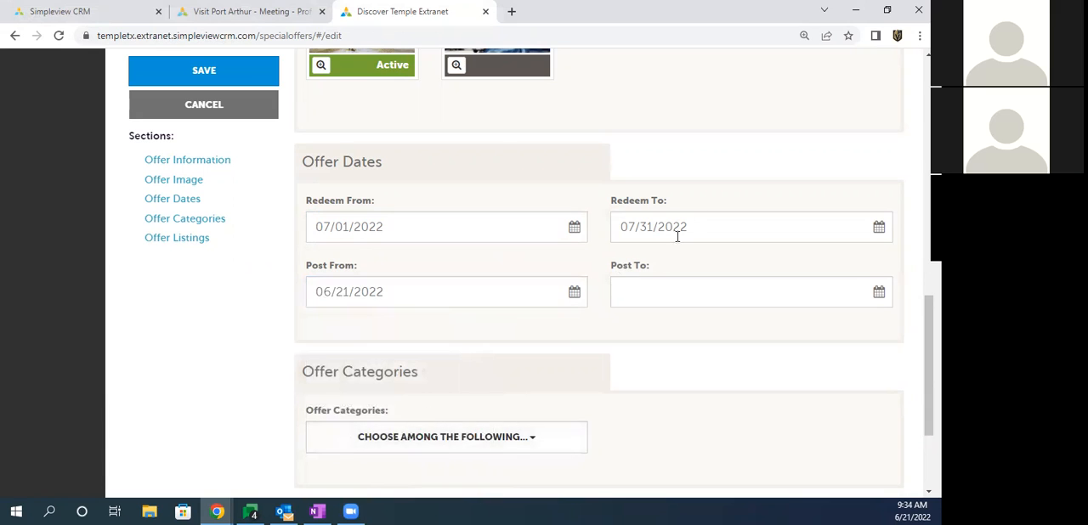
mouse_move(636, 282)
mouse_down()
mouse_move(639, 271)
mouse_move(652, 292)
mouse_up()
click(653, 292)
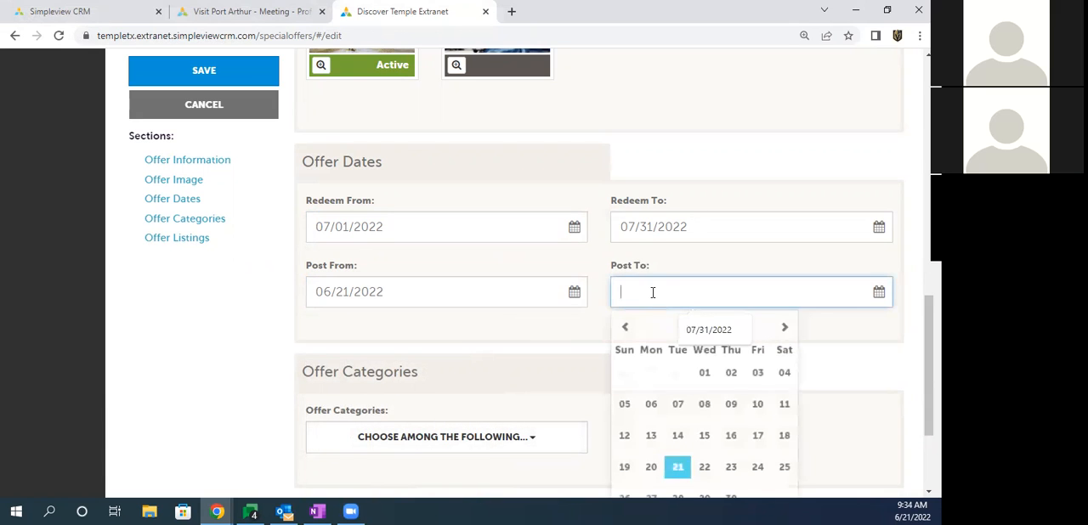
click(784, 329)
scroll(680, 327, down, 1)
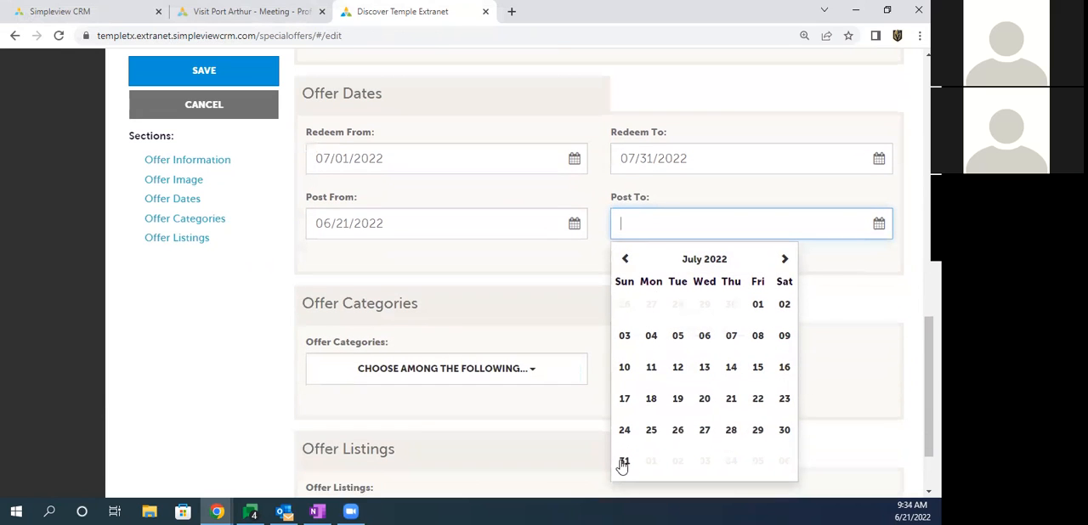
click(625, 464)
drag(313, 198, 356, 198)
drag(617, 197, 647, 198)
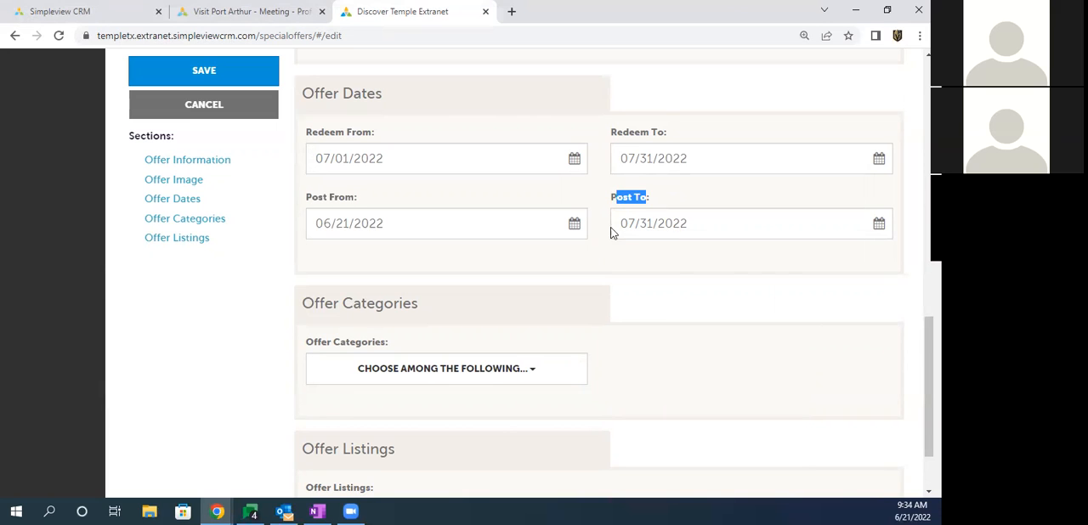
drag(622, 222, 692, 224)
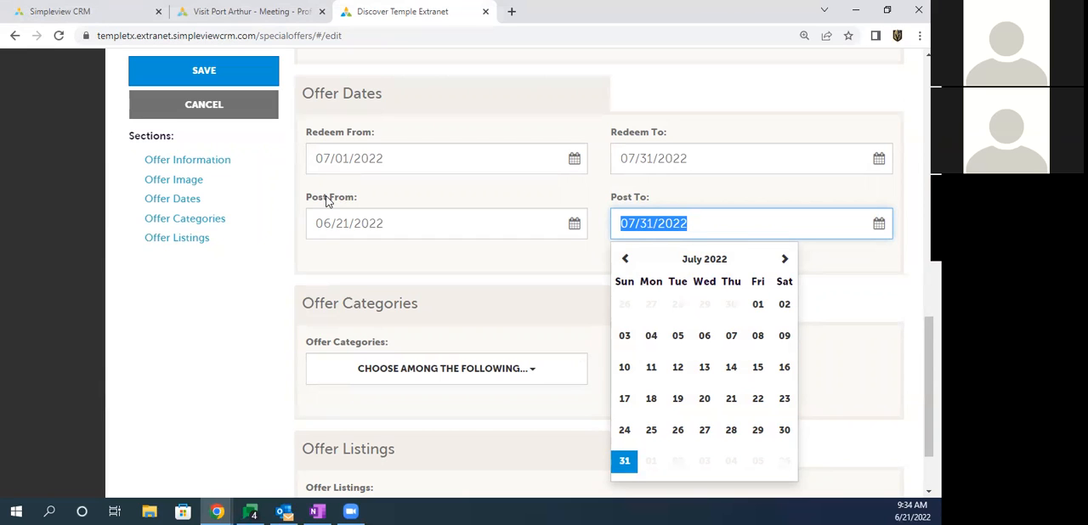
click(262, 303)
Step: Assign only the Lodging category to the offer
scroll(264, 301, down, 2)
drag(308, 249, 393, 250)
click(394, 277)
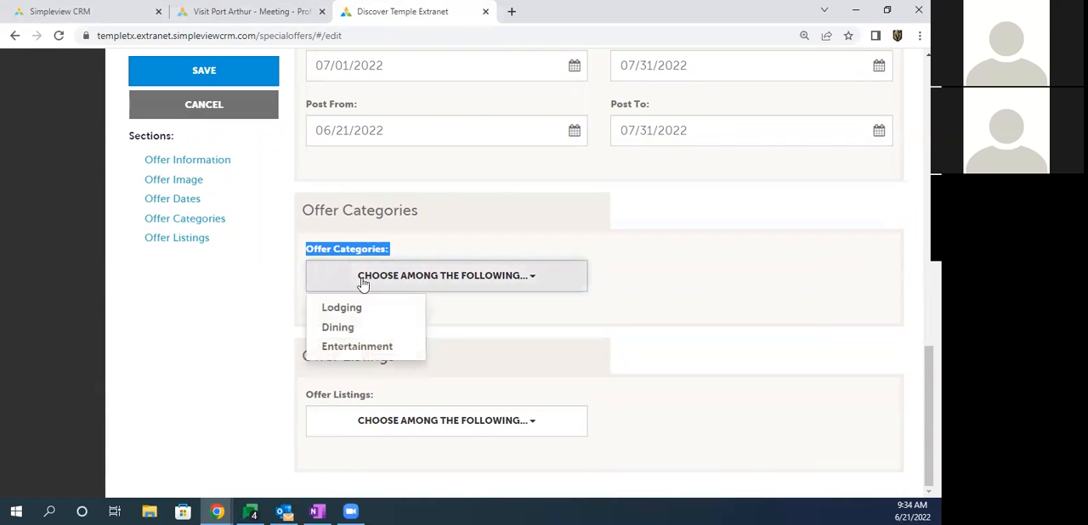
click(349, 310)
click(350, 328)
click(350, 329)
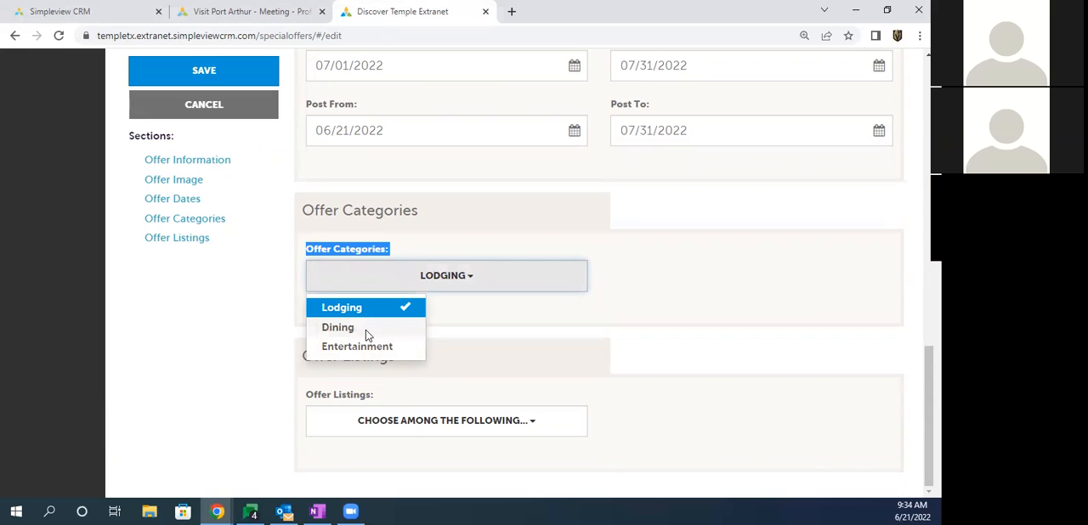
click(272, 317)
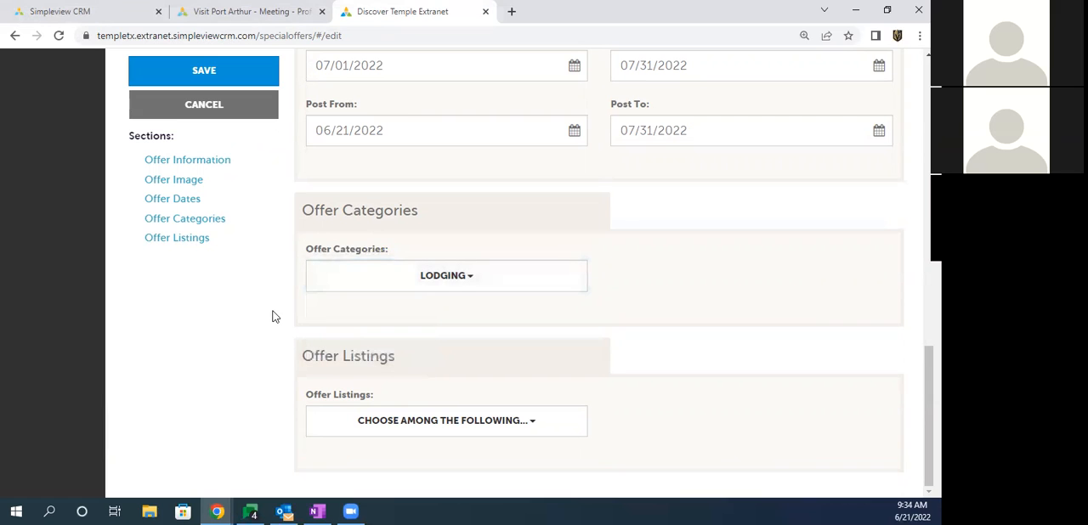
Step: Open the choices of listings that can be linked to the offer
drag(309, 396, 382, 398)
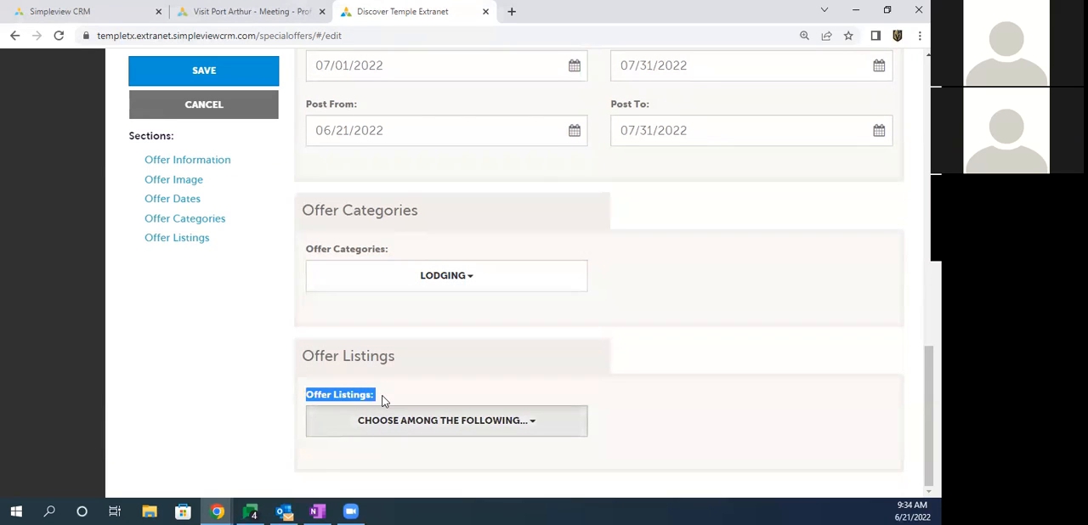
click(392, 425)
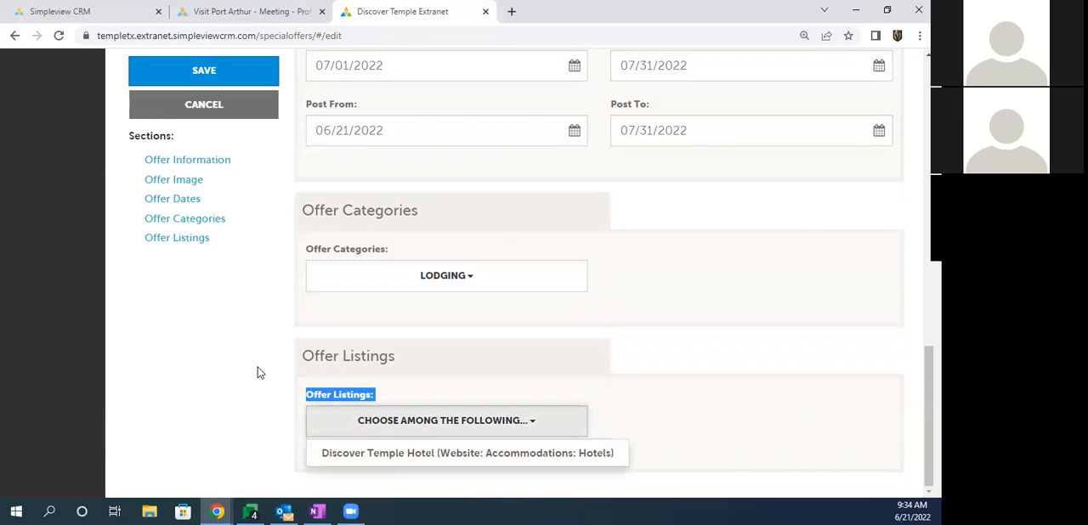
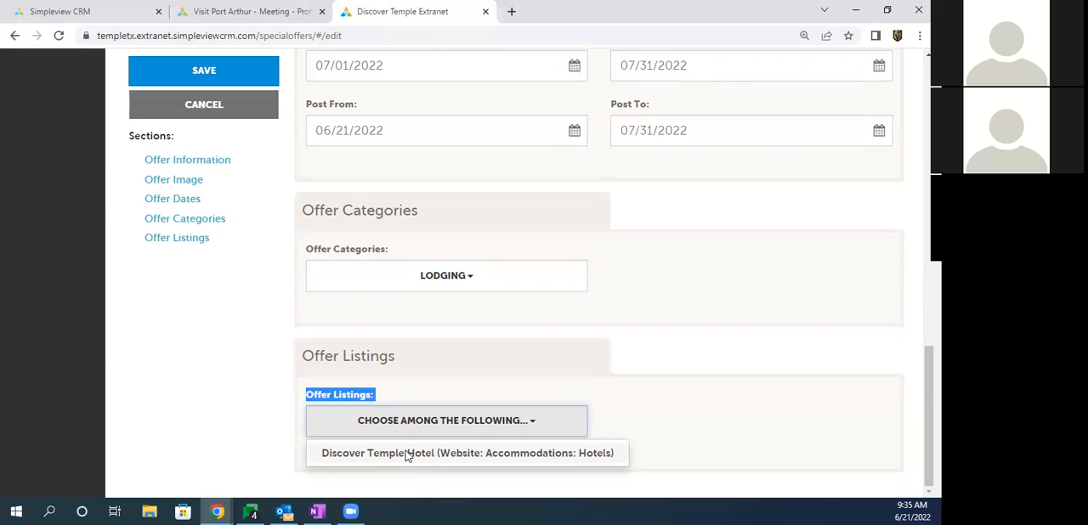
Step: Link the Discover Temple Hotel listing under Website: Accommodations: Hotels to the offer and save the offer
click(408, 455)
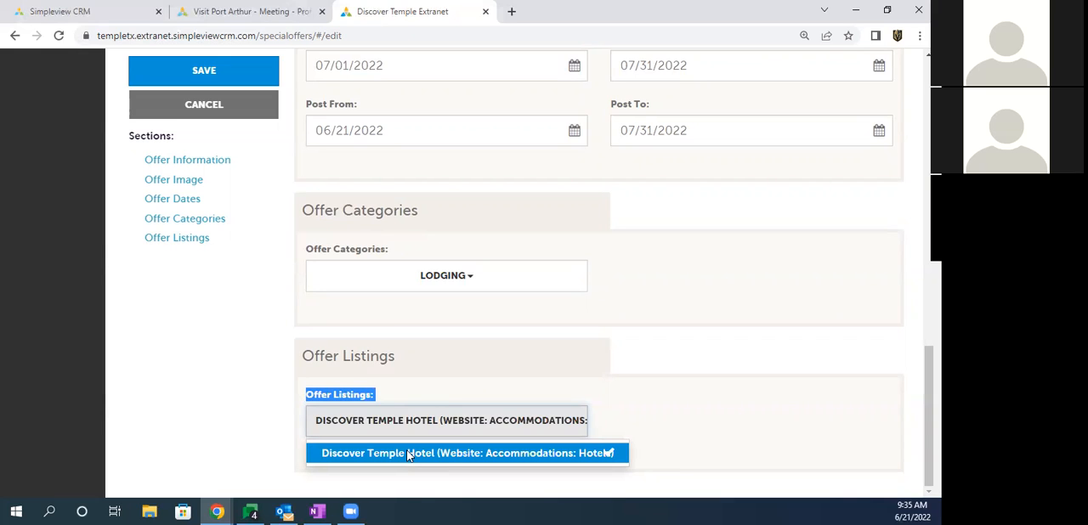
drag(292, 360, 359, 358)
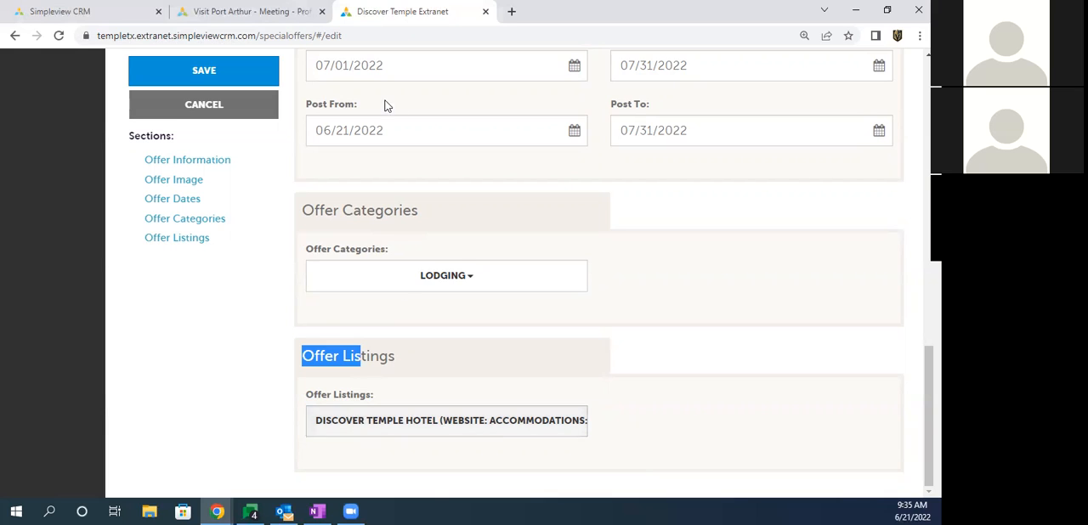
drag(318, 105, 357, 104)
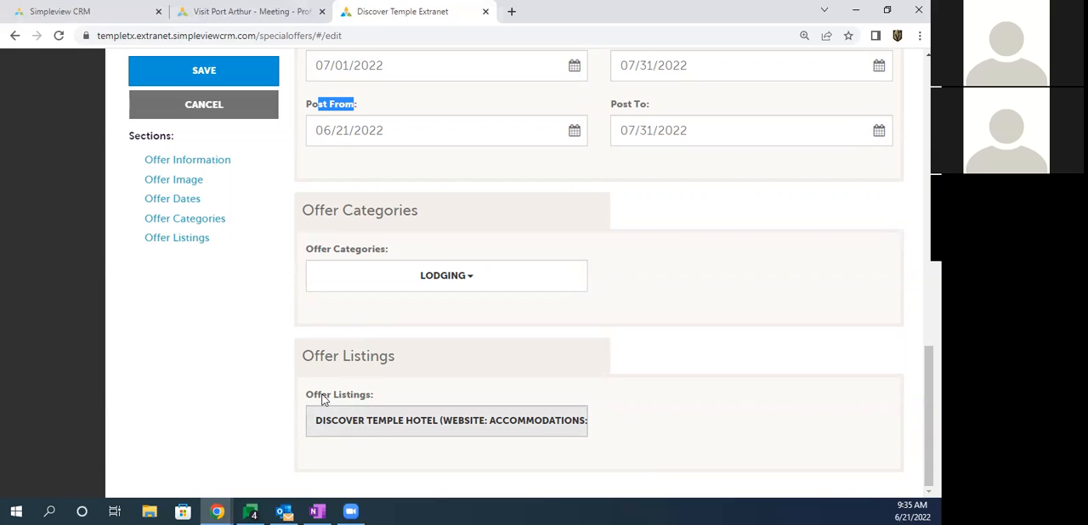
click(199, 79)
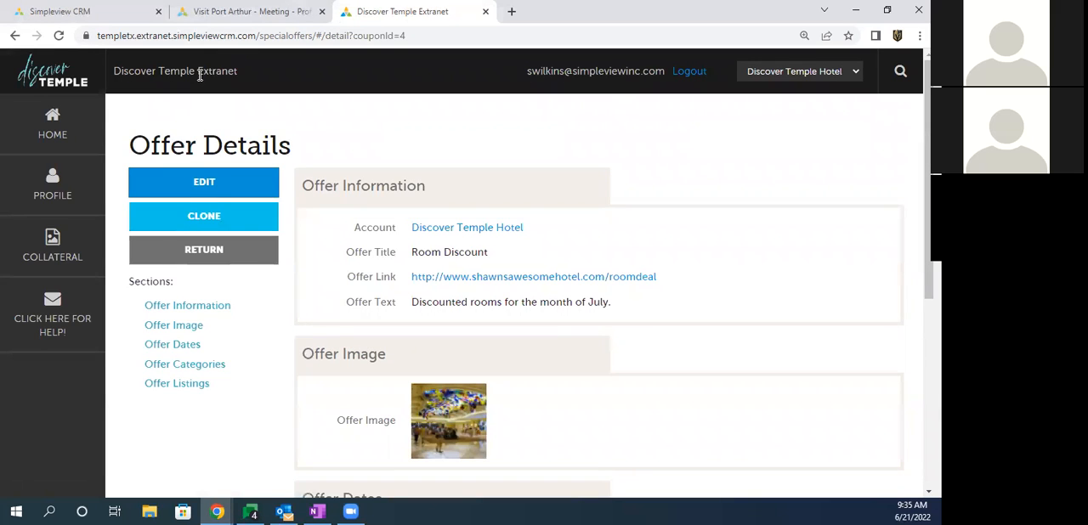
drag(160, 144, 260, 146)
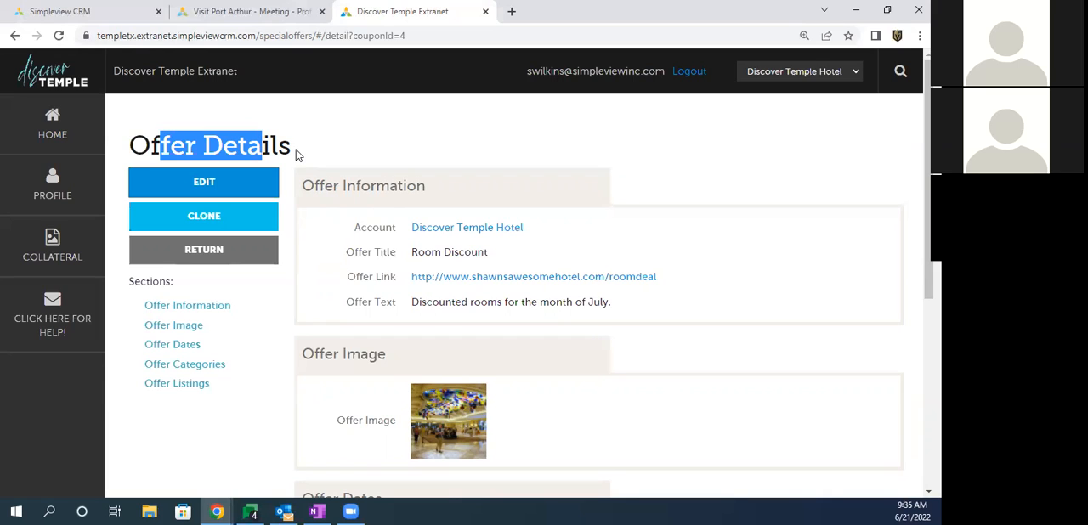
Step: Go to the Calendar of Events in Collateral and start a new event
click(47, 245)
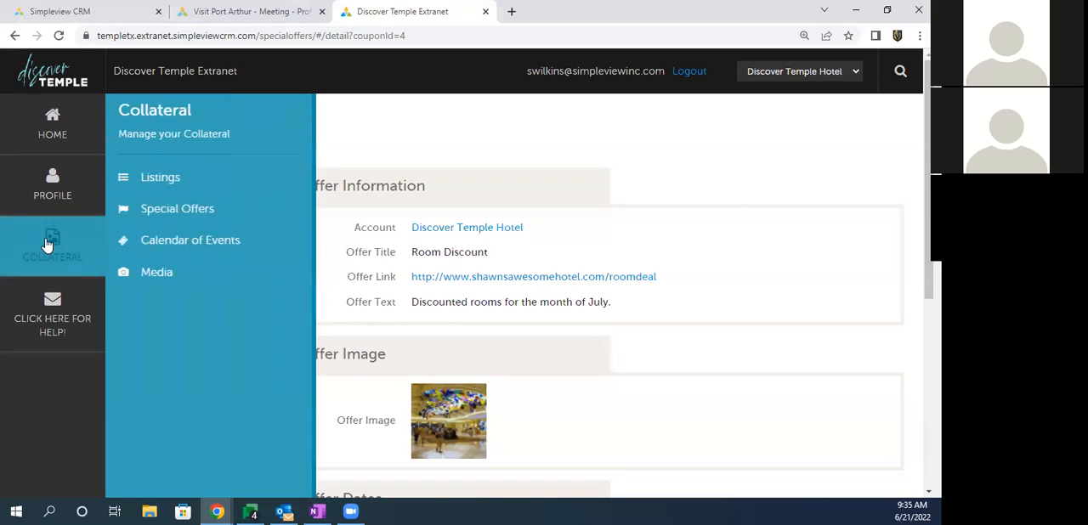
click(167, 247)
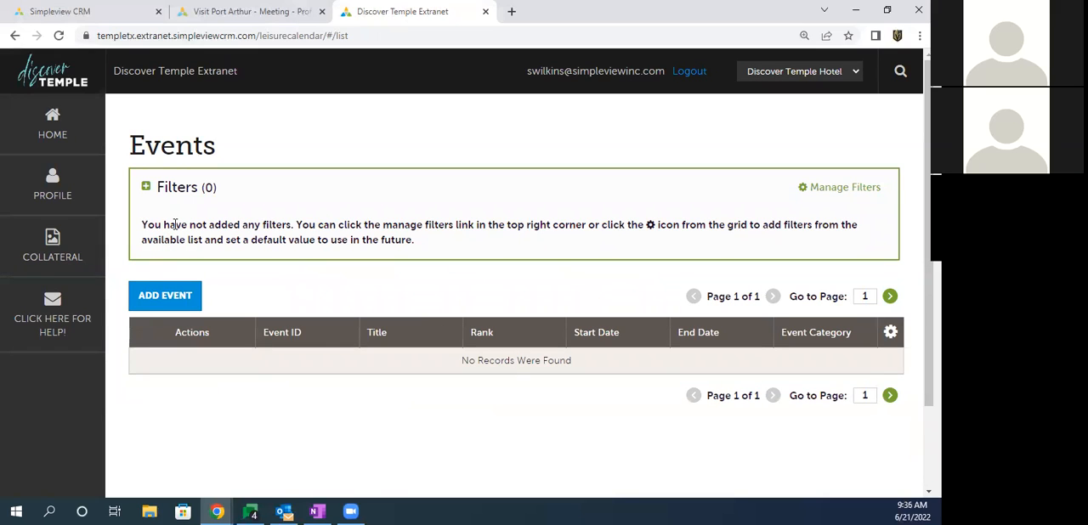
drag(174, 226, 298, 242)
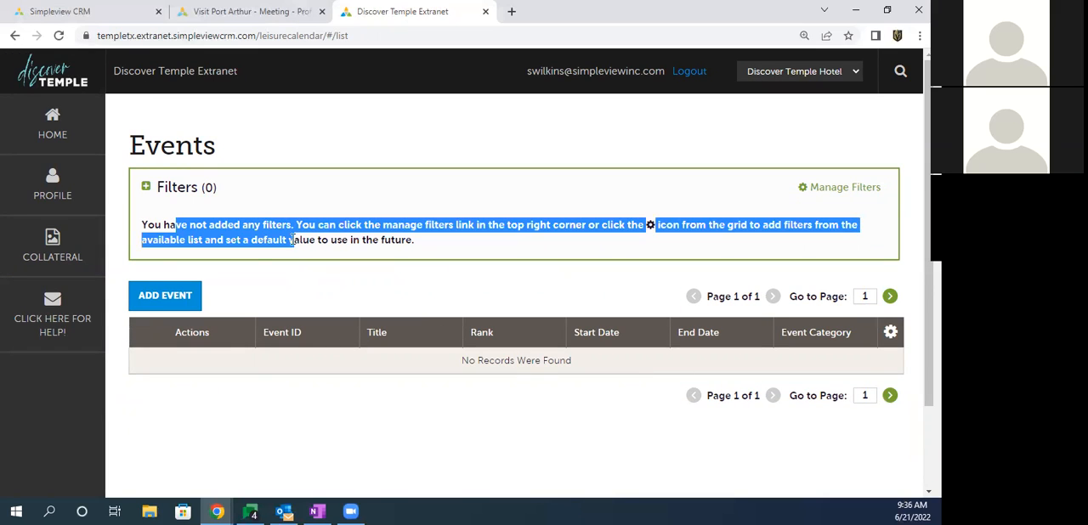
click(147, 304)
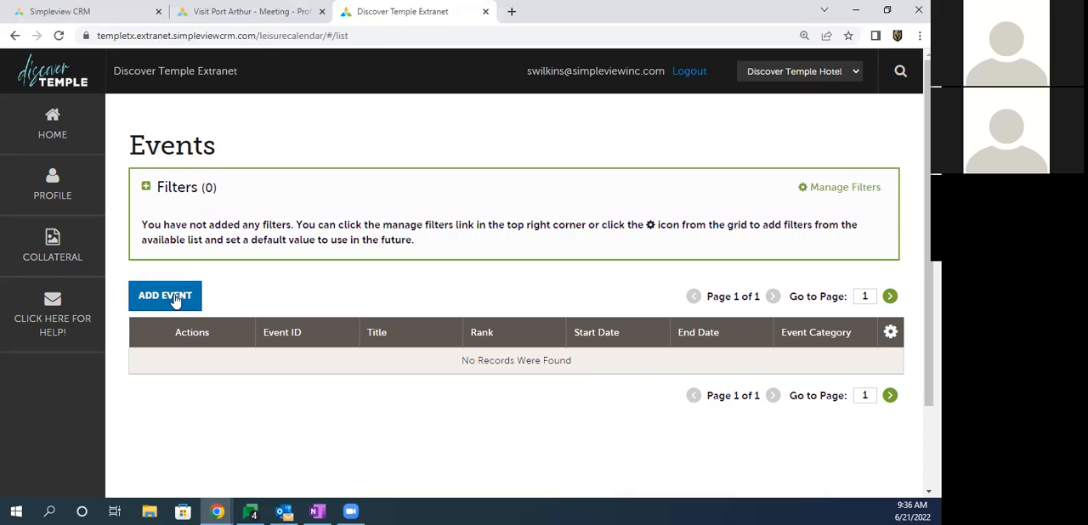
click(175, 300)
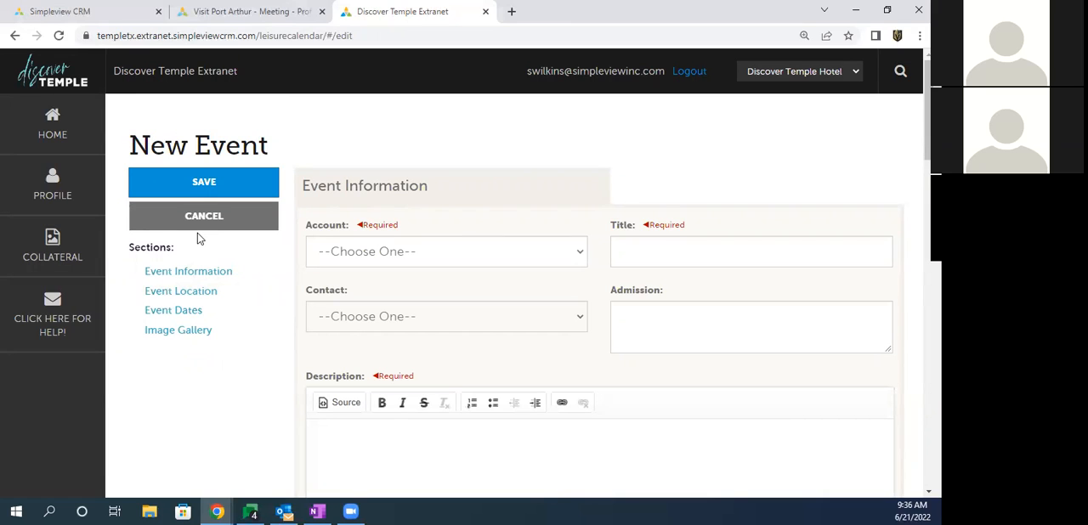
Step: Assign the event to the Discover Temple Hotel account and title it "Shawn Fest 2022"
click(367, 257)
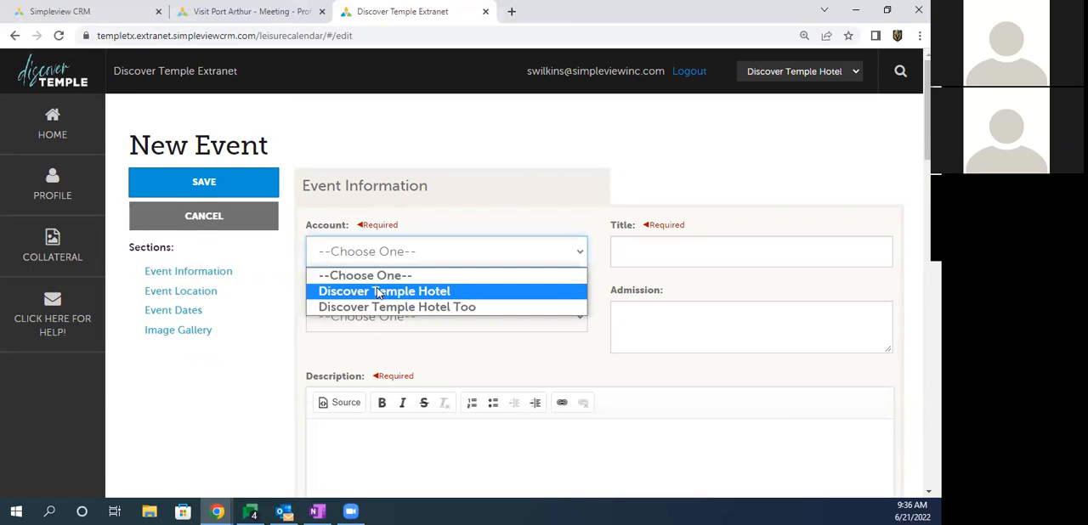
click(382, 292)
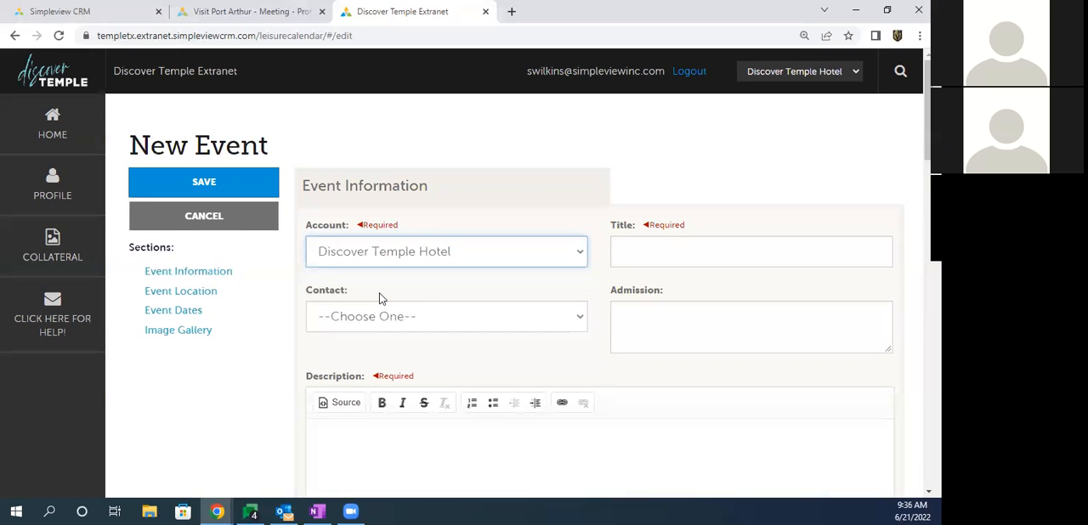
drag(606, 229, 701, 234)
click(648, 254)
text(Shawn Fest 2022)
Step: Choose the account's available contact person as the event contact, leaving the admission text empty
scroll(387, 191, down, 1)
click(365, 248)
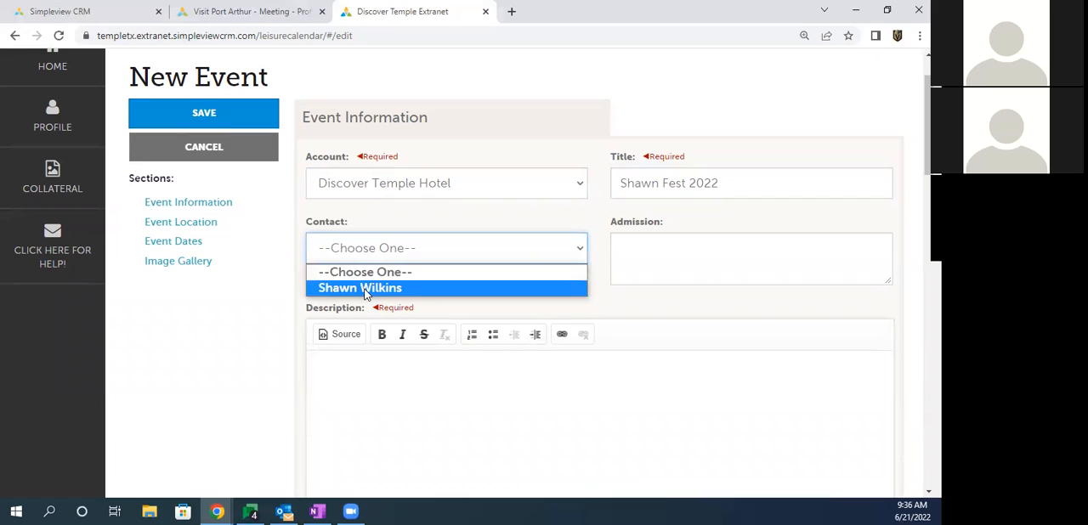
click(365, 289)
drag(611, 222, 656, 226)
click(636, 252)
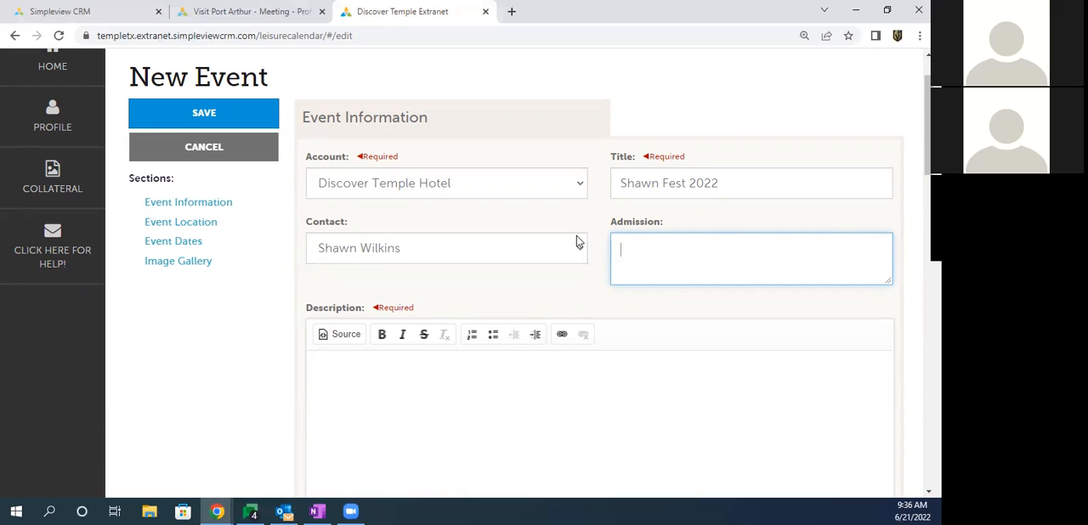
Step: Enter "Musical festival that is great!" as the event description
scroll(526, 218, down, 3)
click(384, 263)
text(Musical festival )
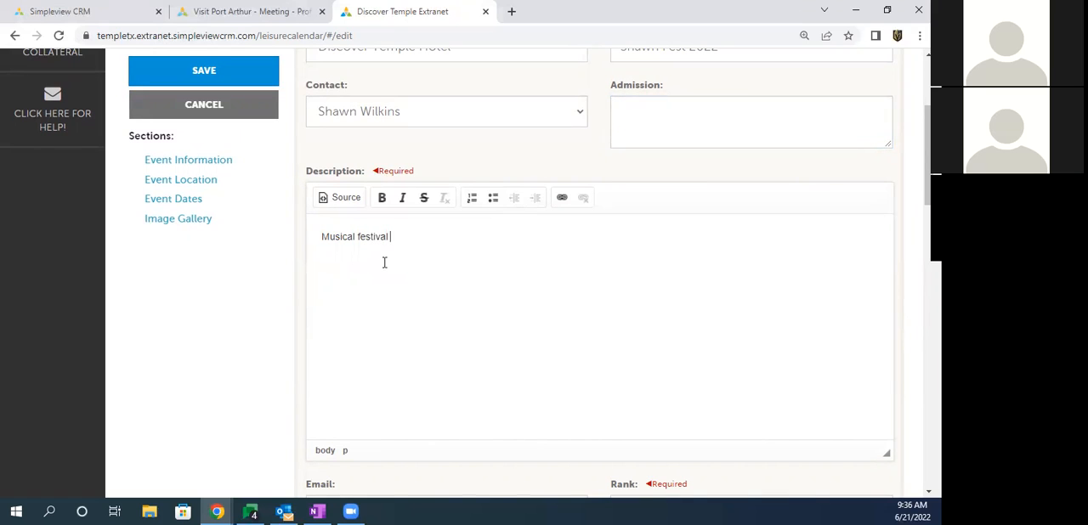
text(that is great!)
Step: Format the whole description sentence as bold and italic
drag(447, 240, 307, 238)
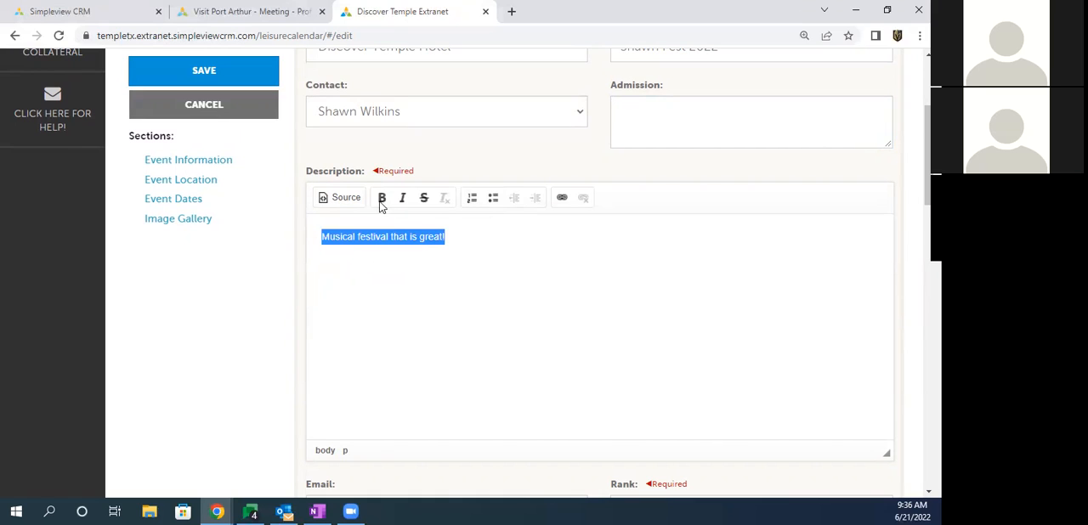
click(382, 199)
click(403, 199)
click(405, 250)
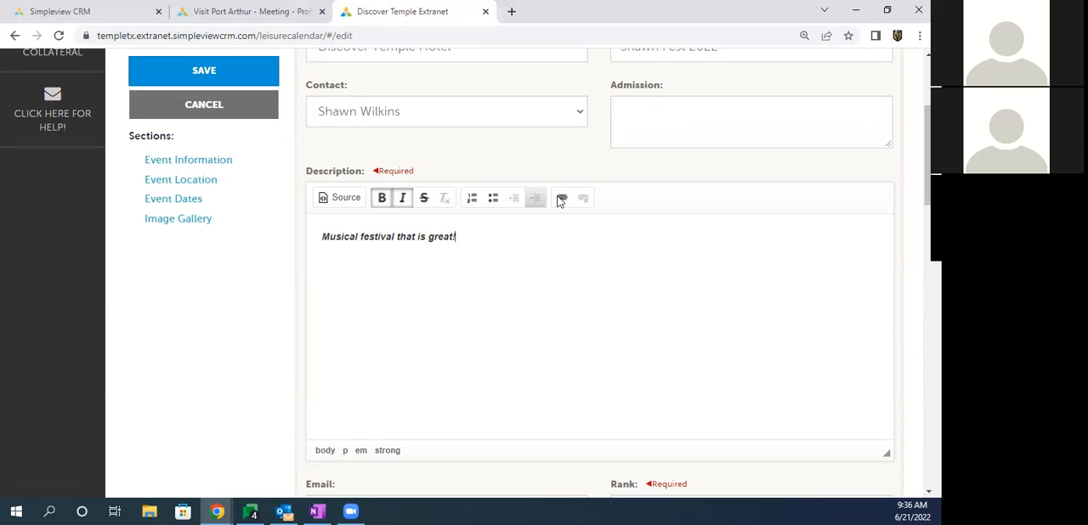
double_click(441, 238)
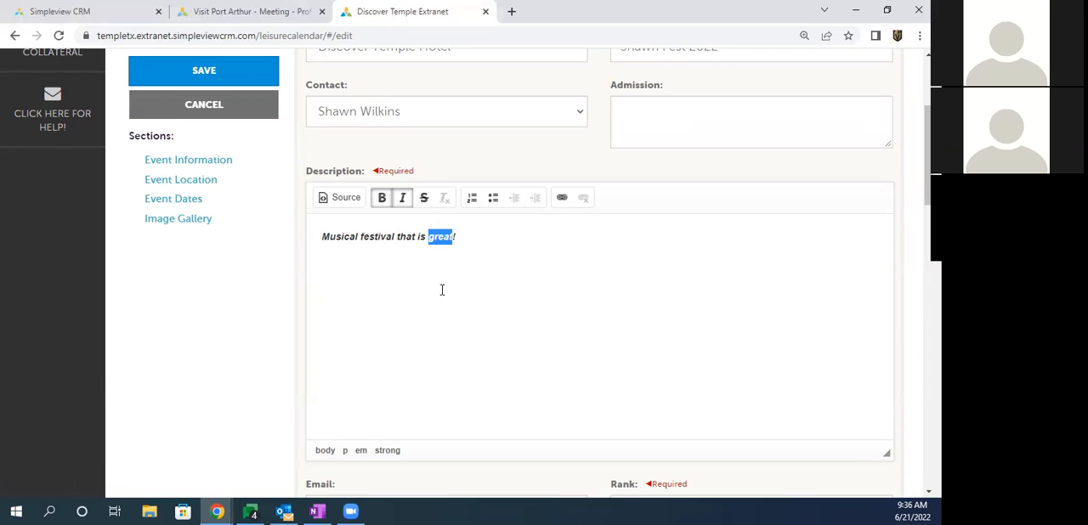
click(561, 199)
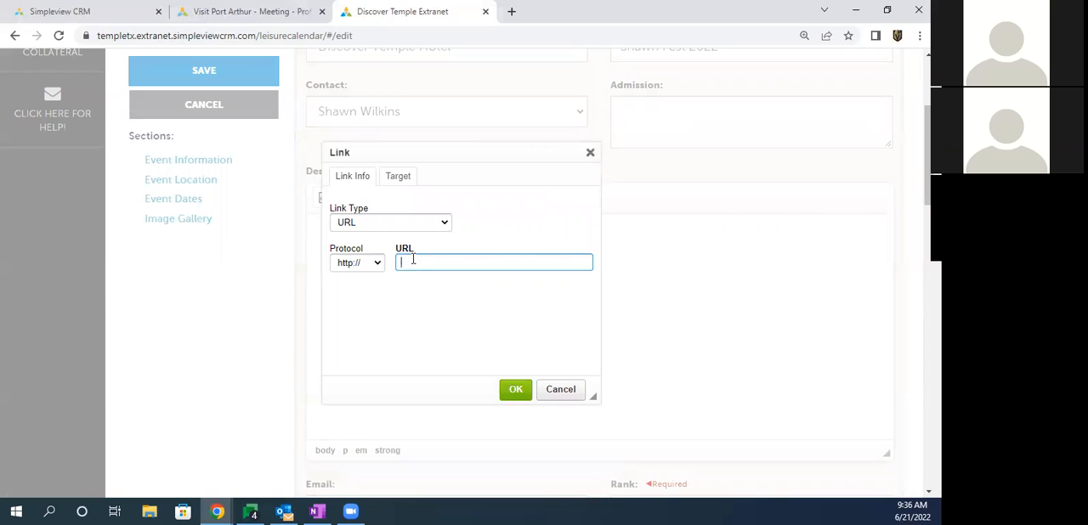
text(www.google.com)
click(515, 392)
click(480, 292)
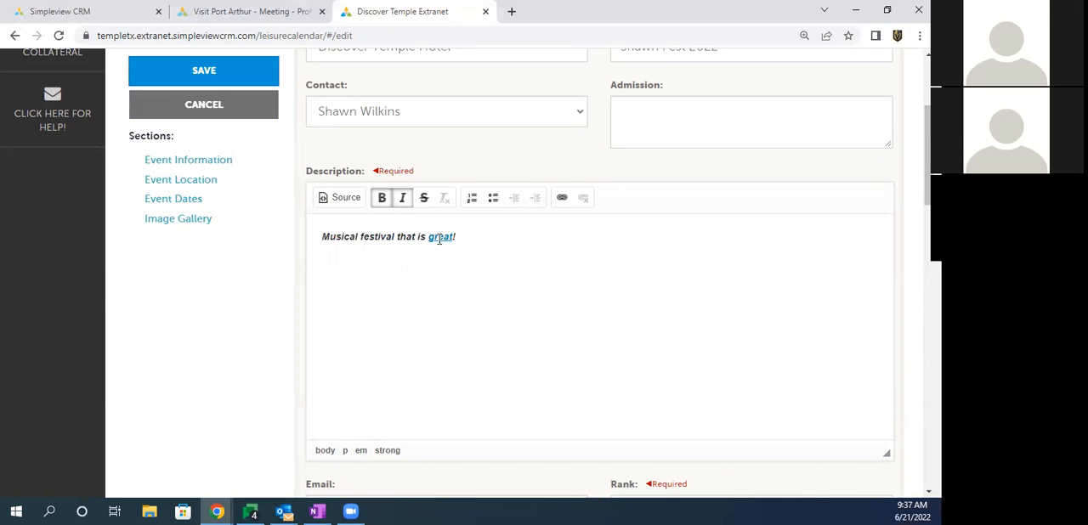
Step: Set the event's rank to One Time Event
scroll(372, 259, down, 3)
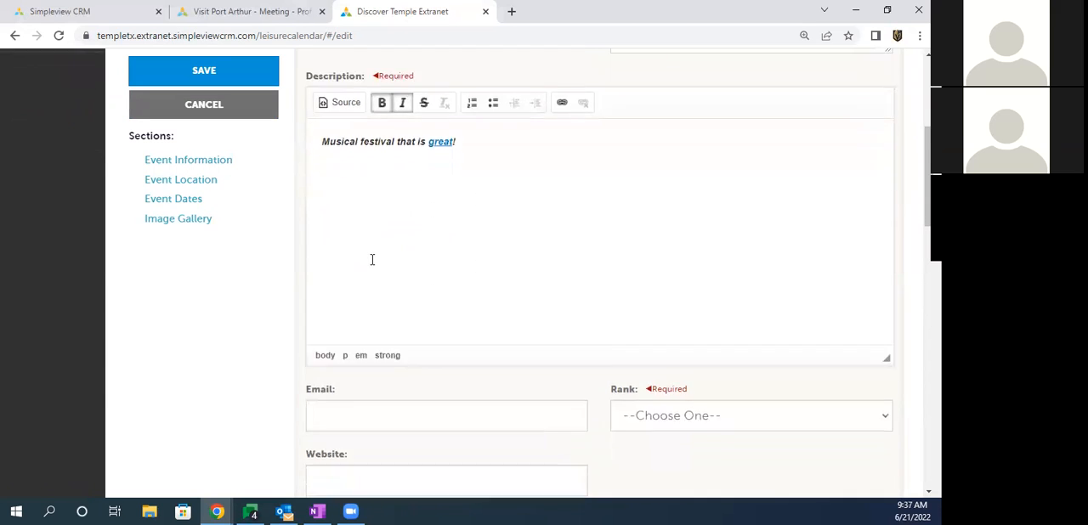
drag(611, 212, 651, 219)
click(668, 247)
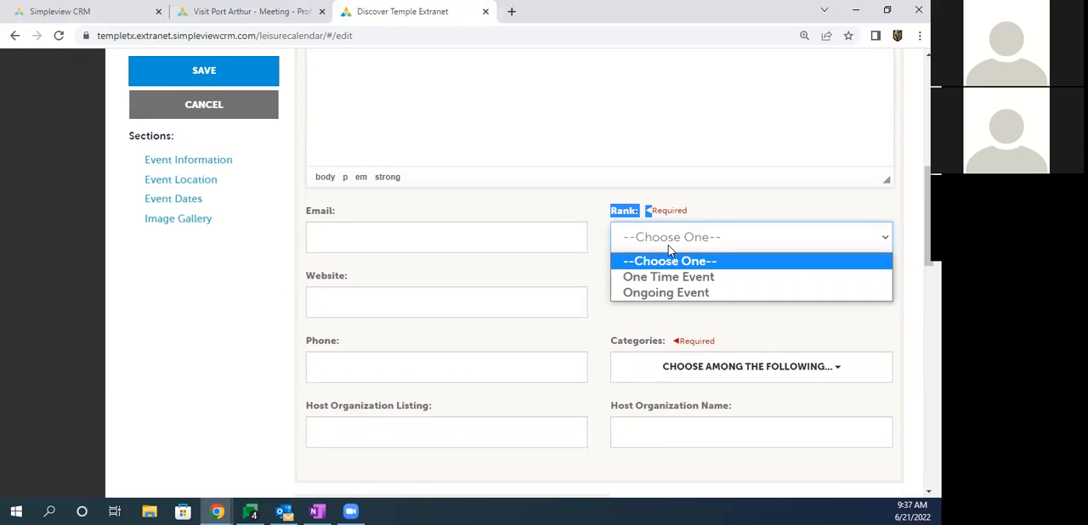
click(670, 293)
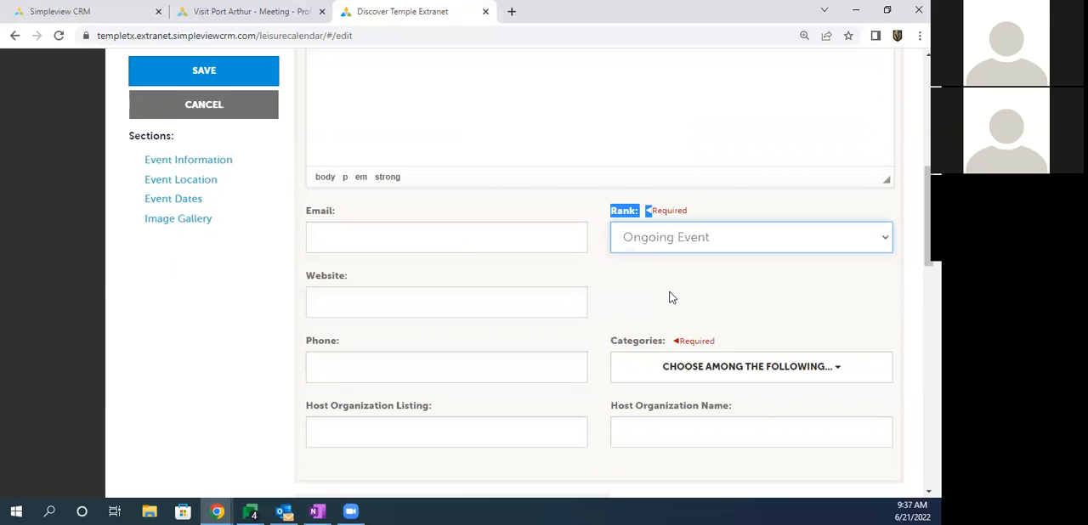
click(643, 242)
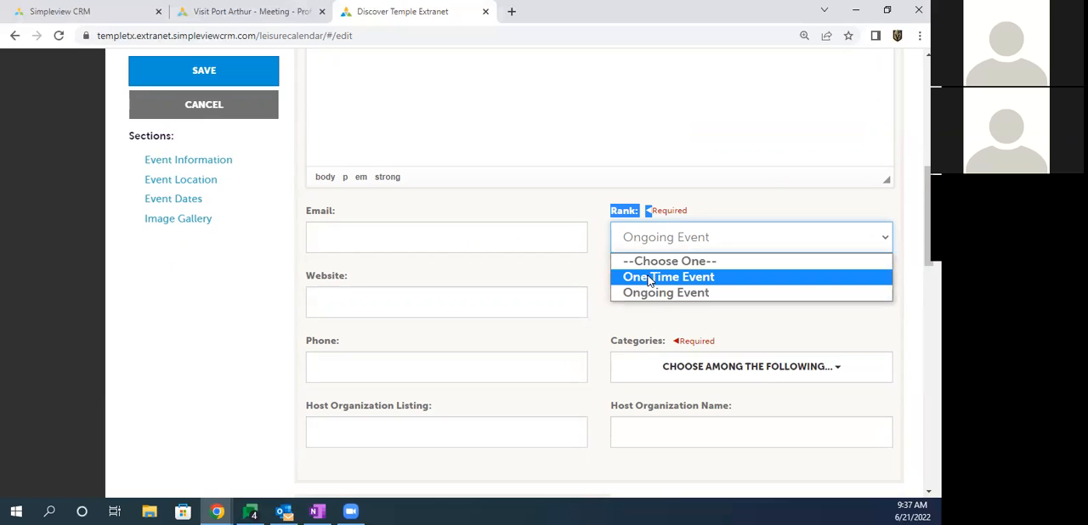
click(650, 278)
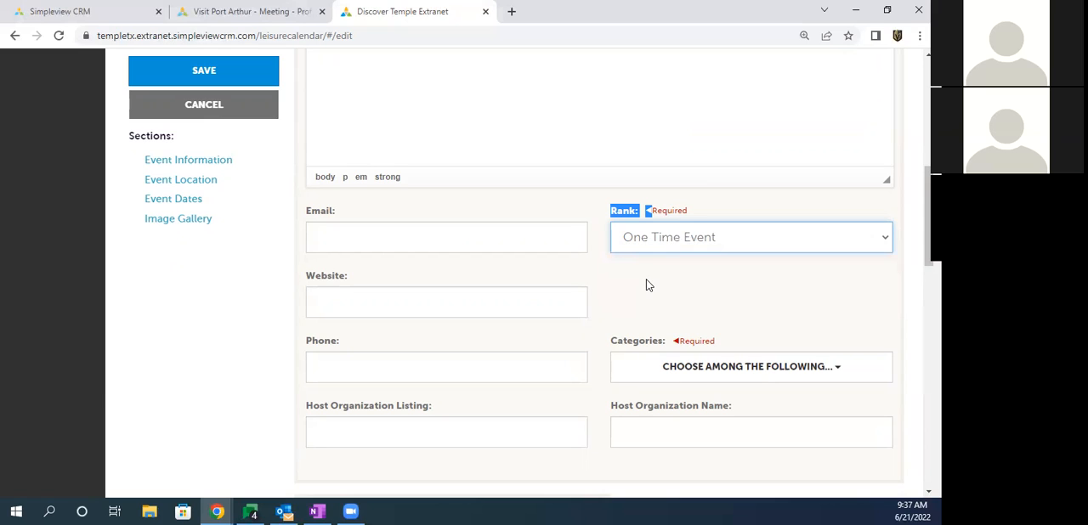
click(646, 285)
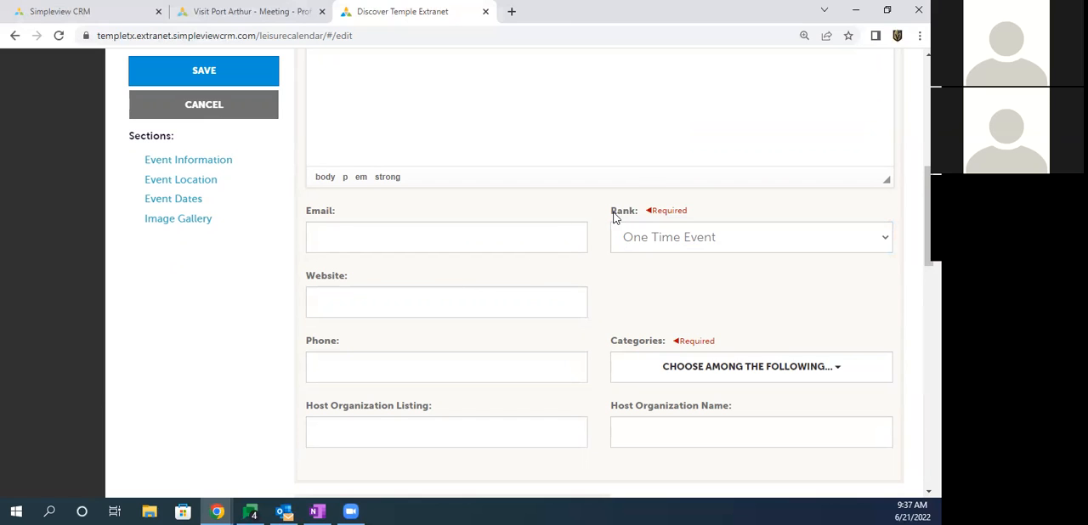
Step: Review the event's rank options and the email, website and phone fields without entering anything
drag(613, 213, 685, 213)
click(679, 213)
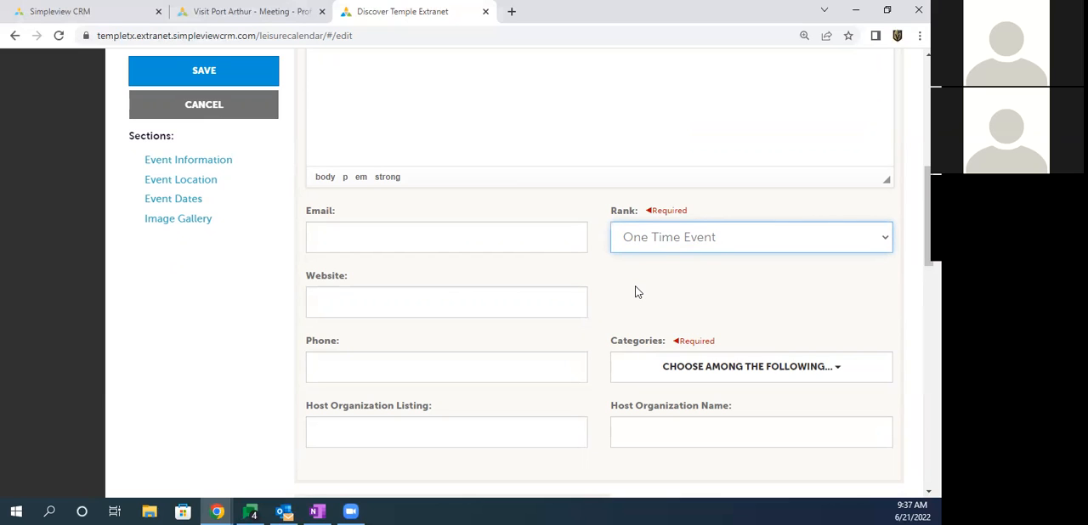
drag(617, 214, 680, 212)
click(678, 212)
click(663, 237)
click(663, 237)
click(646, 243)
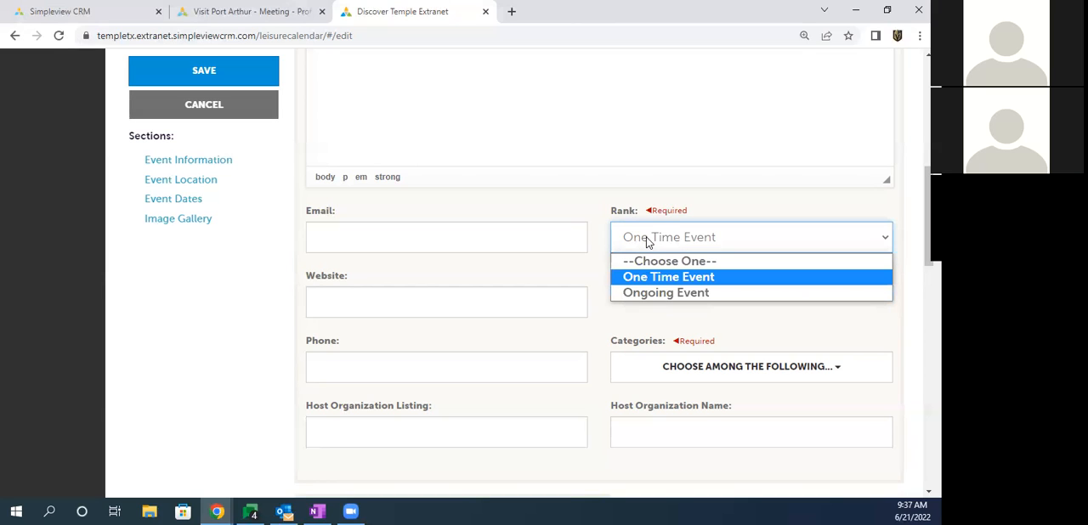
click(608, 215)
click(332, 237)
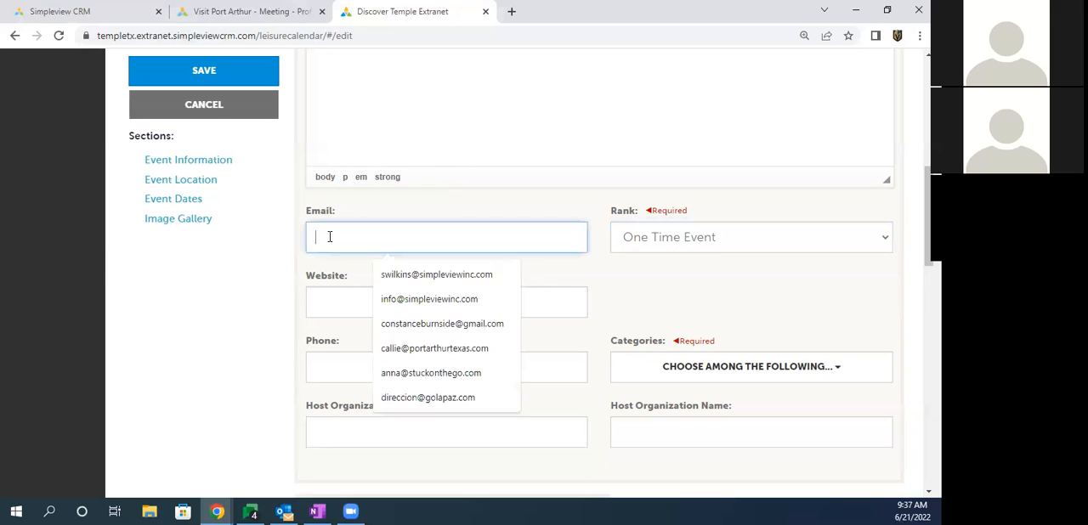
click(330, 306)
drag(311, 343, 331, 348)
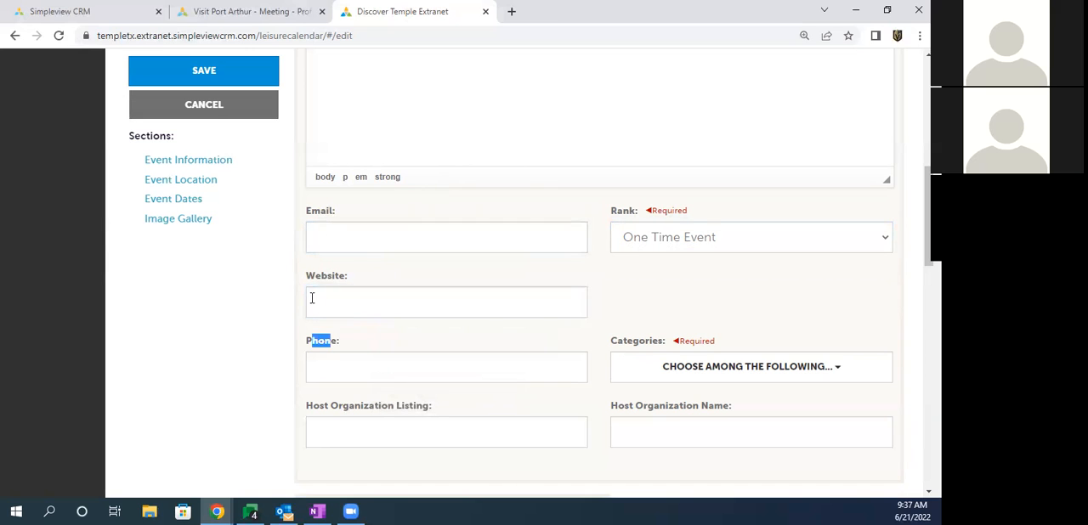
Step: Assign the Concerts & Live Music category to the event
scroll(311, 289, down, 2)
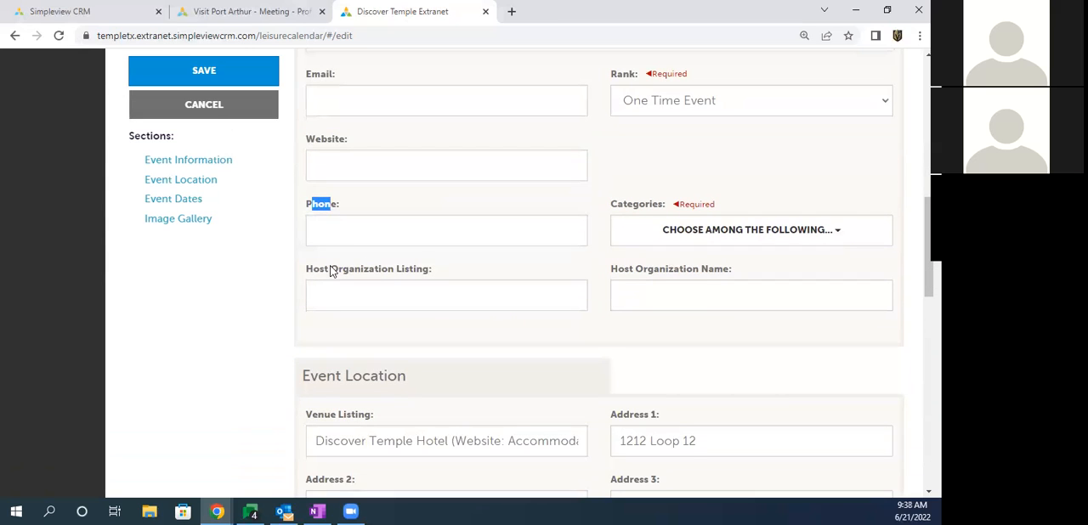
drag(612, 206, 661, 208)
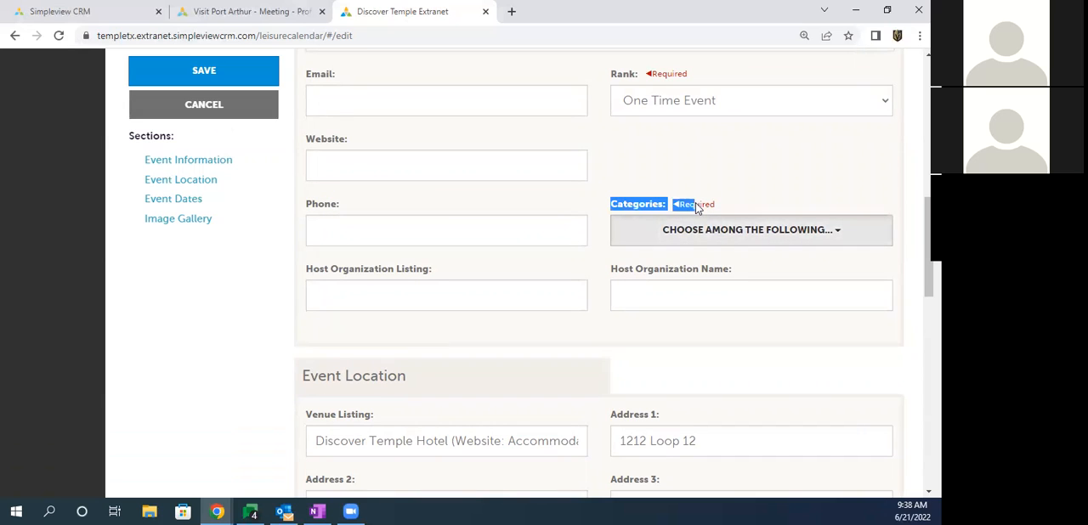
click(686, 238)
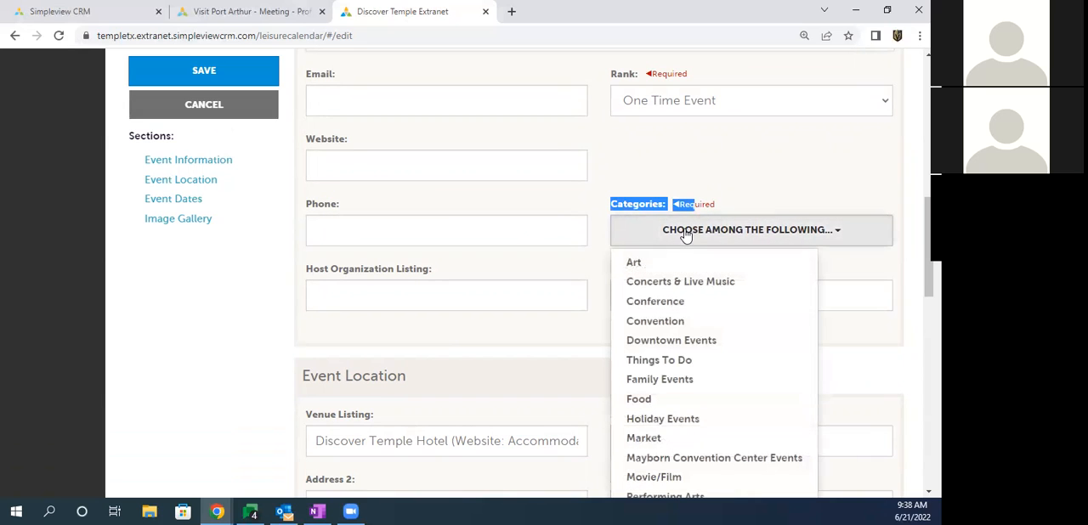
click(662, 284)
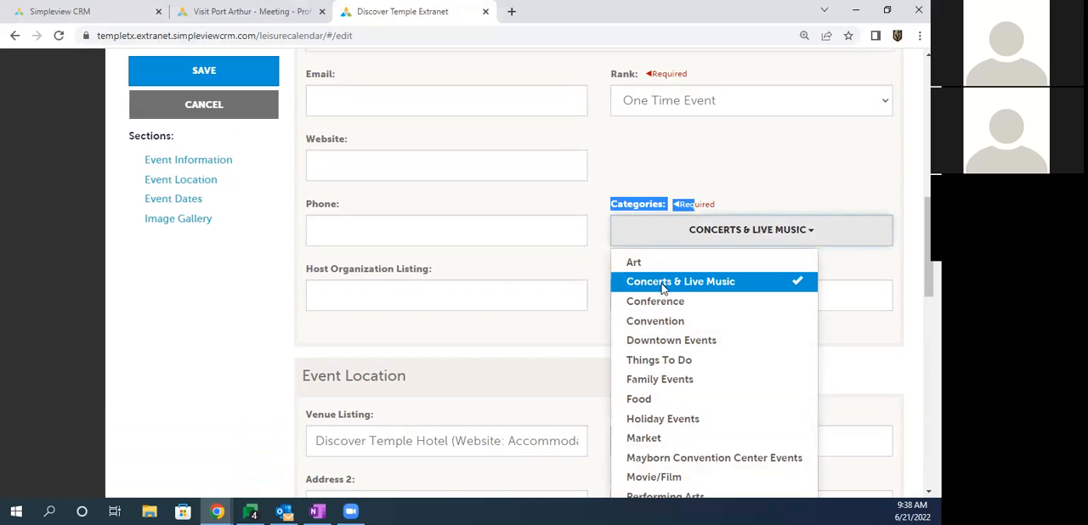
Step: Add the Downtown Events and Performing Arts categories to the event
click(641, 344)
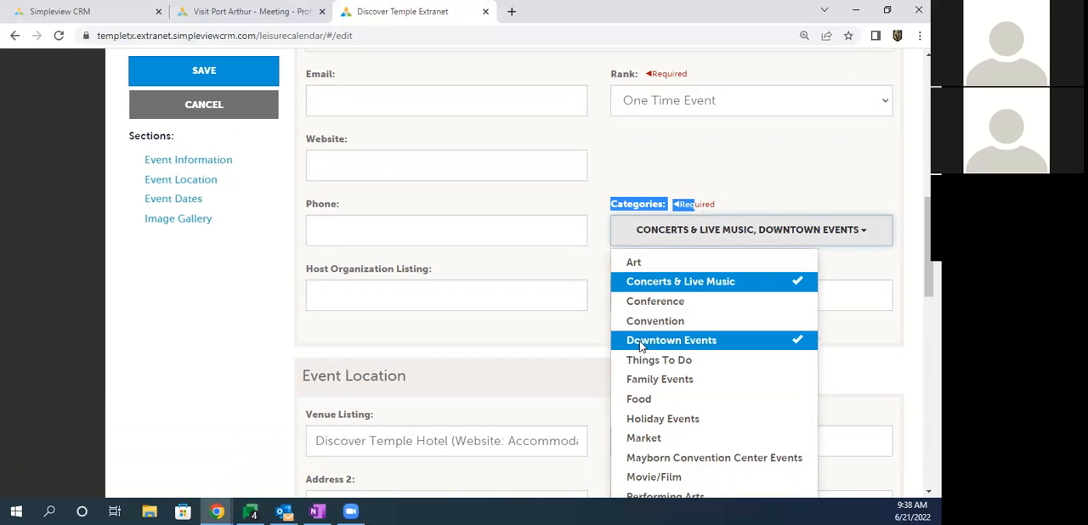
scroll(641, 344, down, 1)
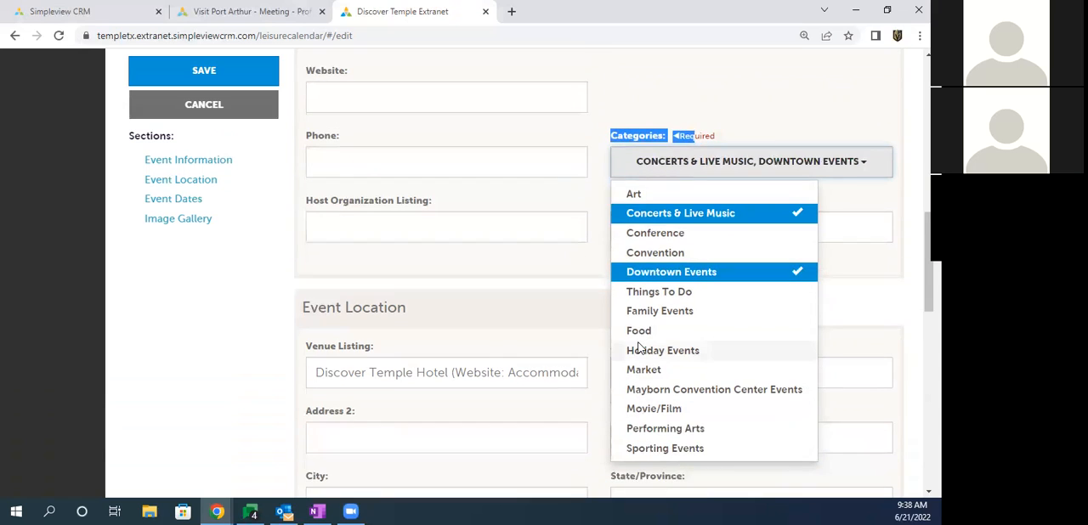
click(650, 430)
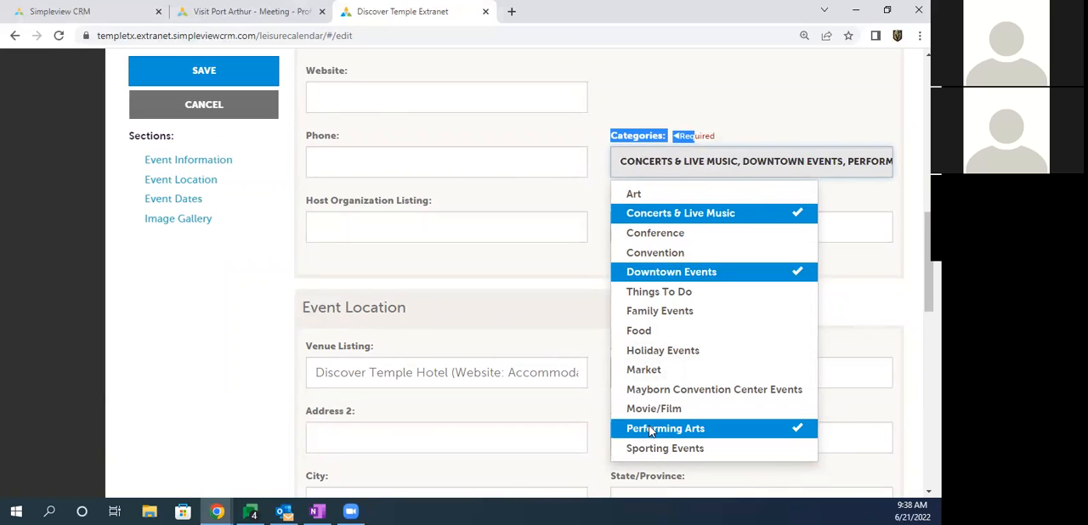
click(402, 217)
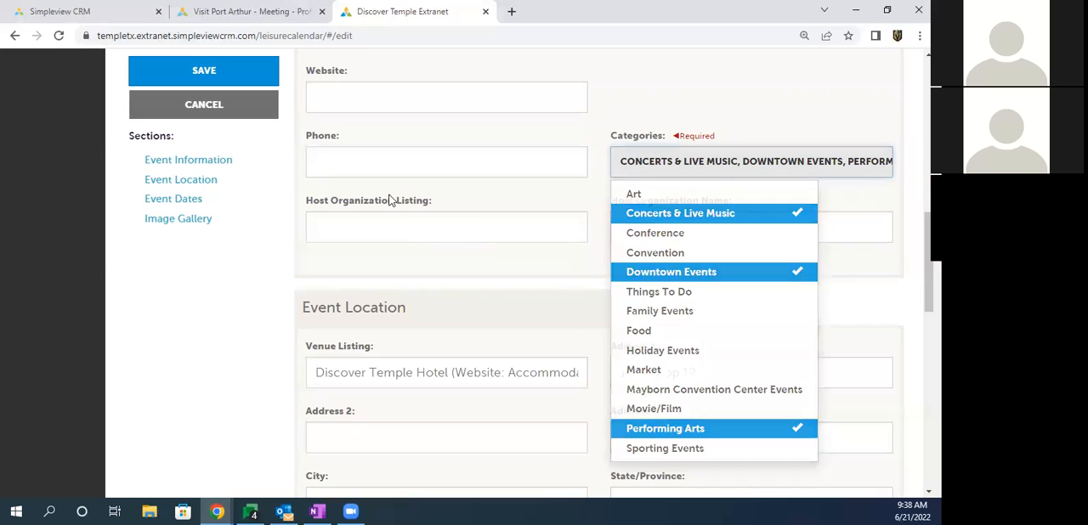
drag(612, 206, 736, 204)
click(637, 226)
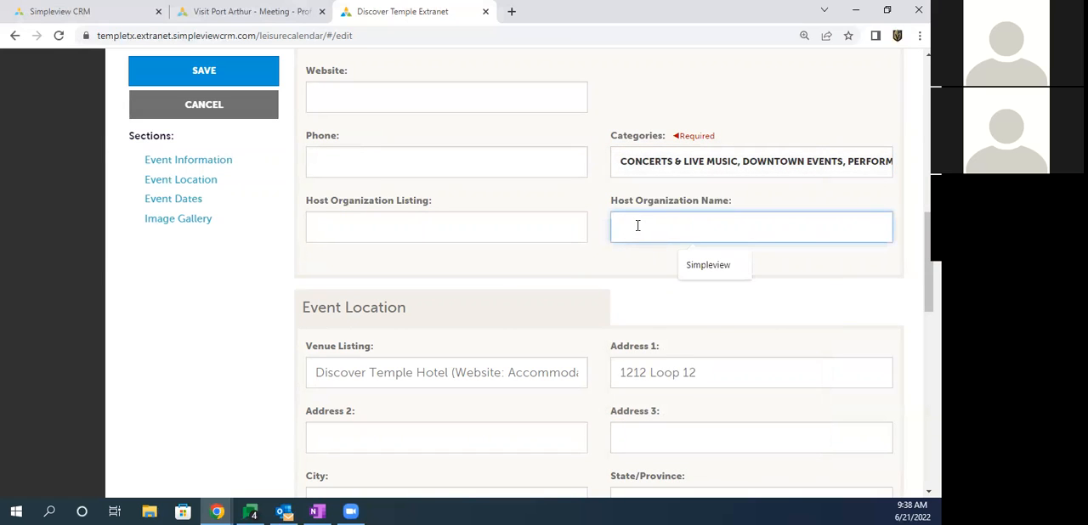
click(705, 269)
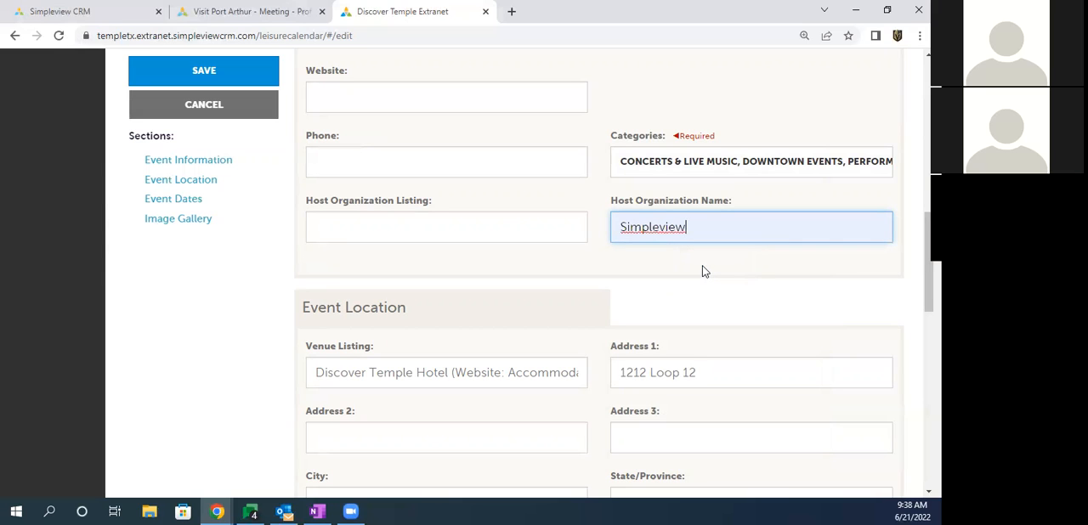
drag(693, 222, 583, 230)
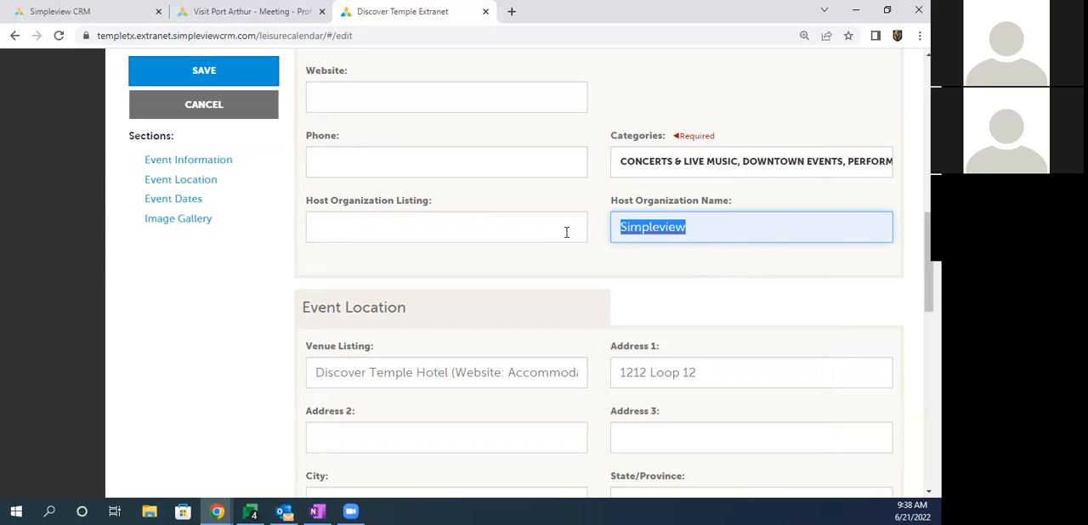
key(BackSpace)
Step: Search the host organization listings for "rest" and choose Backyard Bar-B-Q Bar and Grill as the host
click(520, 225)
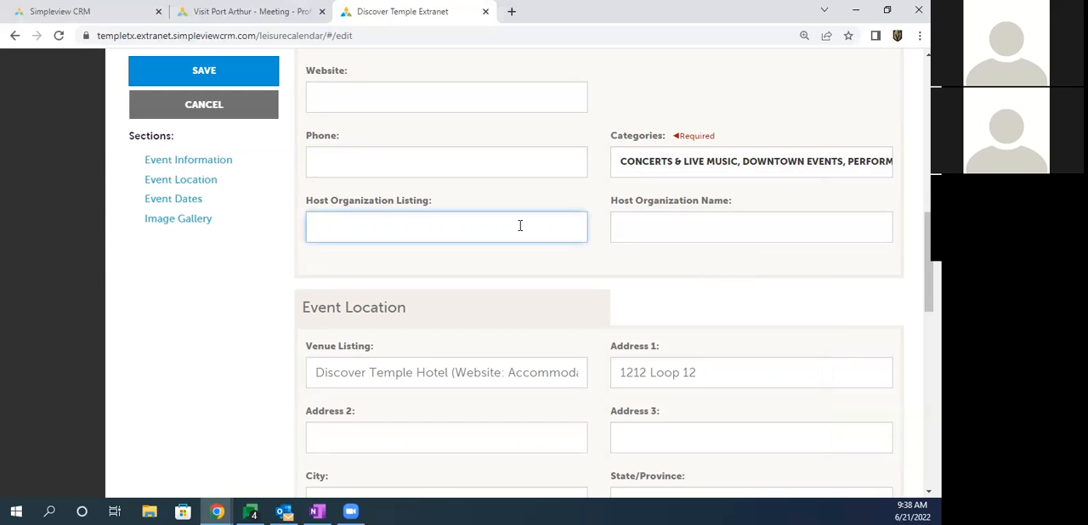
text(hotel)
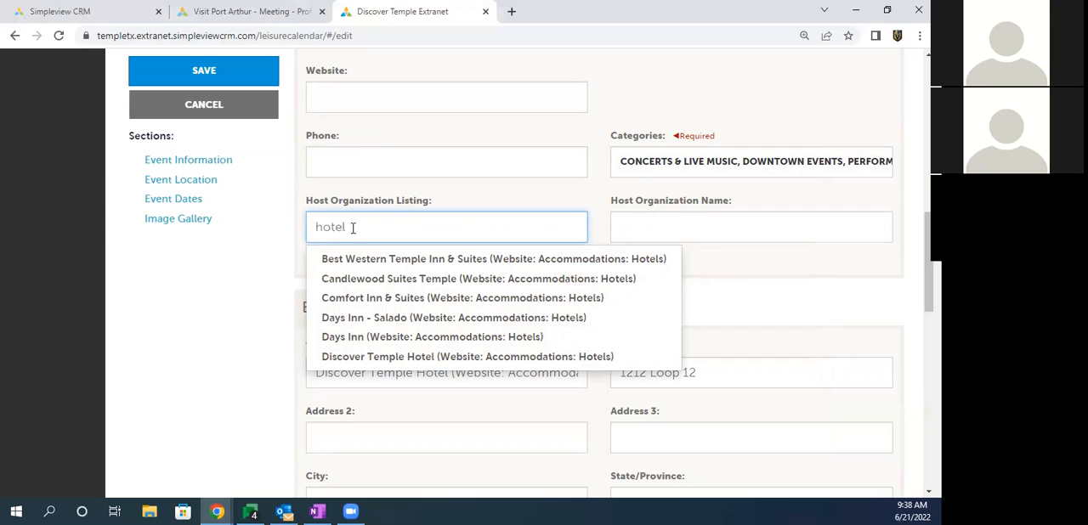
drag(354, 226, 288, 226)
text(rest)
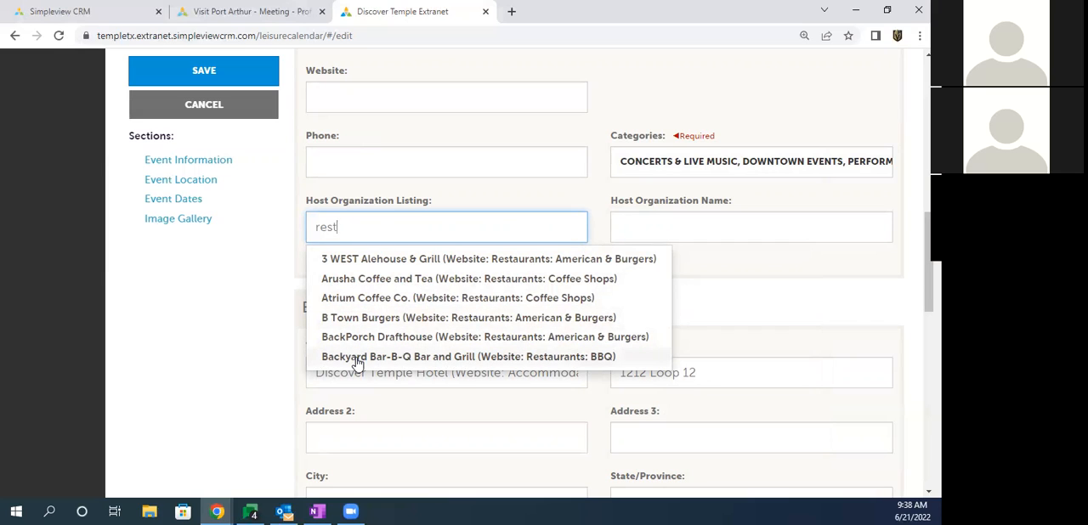
drag(320, 202, 417, 200)
click(346, 223)
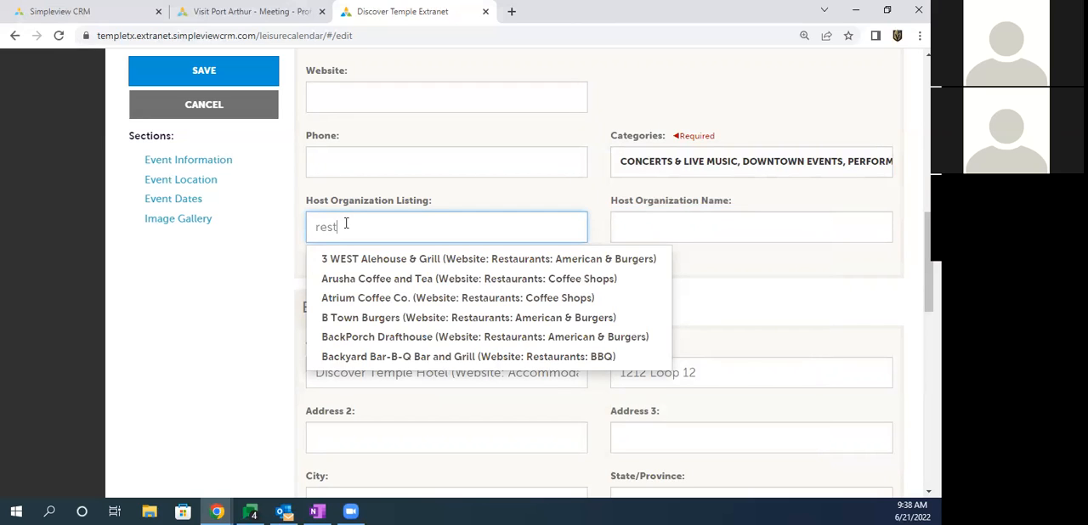
click(387, 357)
drag(319, 200, 395, 205)
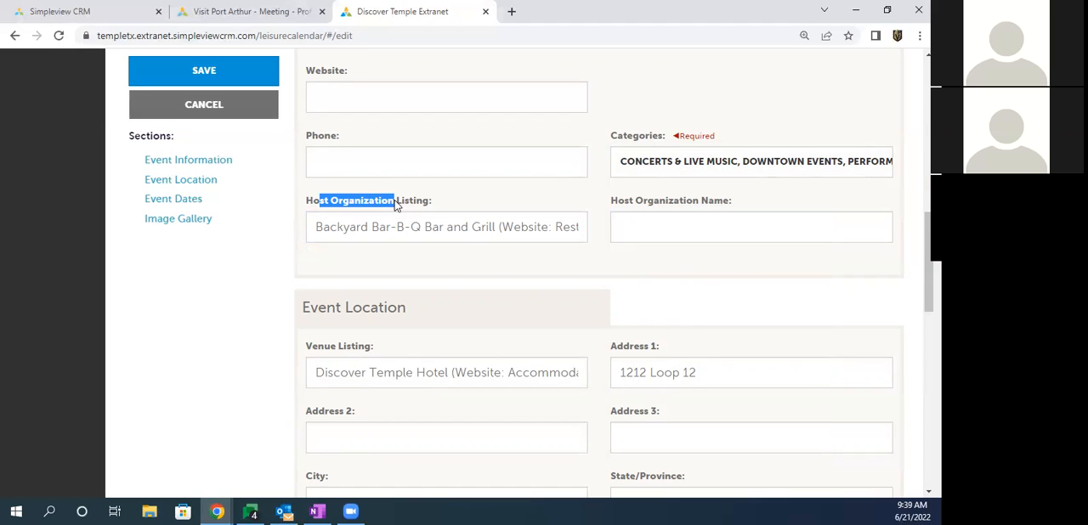
click(275, 268)
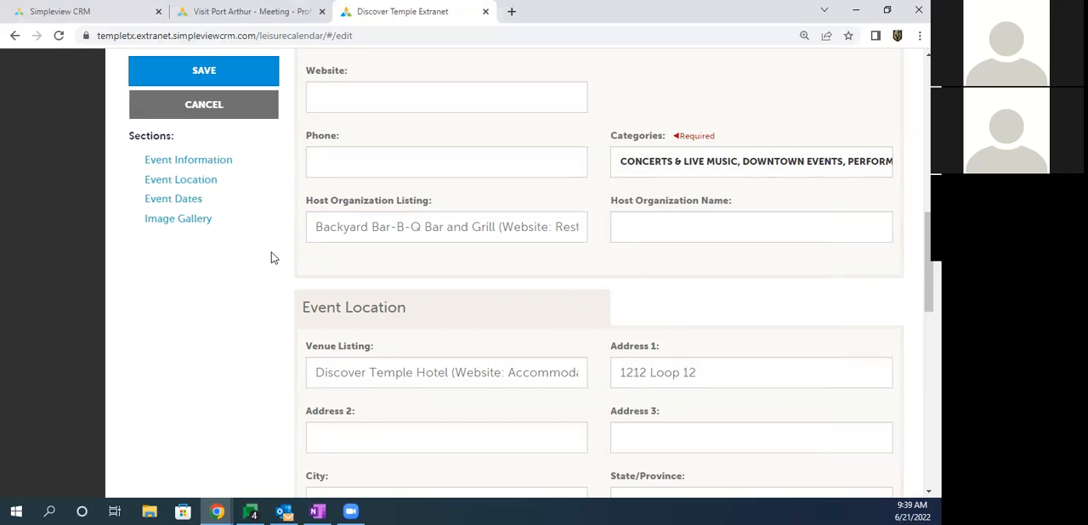
Step: Review the event form and examine the venue listing, address and city fields under Event Location
scroll(271, 255, down, 3)
scroll(269, 258, down, 3)
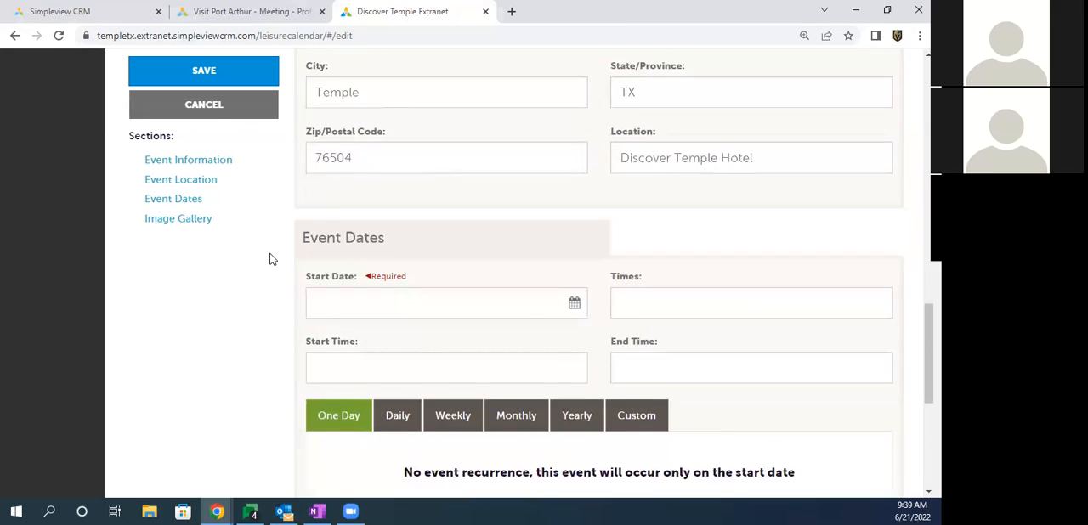
scroll(269, 259, up, 8)
scroll(269, 258, up, 4)
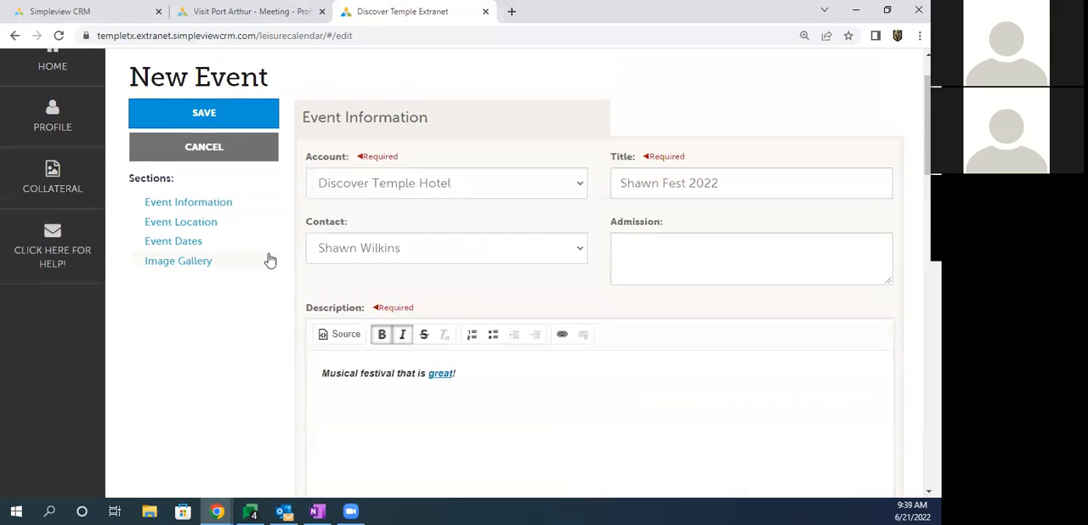
scroll(270, 260, down, 9)
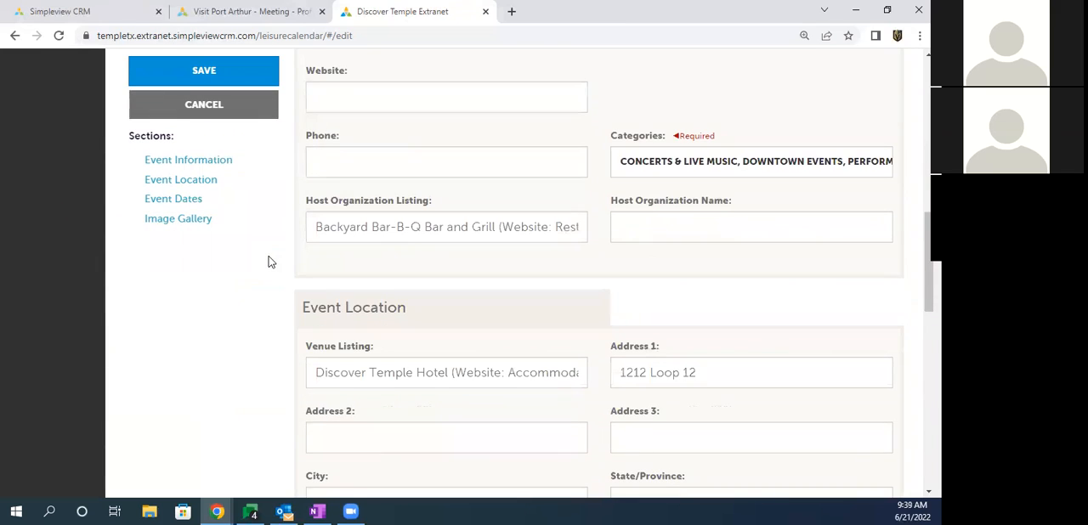
scroll(268, 260, down, 3)
drag(307, 144, 378, 144)
drag(316, 169, 581, 164)
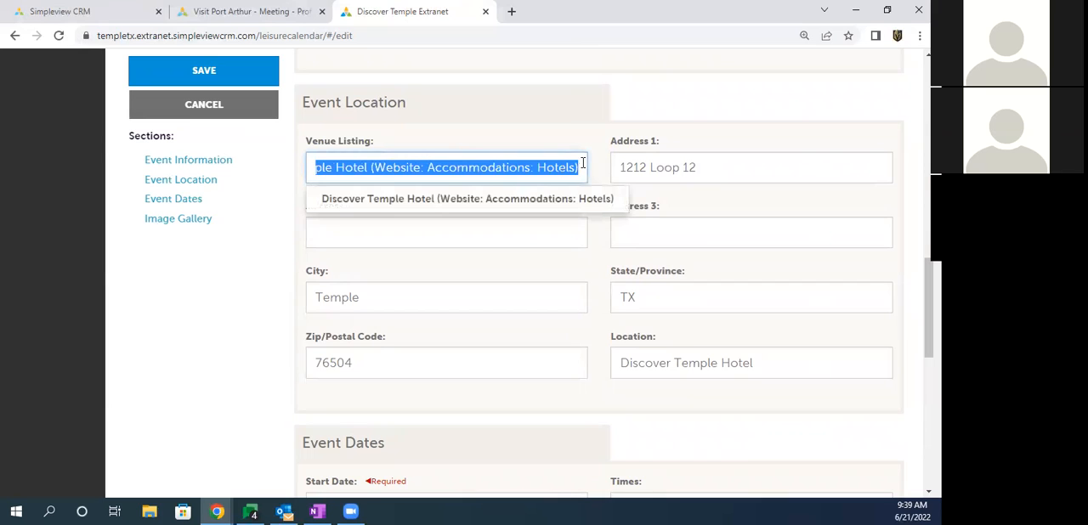
click(415, 141)
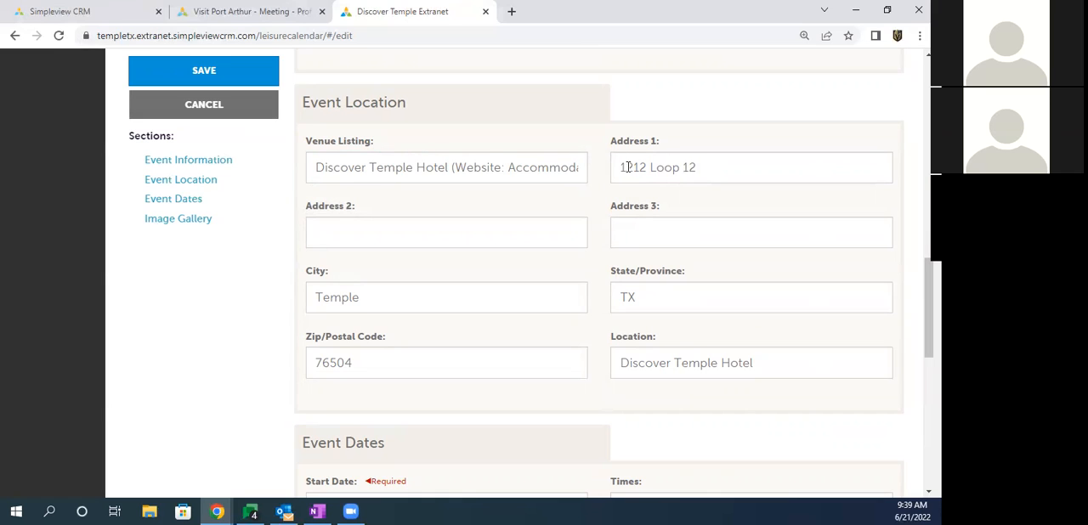
drag(628, 167, 719, 162)
drag(314, 299, 356, 300)
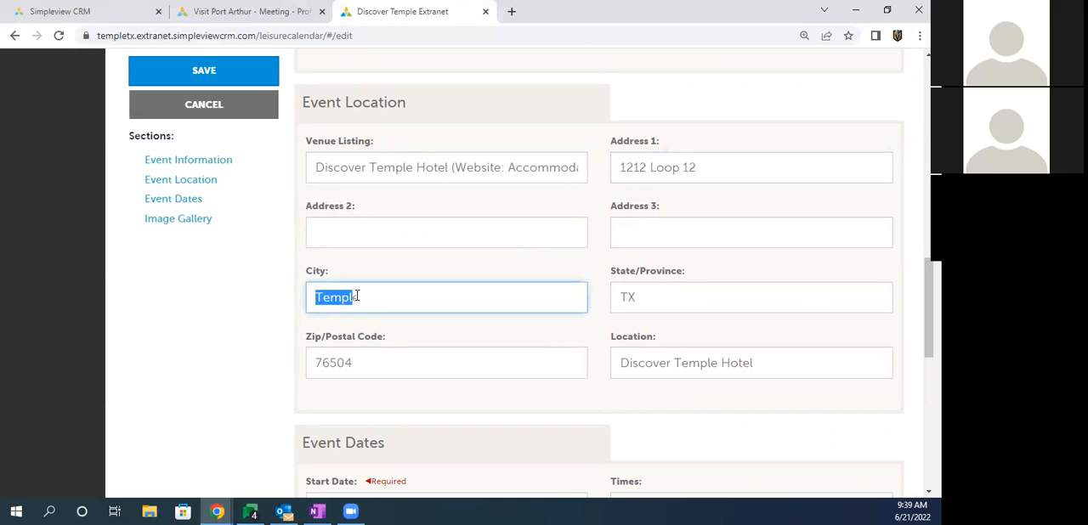
Step: Examine the start date, times, start time and end time fields under Event Dates
scroll(348, 297, down, 3)
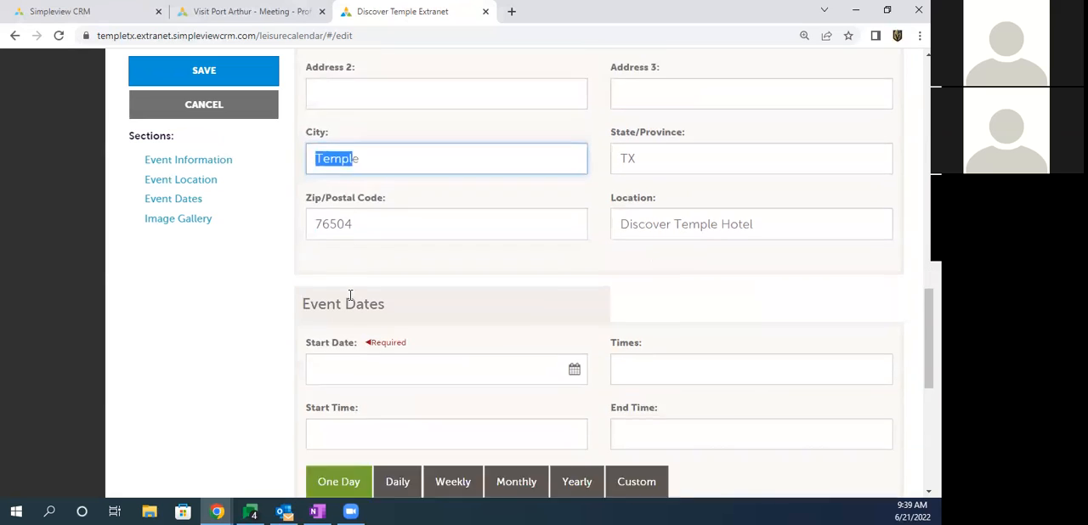
drag(311, 208, 396, 209)
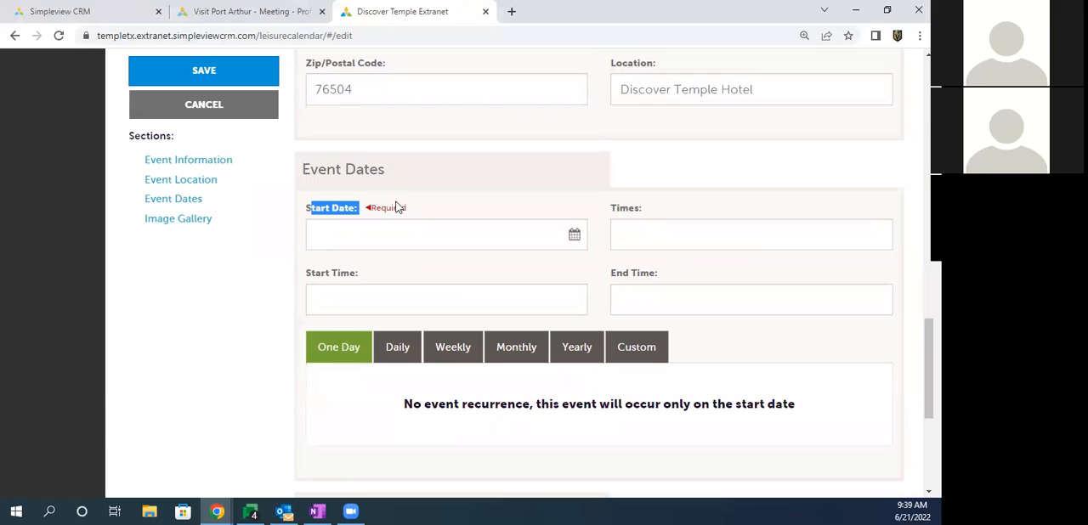
drag(611, 209, 642, 212)
drag(307, 272, 363, 274)
drag(612, 273, 658, 275)
drag(608, 211, 643, 213)
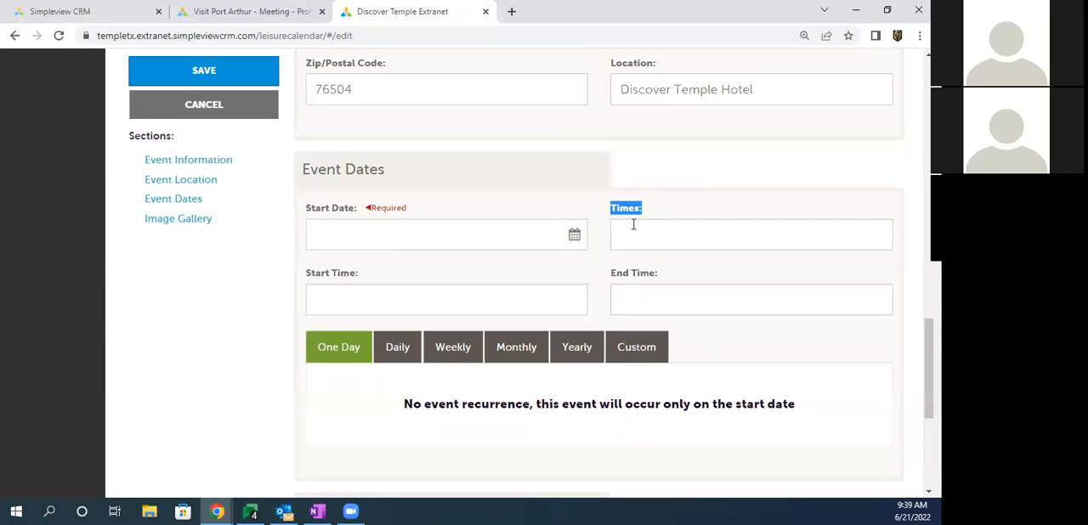
drag(316, 274, 332, 274)
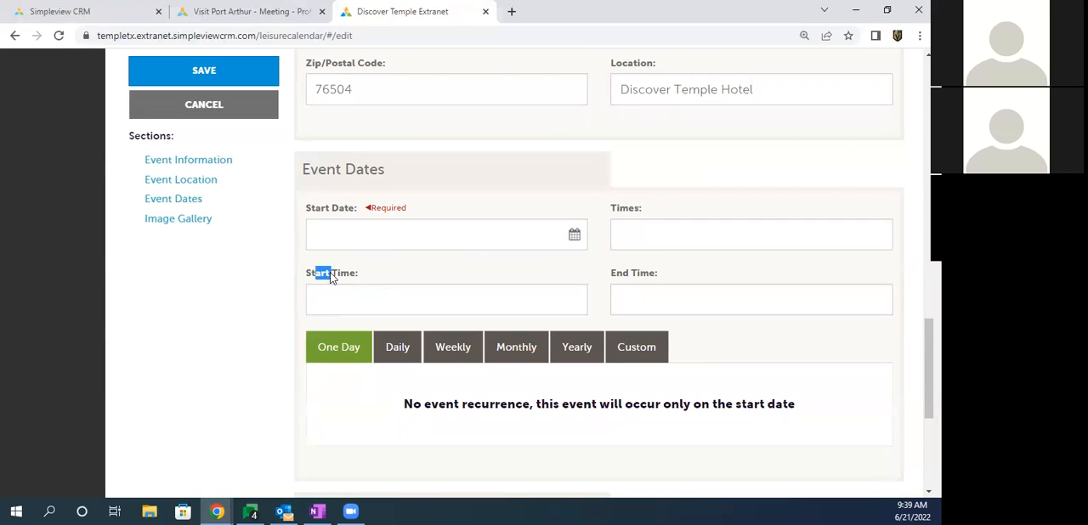
drag(622, 274, 641, 271)
Step: Set the event's start time to 08:00 AM and its end time to 10:00 PM
click(333, 300)
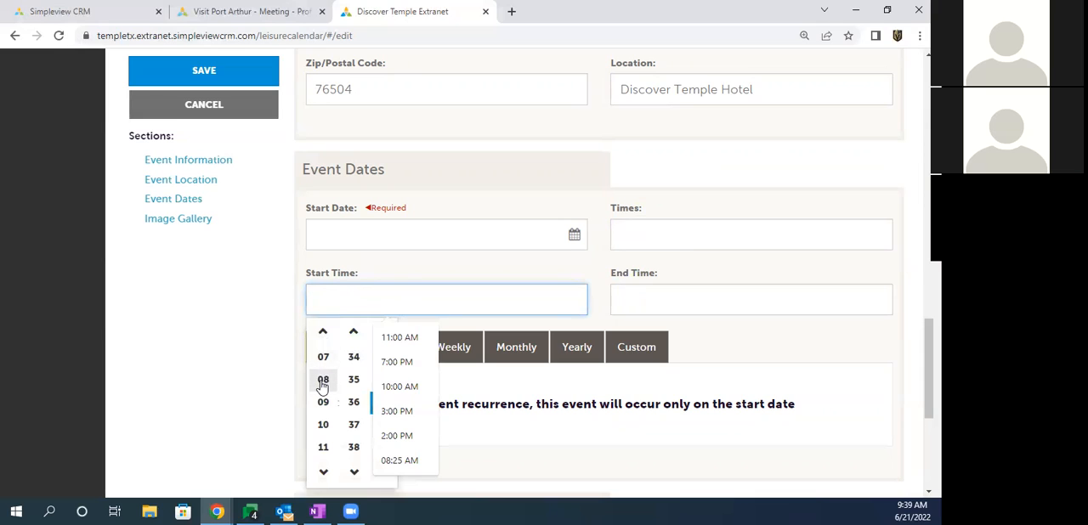
click(323, 382)
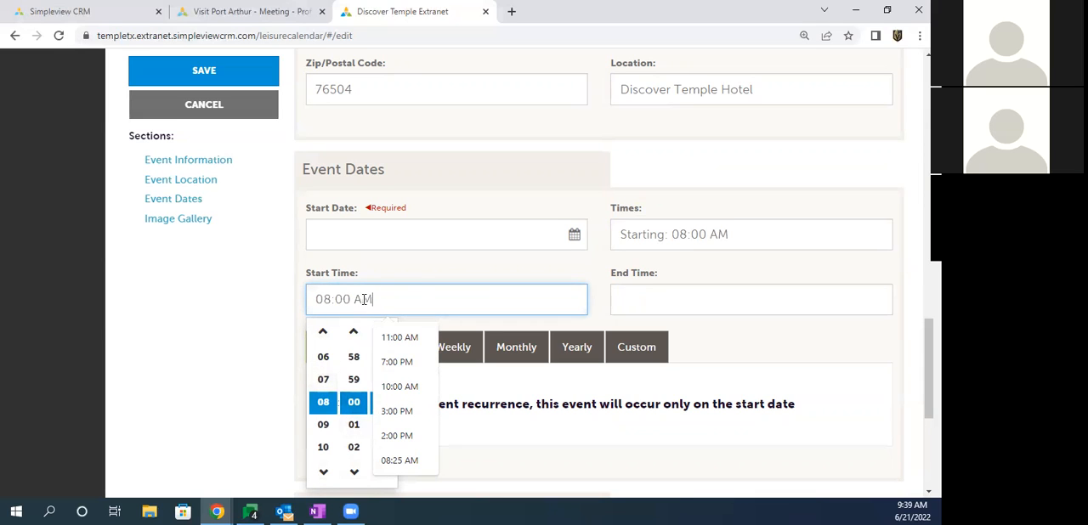
click(632, 292)
click(631, 293)
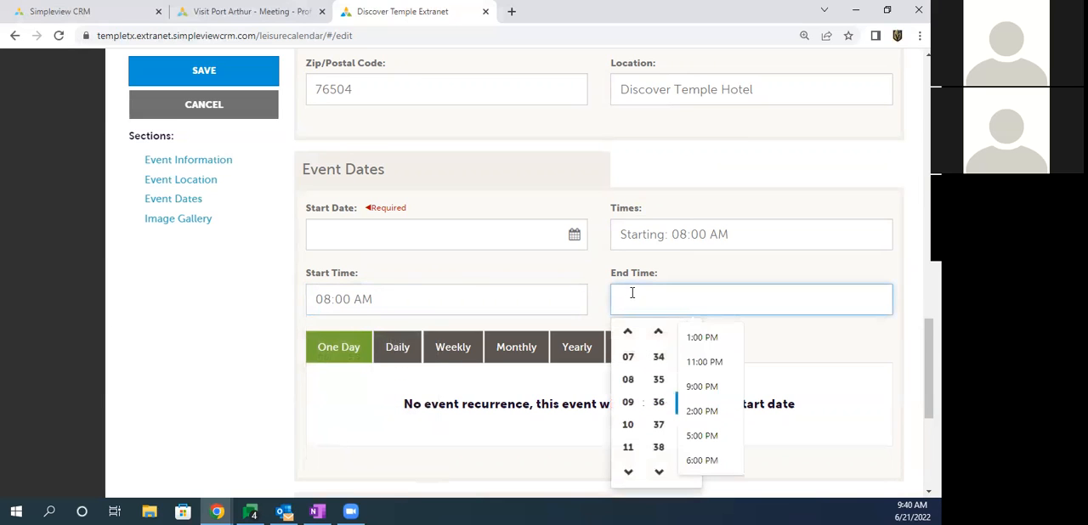
click(628, 424)
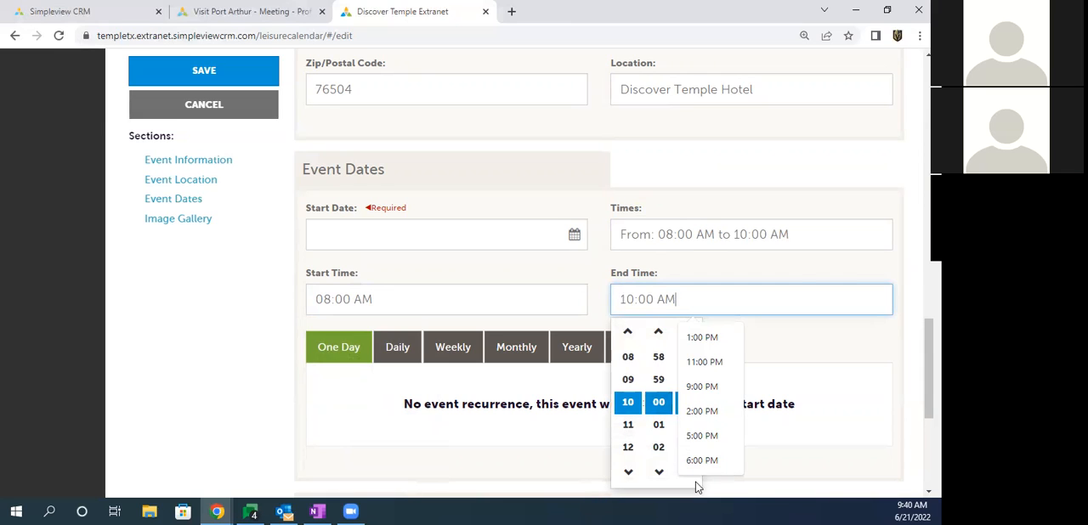
click(699, 411)
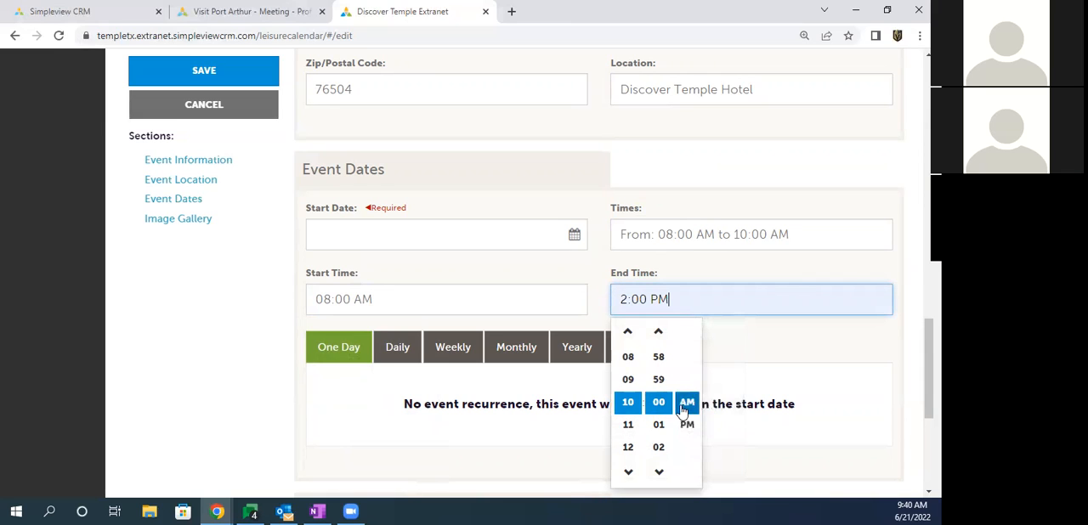
click(633, 402)
click(687, 426)
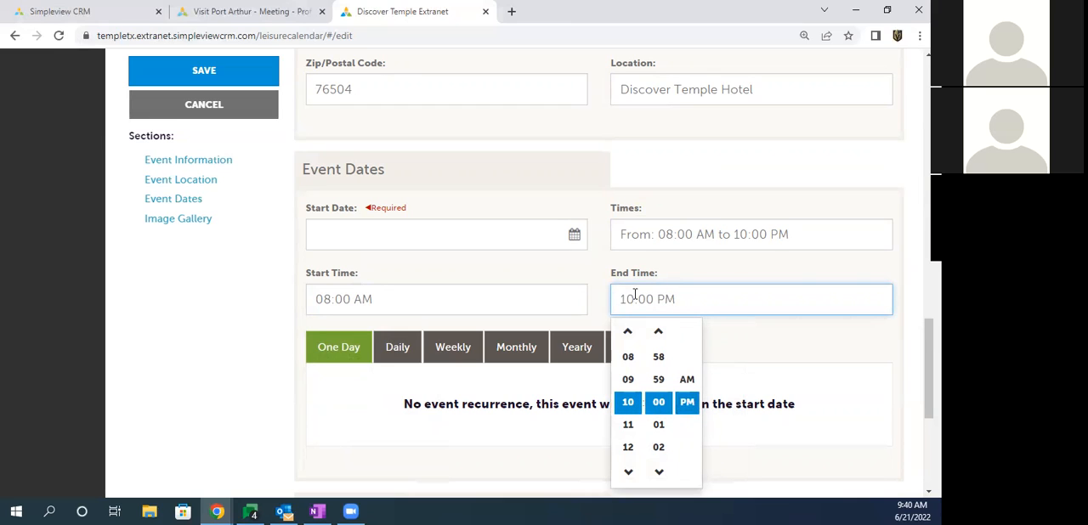
Step: Replace the event's Times text with "Sat starts at 8am, sunday starts at 12pm"
drag(620, 233, 795, 234)
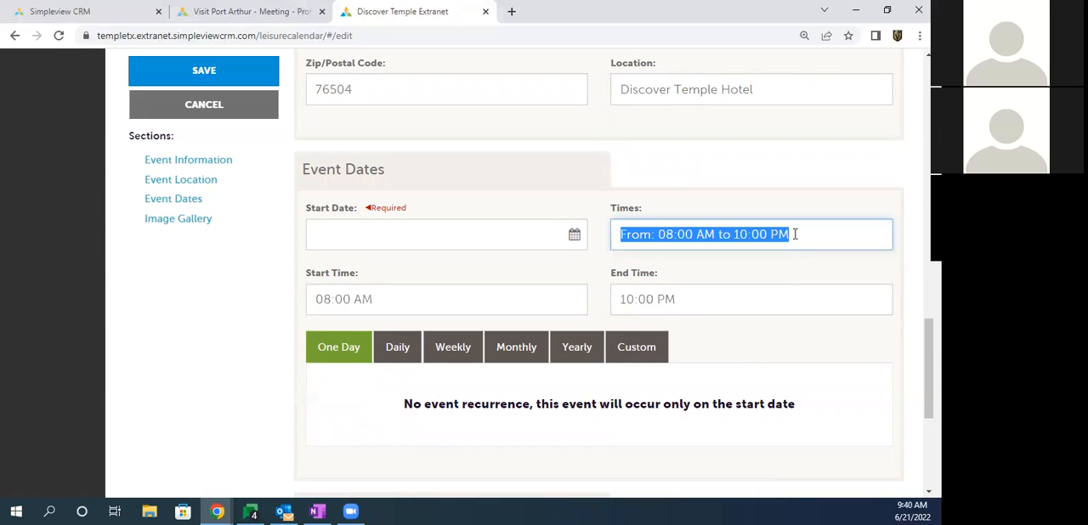
text(Sat starts at )
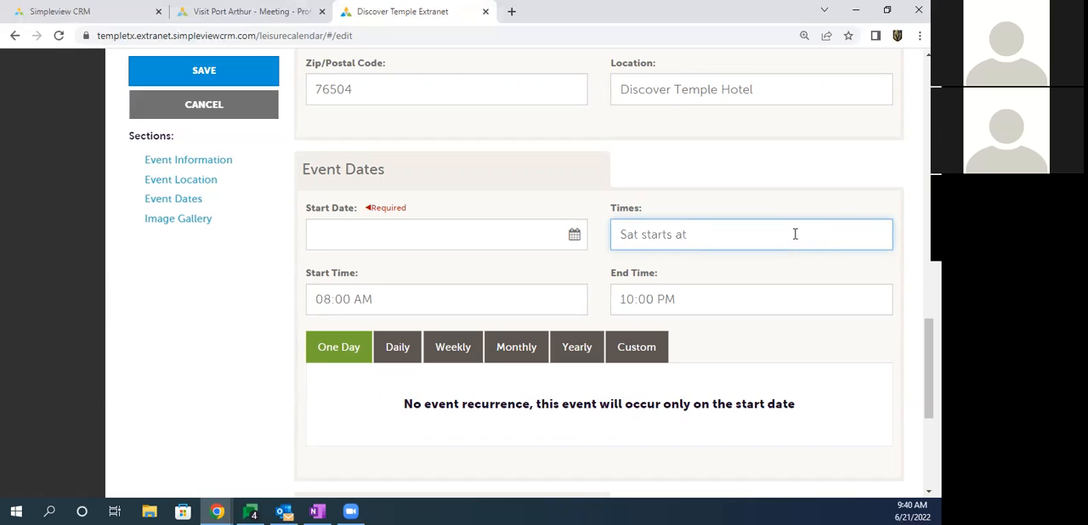
text(8am, sunday starts at 12pm)
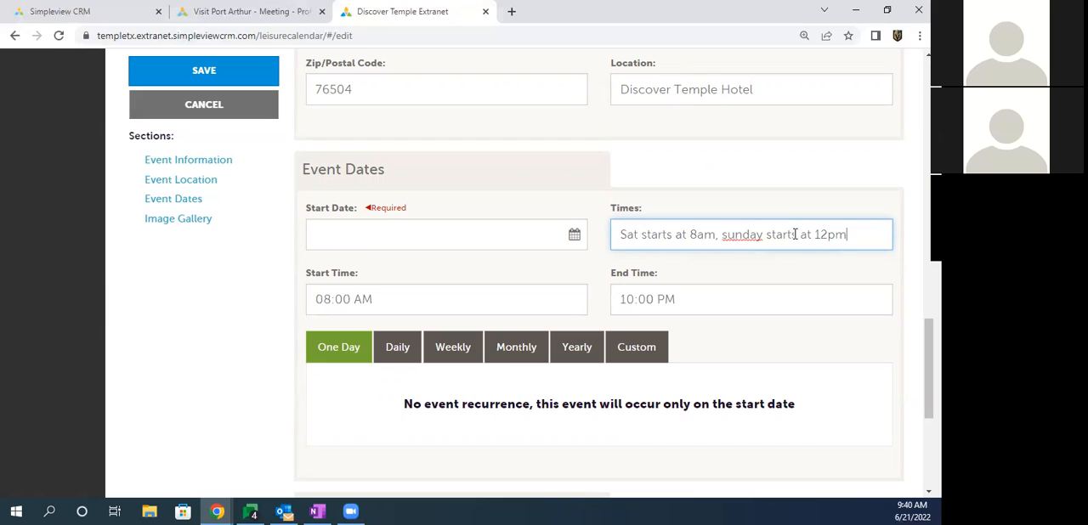
drag(859, 236, 622, 238)
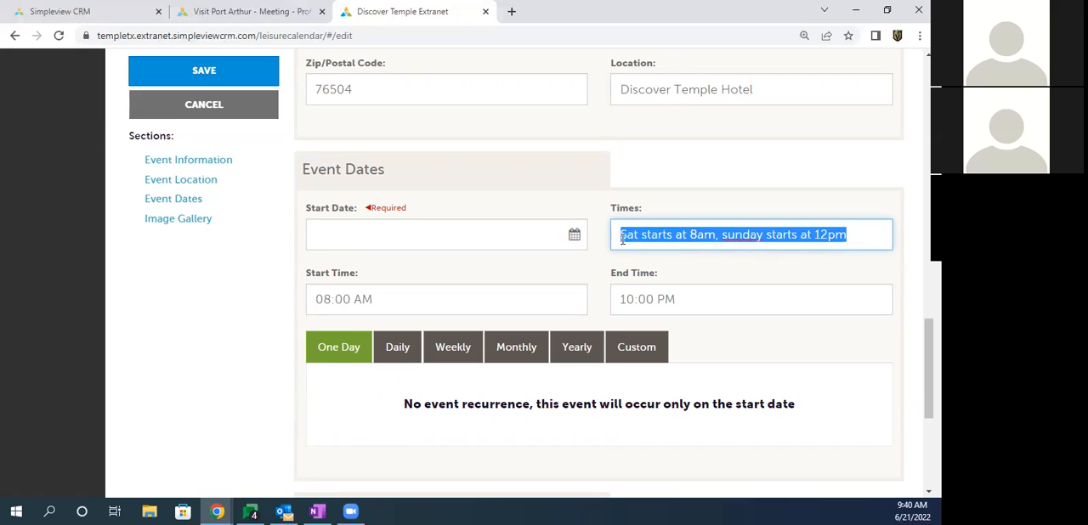
click(340, 299)
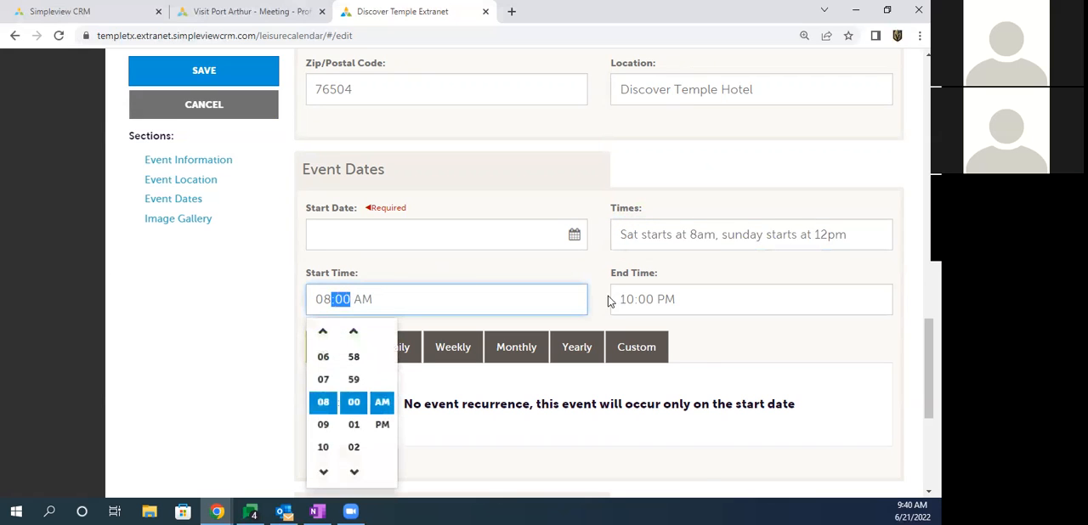
click(654, 296)
click(515, 269)
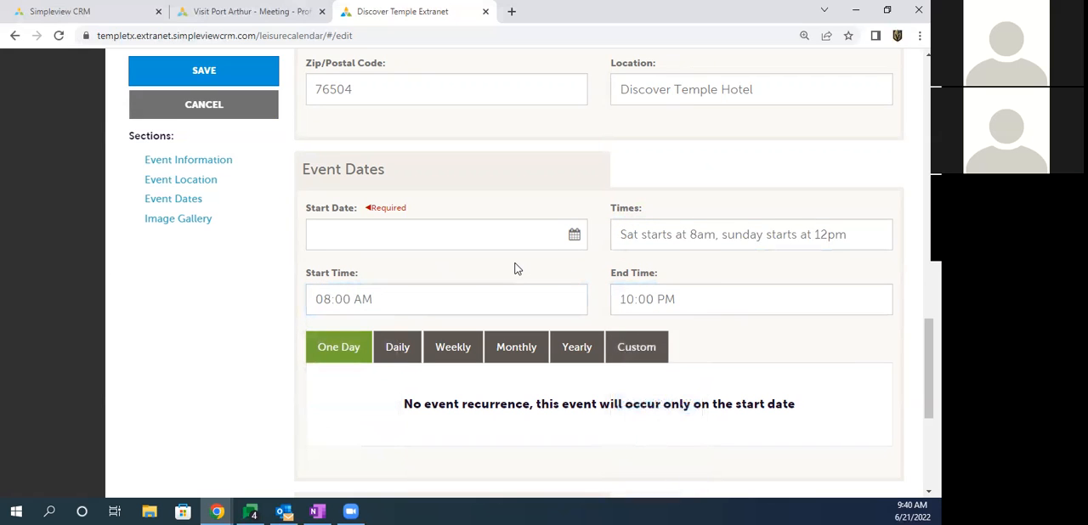
Step: Set the event's start date to 06/25/2022
drag(675, 347, 296, 348)
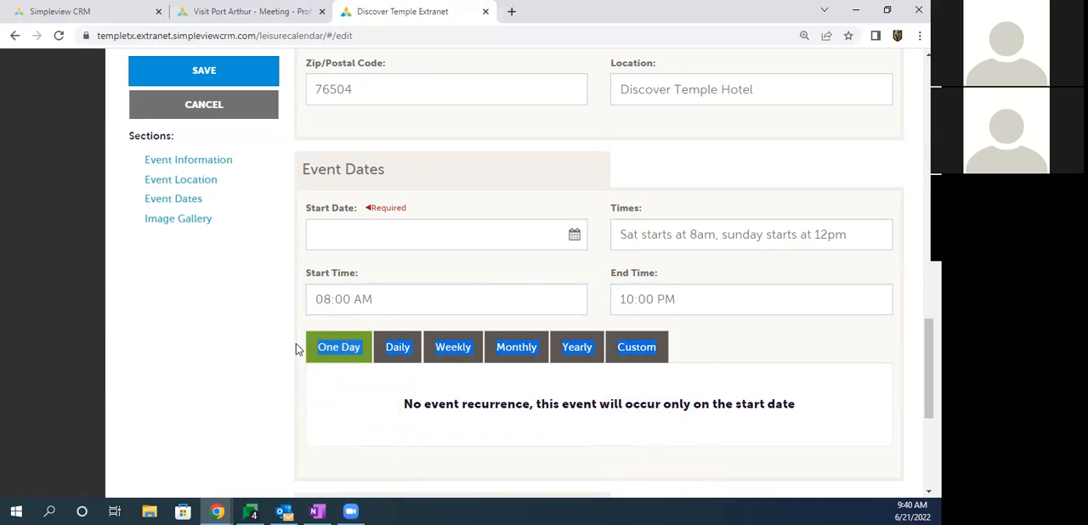
click(310, 334)
drag(316, 212, 344, 213)
click(362, 238)
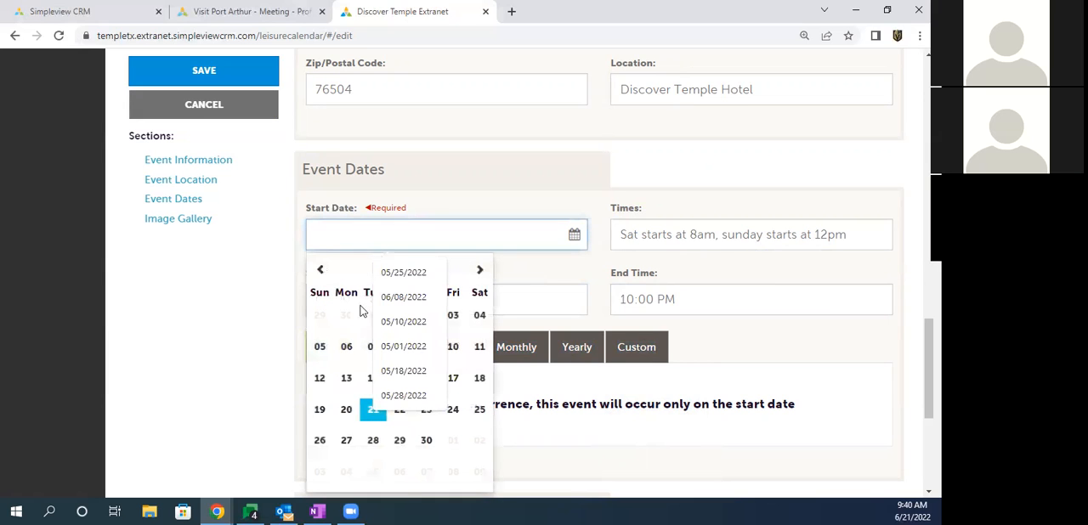
click(479, 411)
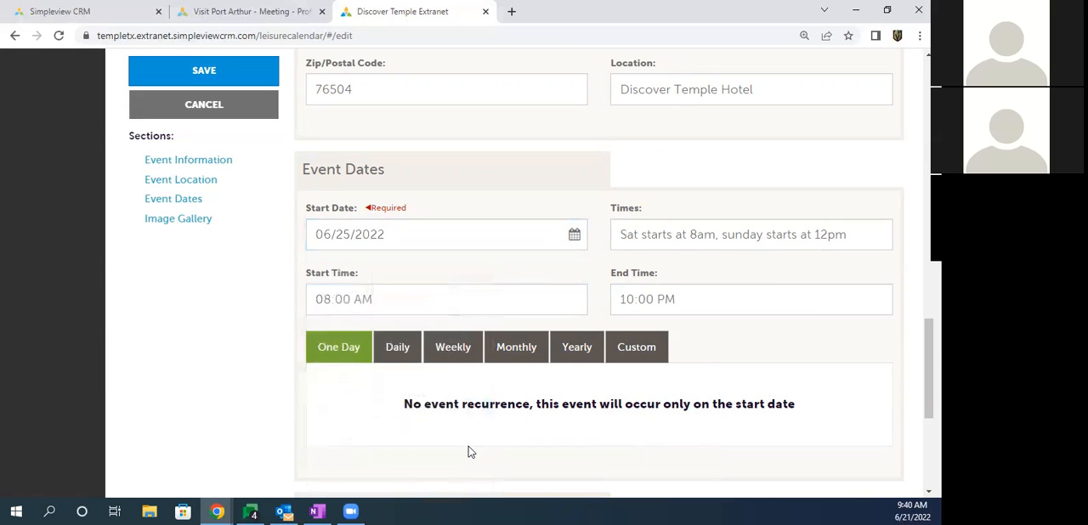
Step: Switch the event to daily recurrence, try the Every Weekday option, and return to every 1 day
scroll(402, 396, down, 1)
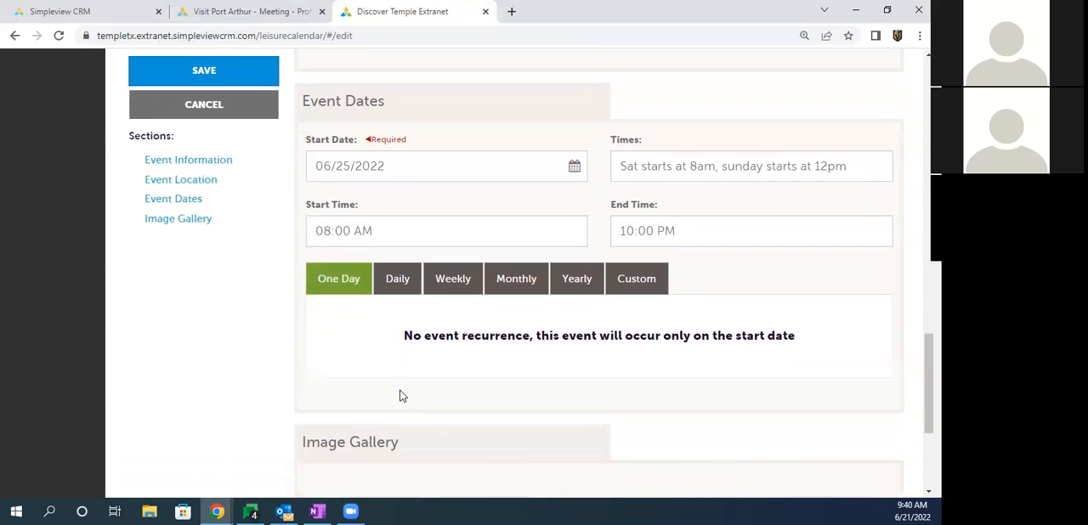
click(396, 280)
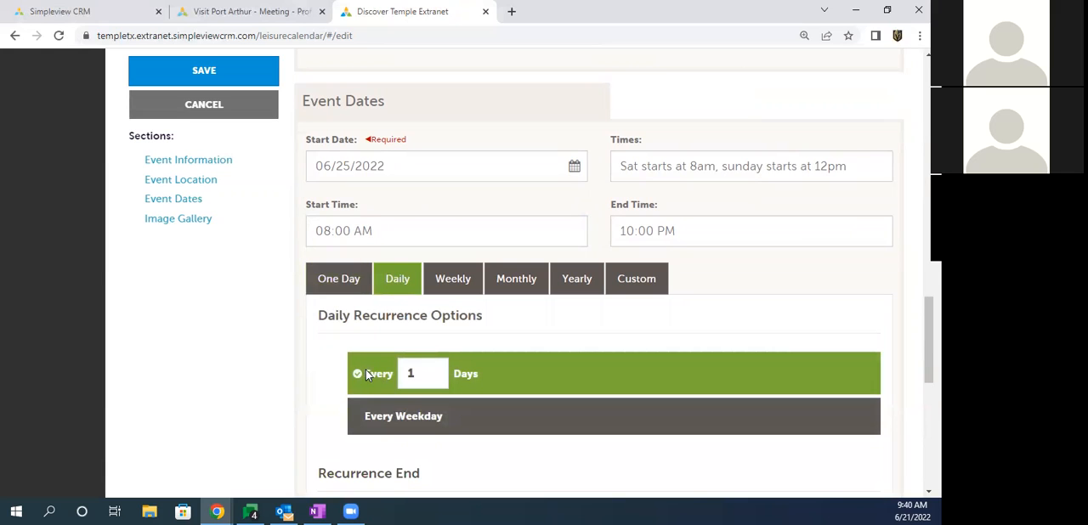
drag(365, 375, 421, 374)
scroll(306, 328, down, 2)
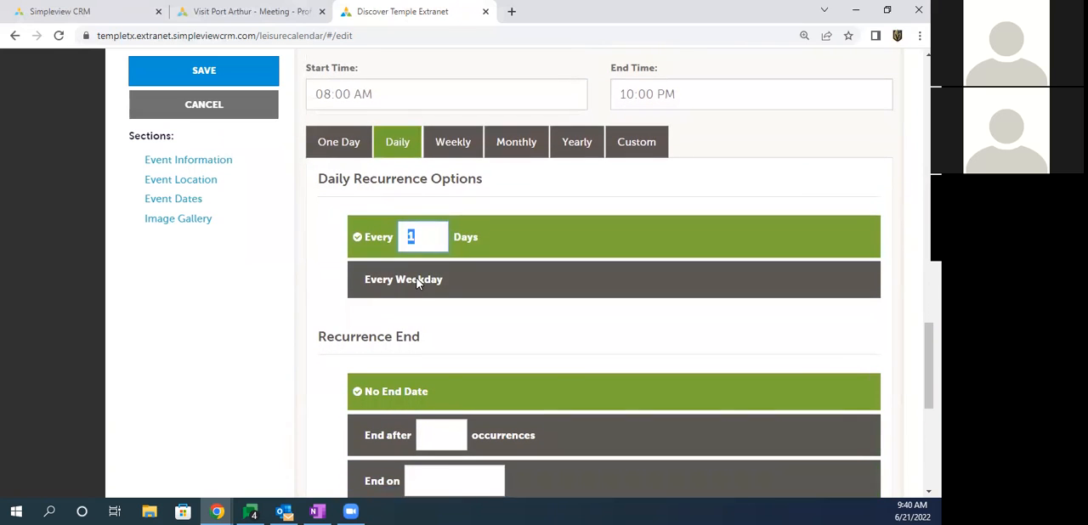
click(416, 281)
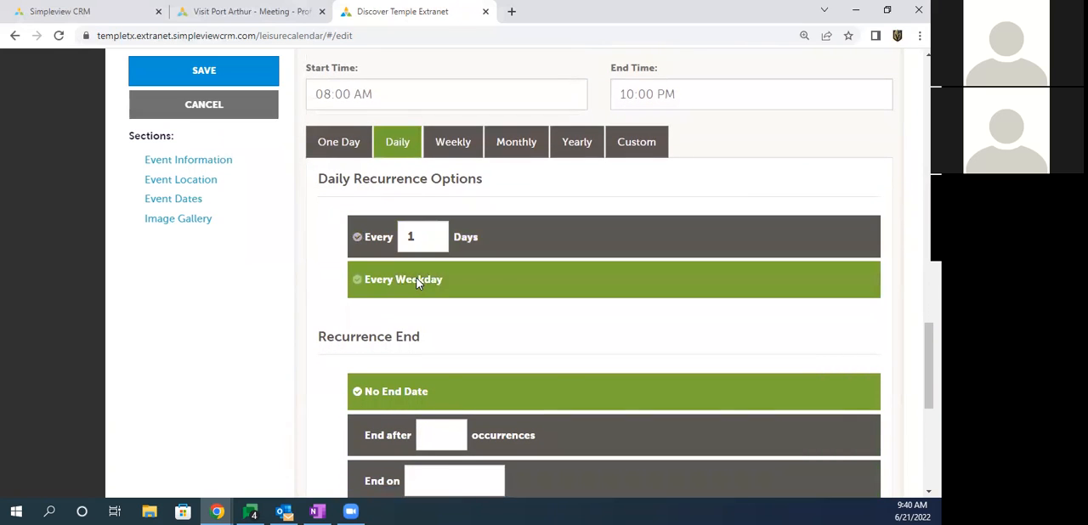
click(466, 242)
Step: Set the daily recurrence to end after 10 occurrences
scroll(374, 310, down, 1)
drag(366, 324, 429, 328)
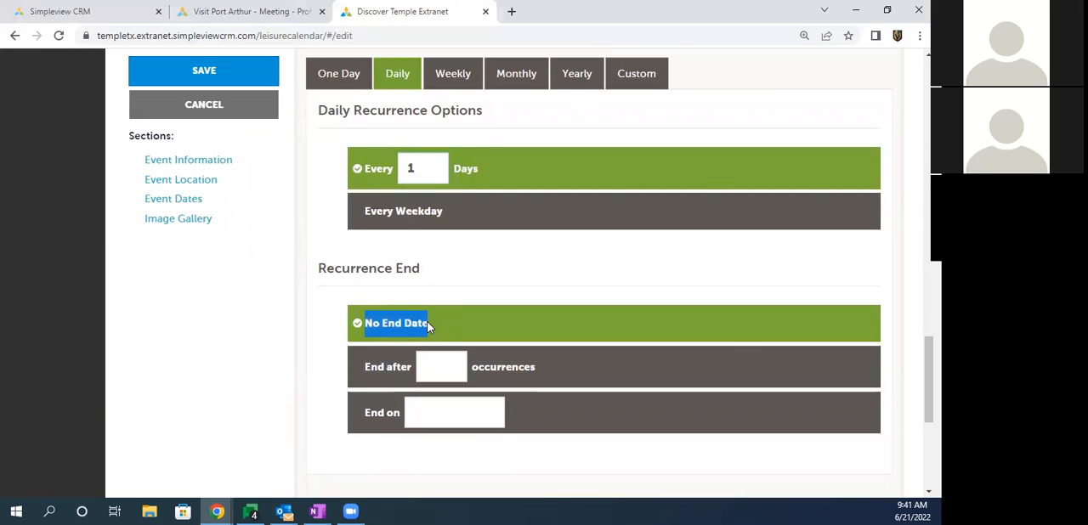
click(362, 371)
text(10)
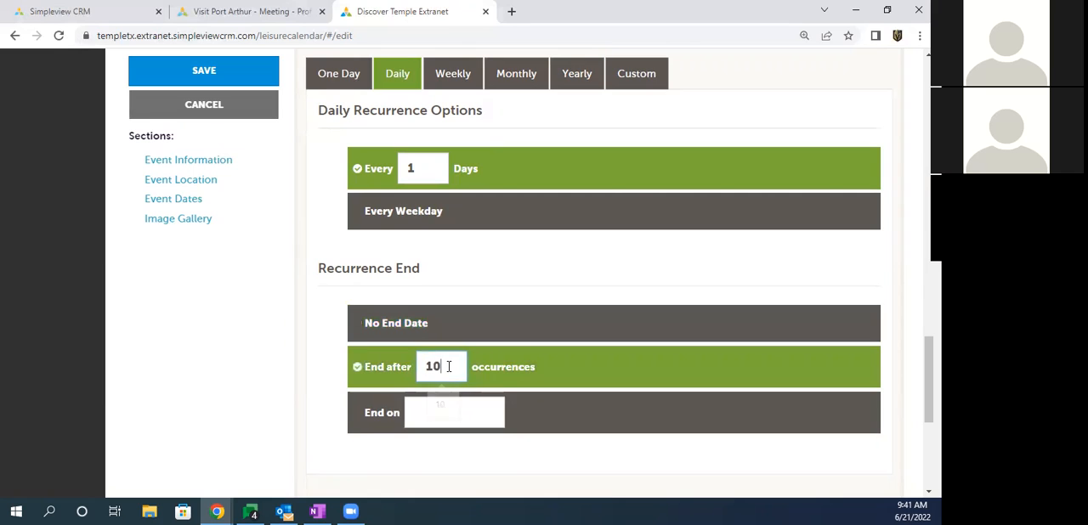
drag(478, 377, 522, 376)
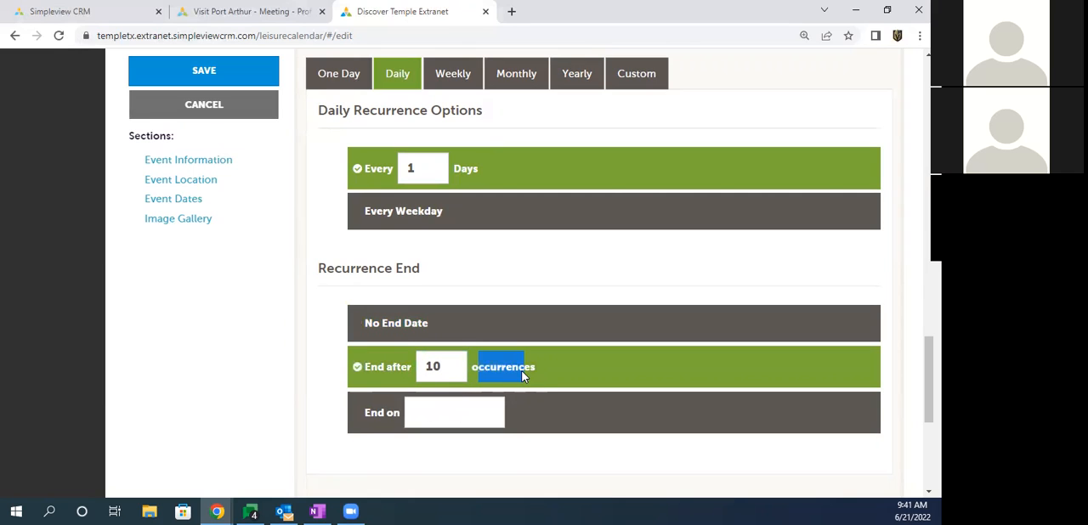
Step: Change the daily recurrence interval to every 2 days
double_click(429, 168)
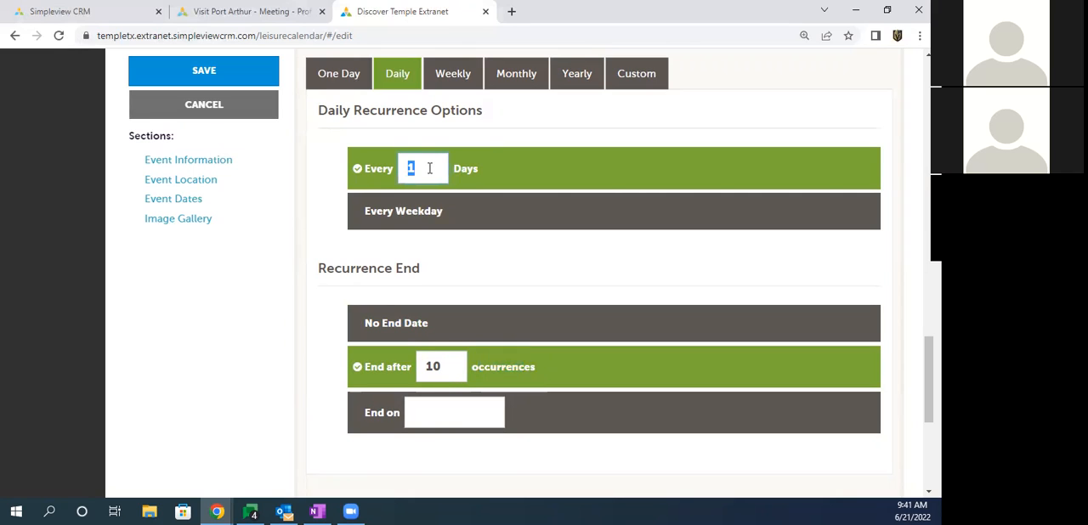
text(2)
double_click(413, 169)
double_click(442, 365)
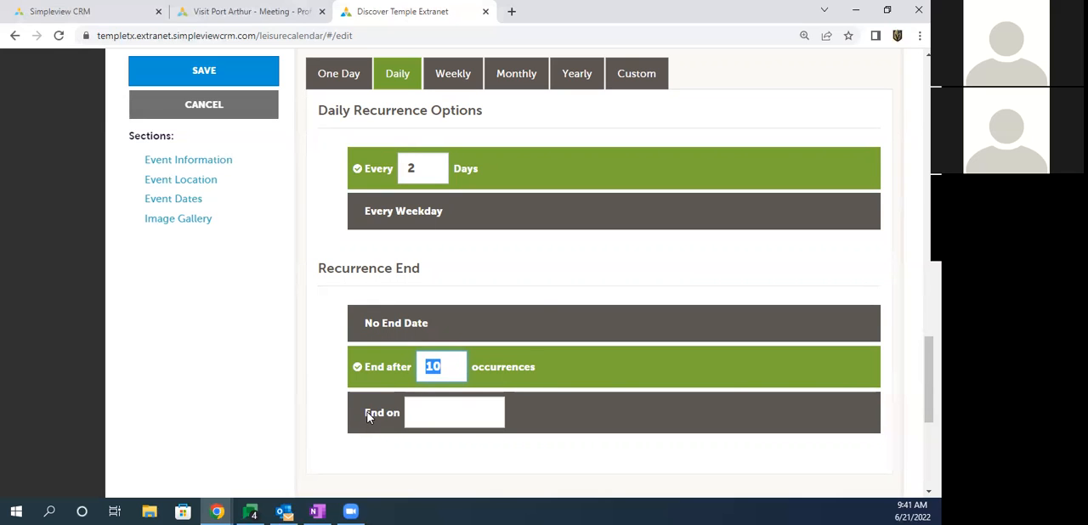
Step: Set the daily recurrence to end on 07/31/2022 and its interval to every 1 day
click(413, 417)
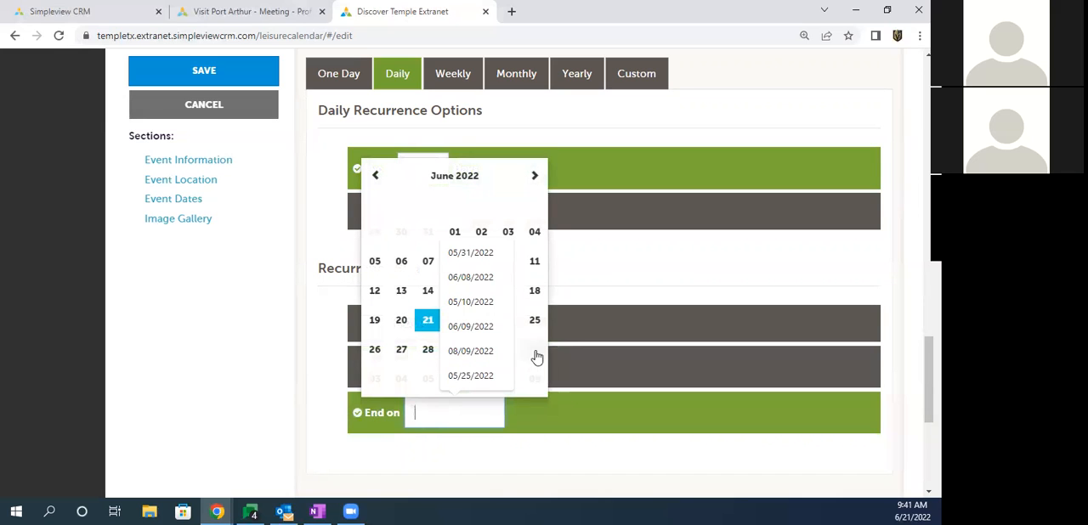
click(533, 175)
click(373, 379)
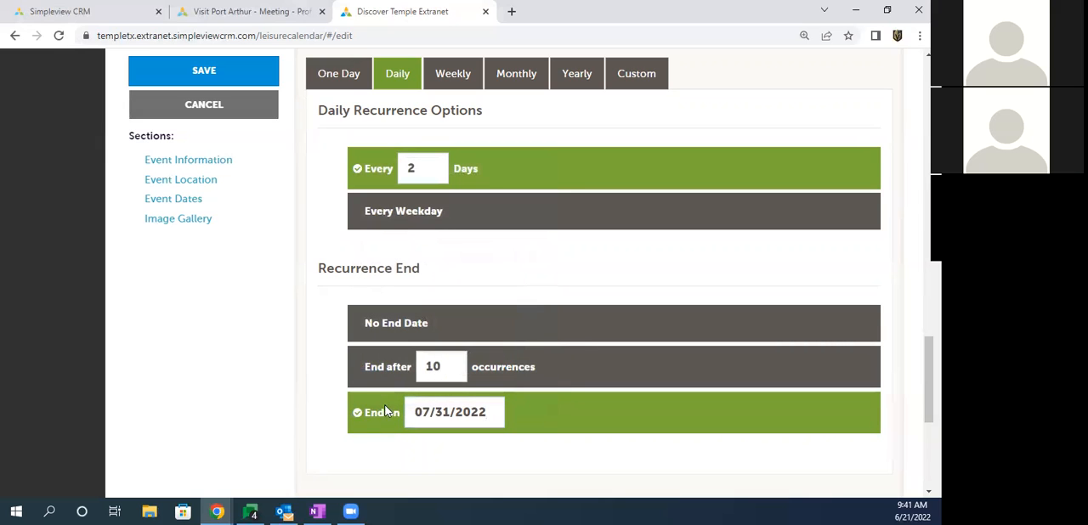
double_click(419, 166)
text(1)
Step: Switch the event to weekly recurrence on Monday, Tuesday and Wednesday
click(451, 77)
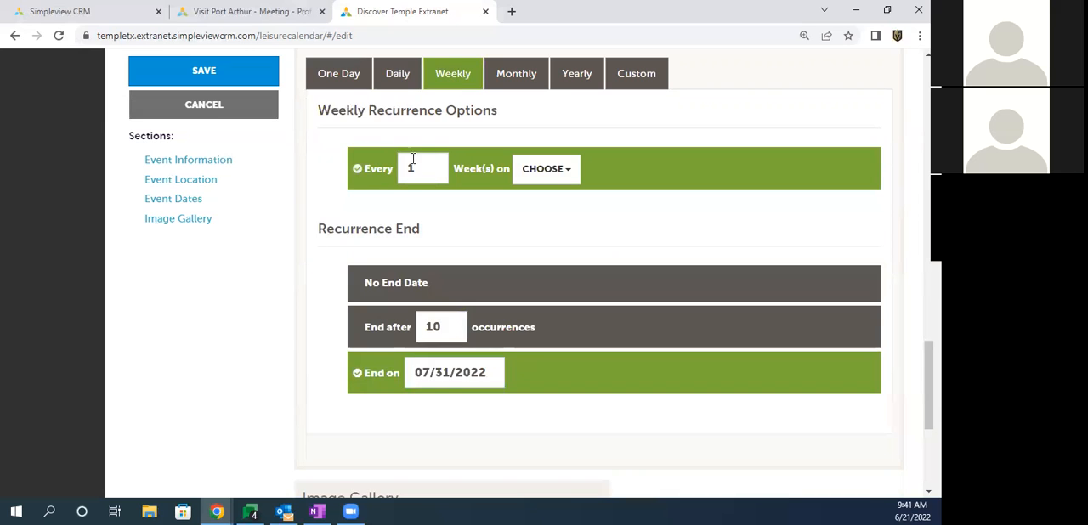
click(421, 169)
click(544, 168)
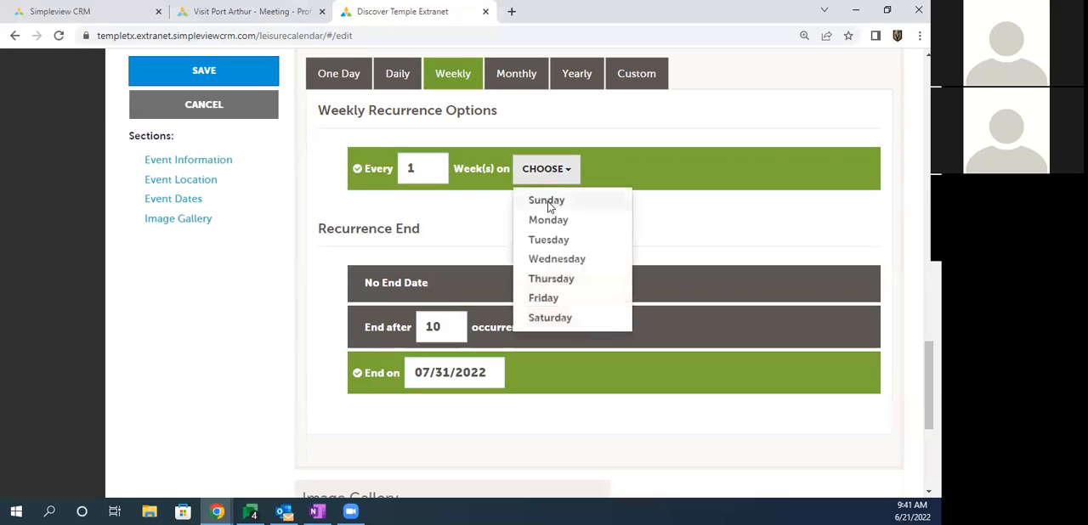
click(549, 221)
click(554, 241)
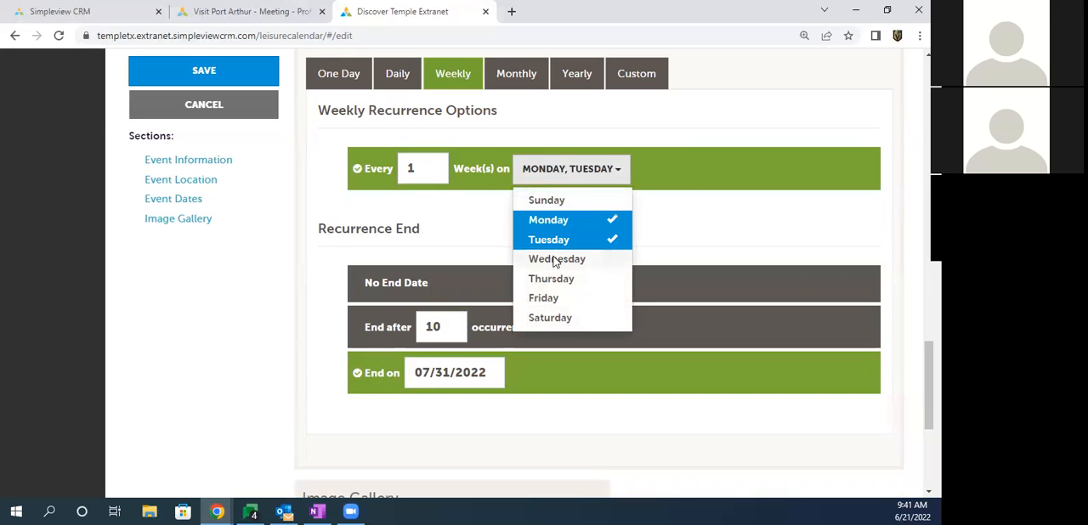
click(556, 259)
Step: Check the end date and occurrence options of the weekly recurrence and set it to No End Date
click(416, 371)
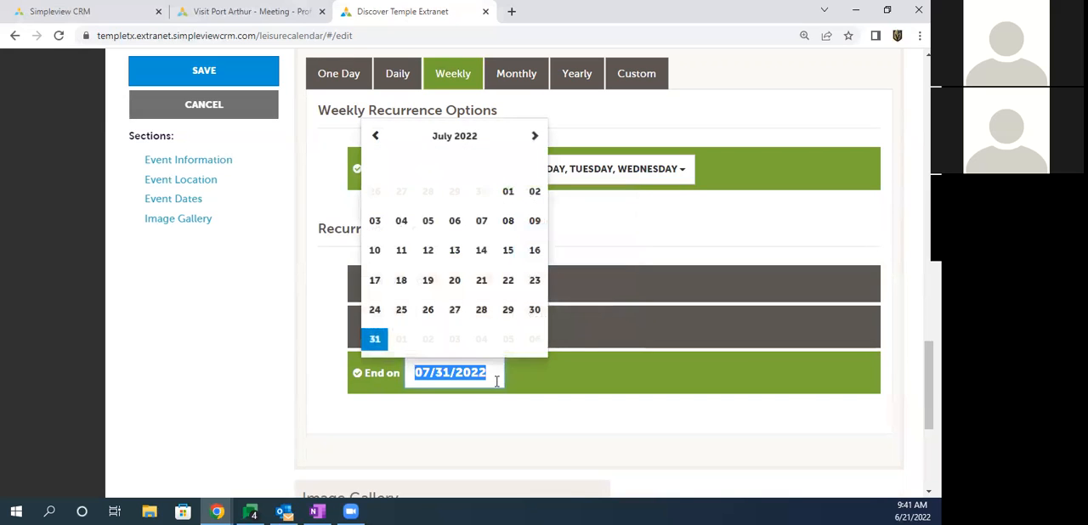
click(588, 331)
double_click(433, 326)
click(449, 283)
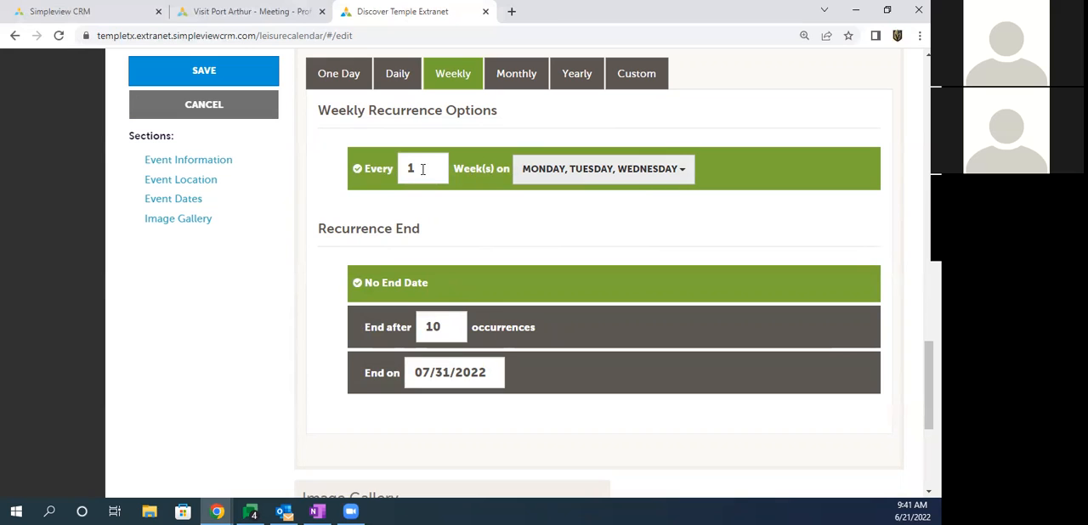
Step: Switch the event to monthly recurrence on day 6 of every month
click(507, 73)
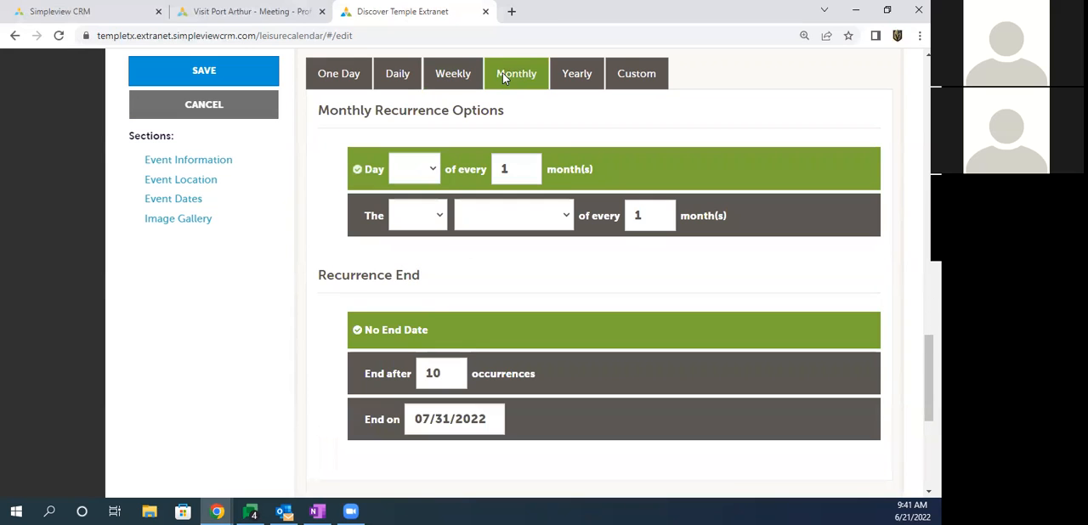
click(404, 170)
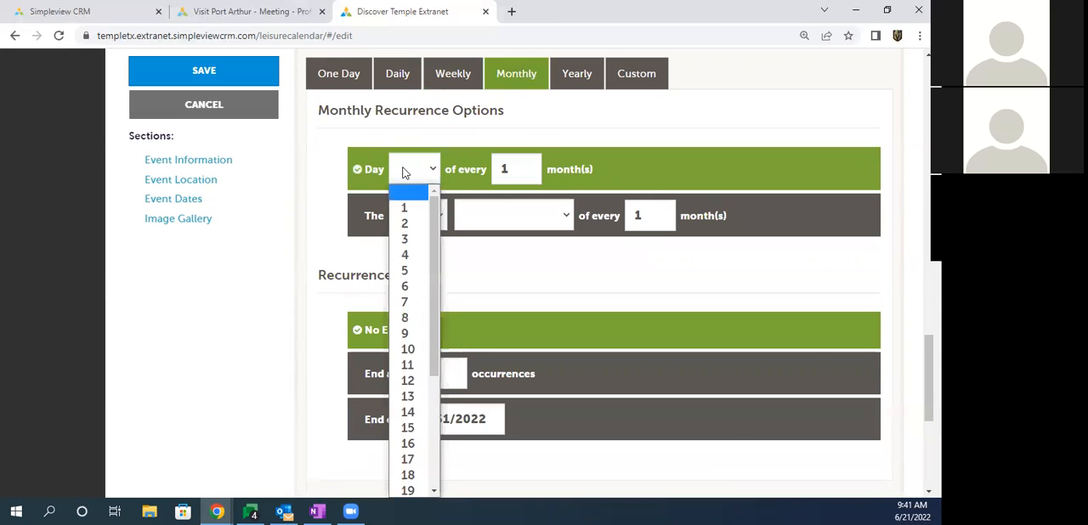
click(405, 289)
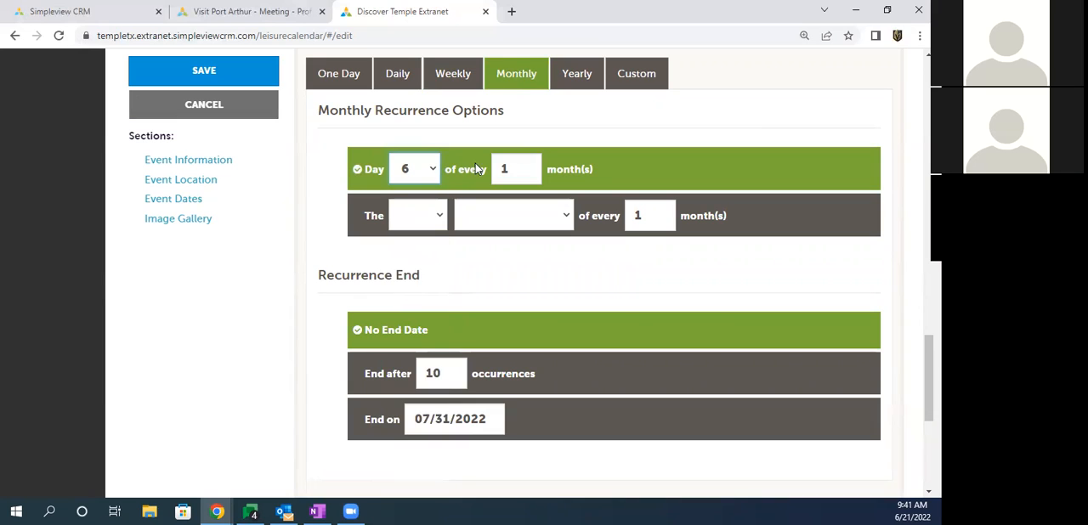
double_click(506, 168)
Step: Set the monthly recurrence to the 3rd Wednesday of every month and select the option to end on 07/31/2022
click(412, 218)
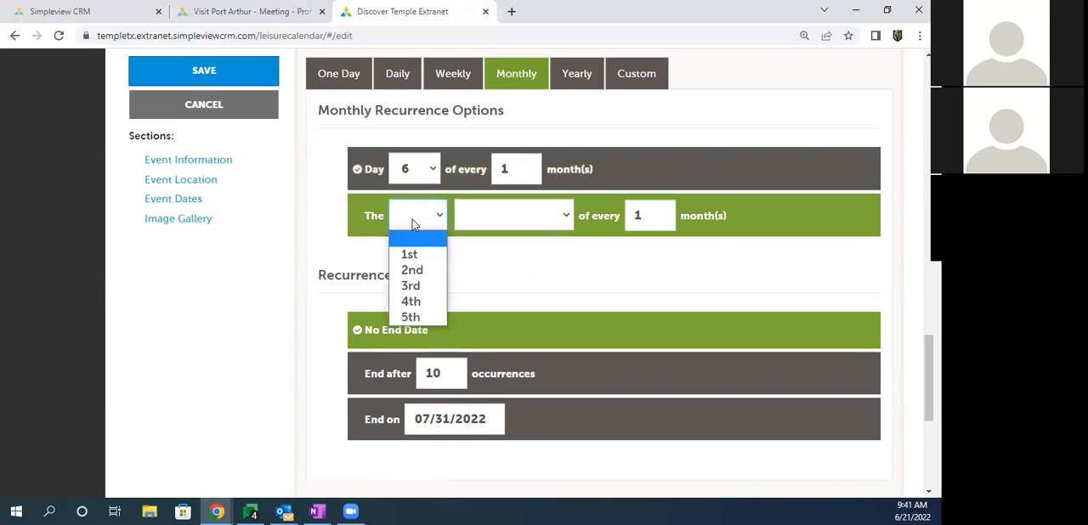
click(410, 287)
click(485, 212)
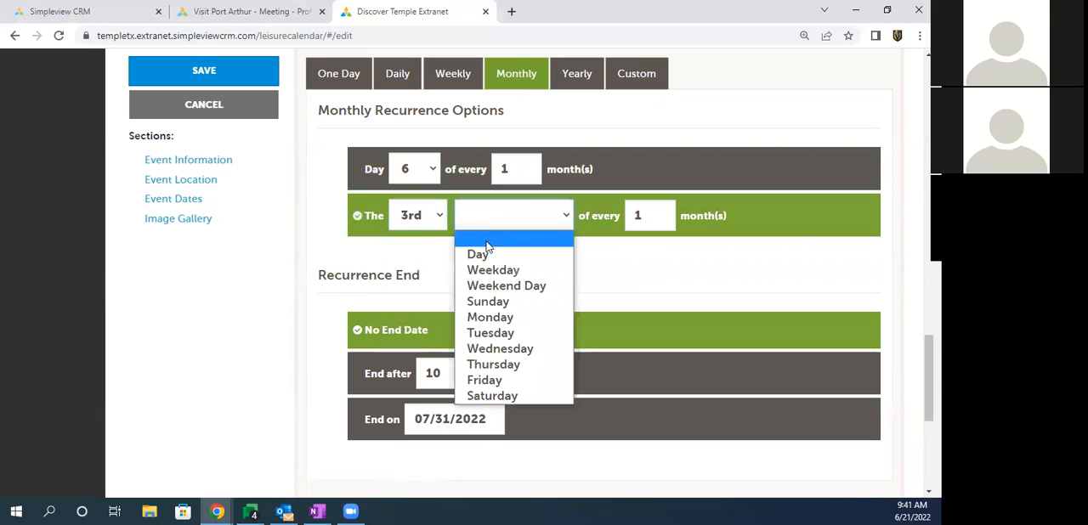
click(493, 349)
click(629, 218)
double_click(628, 217)
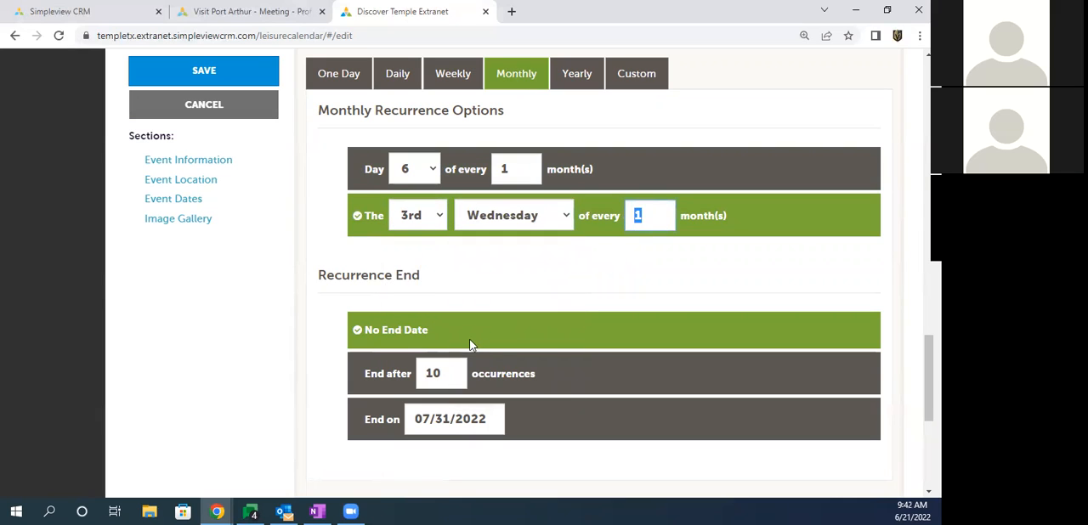
click(393, 374)
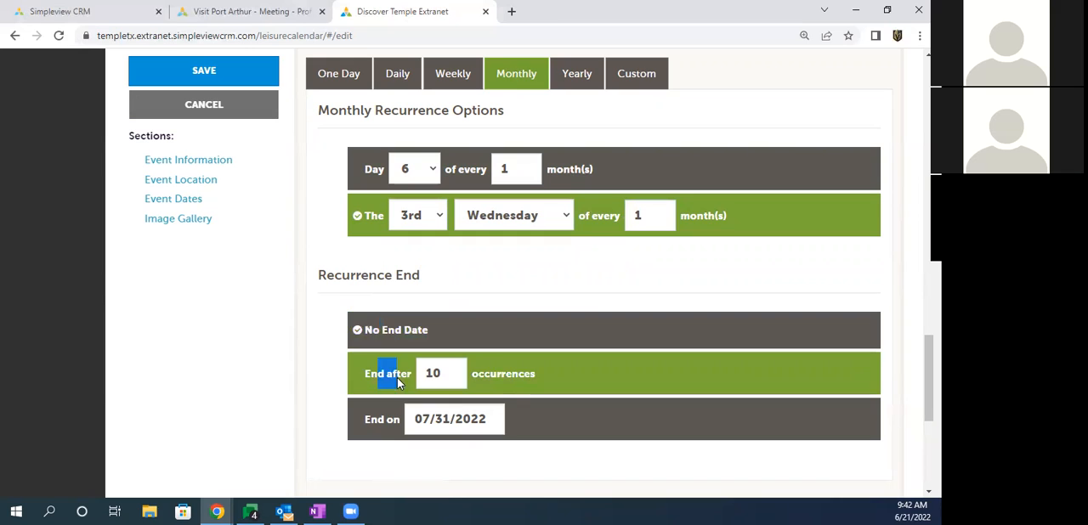
click(394, 429)
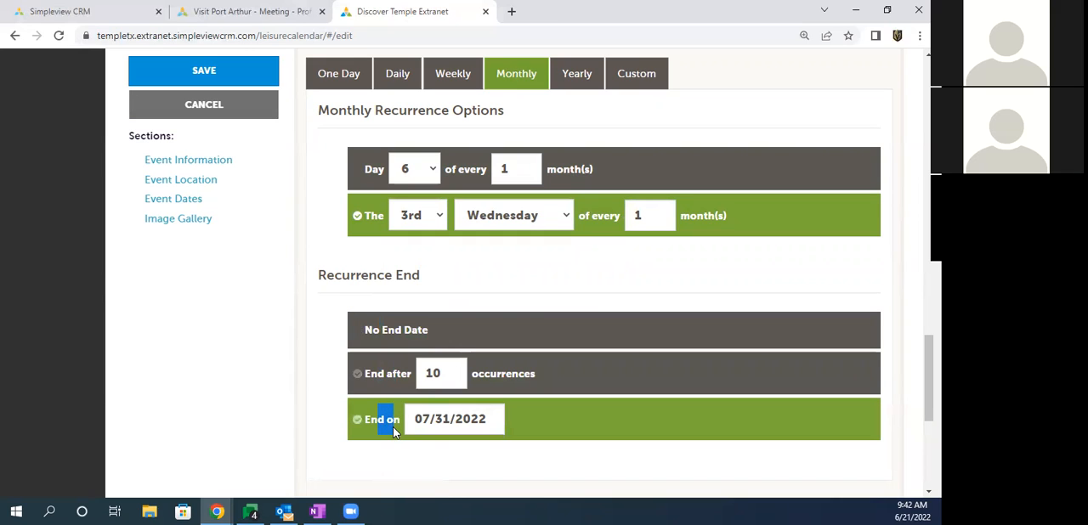
Step: Switch the event to yearly recurrence on every April 12
click(576, 75)
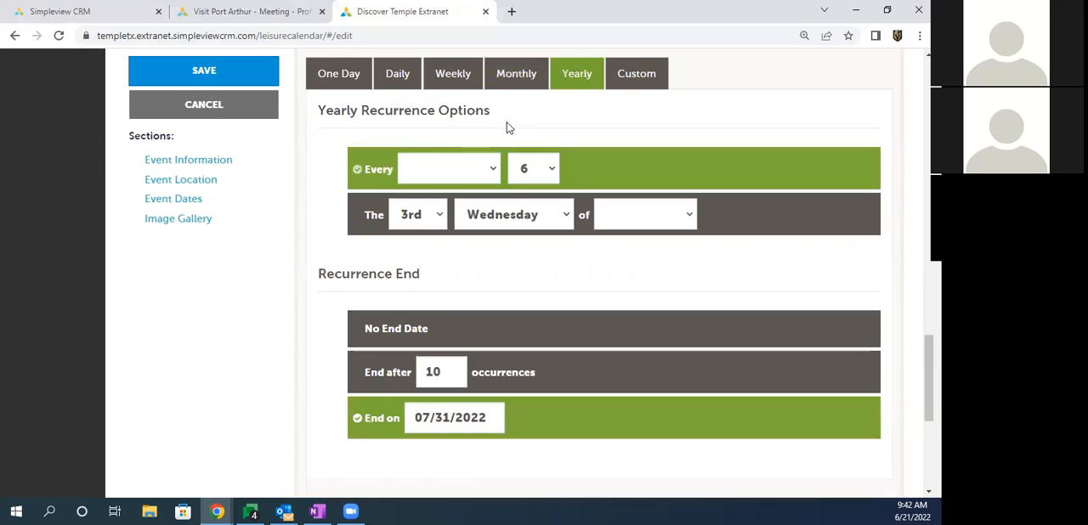
click(421, 170)
click(422, 254)
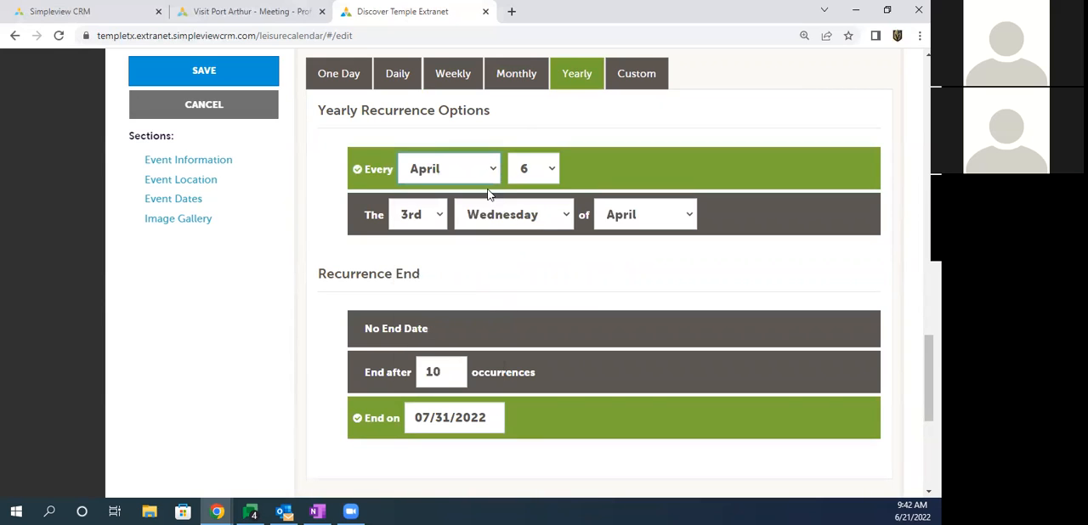
click(530, 168)
click(525, 364)
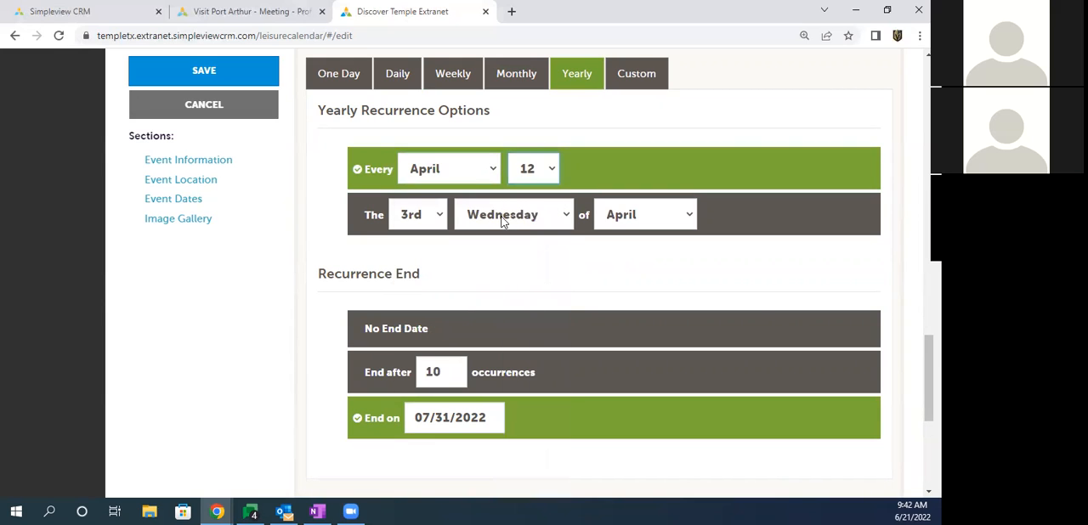
Step: Make the yearly recurrence fall on the 3rd Wednesday of April and end after 10 occurrences
click(412, 216)
click(511, 216)
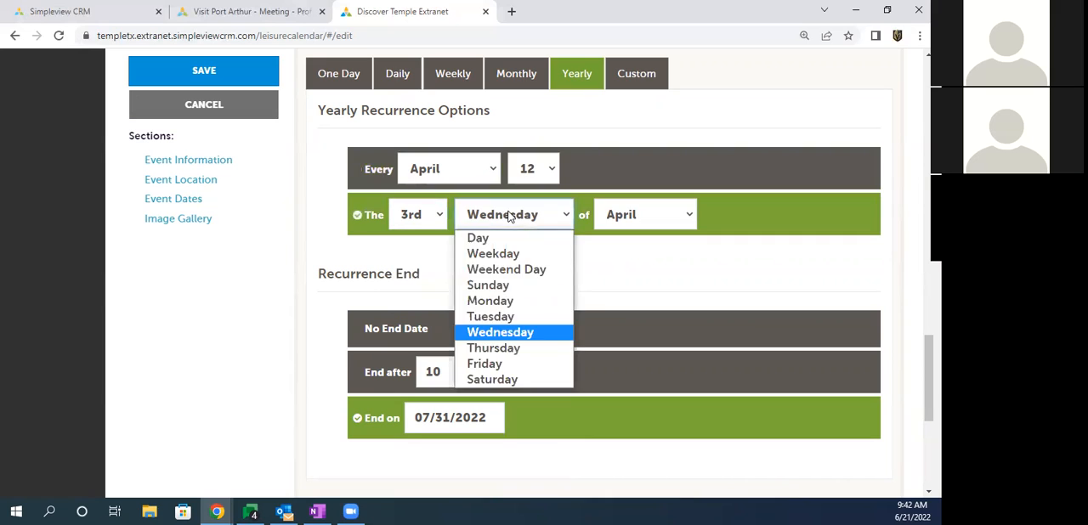
click(625, 216)
click(480, 279)
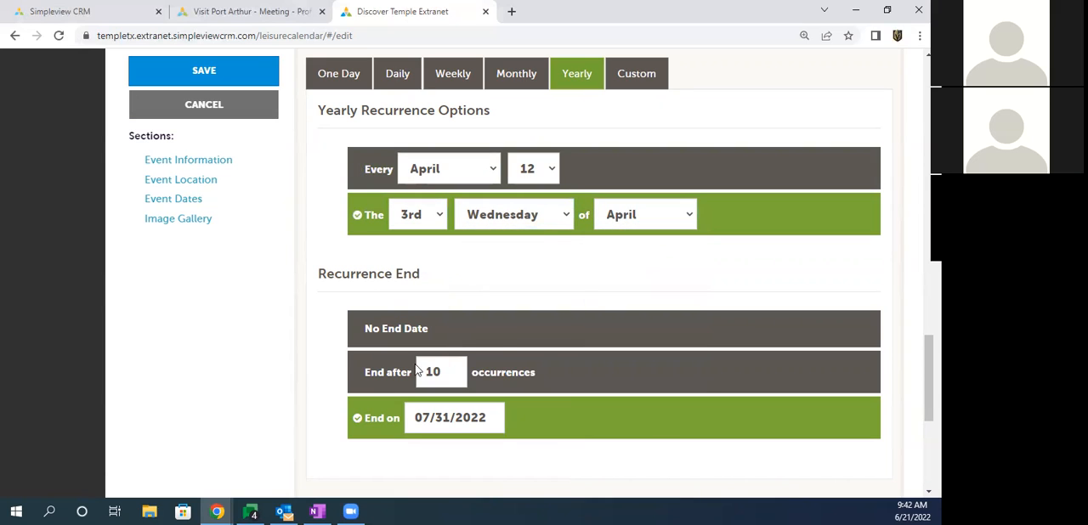
click(424, 371)
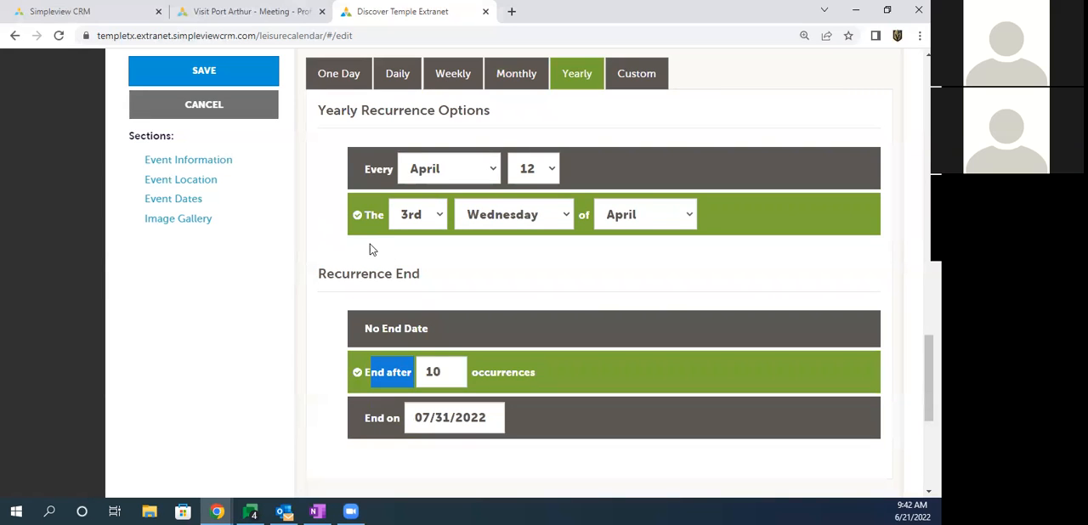
scroll(341, 247, up, 1)
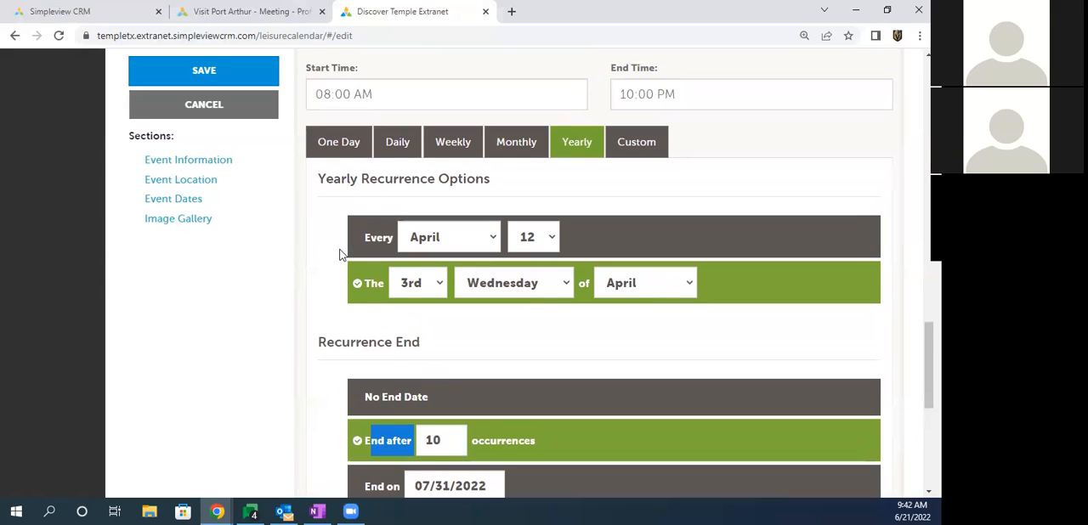
Step: Switch the event to custom recurrence and add 06/25/2022 as an event date
click(635, 145)
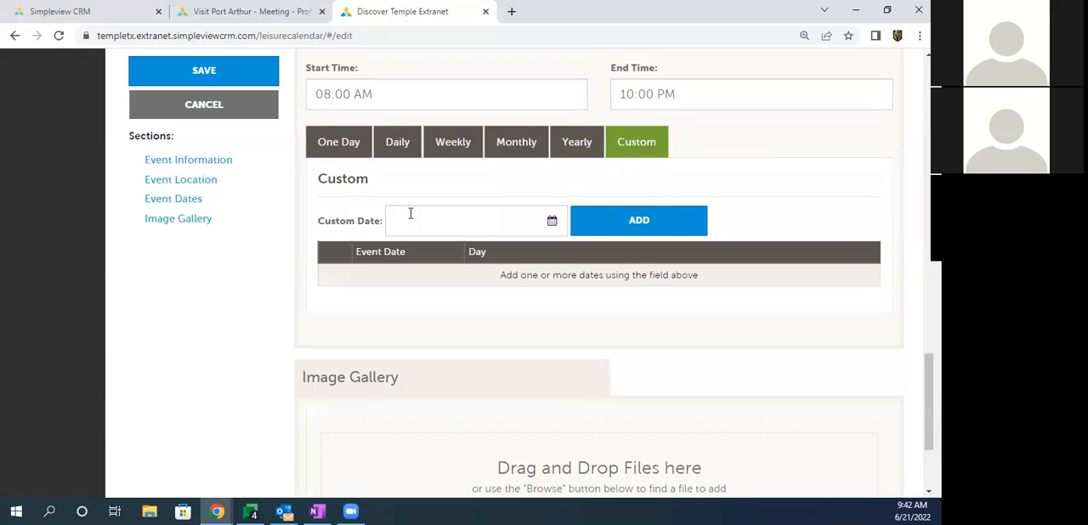
click(447, 221)
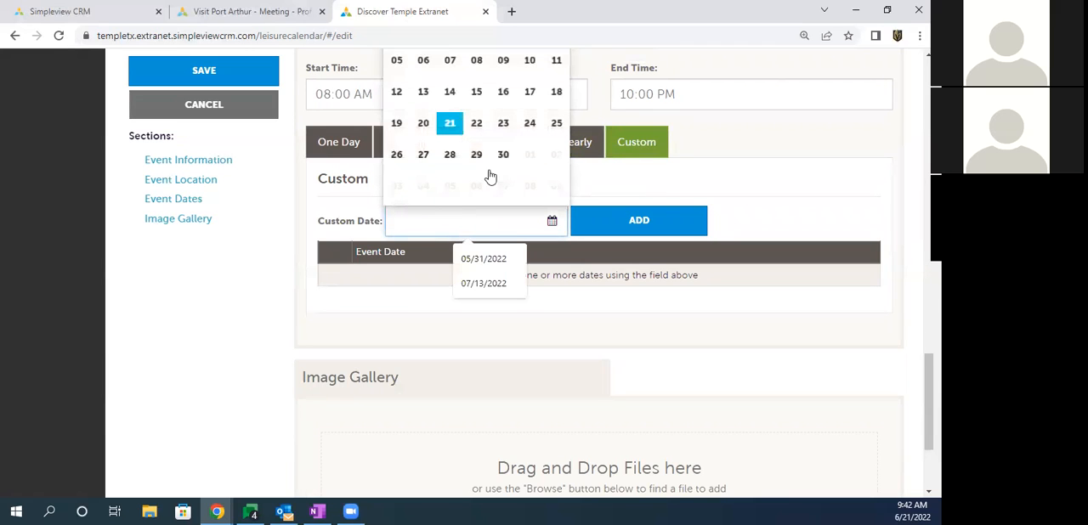
click(556, 125)
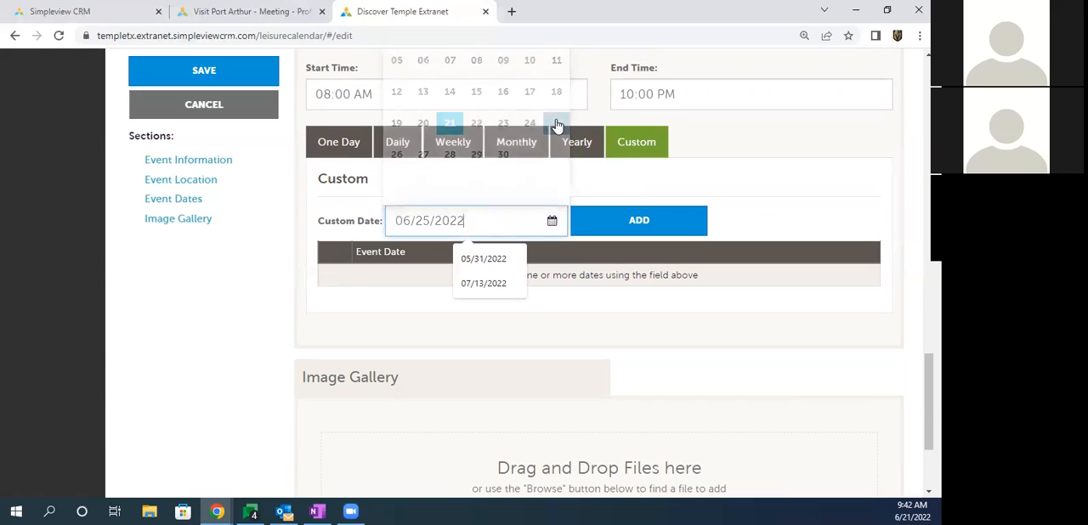
click(629, 224)
drag(516, 280, 371, 276)
Step: Add 06/28/2022 and 06/30/2022 to the event's custom dates
click(424, 220)
click(447, 154)
click(631, 223)
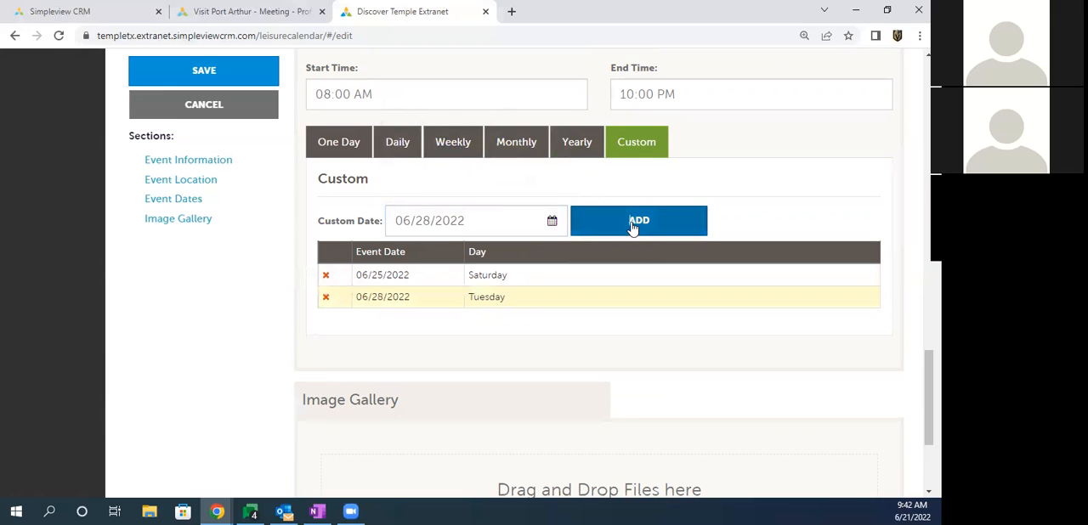
click(476, 219)
click(503, 154)
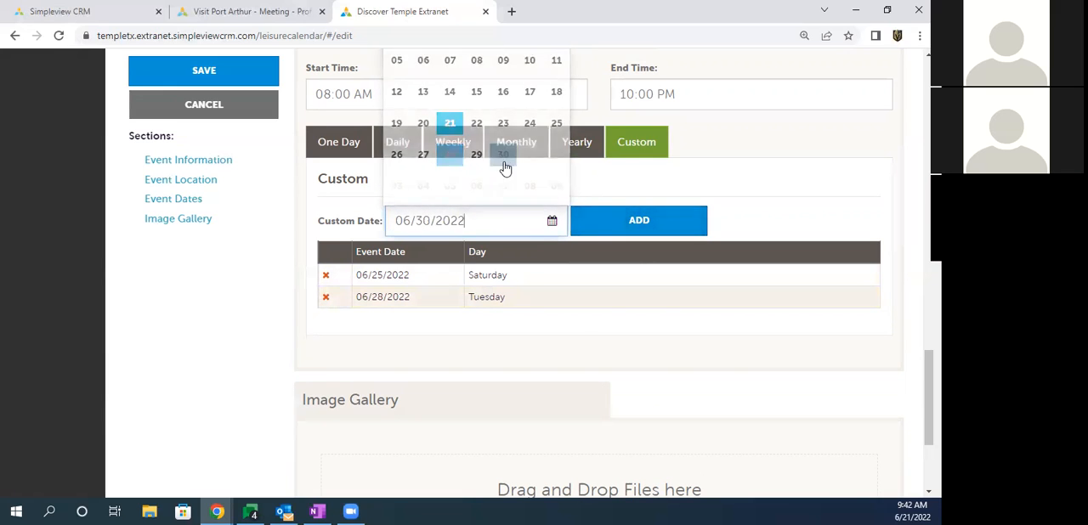
click(623, 225)
drag(378, 274, 497, 331)
click(495, 327)
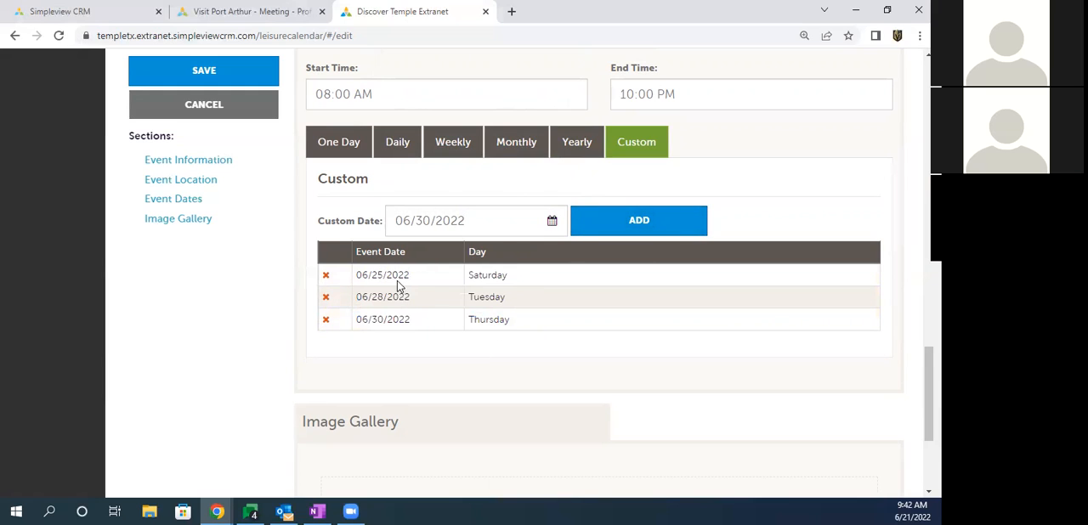
Step: Add the 3591_MemLogo_THE-PLACE picture from the Cropped Images folder to the event's image gallery and save the event
scroll(397, 282, down, 3)
drag(313, 222, 376, 219)
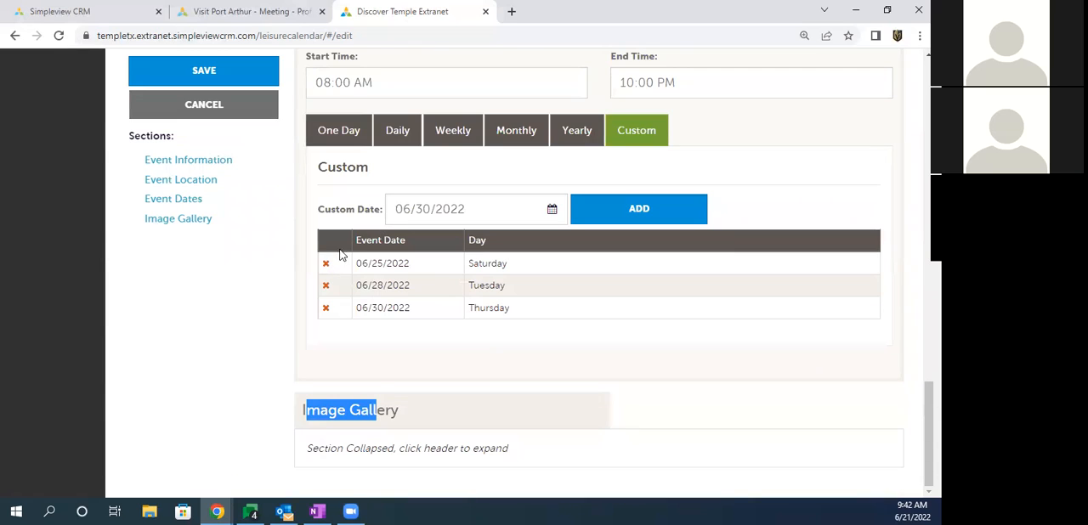
click(373, 411)
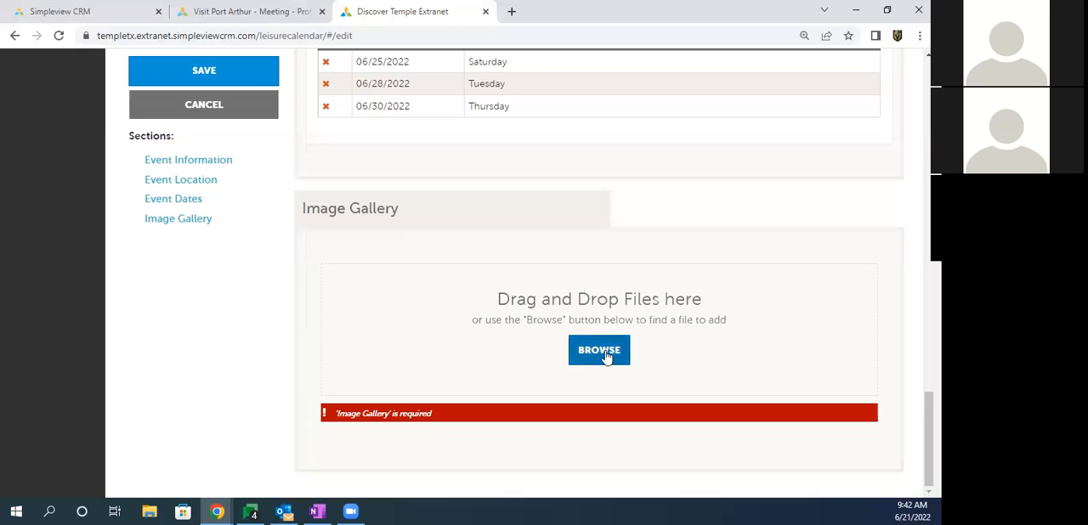
click(599, 351)
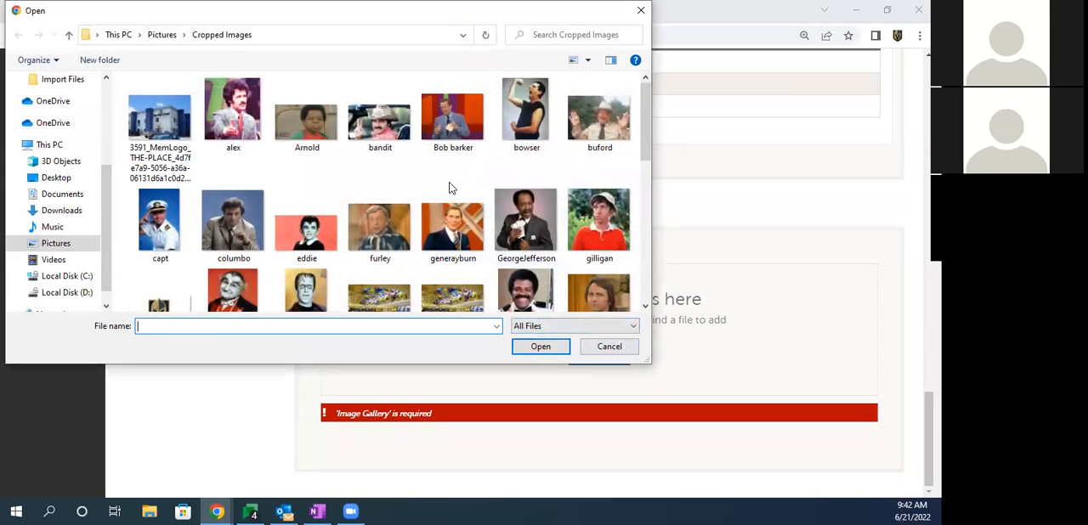
double_click(160, 119)
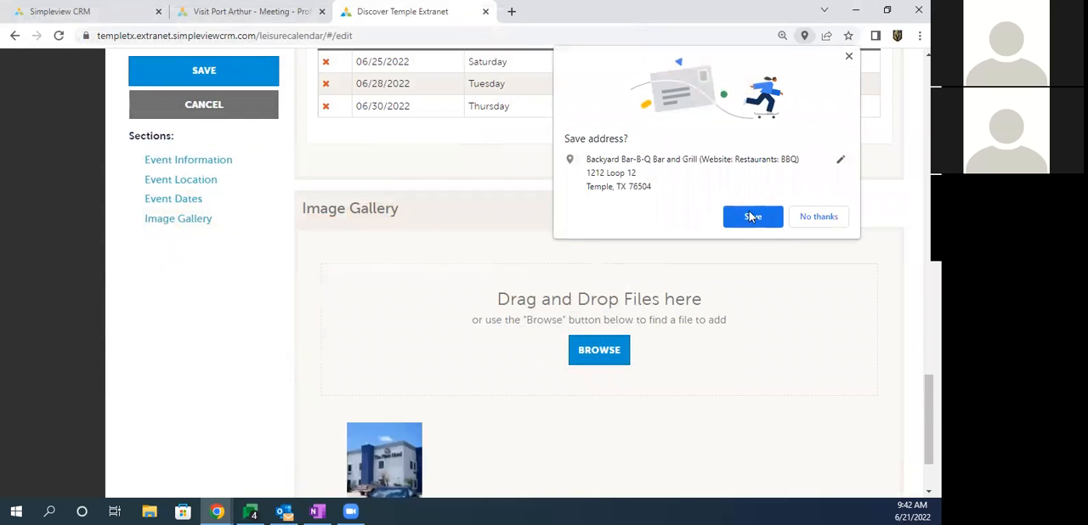
click(811, 217)
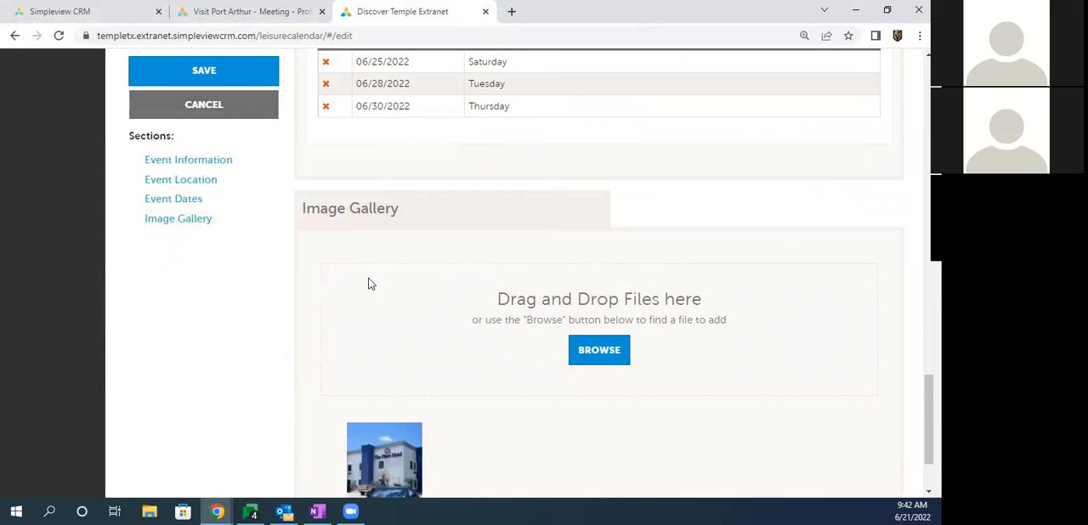
click(204, 72)
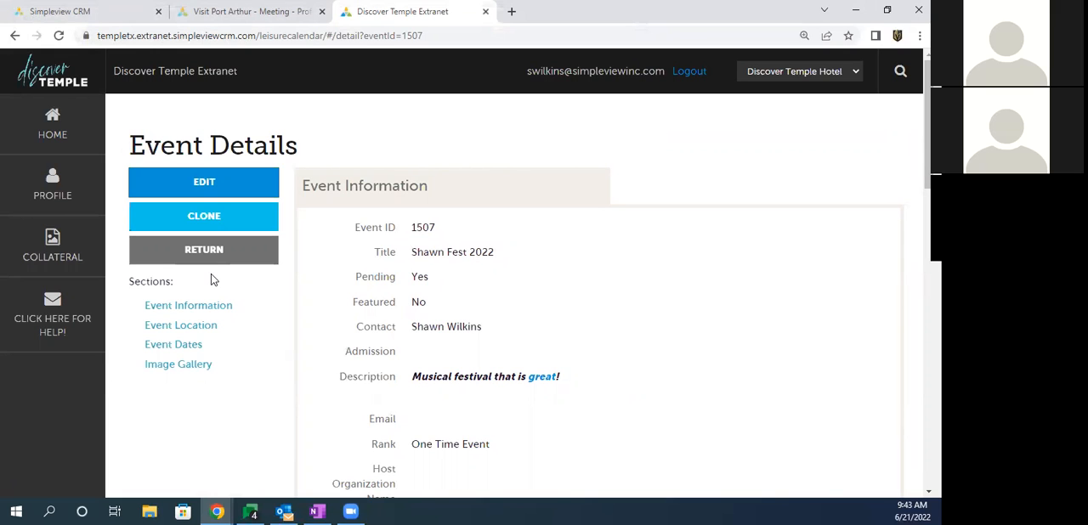
Step: Return to the extranet home page and open the e-mail link for requesting help
click(53, 129)
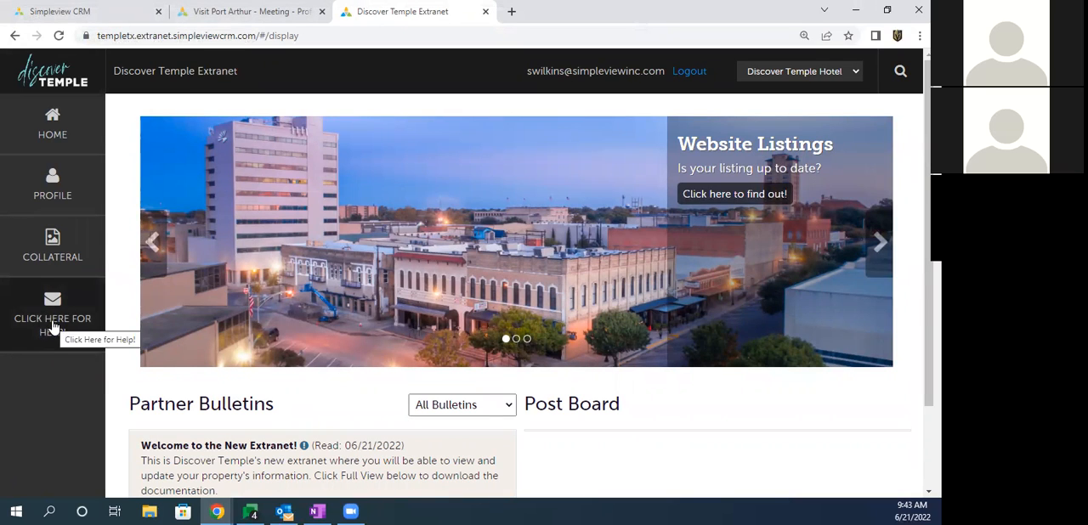
click(52, 325)
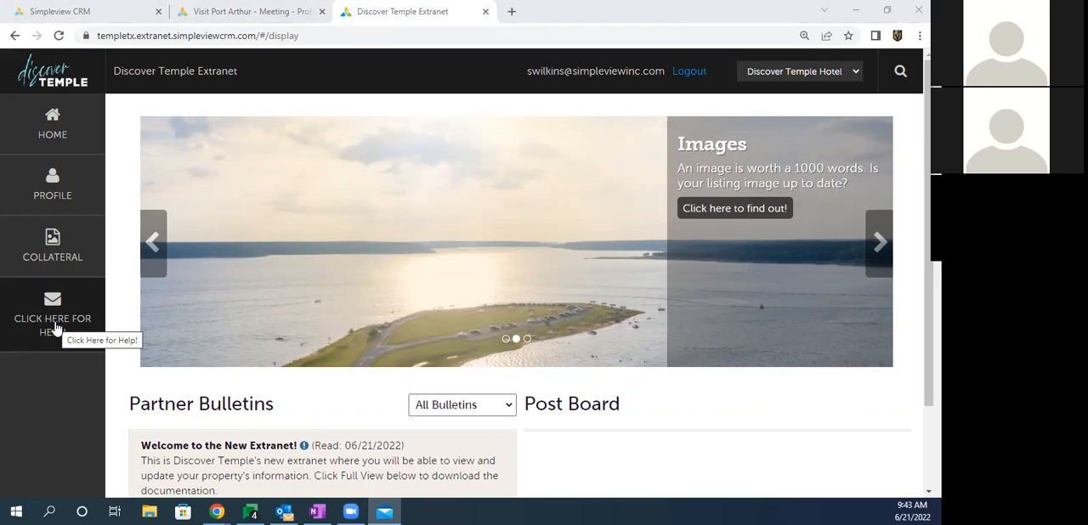
drag(143, 414, 245, 406)
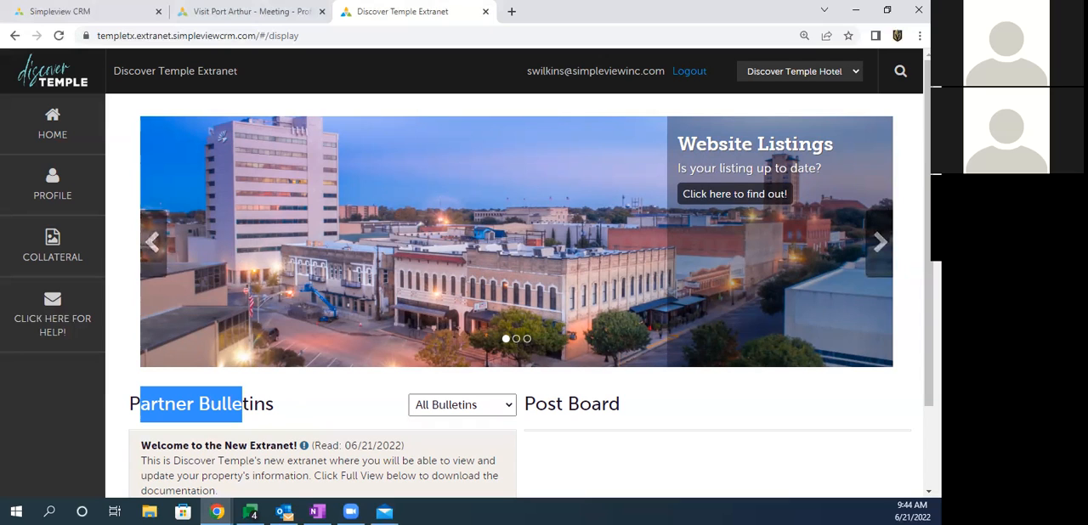
key(alt+Tab)
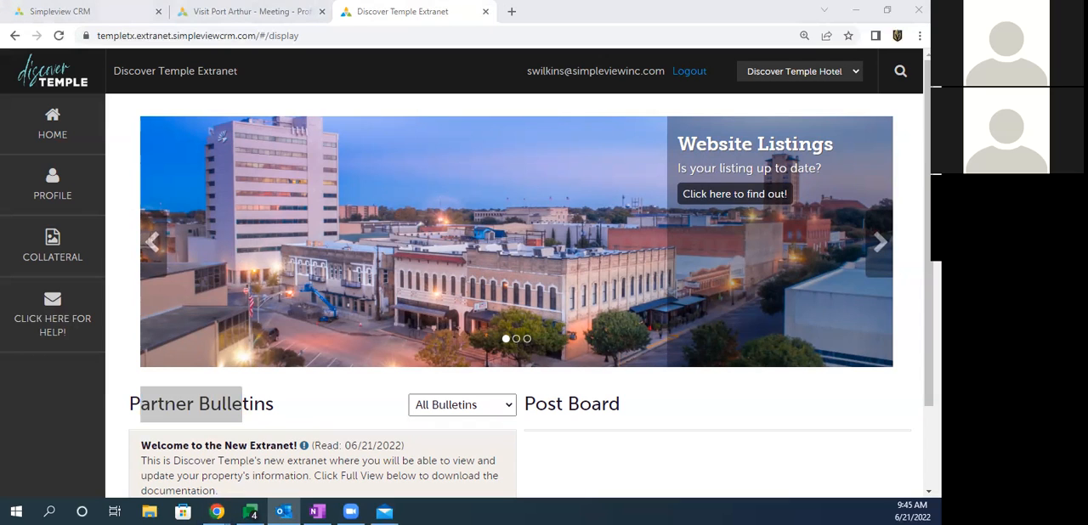